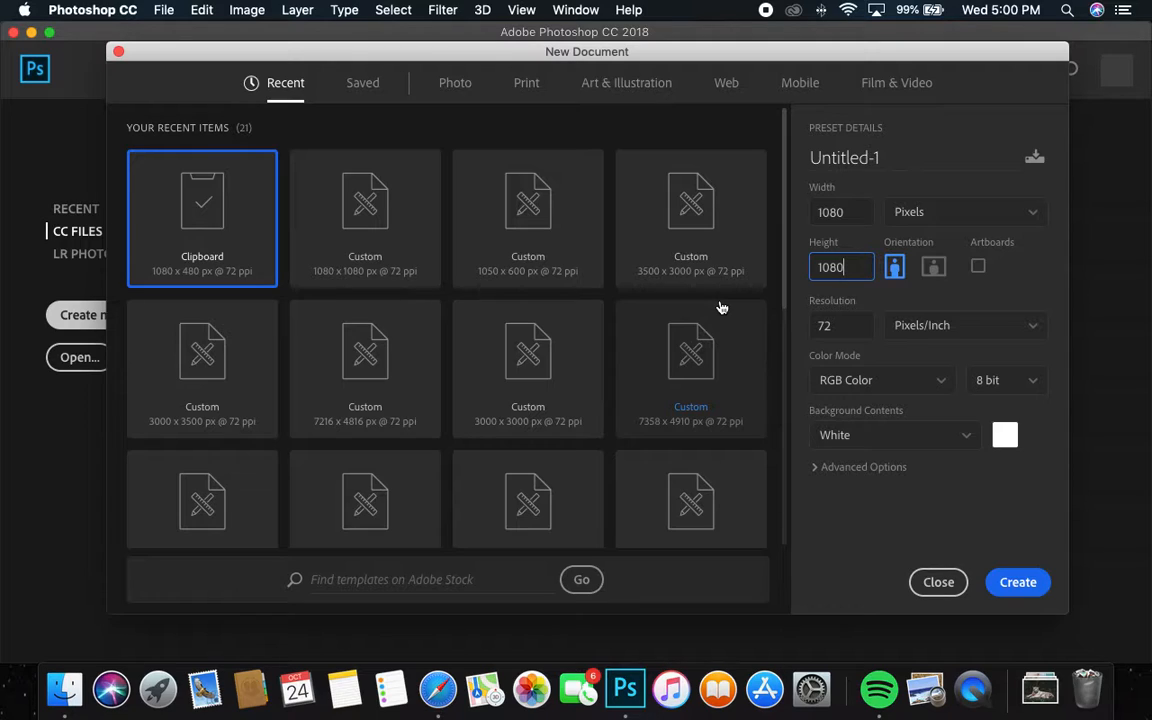
# Step: Create a blank white 1080 × 1080 px document, then switch to Safari's Unsplash 'dark' results
pyautogui.click(1005, 596)
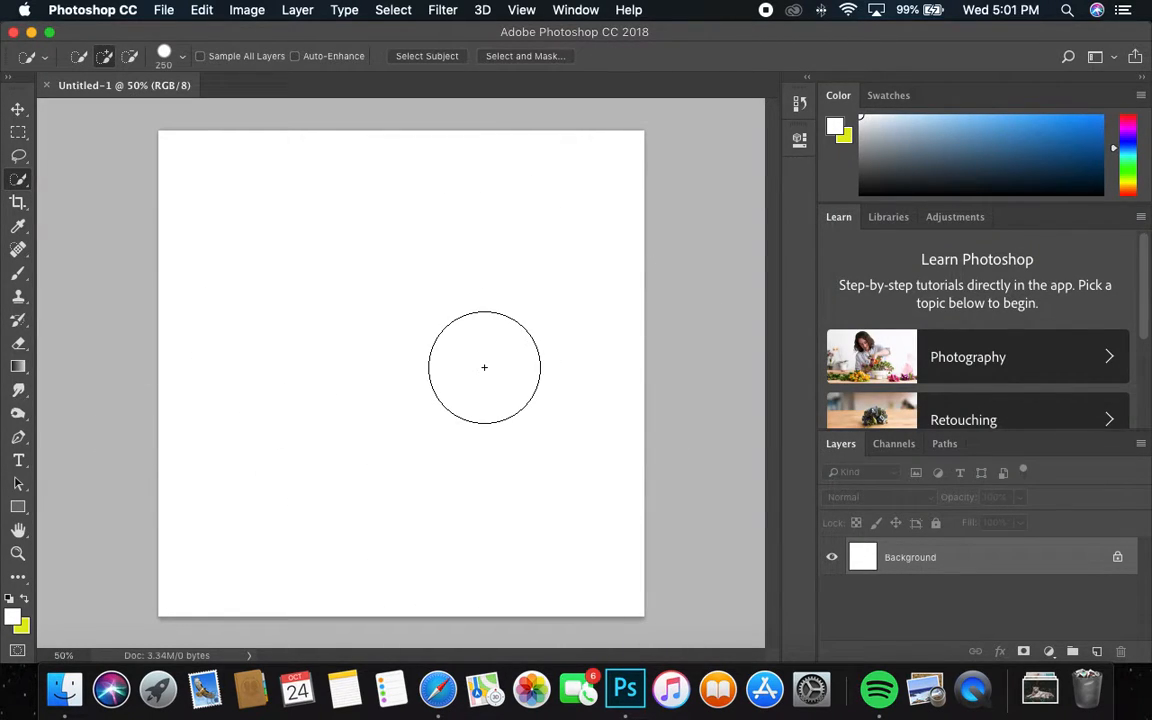
pyautogui.click(443, 709)
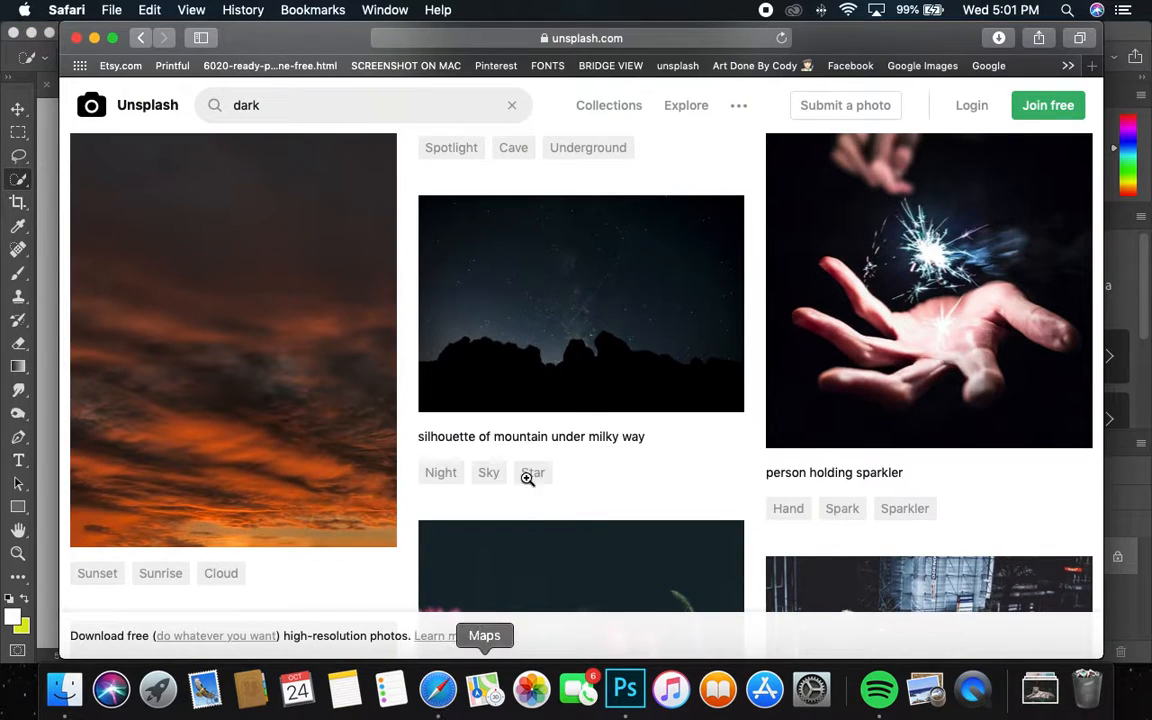
pyautogui.scroll(5, 481, 373)
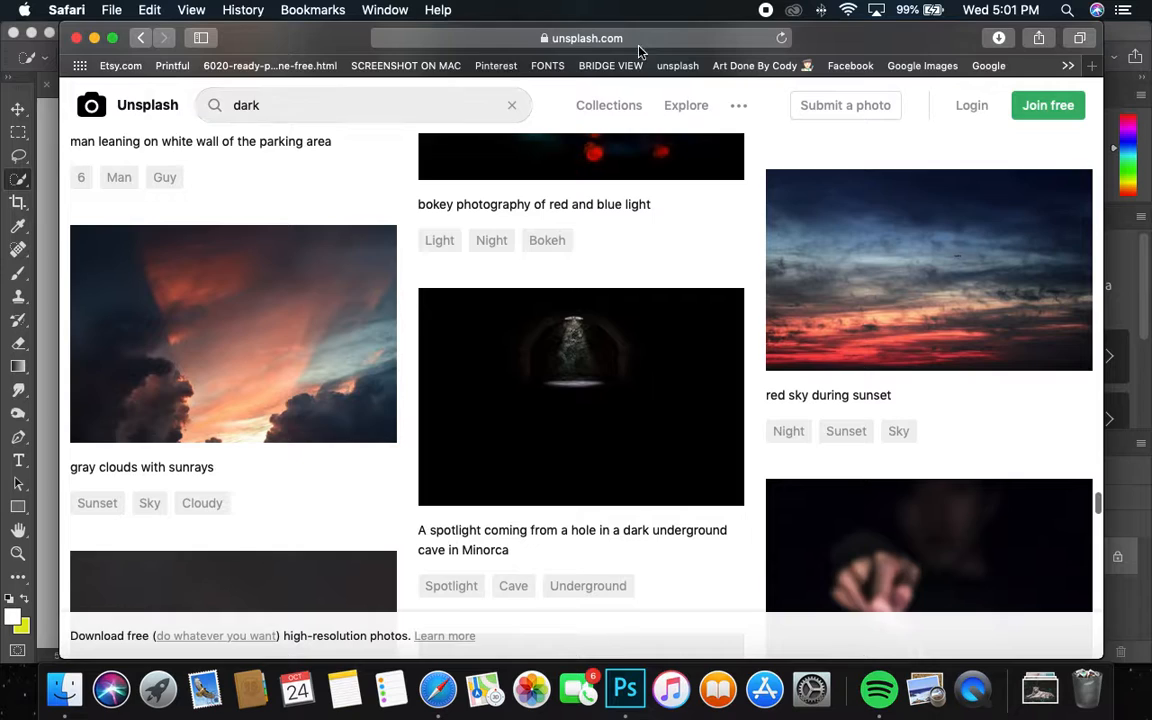
pyautogui.scroll(-1, 496, 231)
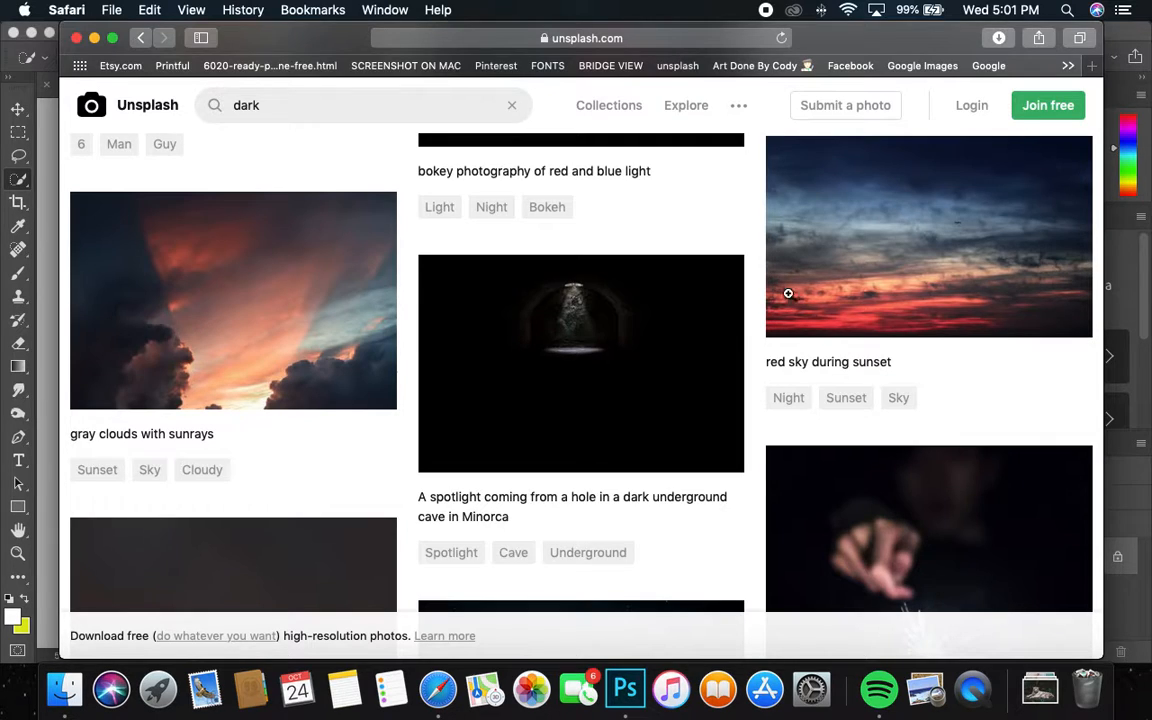
pyautogui.scroll(-8, 789, 293)
pyautogui.scroll(-2, 780, 322)
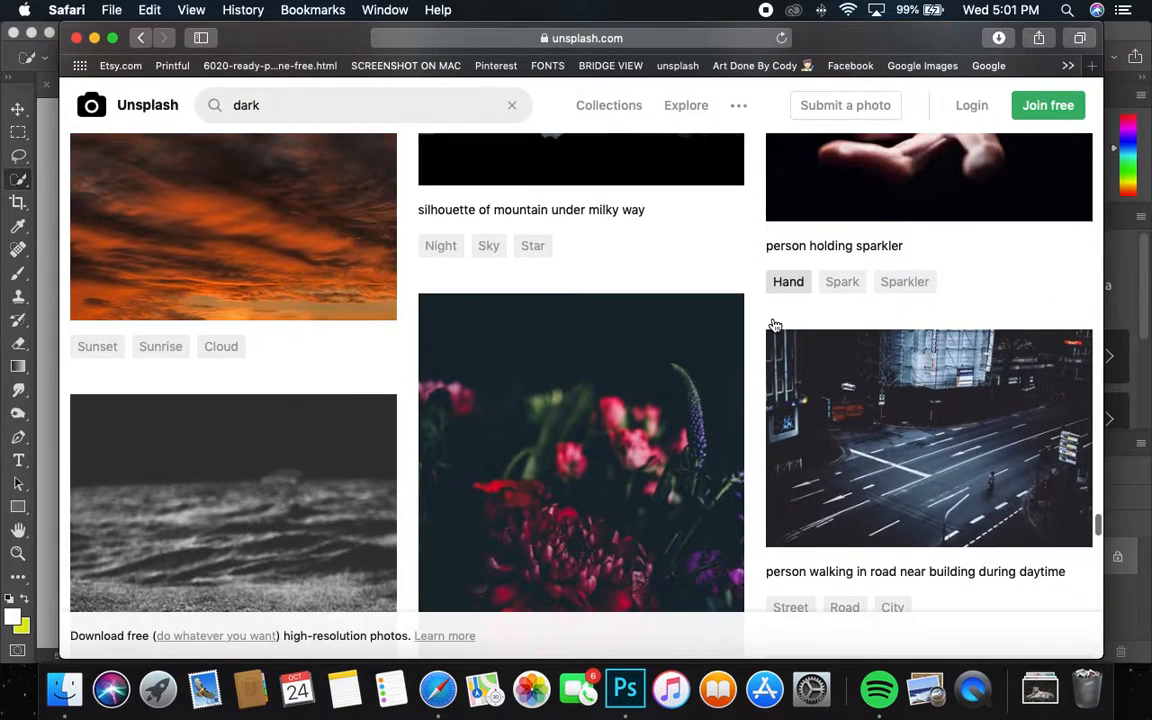
pyautogui.scroll(5, 768, 321)
pyautogui.scroll(-3, 768, 322)
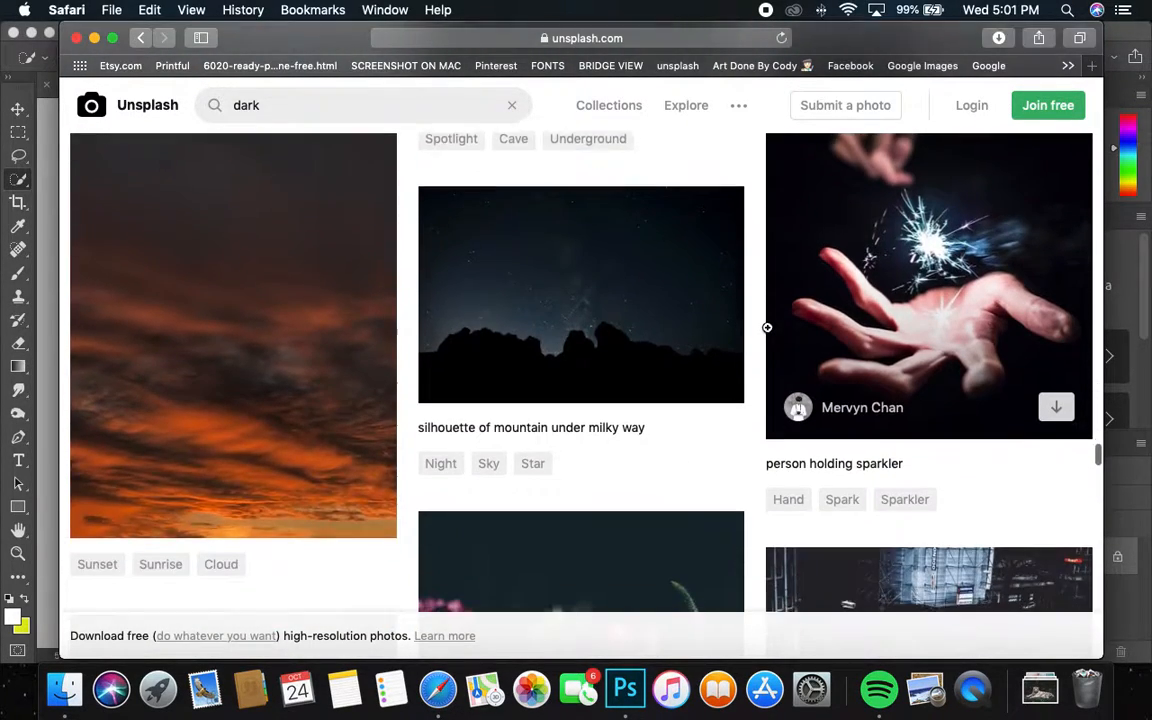
pyautogui.scroll(1, 850, 330)
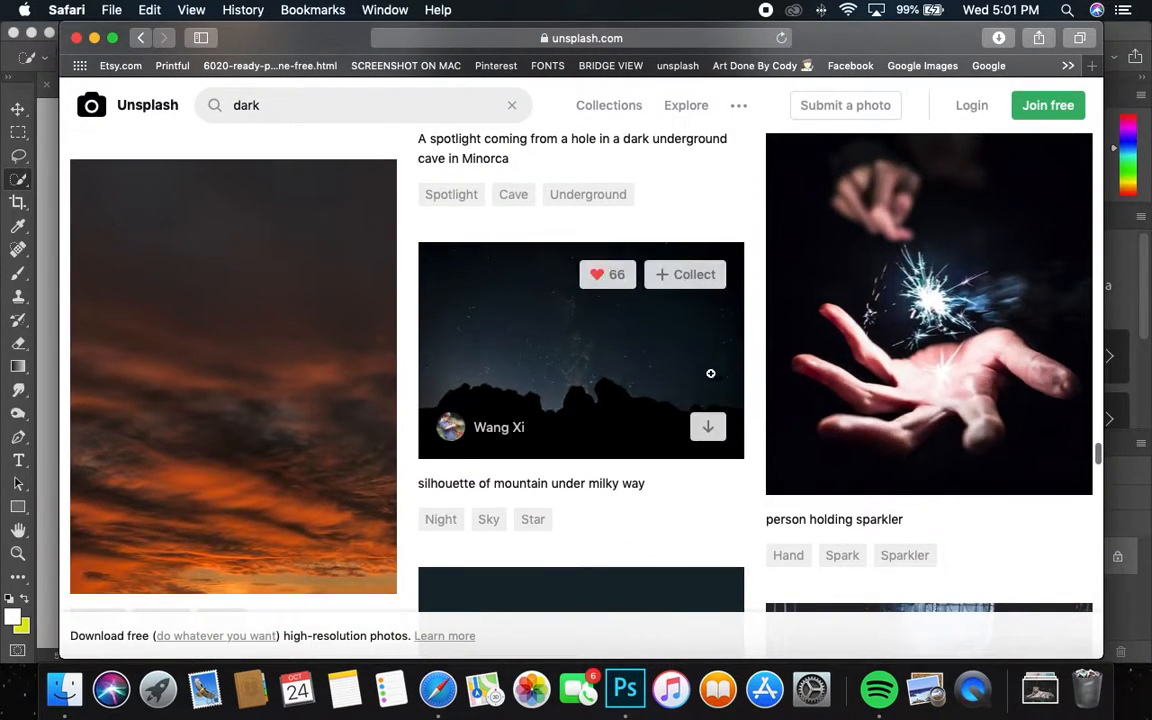
pyautogui.scroll(1, 711, 376)
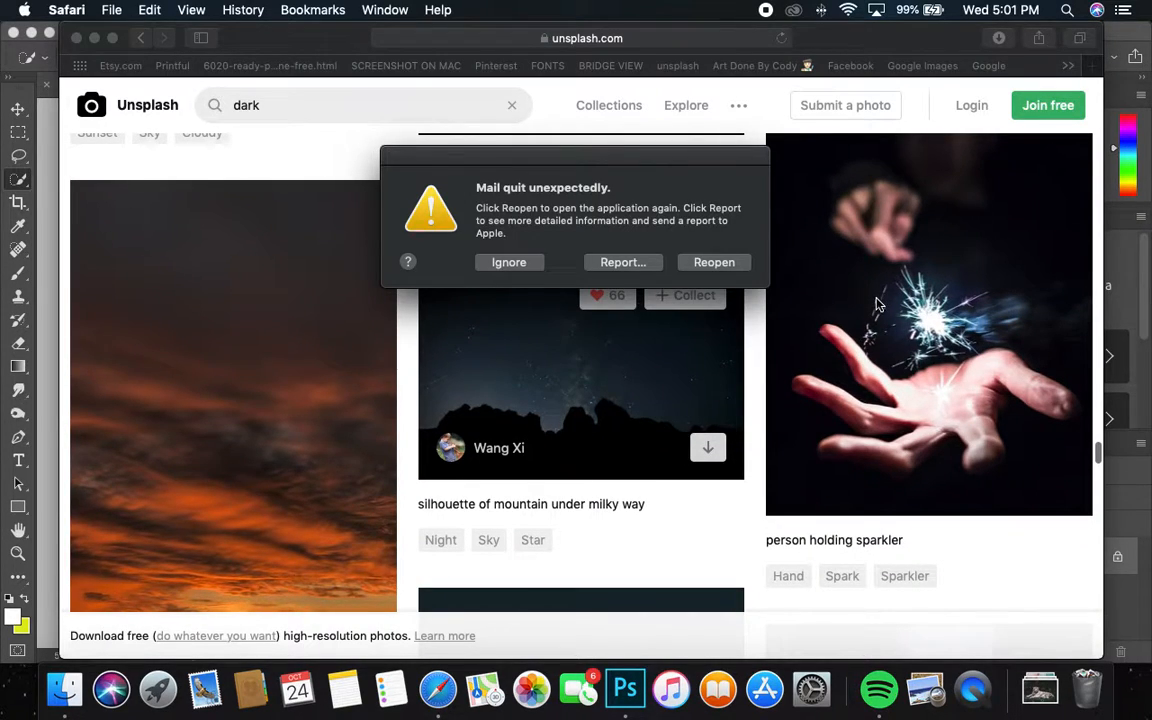
pyautogui.click(530, 264)
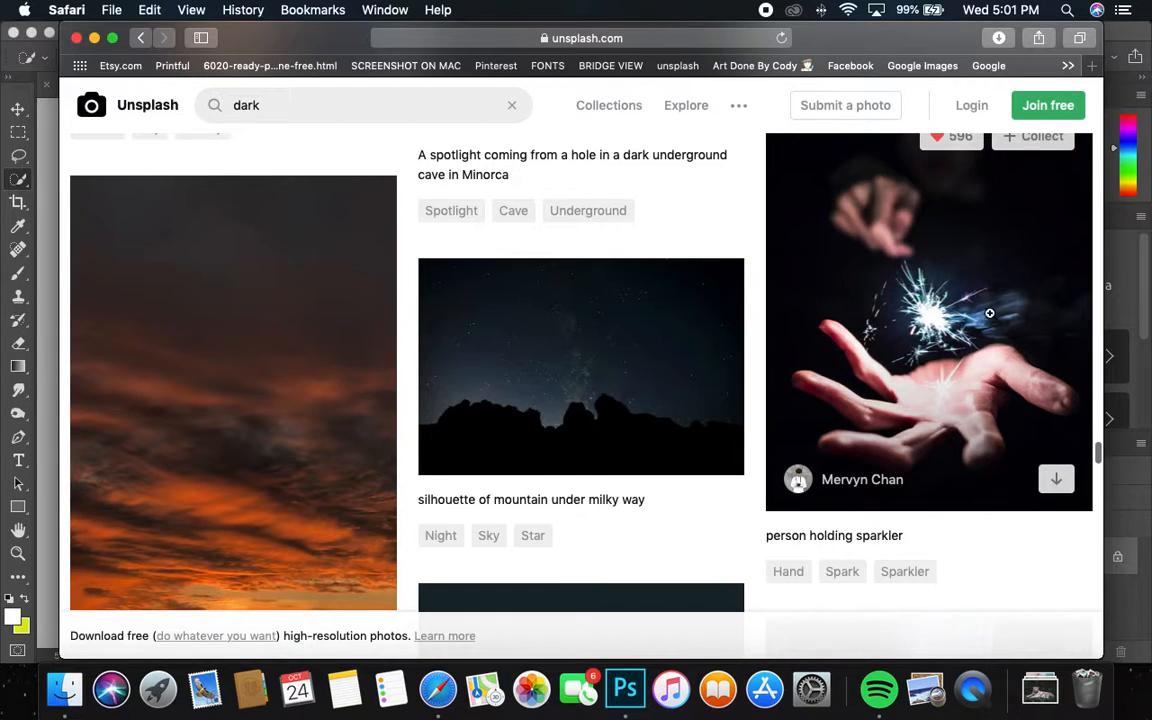
# Step: Open the hand-and-sparkler photo on Unsplash and download it
pyautogui.click(930, 338)
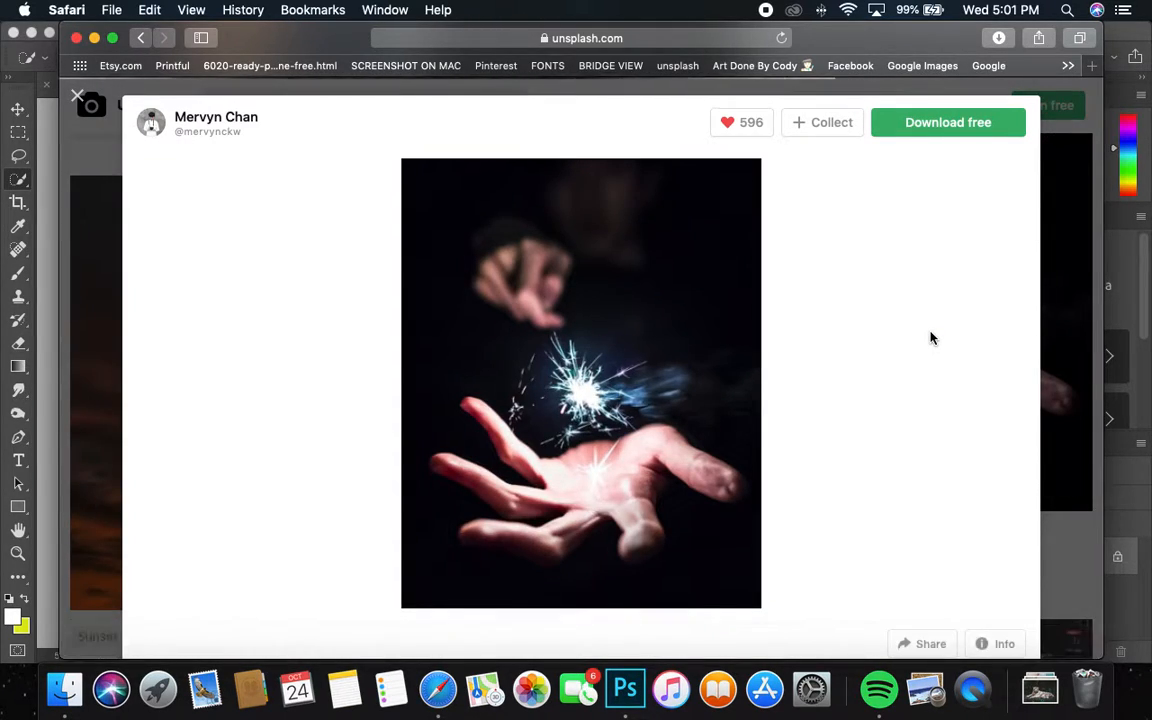
pyautogui.scroll(-2, 990, 153)
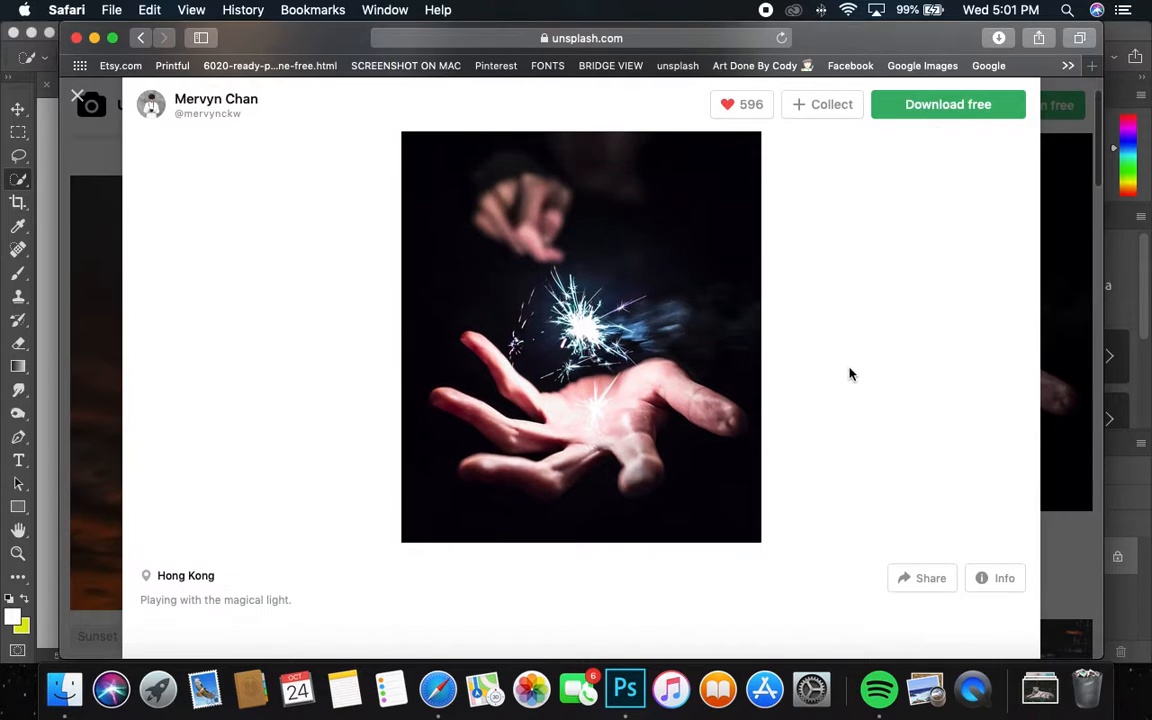
pyautogui.click(925, 104)
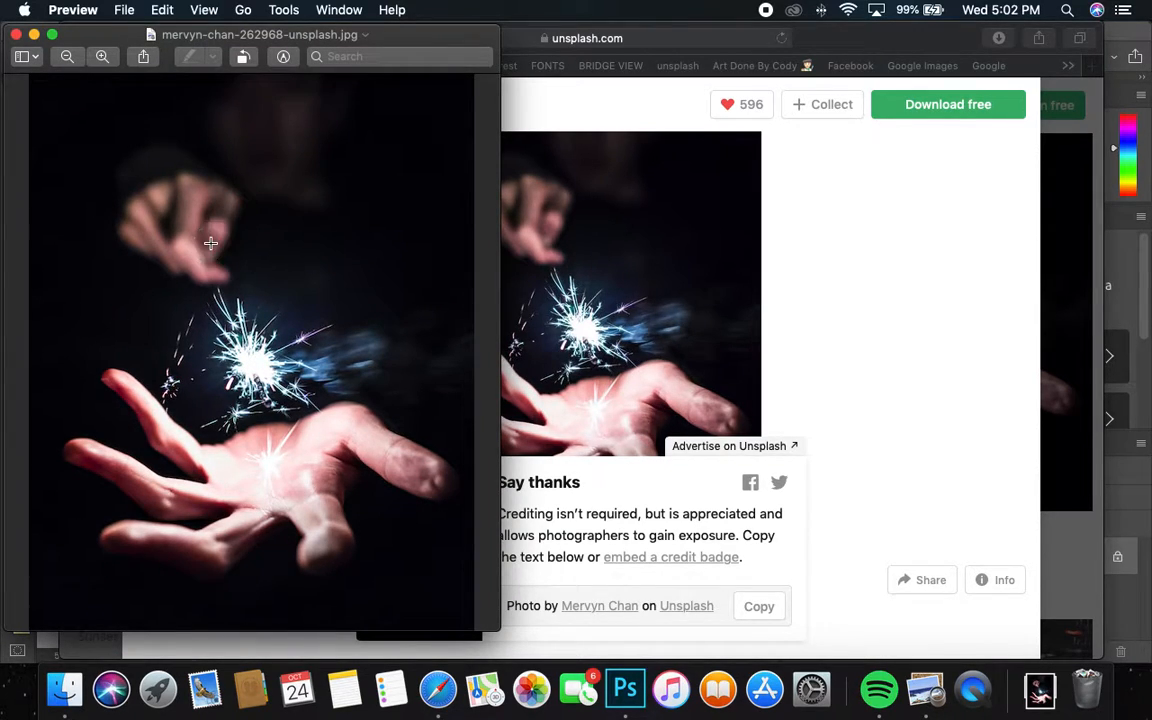
# Step: Copy the whole sparkler image in Preview and return to Photoshop
pyautogui.click(173, 17)
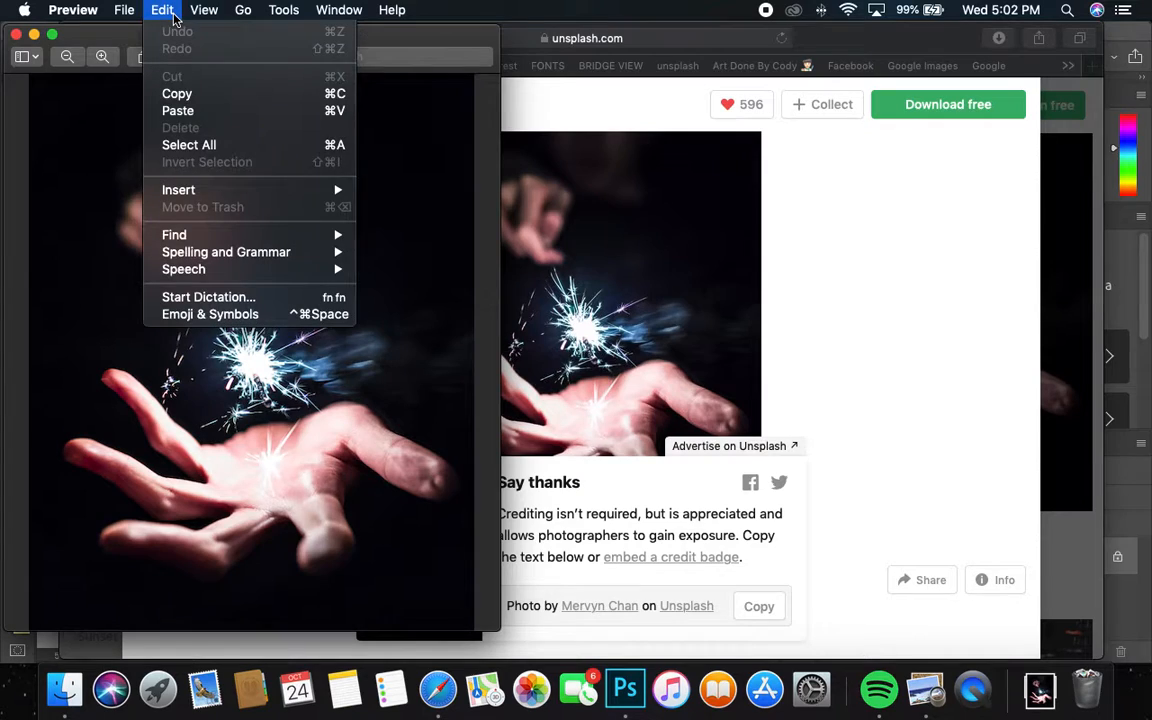
pyautogui.click(178, 93)
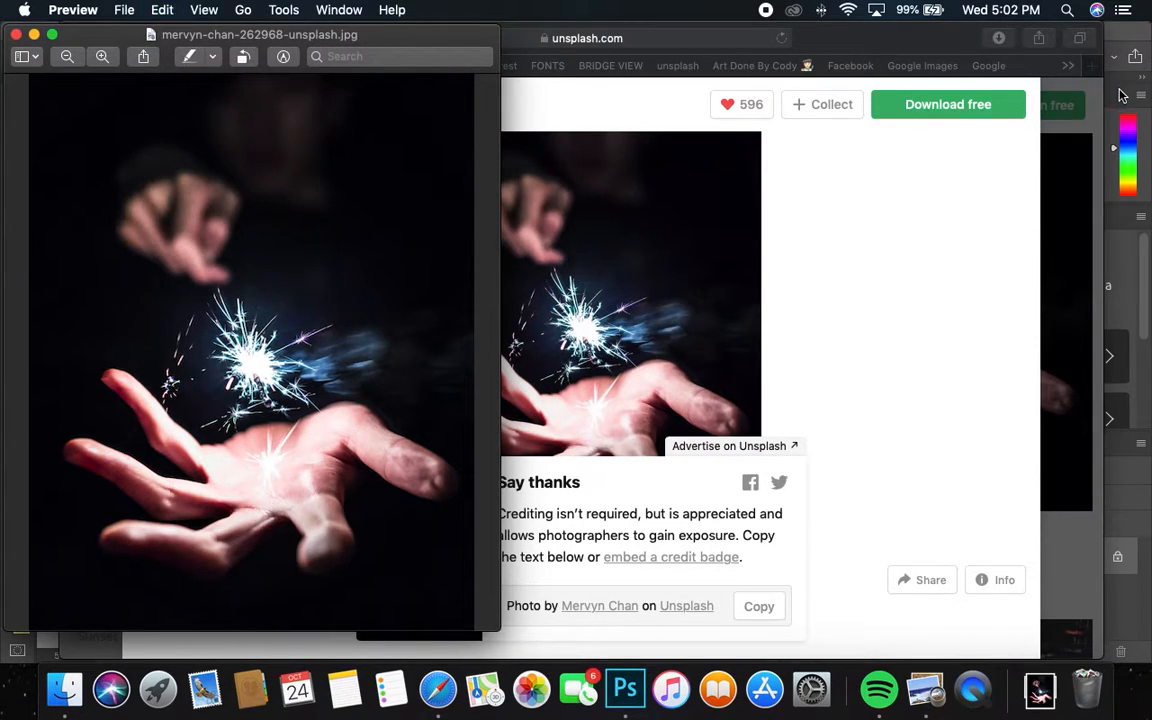
pyautogui.click(1122, 95)
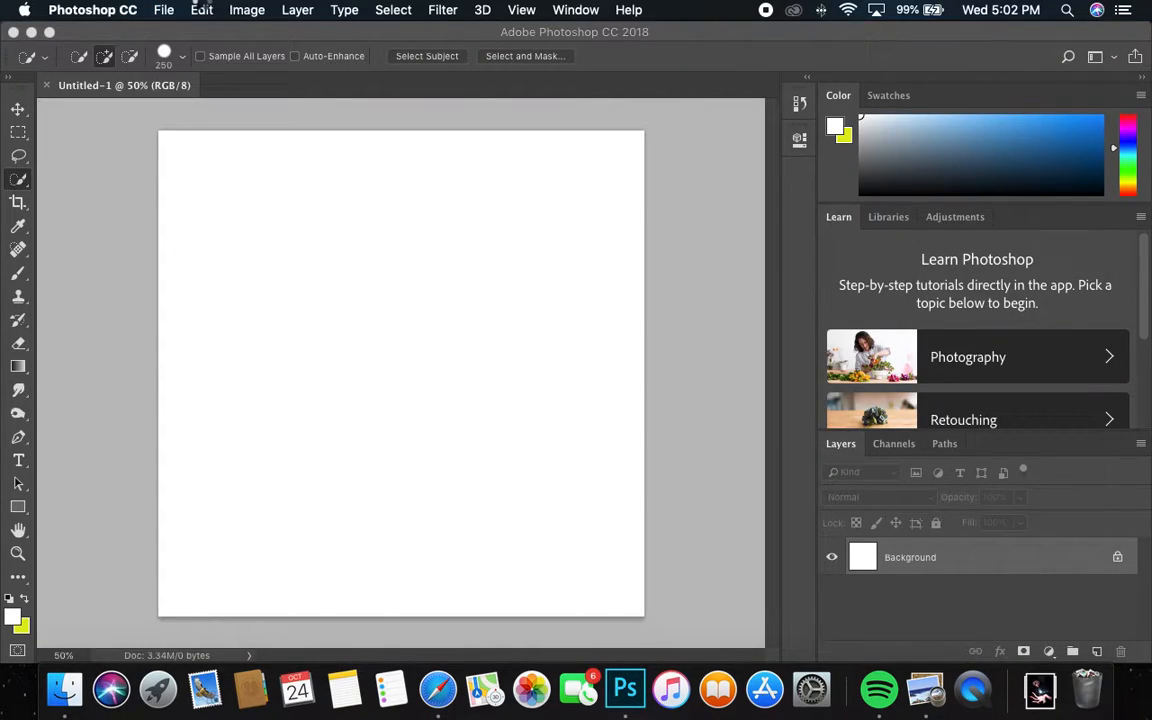
# Step: Once the clipboard finishes importing, paste the sparkler photo as Layer 1 above the white Background
pyautogui.click(201, 9)
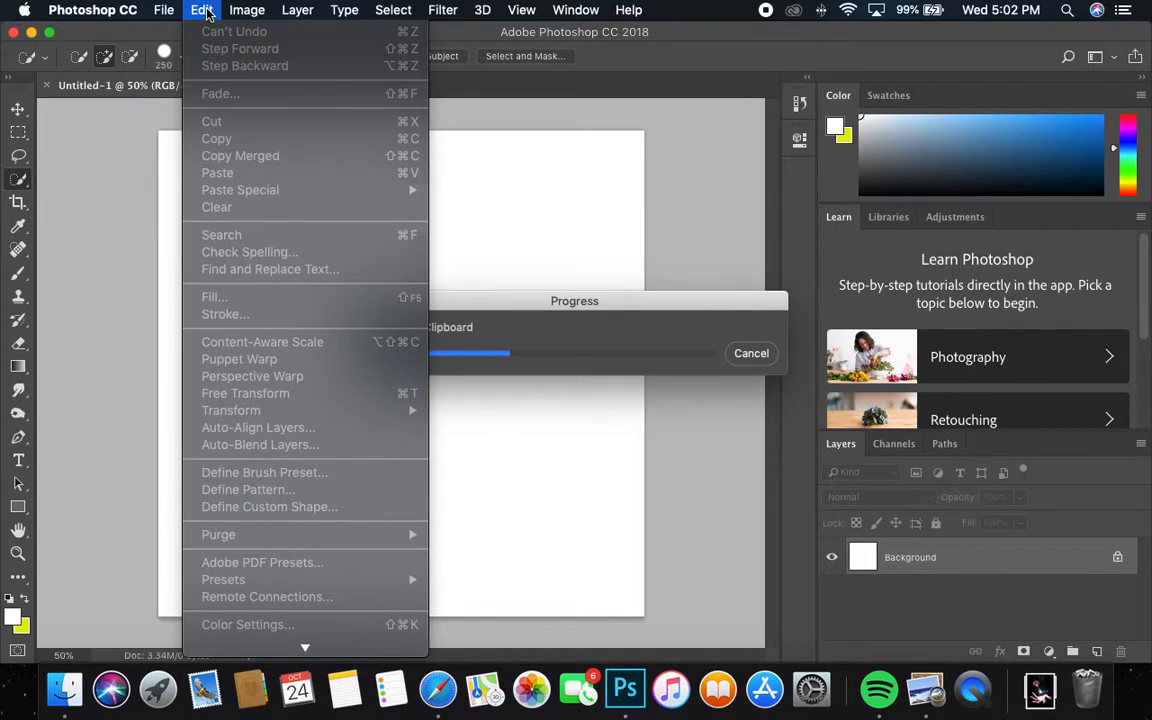
pyautogui.click(205, 10)
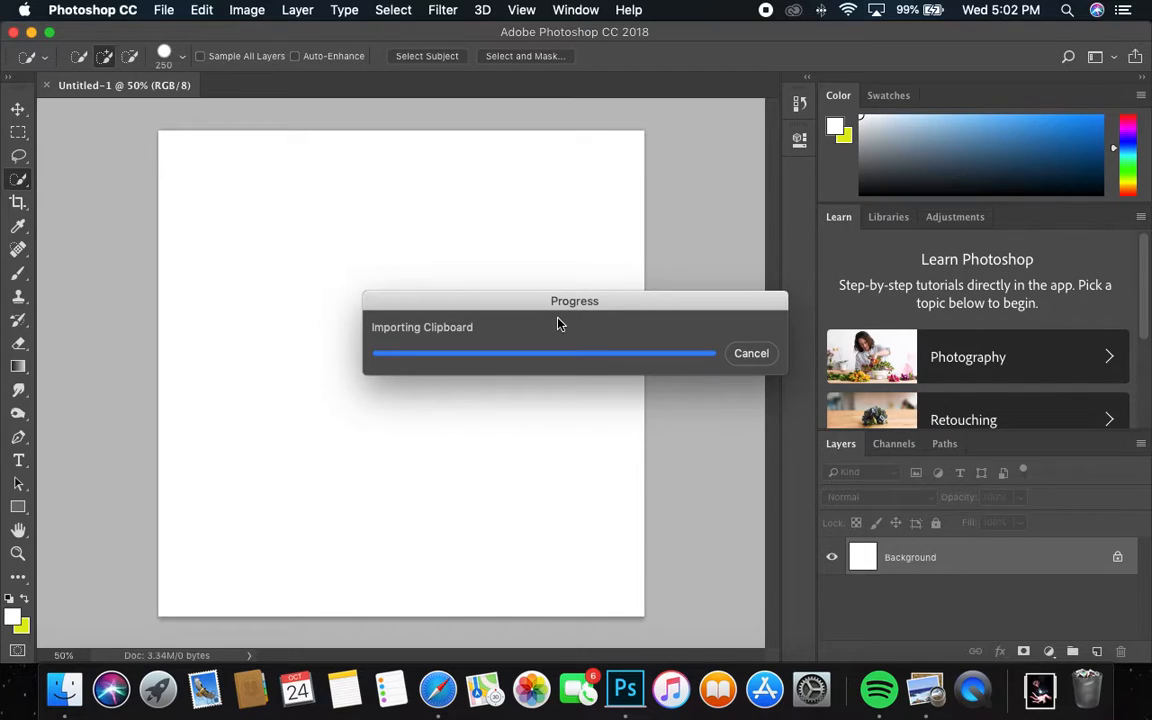
pyautogui.click(201, 9)
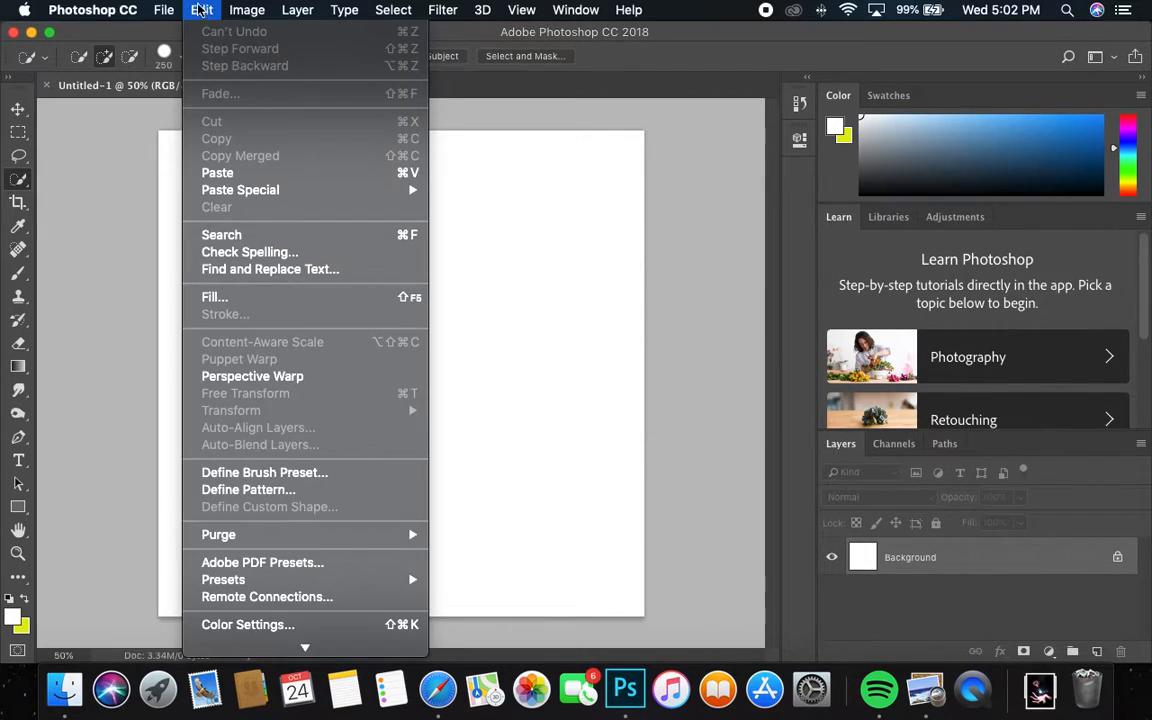
pyautogui.click(283, 173)
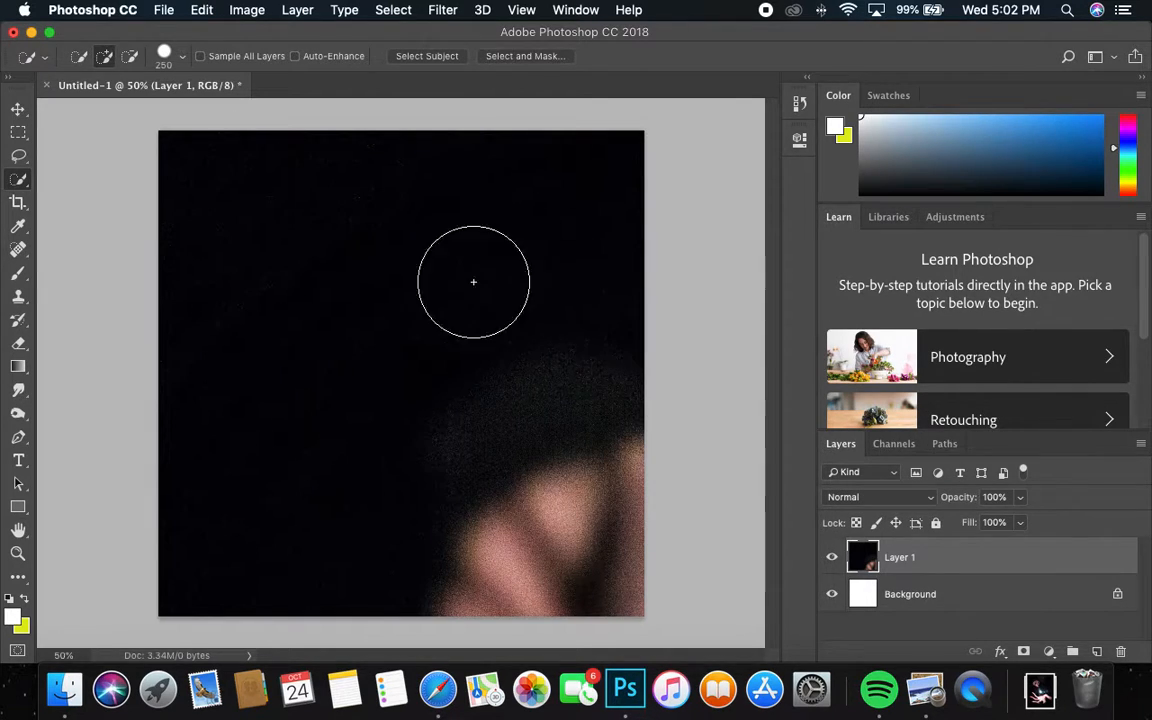
# Step: Scale the sparkler photo to about 35.2% so it fills the square canvas, shifted upward
pyautogui.press('super+t')
pyautogui.moveTo(160, 131); pyautogui.dragTo(615, 507)
pyautogui.moveTo(642, 598); pyautogui.dragTo(570, 498)
pyautogui.moveTo(611, 572); pyautogui.dragTo(296, 138)
pyautogui.moveTo(493, 551); pyautogui.dragTo(718, 682)
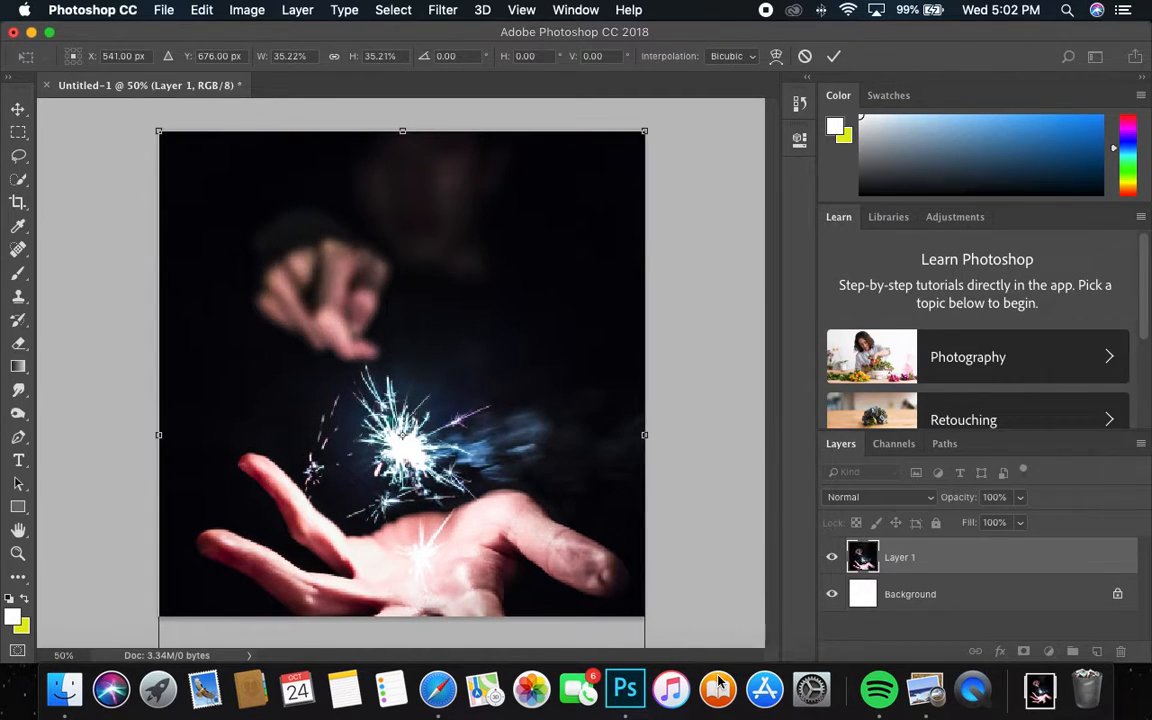
pyautogui.moveTo(464, 555); pyautogui.dragTo(471, 466)
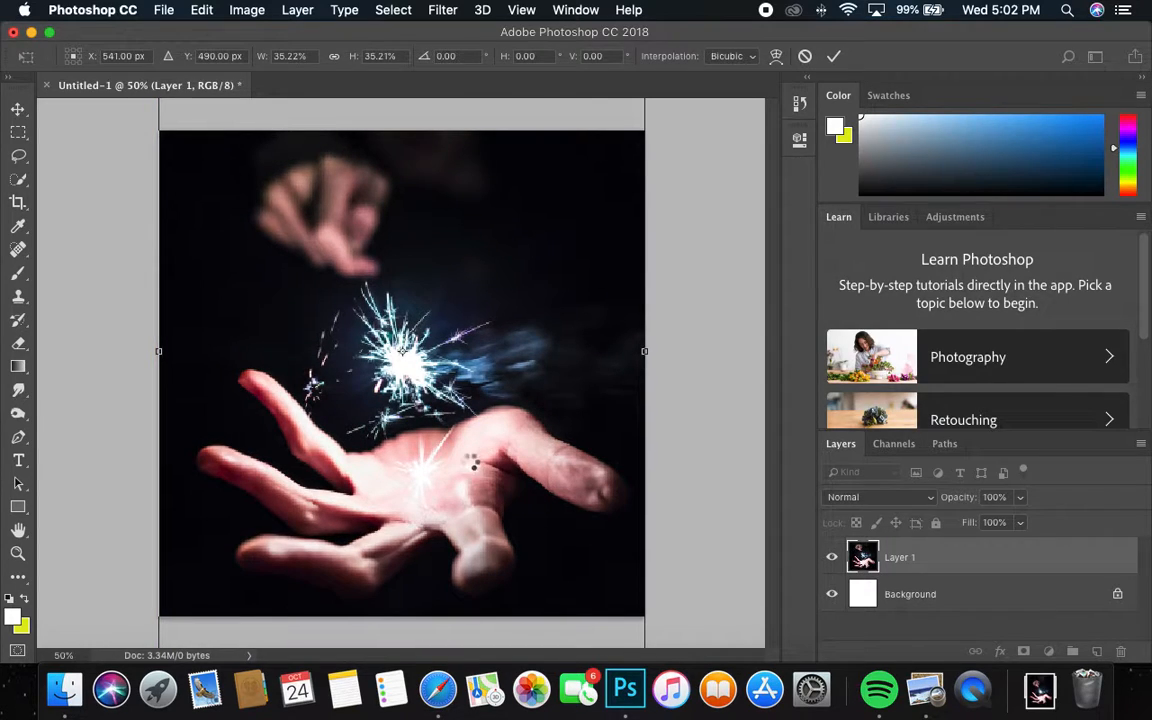
pyautogui.press('Return')
pyautogui.press('w')
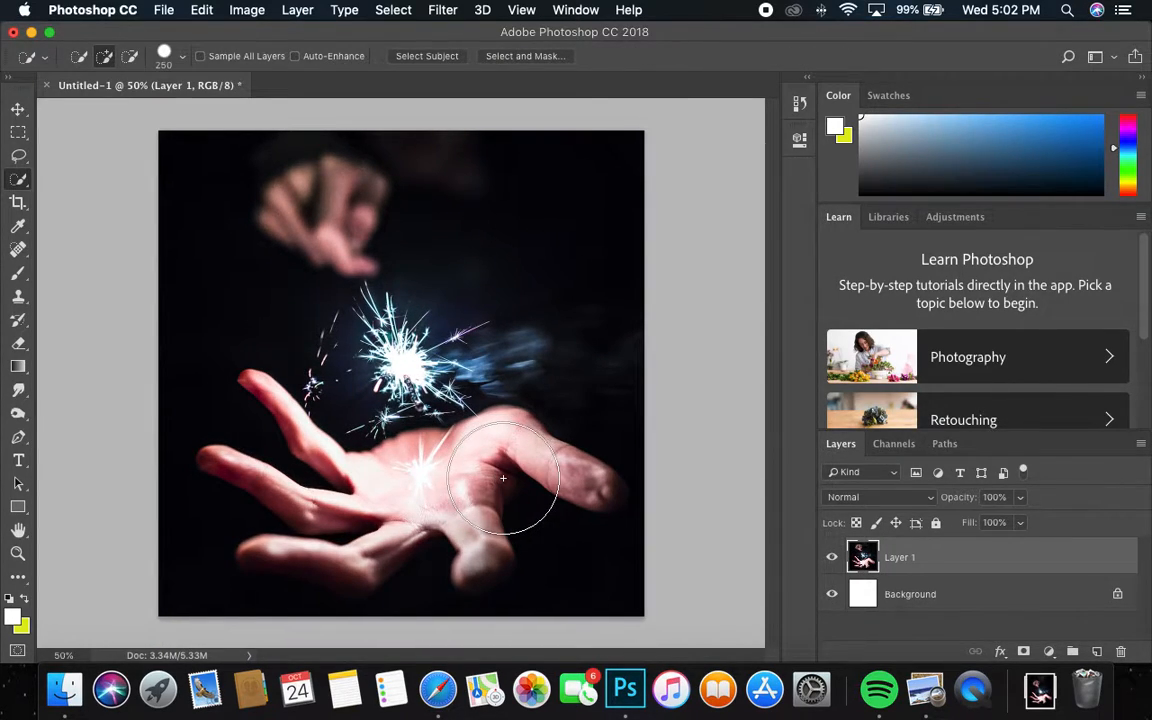
# Step: Replace the 'dark' search on Unsplash with a search for 'moon'
pyautogui.click(440, 689)
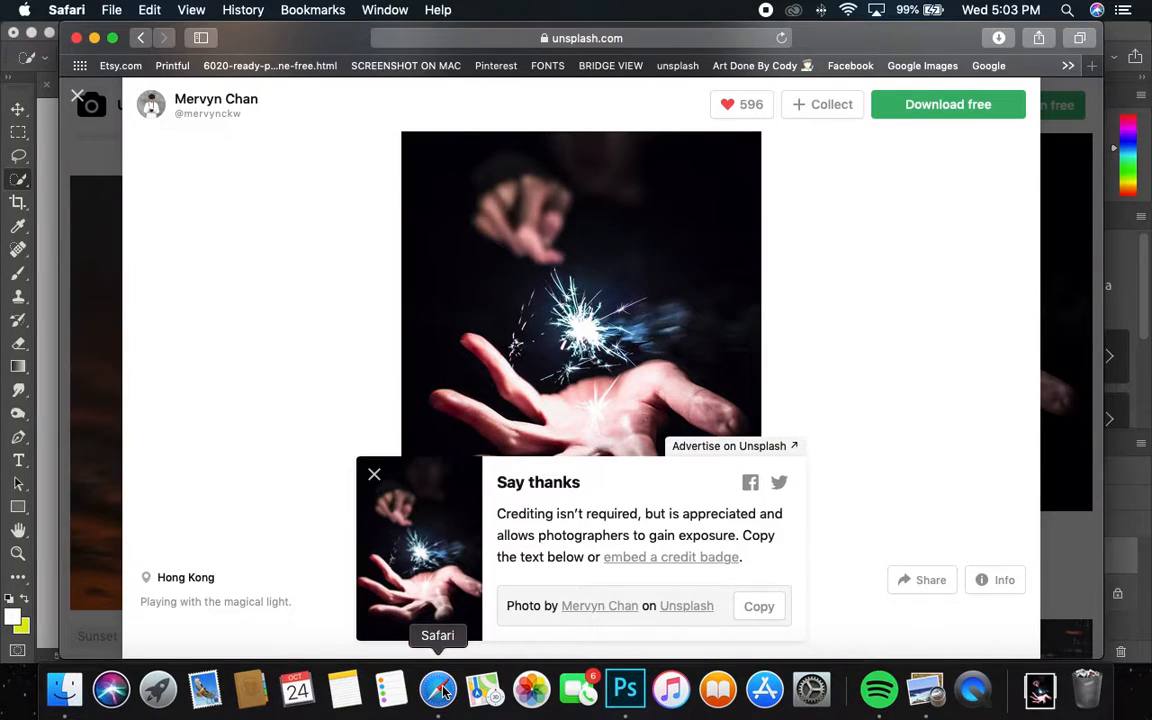
pyautogui.click(77, 100)
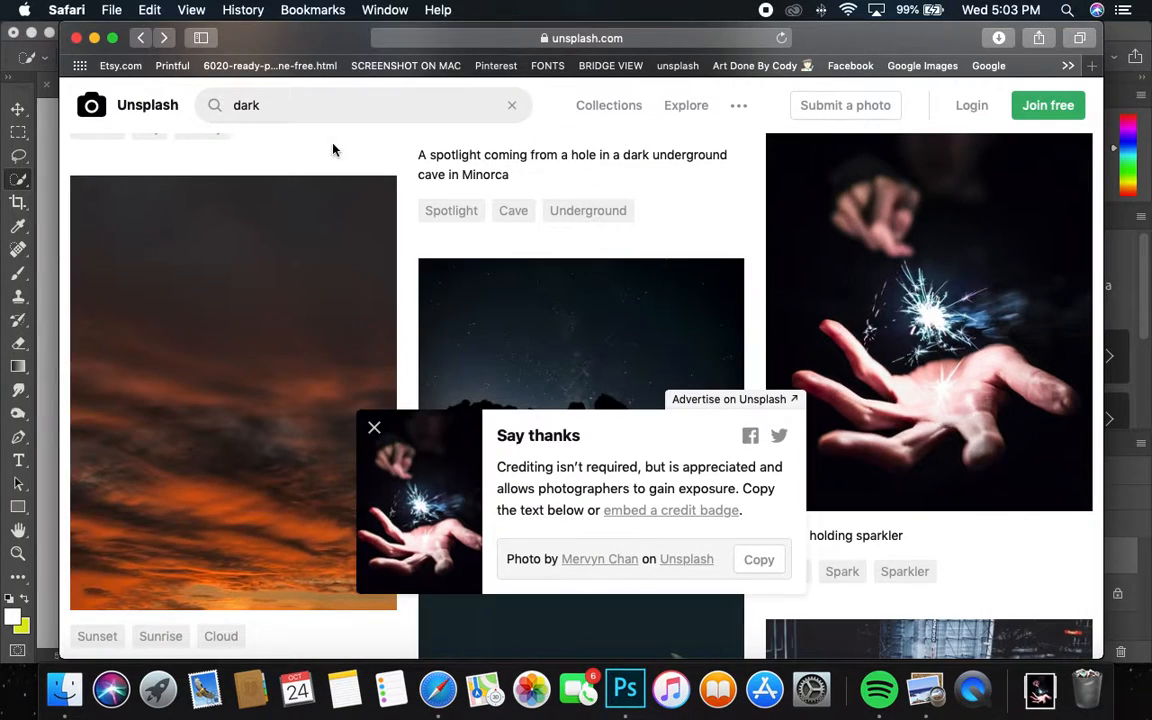
pyautogui.moveTo(296, 108); pyautogui.dragTo(193, 108)
pyautogui.write('moon')
pyautogui.press('Return')
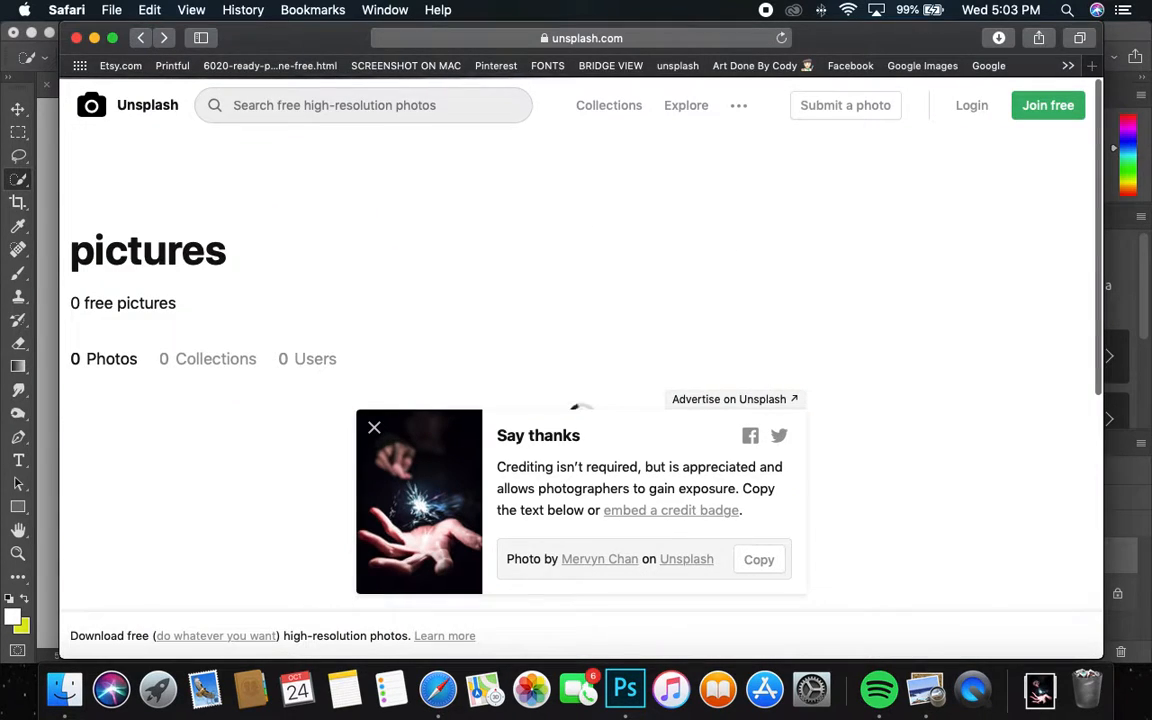
# Step: Browse the moon results and open the full moon between pine trees photo
pyautogui.scroll(-10, 533, 223)
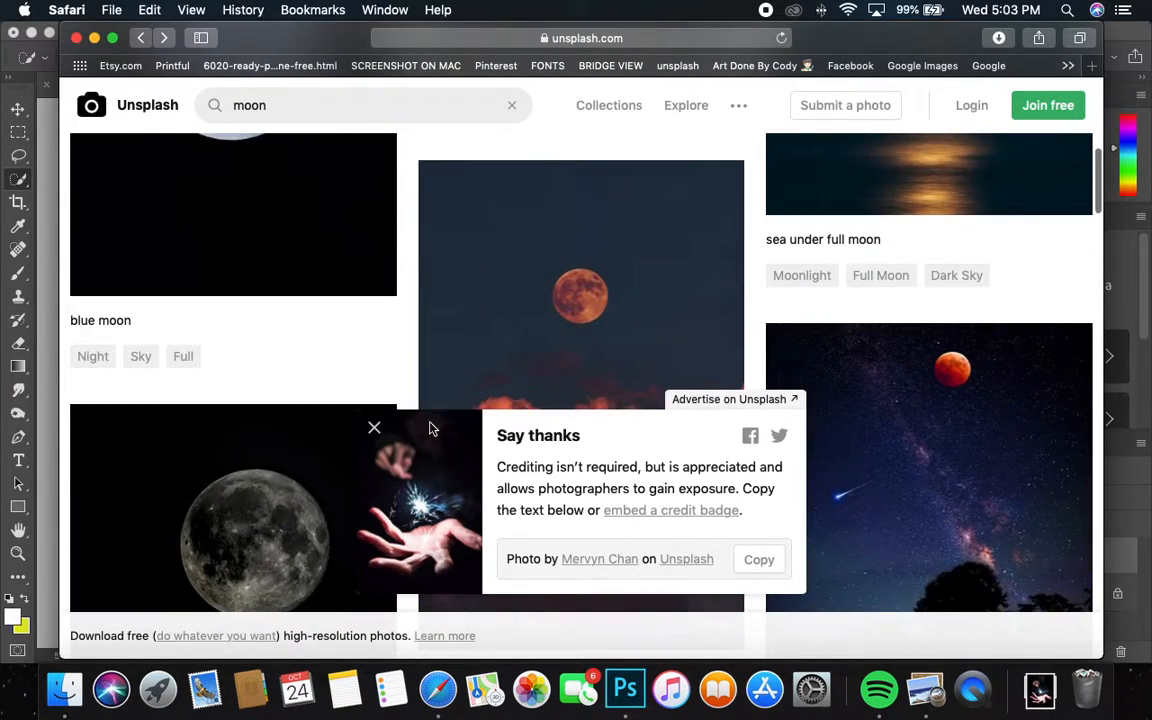
pyautogui.click(374, 427)
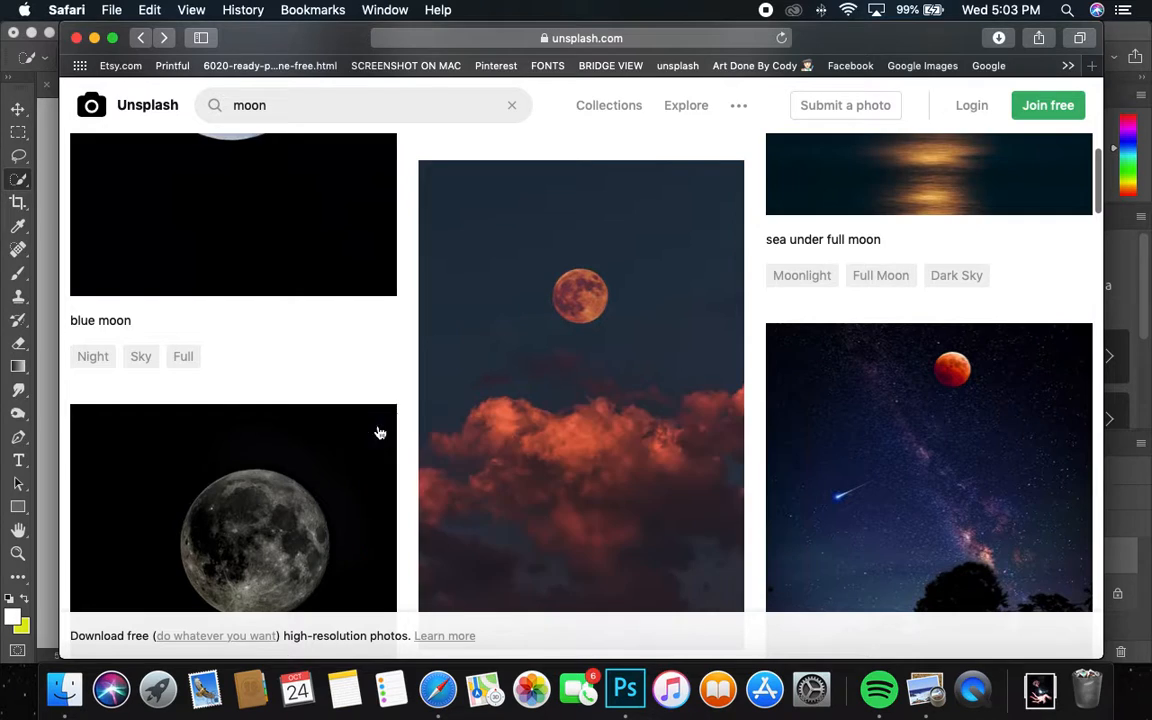
pyautogui.scroll(10, 638, 315)
pyautogui.scroll(-15, 638, 322)
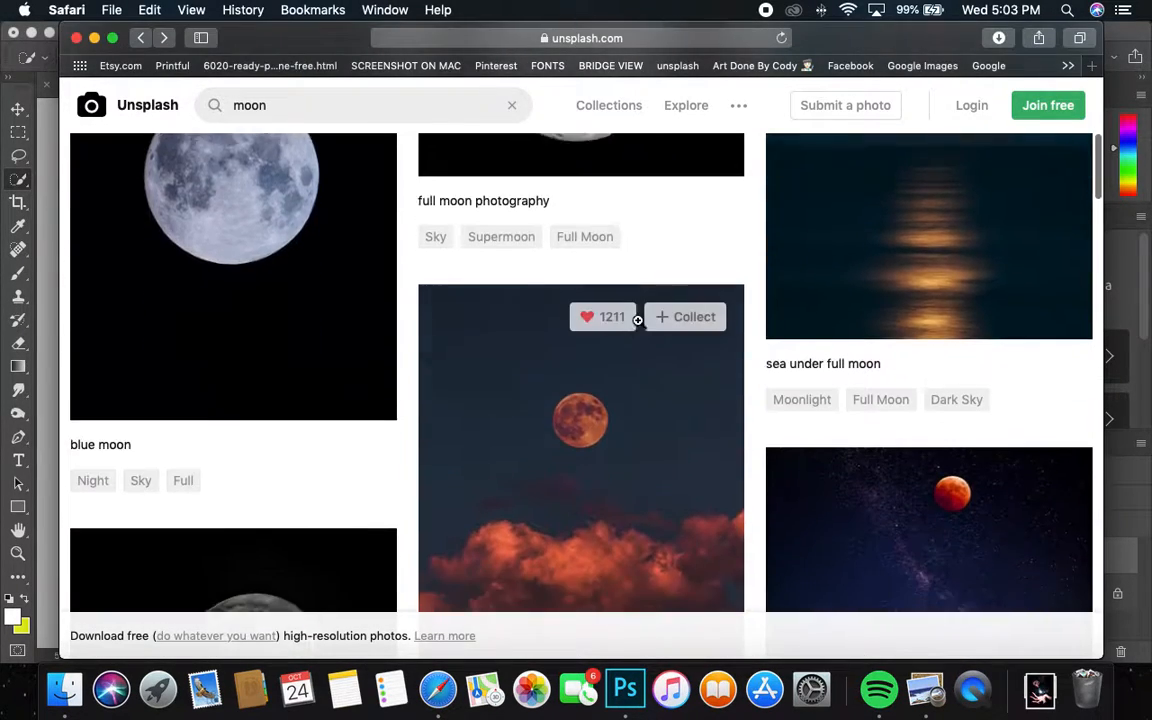
pyautogui.scroll(-5, 640, 318)
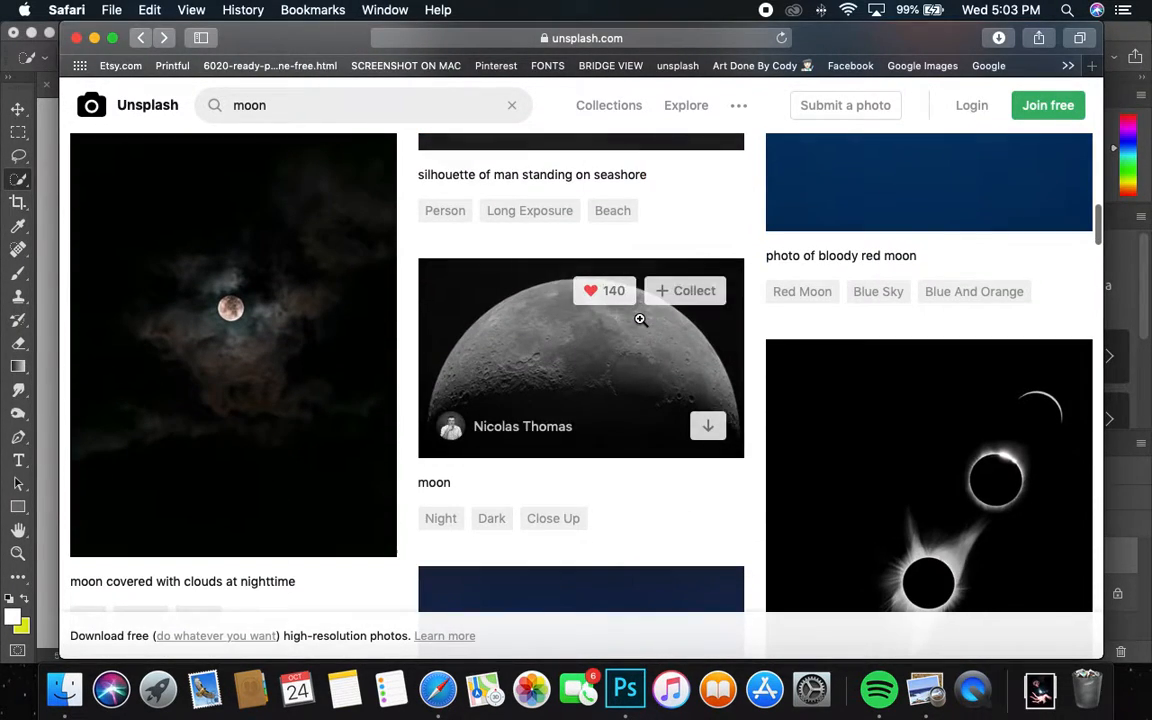
pyautogui.moveTo(337, 39); pyautogui.dragTo(350, 6)
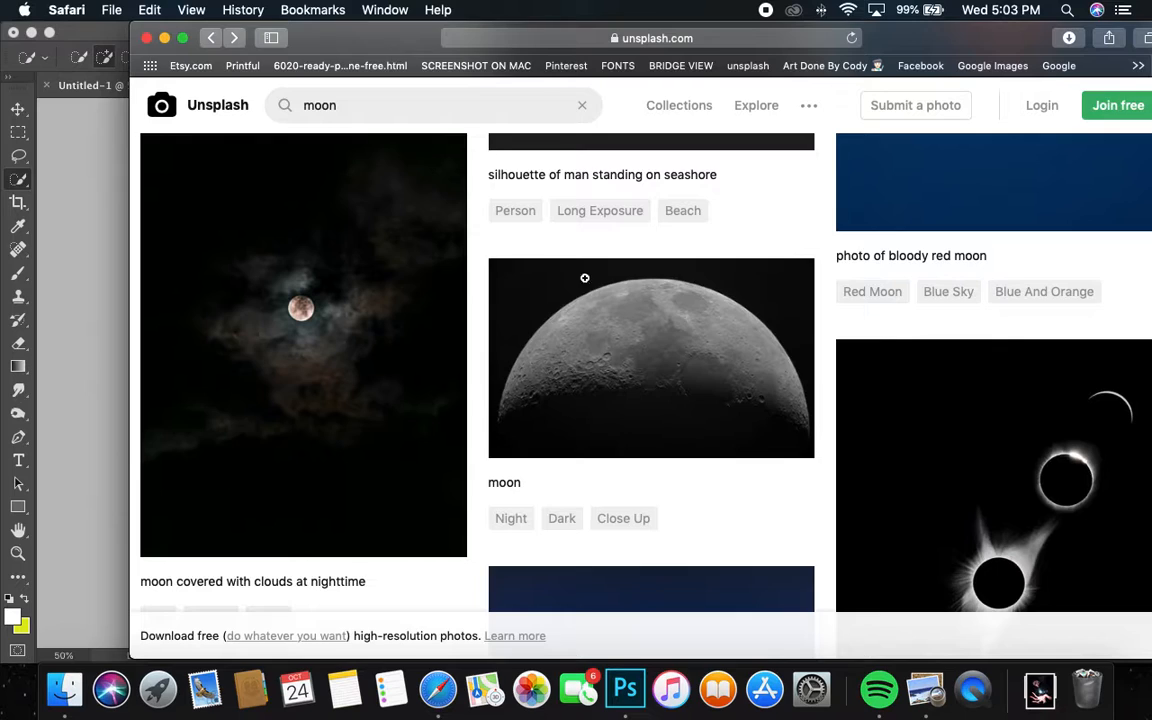
pyautogui.scroll(-4, 598, 283)
pyautogui.moveTo(415, 50); pyautogui.dragTo(365, 27)
pyautogui.scroll(-4, 489, 267)
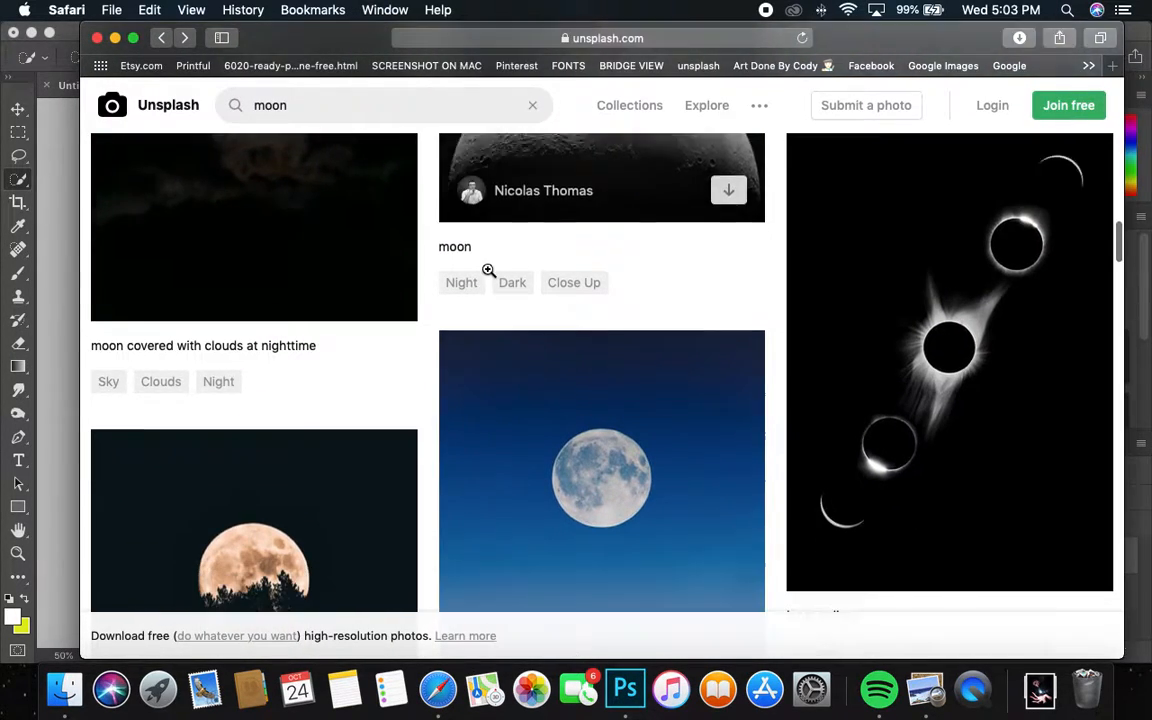
pyautogui.scroll(-12, 578, 328)
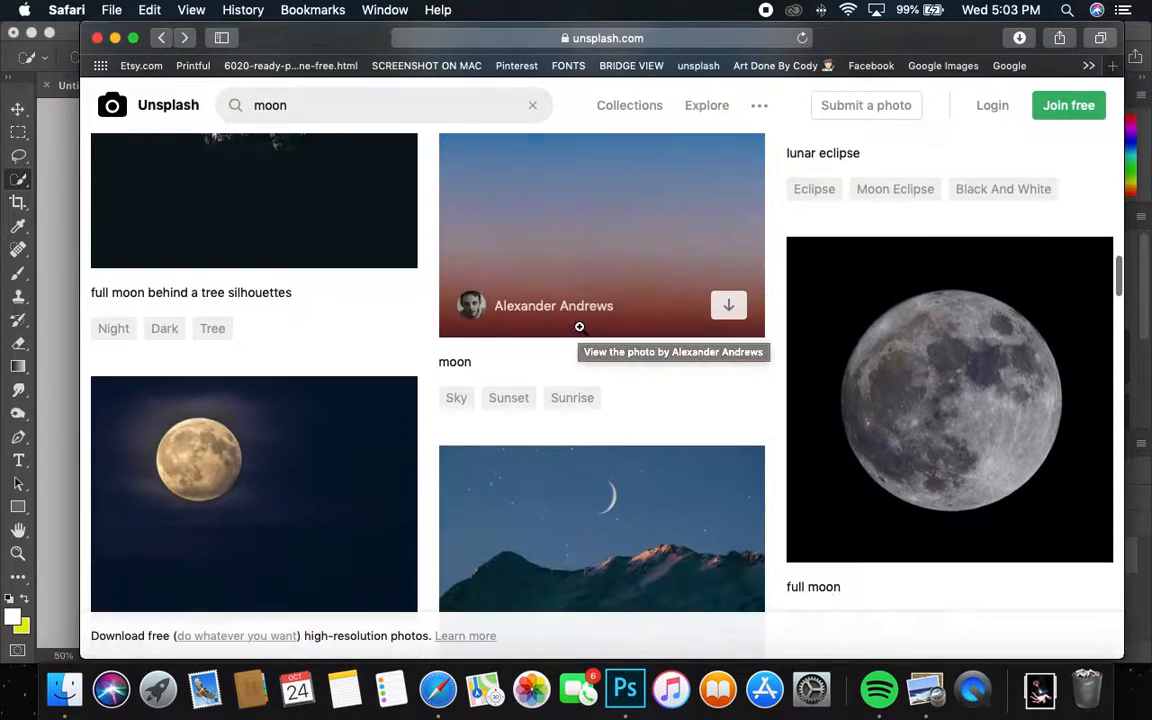
pyautogui.scroll(-10, 576, 325)
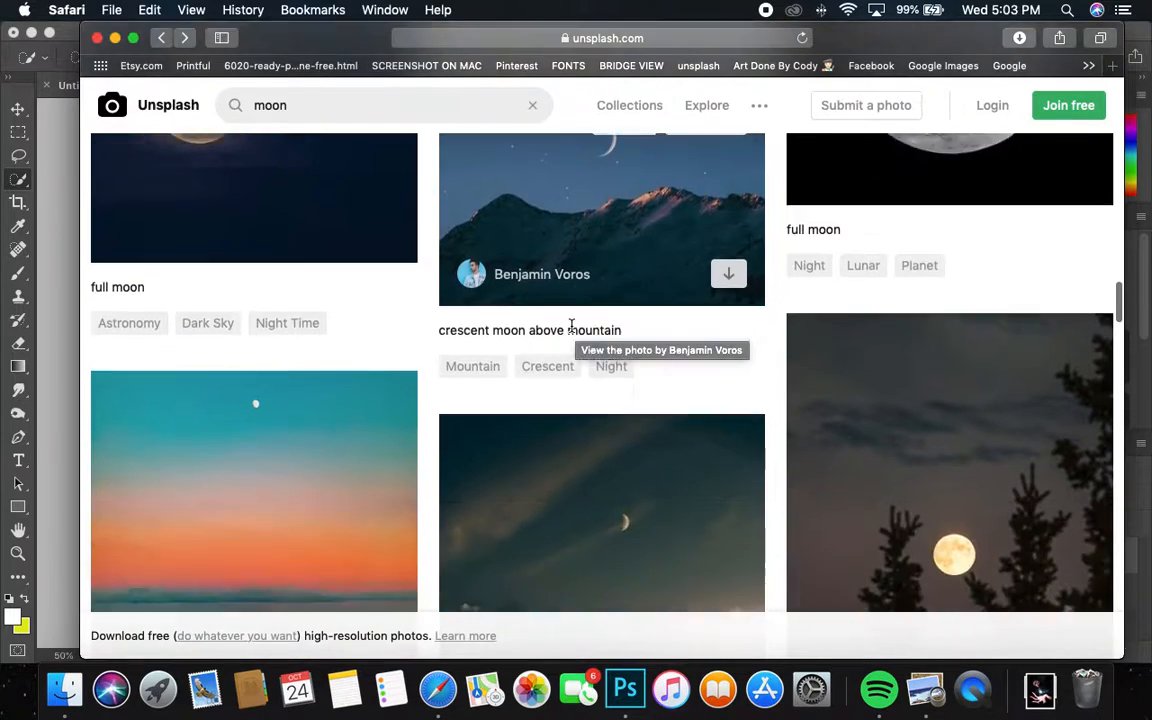
pyautogui.scroll(2, 572, 325)
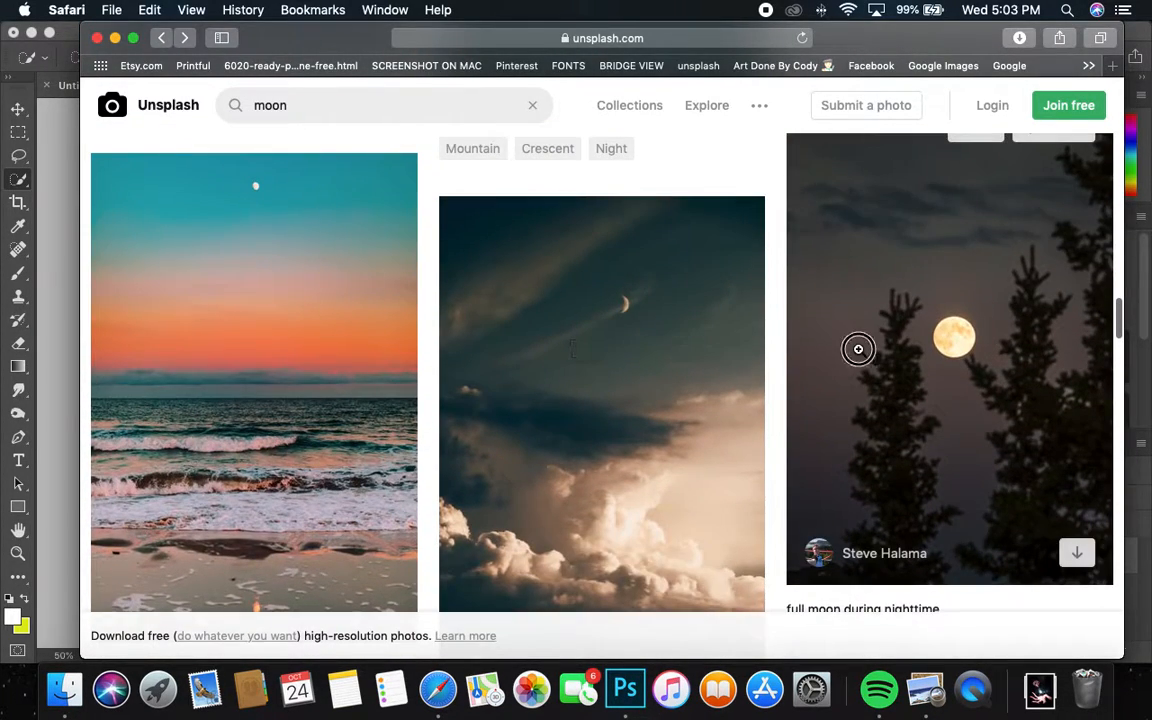
pyautogui.click(860, 350)
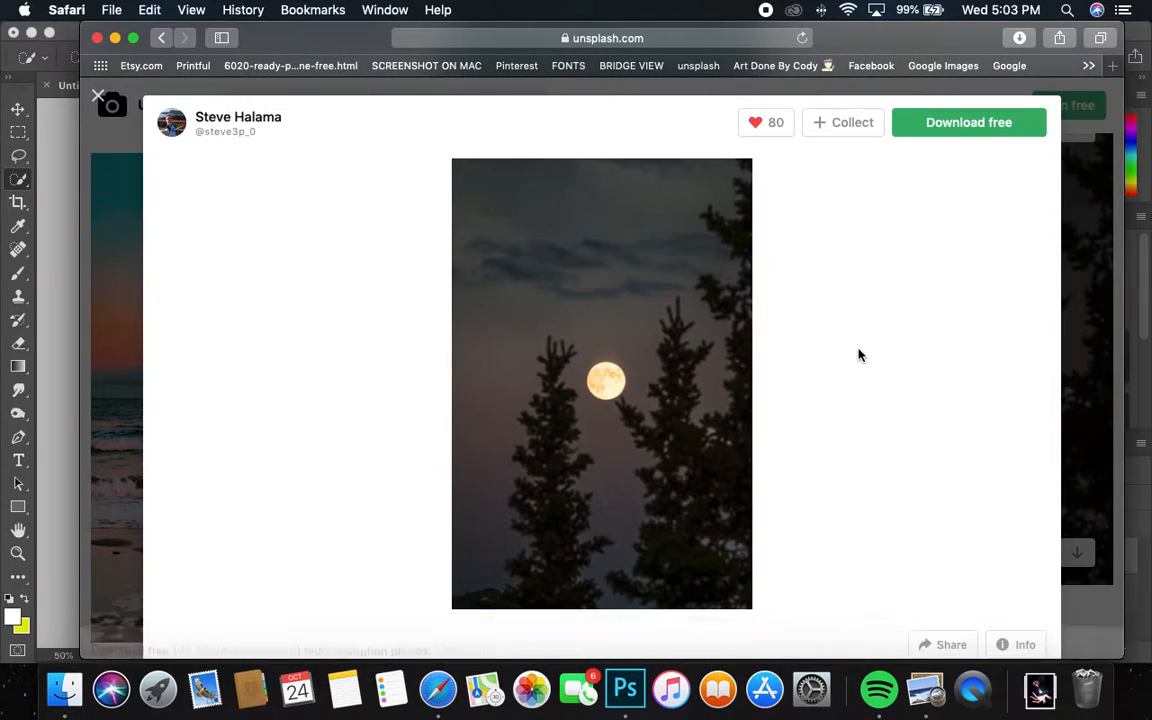
# Step: Enlarge the moon-among-trees preview to inspect it, then close it
pyautogui.click(615, 379)
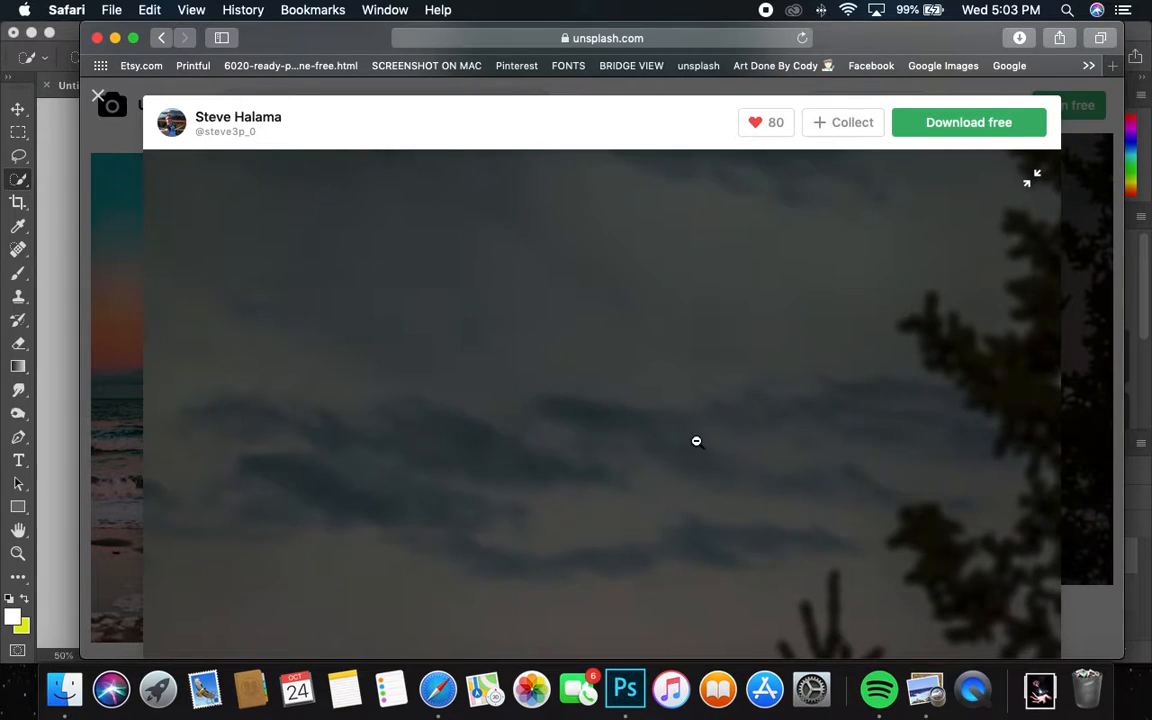
pyautogui.scroll(-5, 697, 441)
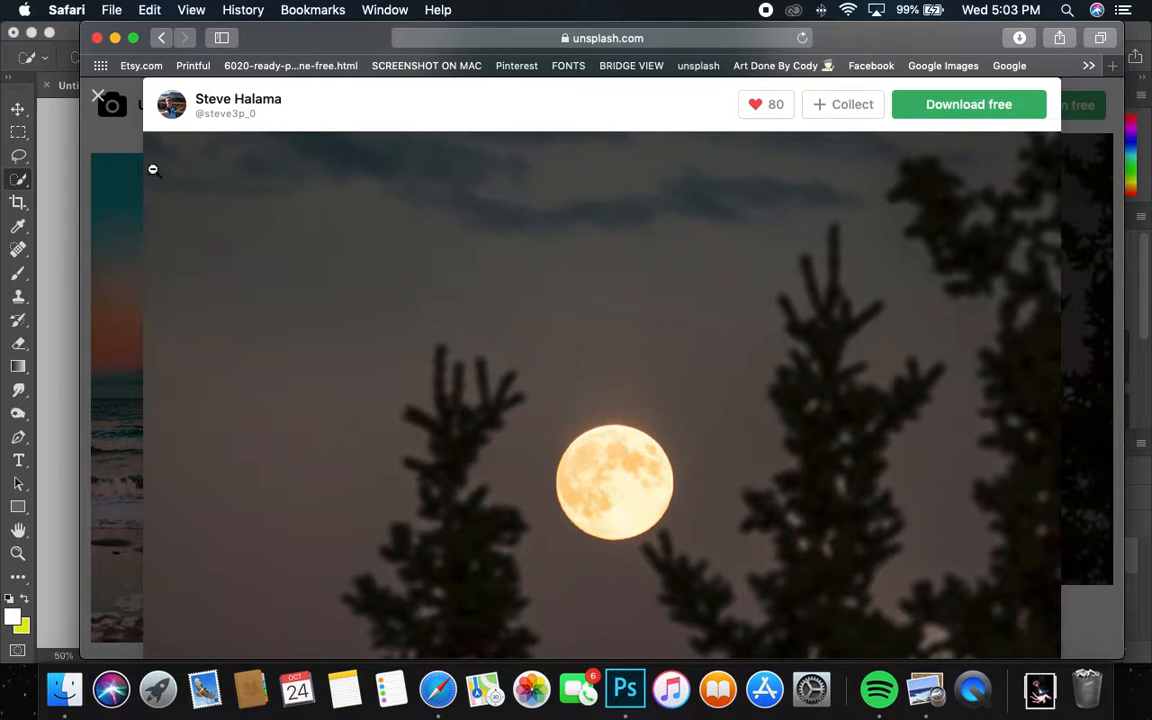
pyautogui.click(98, 97)
# Step: Find the plain grey full moon on black in the results and download it
pyautogui.scroll(-5, 385, 352)
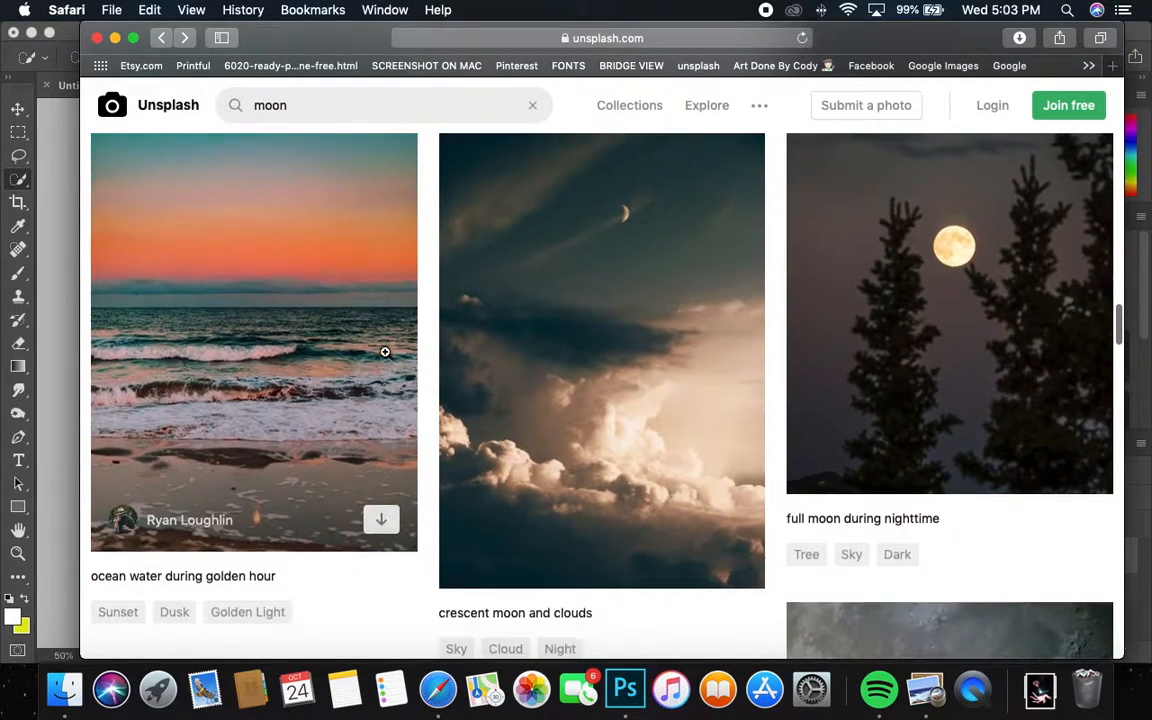
pyautogui.scroll(-3, 387, 351)
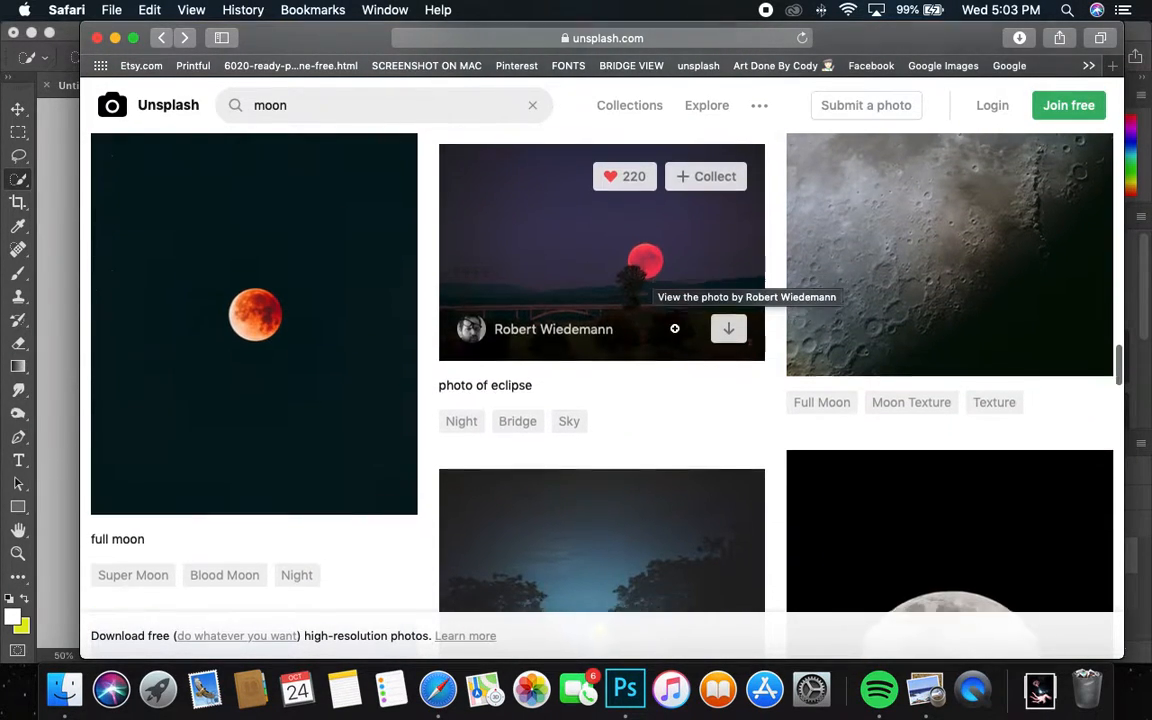
pyautogui.scroll(-10, 665, 310)
pyautogui.scroll(-8, 671, 325)
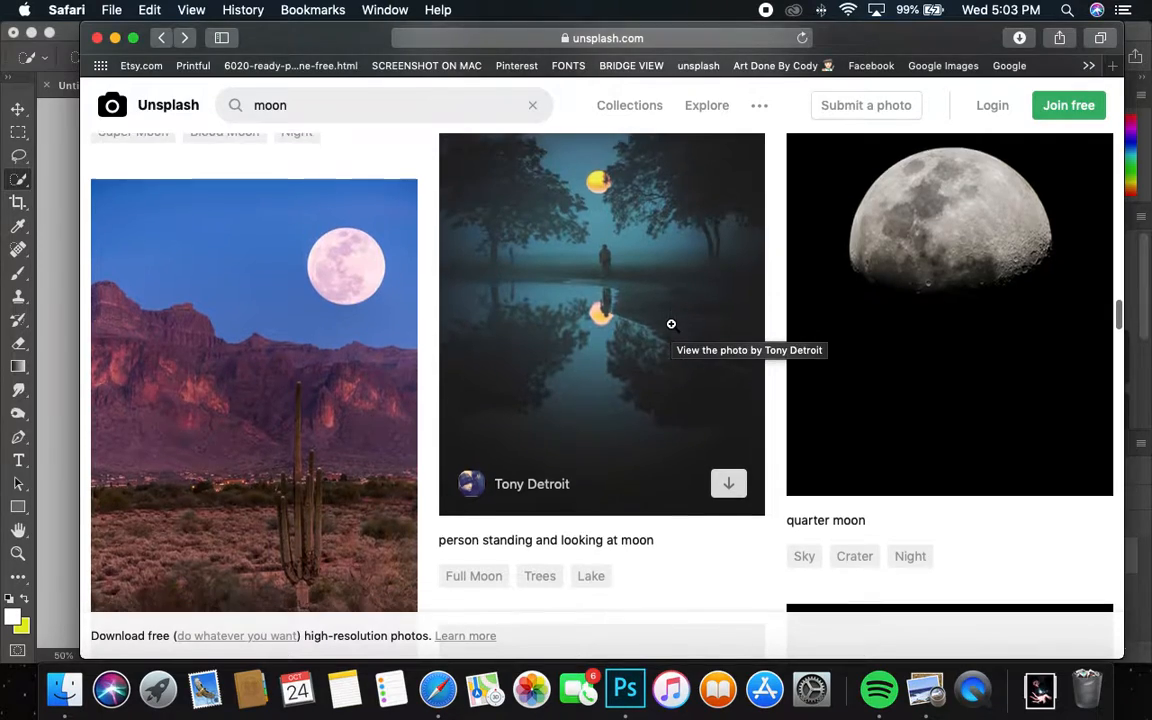
pyautogui.scroll(-20, 674, 327)
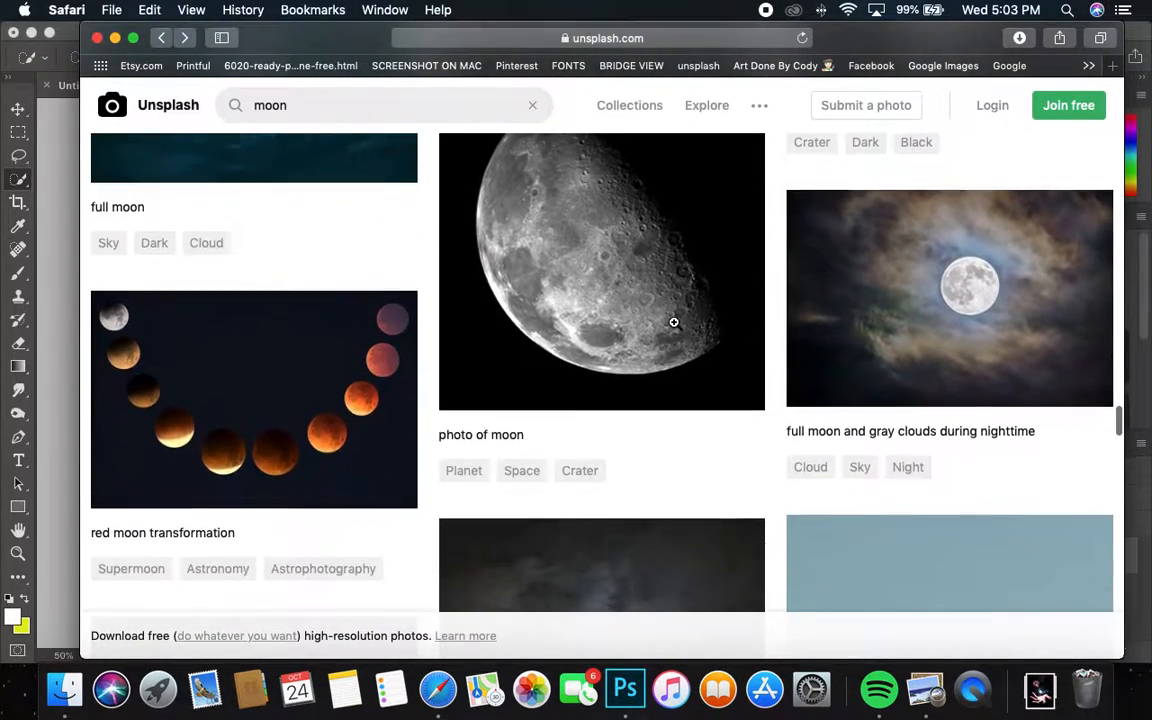
pyautogui.scroll(5, 674, 322)
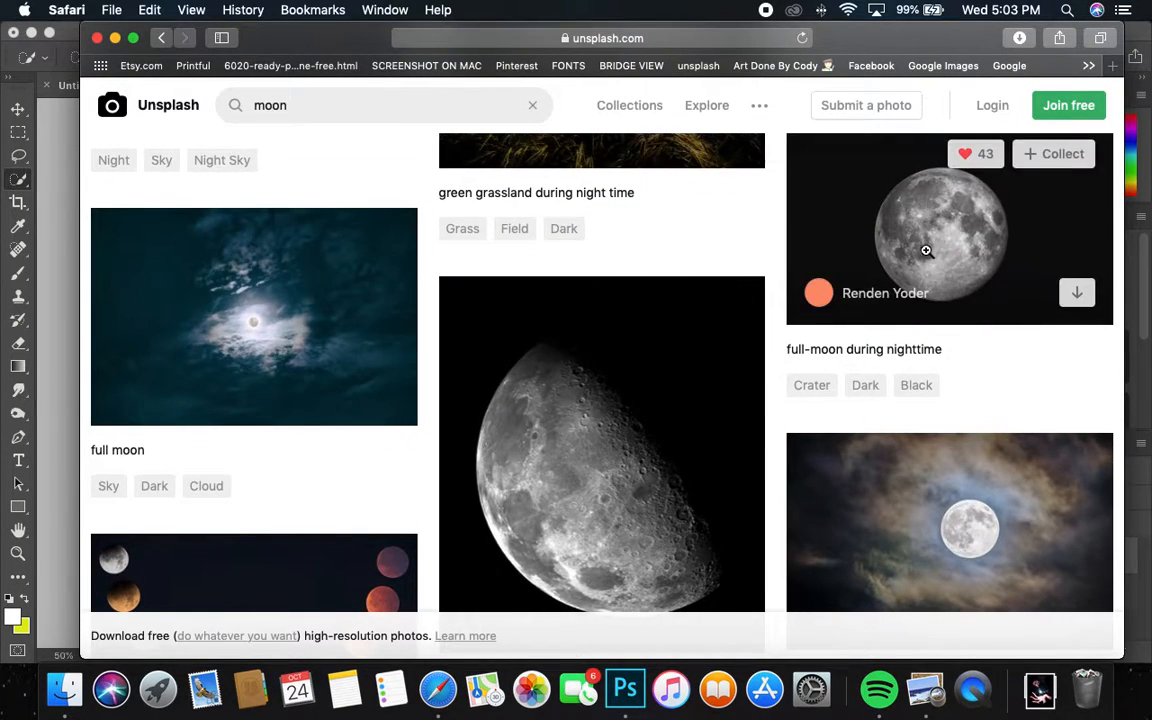
pyautogui.click(900, 250)
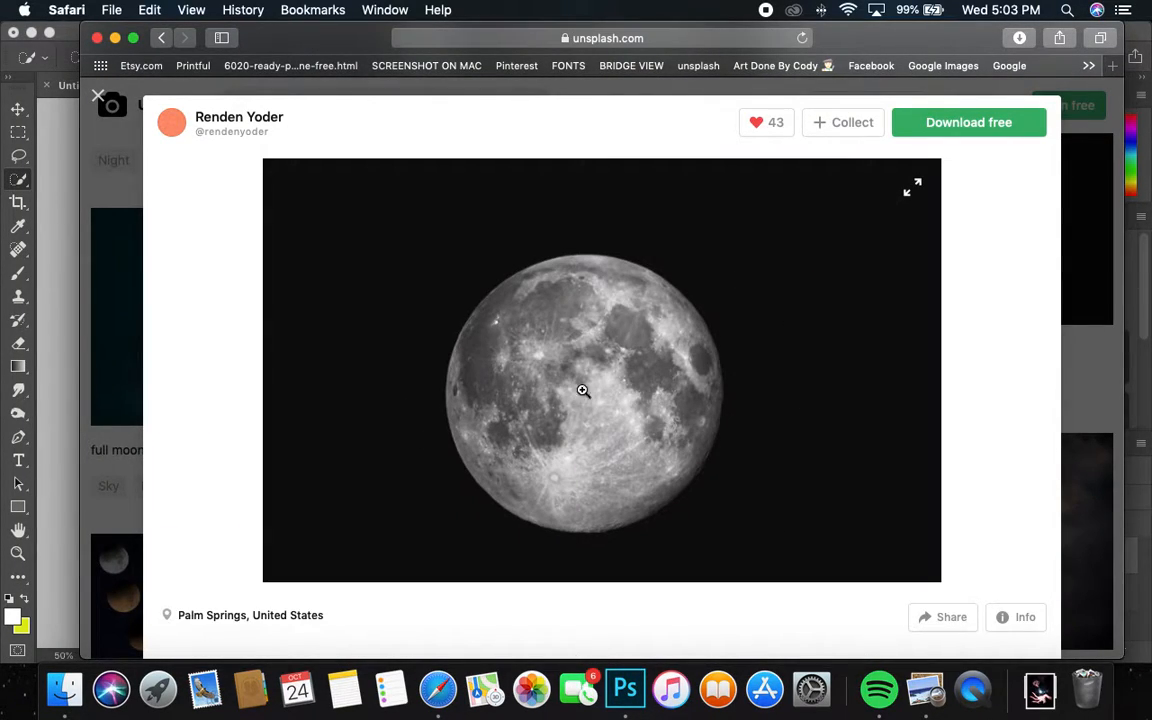
pyautogui.click(969, 118)
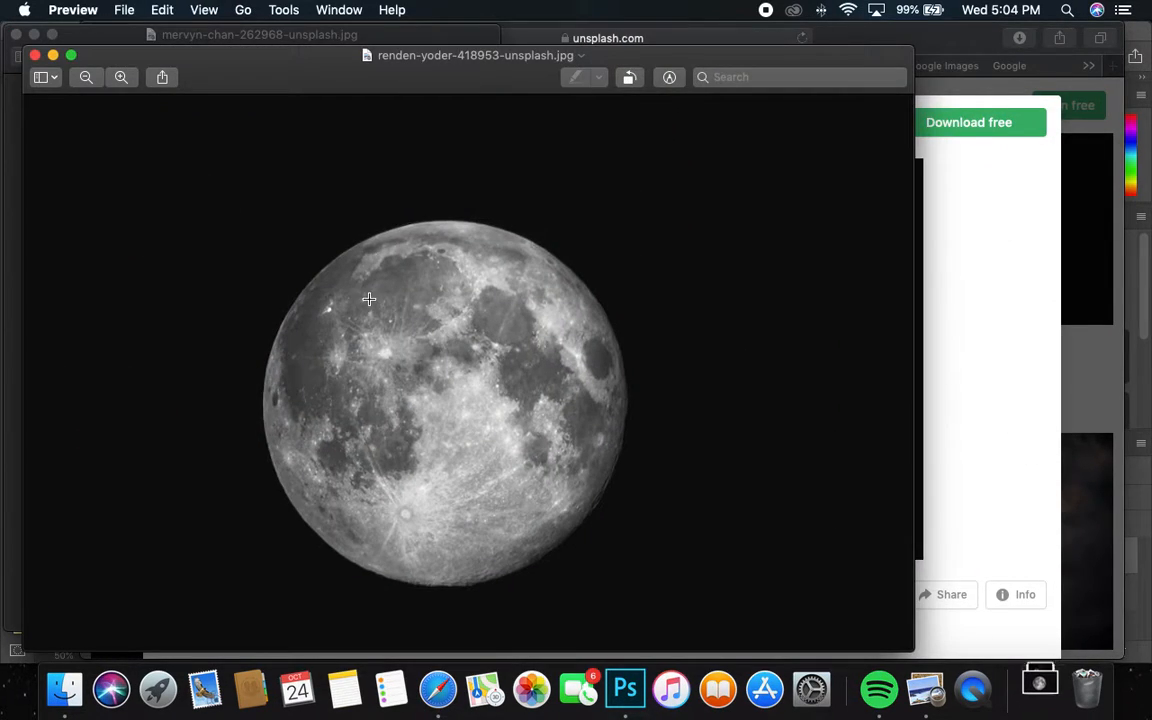
# Step: Copy the grey full moon image from Preview and bring the Photoshop composite forward
pyautogui.click(163, 10)
pyautogui.click(175, 93)
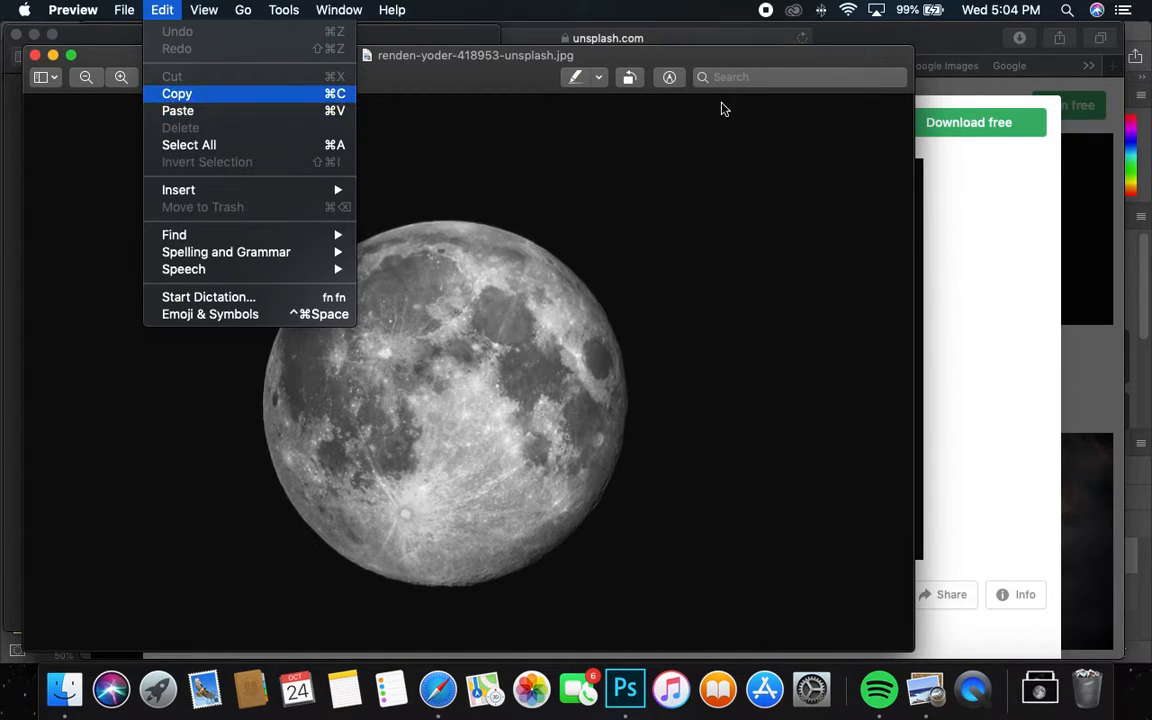
pyautogui.click(1147, 128)
pyautogui.click(204, 10)
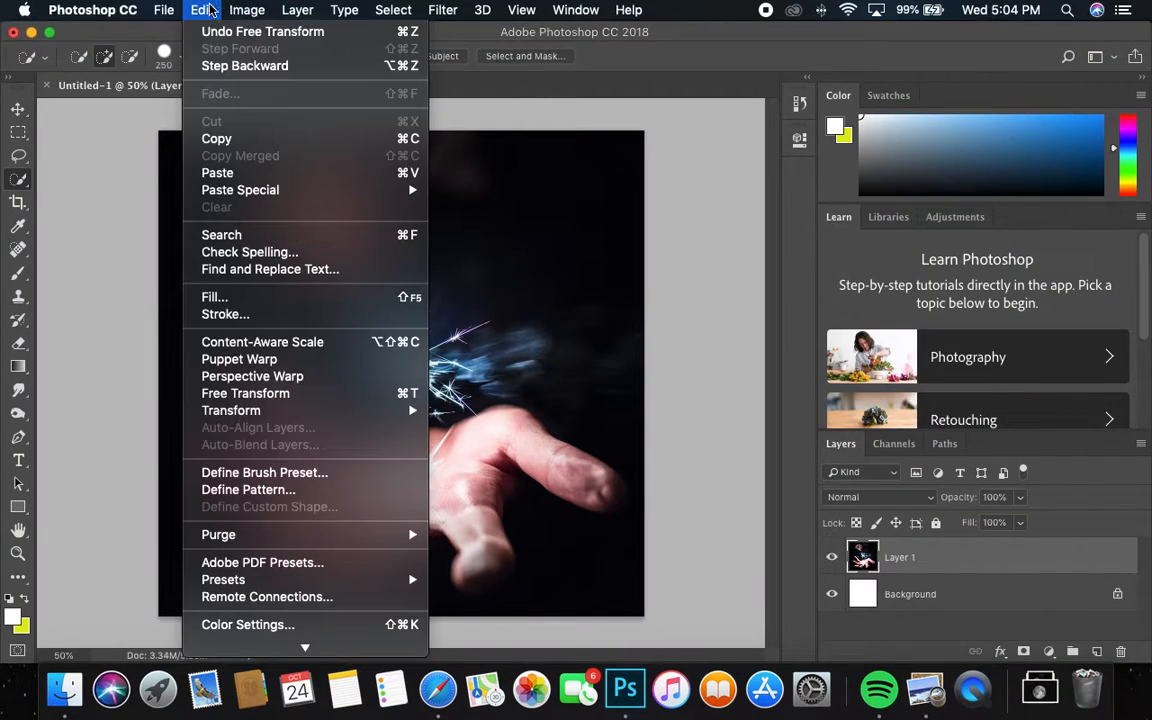
# Step: Paste the moon photo as Layer 2, scaled to about 29% and centred on the canvas
pyautogui.click(217, 172)
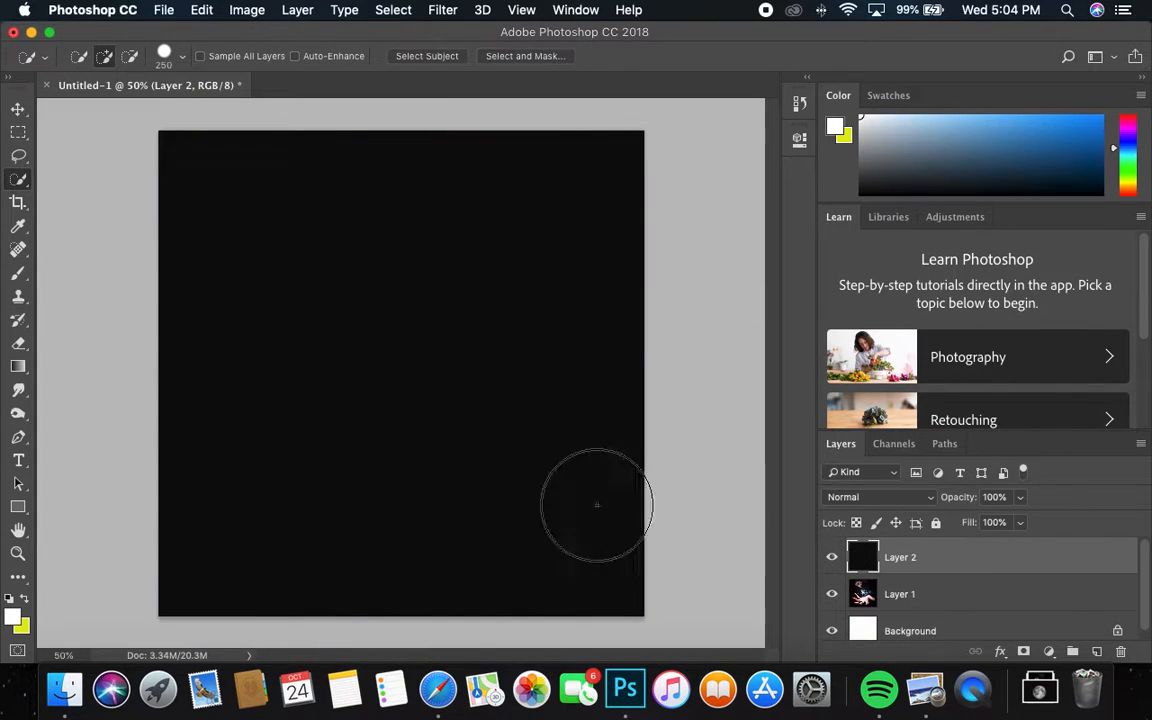
pyautogui.press('super+t')
pyautogui.moveTo(158, 130); pyautogui.dragTo(236, 323)
pyautogui.moveTo(650, 272); pyautogui.dragTo(723, 239)
pyautogui.moveTo(465, 399); pyautogui.dragTo(448, 345)
pyautogui.moveTo(708, 171); pyautogui.dragTo(766, 141)
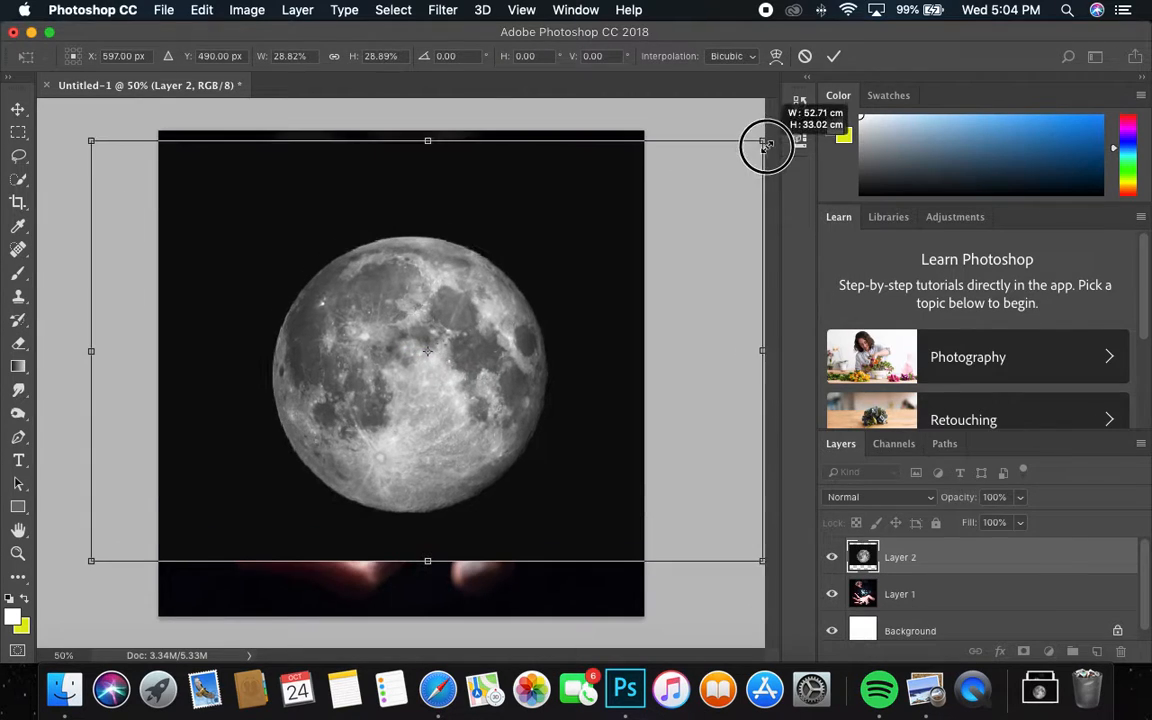
pyautogui.moveTo(460, 314); pyautogui.dragTo(502, 319)
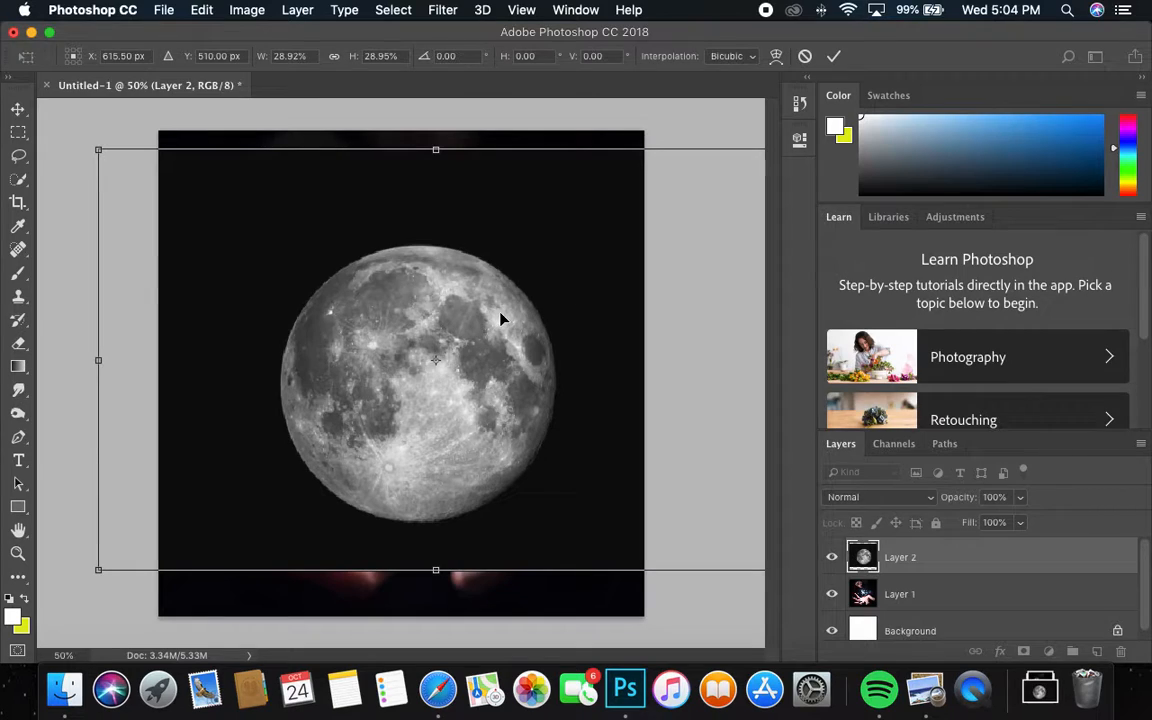
pyautogui.rightClick(410, 279)
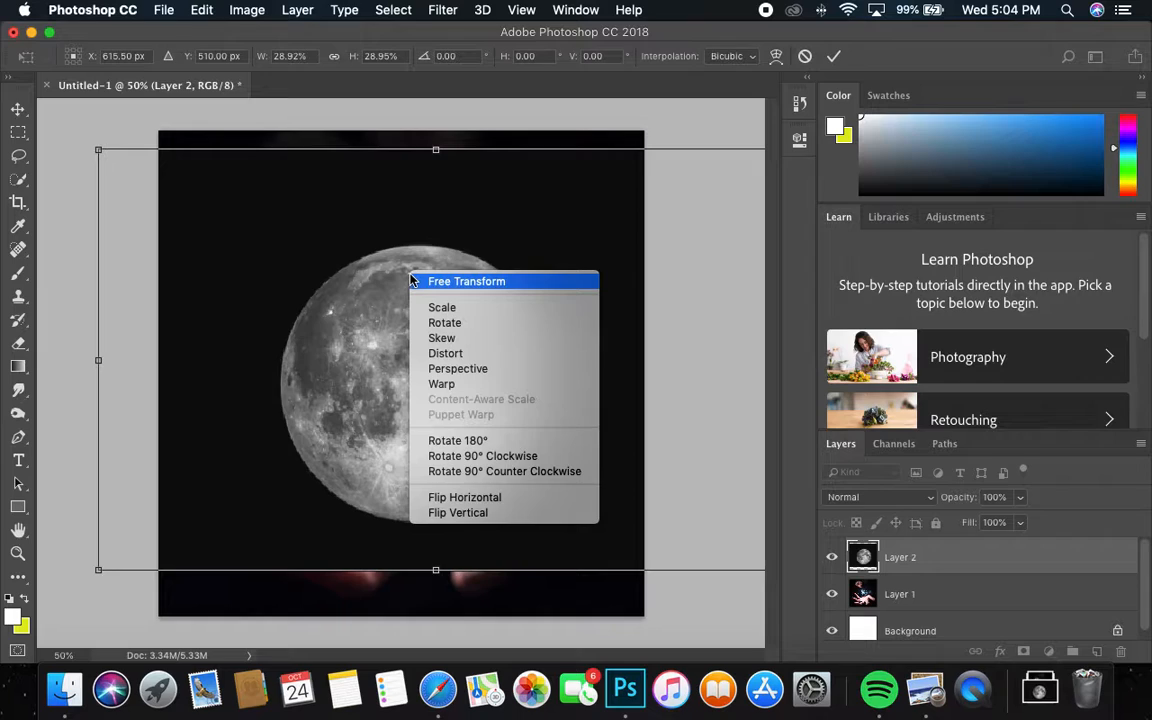
pyautogui.click(358, 119)
pyautogui.press('Return')
pyautogui.press('w')
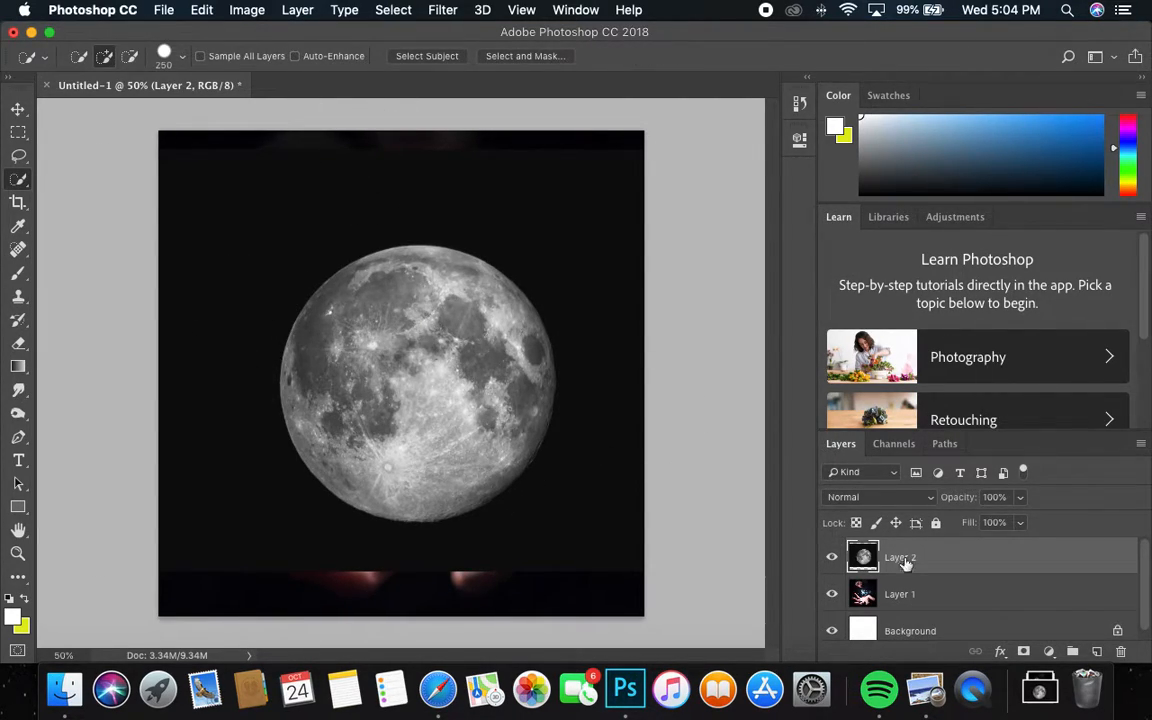
# Step: Cut out the moon with Quick Selection's Select Subject and copy-paste it onto Layer 3
pyautogui.rightClick(20, 182)
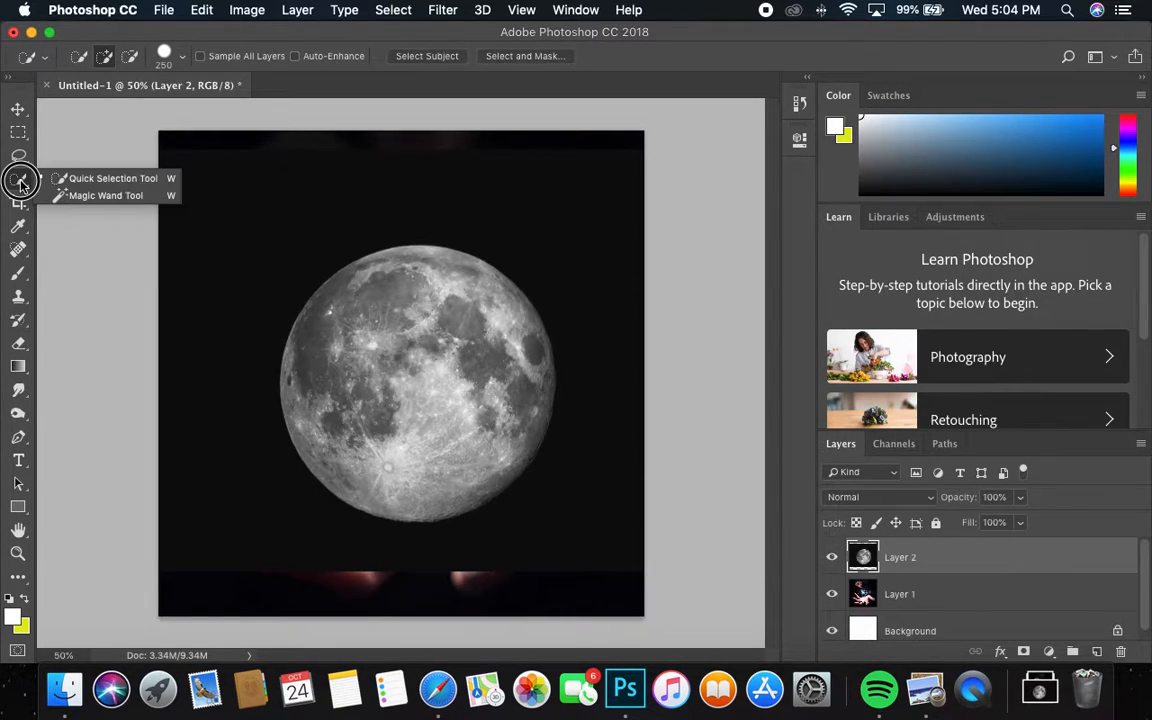
pyautogui.click(89, 180)
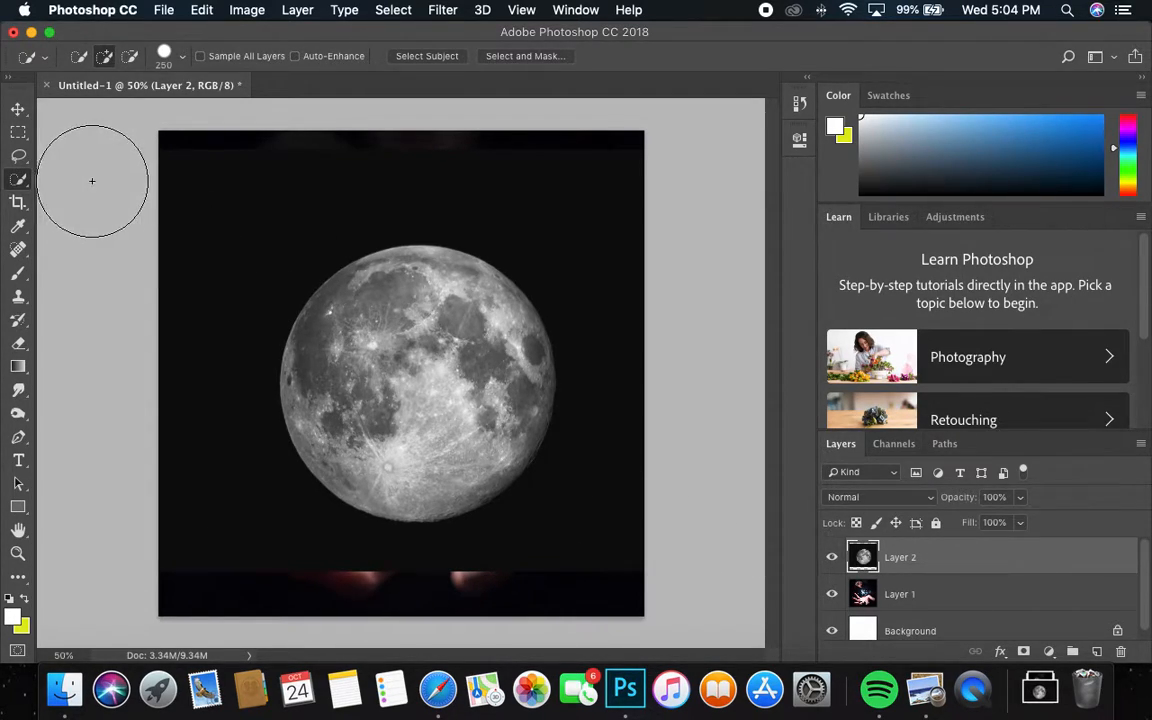
pyautogui.click(428, 58)
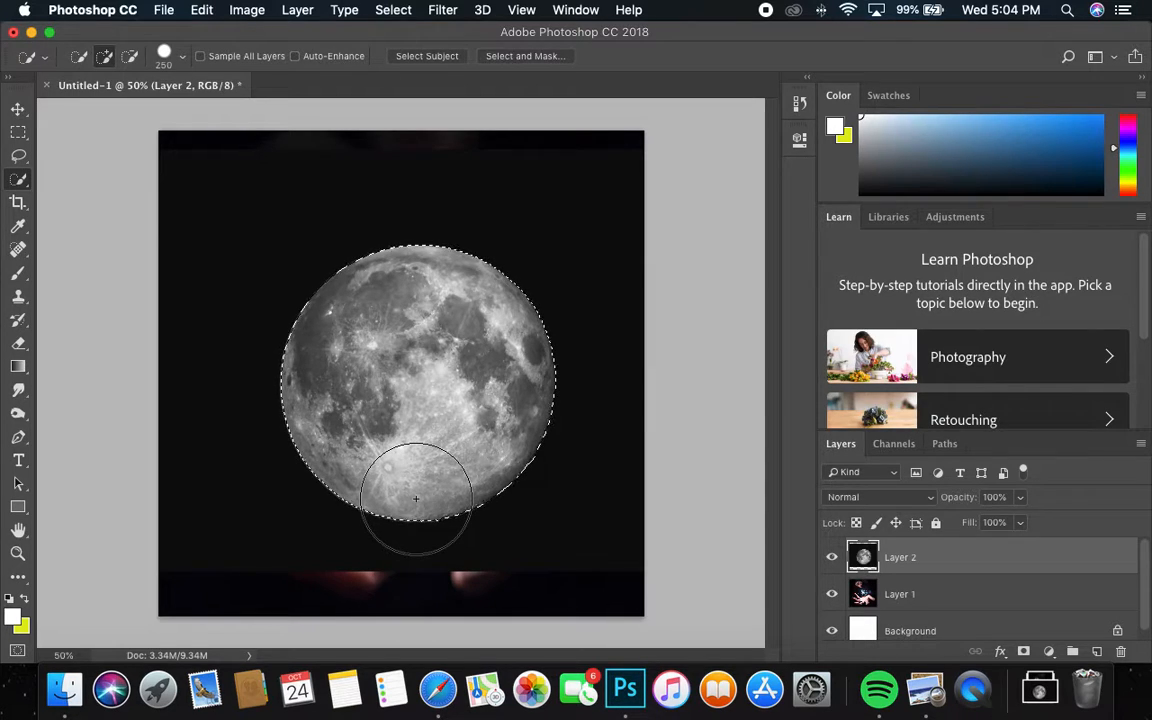
pyautogui.click(212, 10)
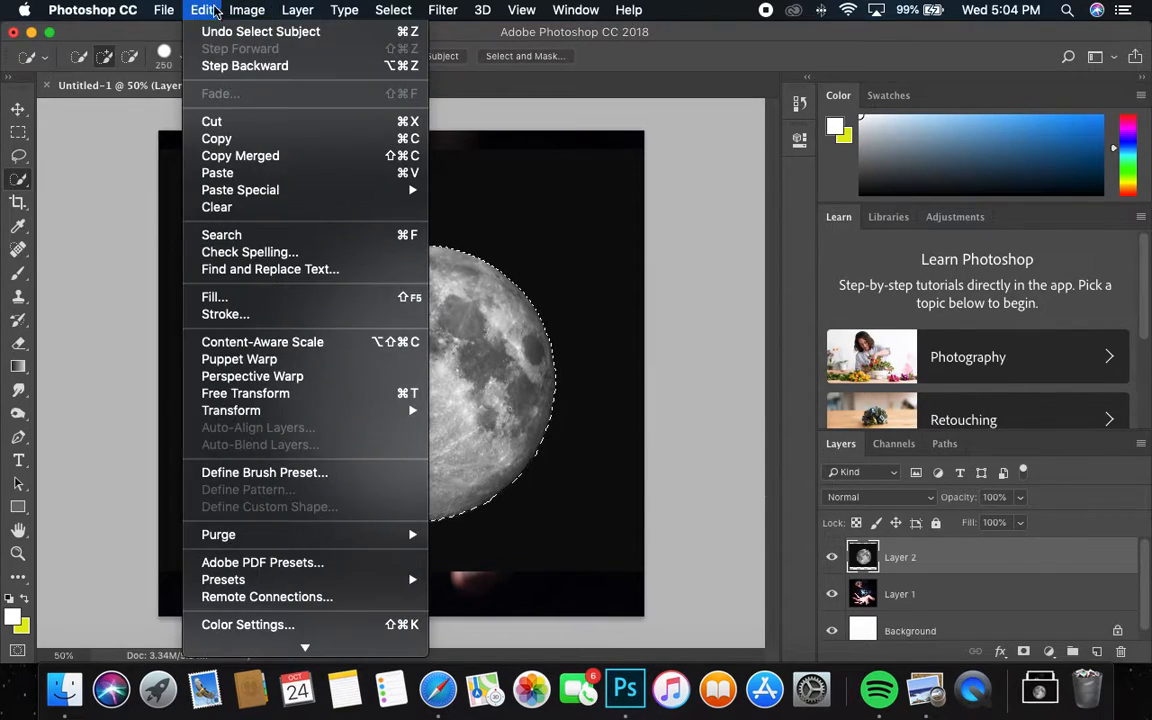
pyautogui.click(239, 139)
pyautogui.click(197, 10)
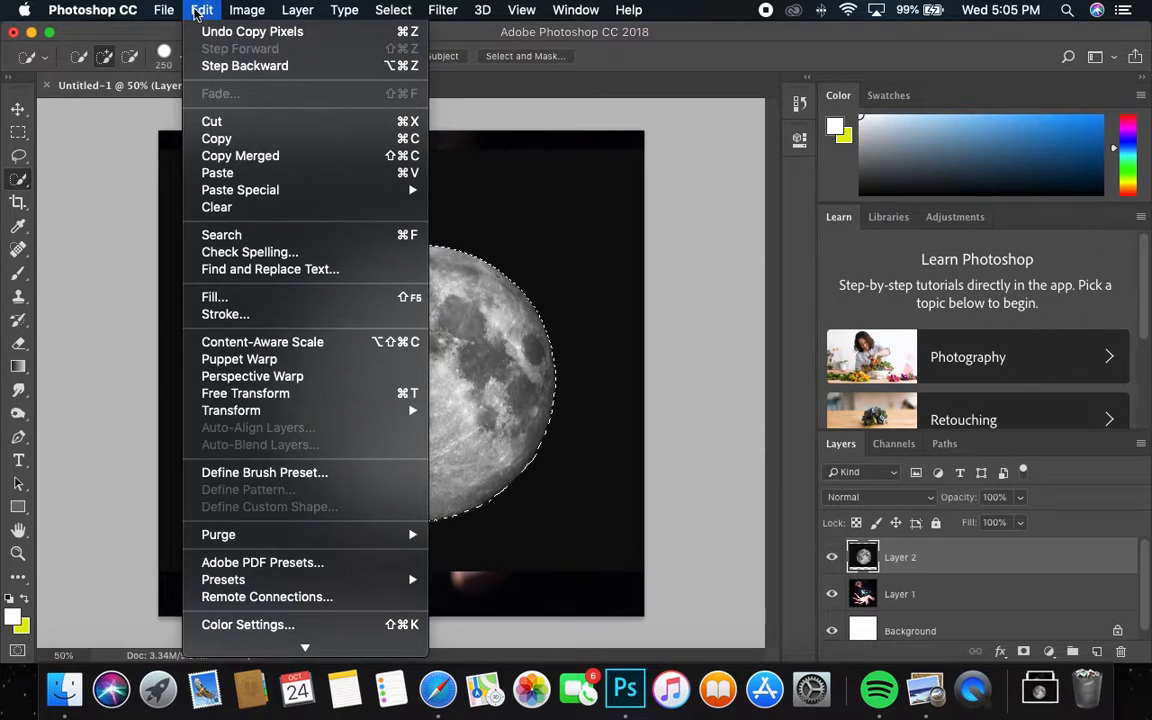
pyautogui.click(217, 172)
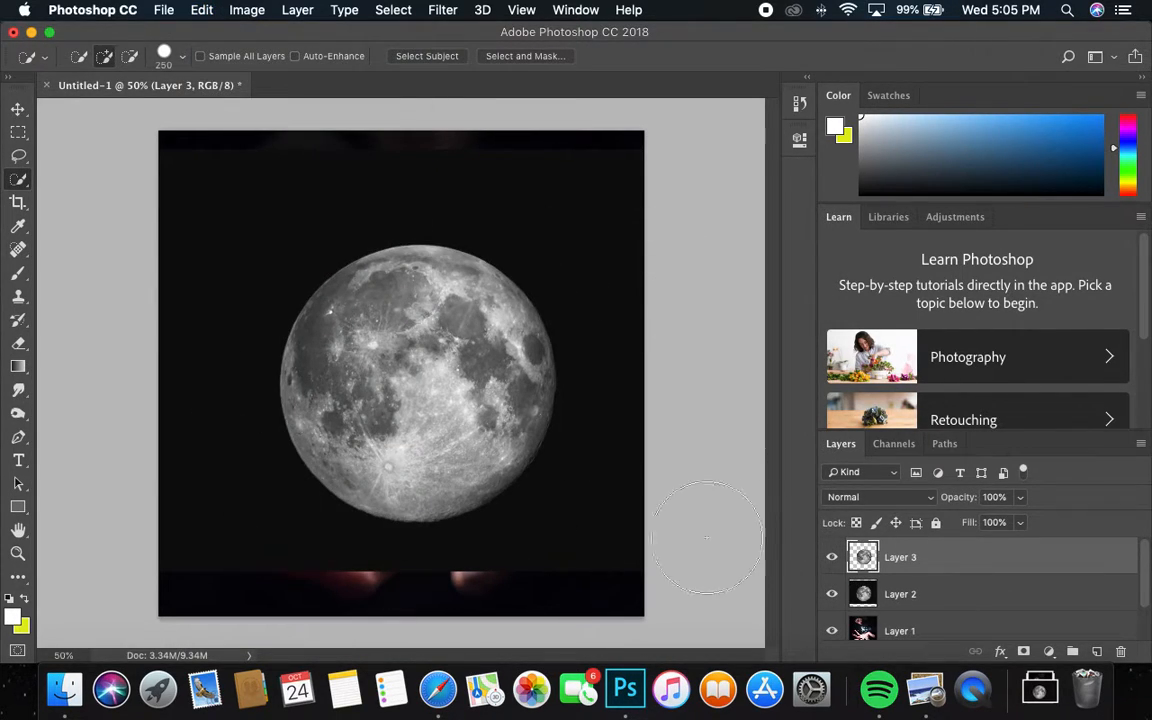
# Step: Delete the black-backed Layer 2 so the moon floats over the hand
pyautogui.click(893, 593)
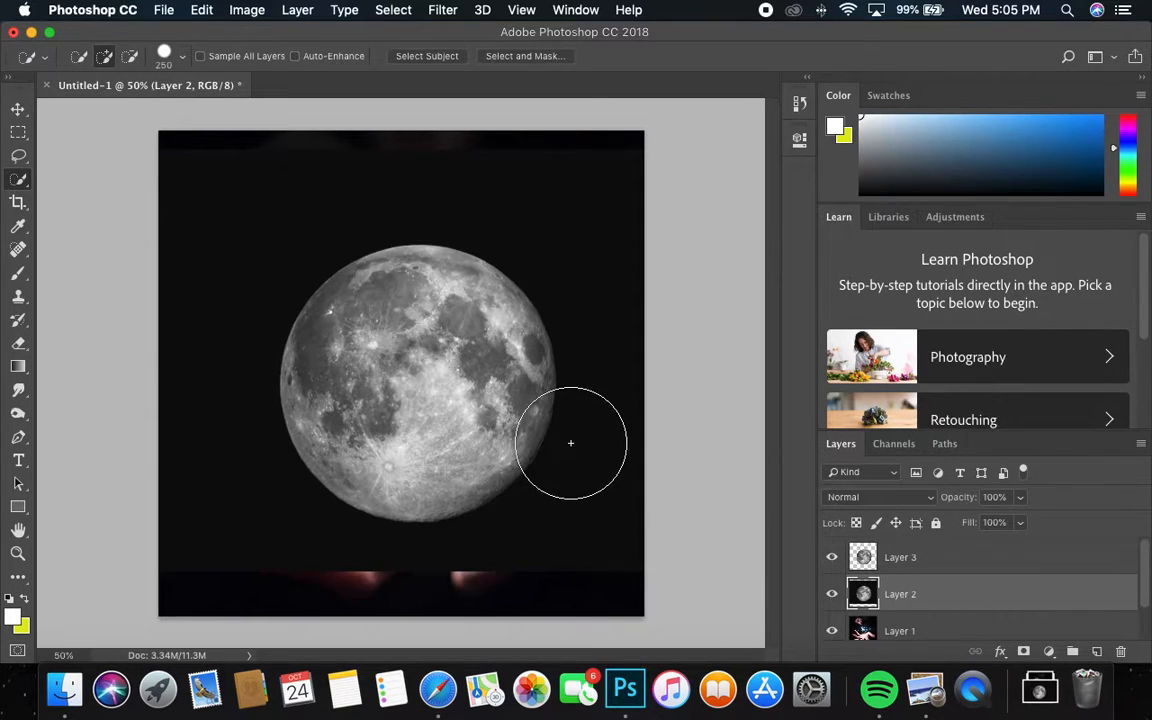
pyautogui.press('BackSpace')
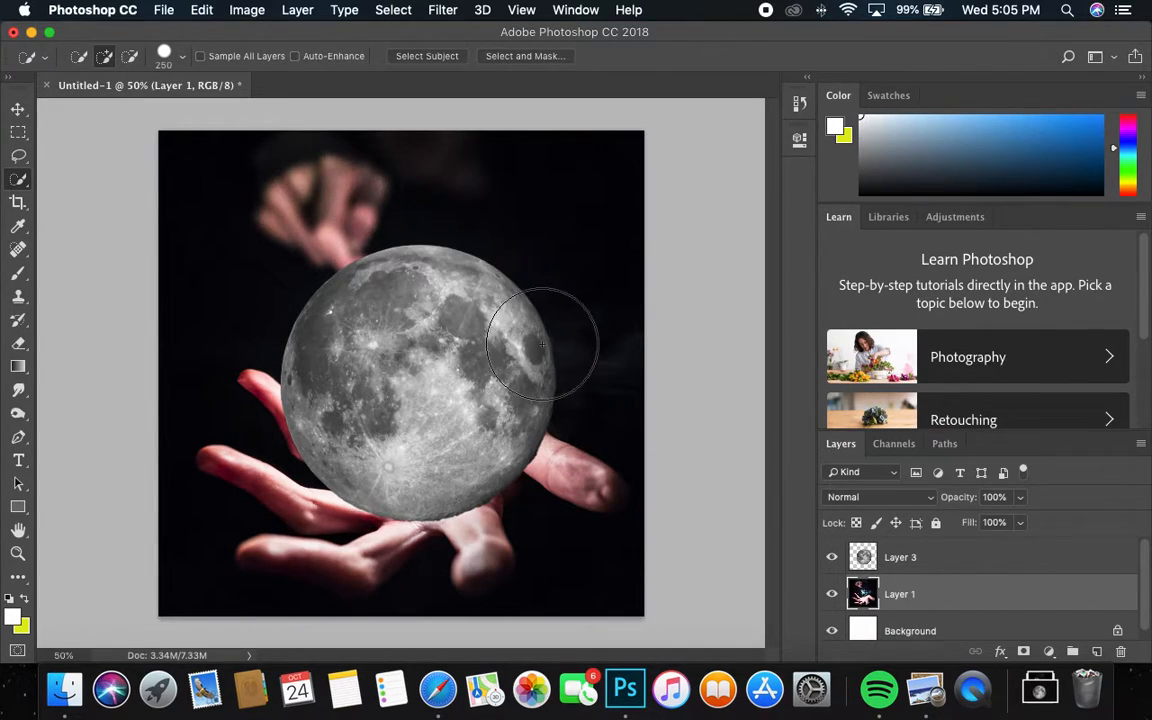
pyautogui.click(18, 108)
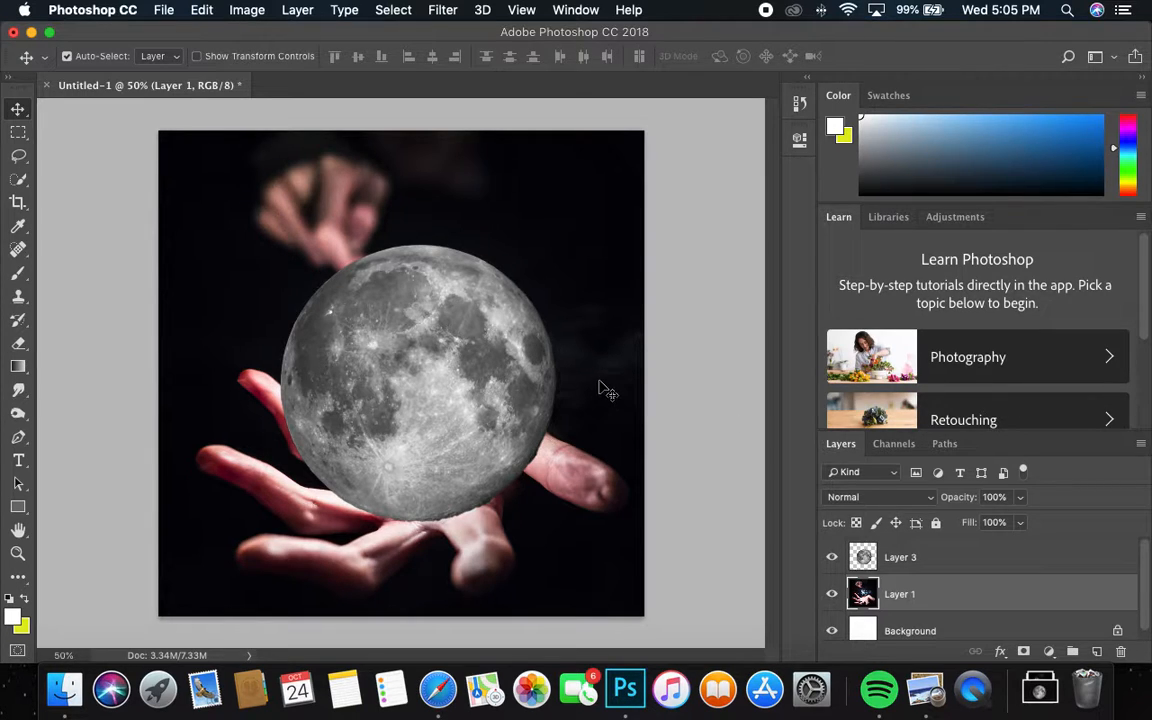
# Step: Nudge the moon slightly higher over the hand and rotate it about 165° with Free Transform
pyautogui.click(424, 360)
pyautogui.moveTo(424, 360)
pyautogui.mouseDown()
pyautogui.moveTo(450, 370)
pyautogui.moveTo(478, 303)
pyautogui.moveTo(424, 226)
pyautogui.moveTo(433, 364)
pyautogui.mouseUp()
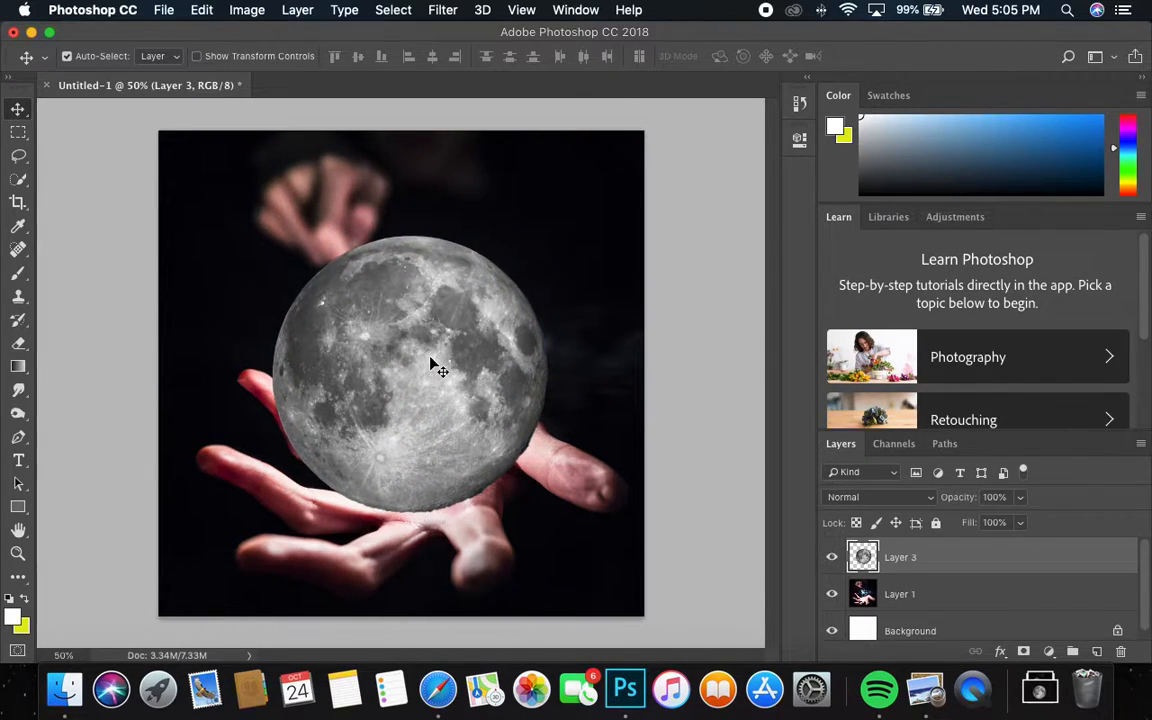
pyautogui.press('super+t')
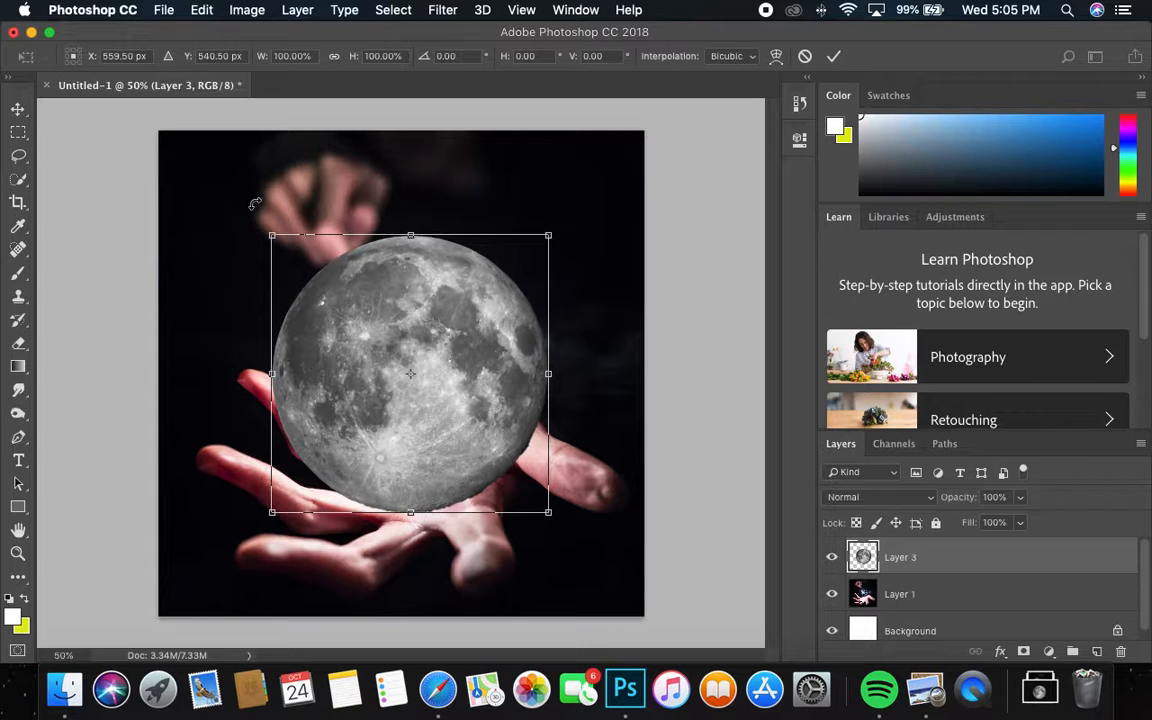
pyautogui.moveTo(258, 204); pyautogui.dragTo(481, 432)
pyautogui.press('Return')
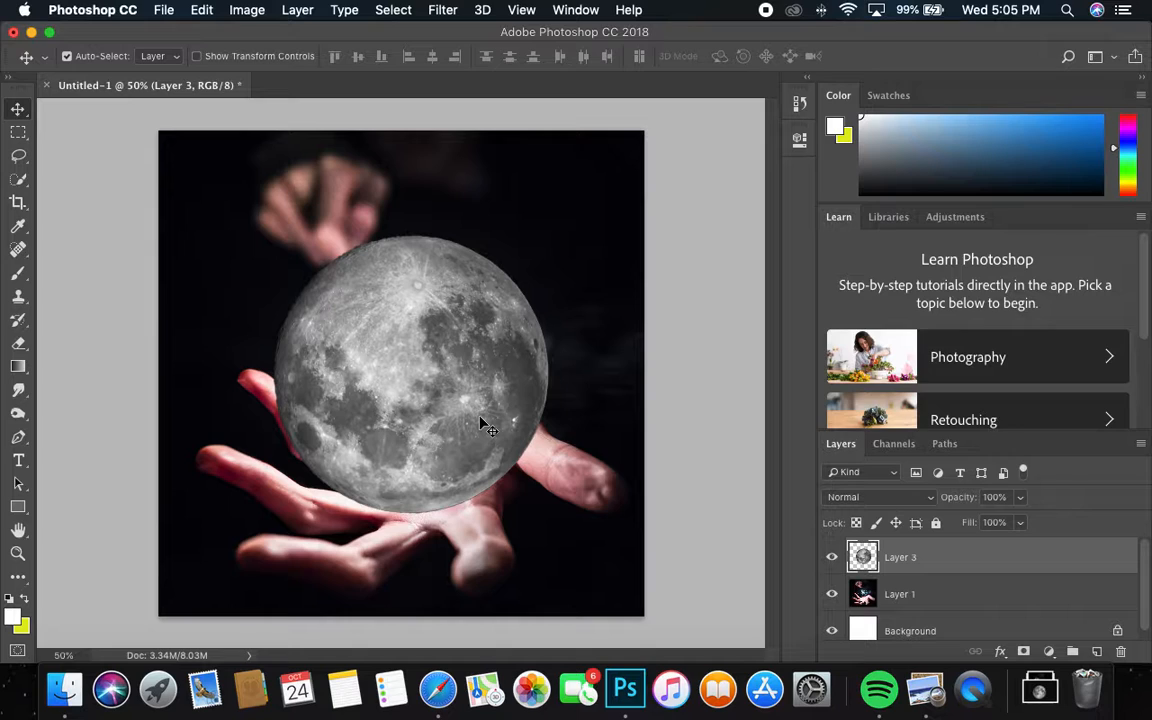
pyautogui.click(247, 11)
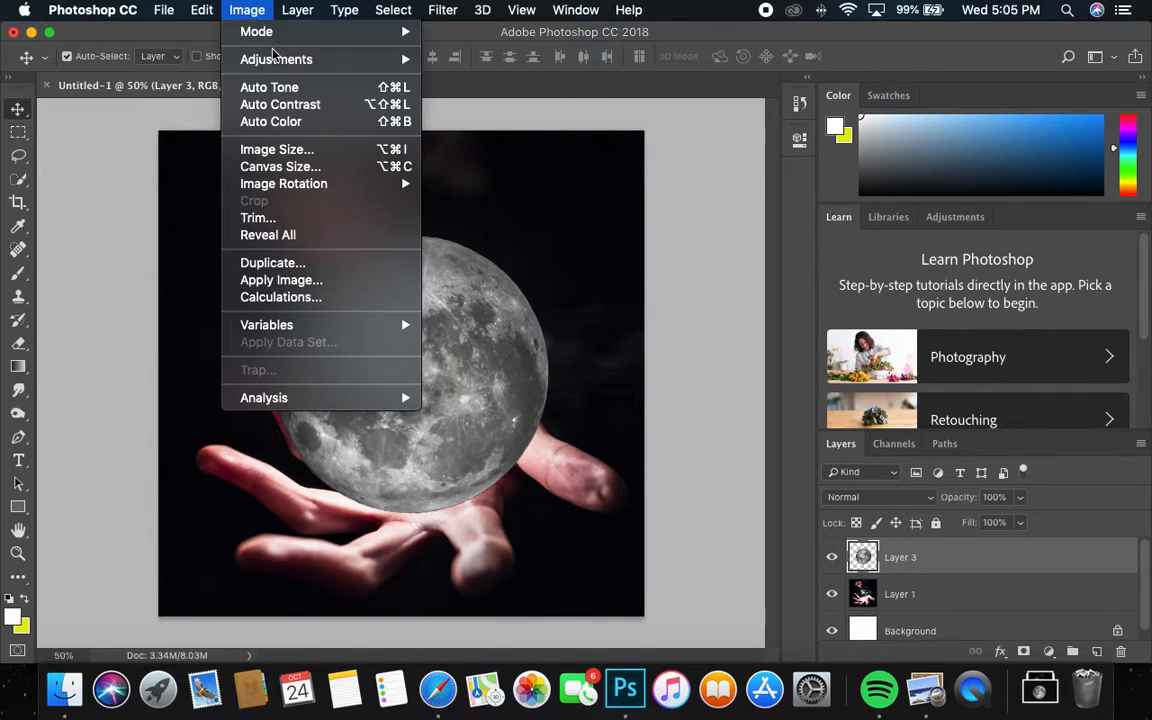
# Step: Apply Brightness/Contrast to the moon with Contrast 100 and Brightness 80
pyautogui.moveTo(281, 62)
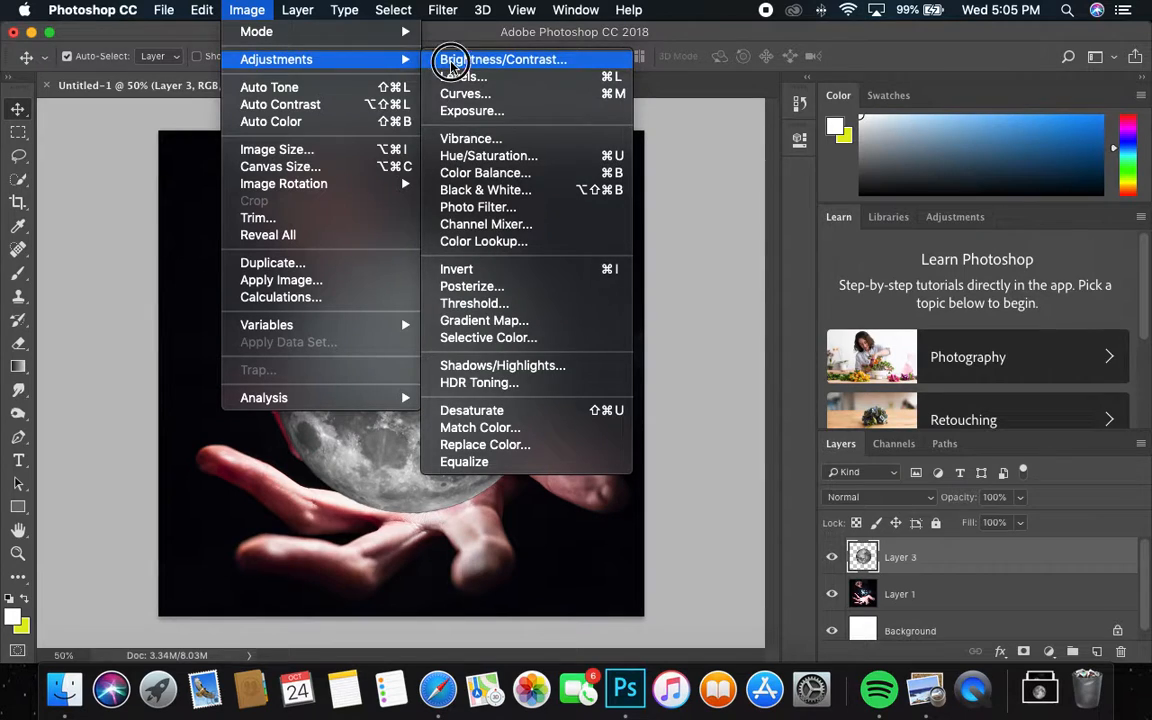
pyautogui.click(470, 57)
pyautogui.moveTo(893, 238); pyautogui.dragTo(1091, 234)
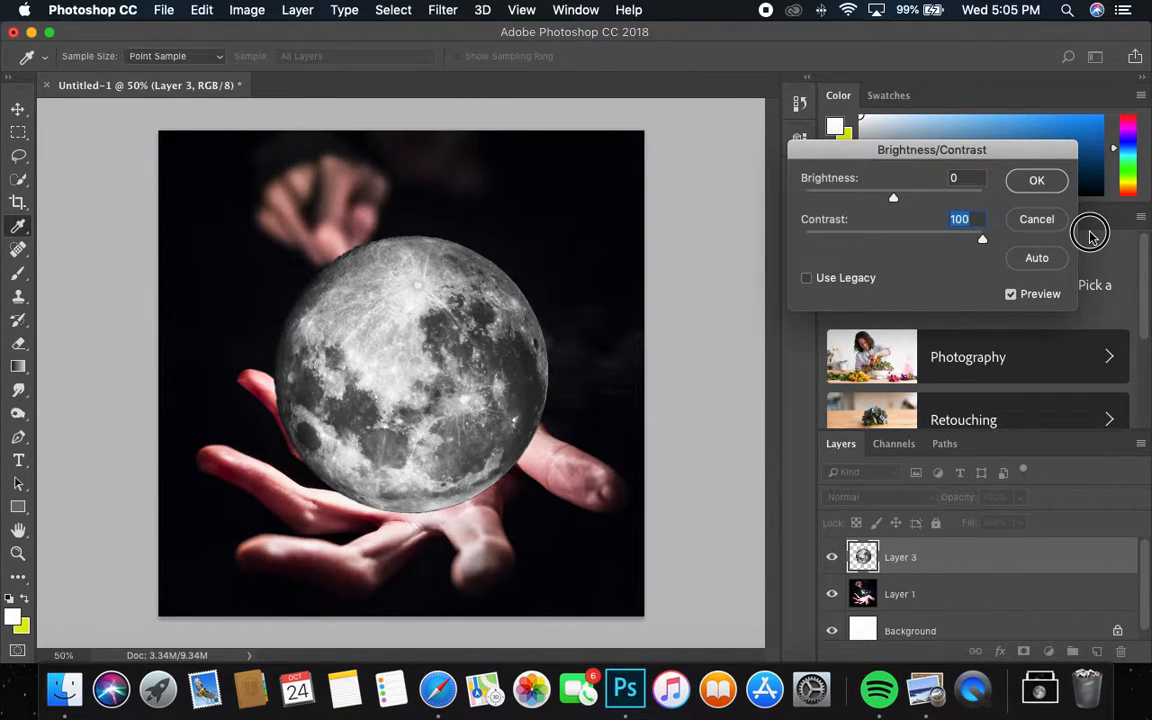
pyautogui.moveTo(893, 200); pyautogui.dragTo(941, 197)
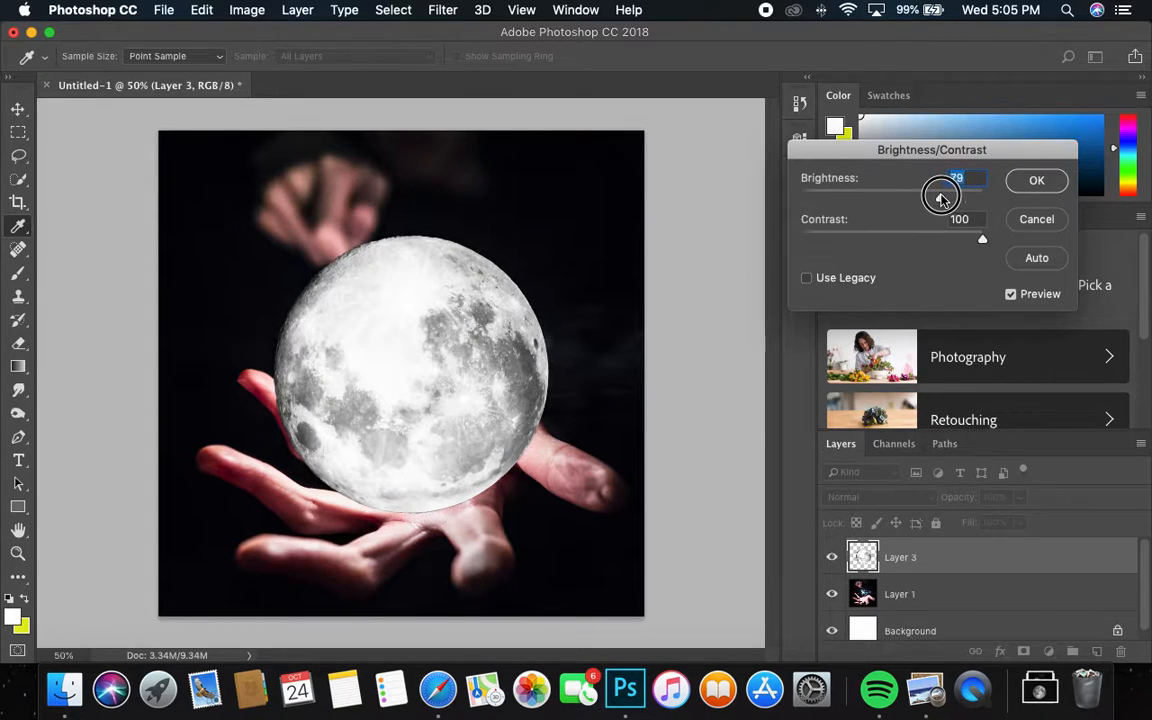
pyautogui.click(1037, 183)
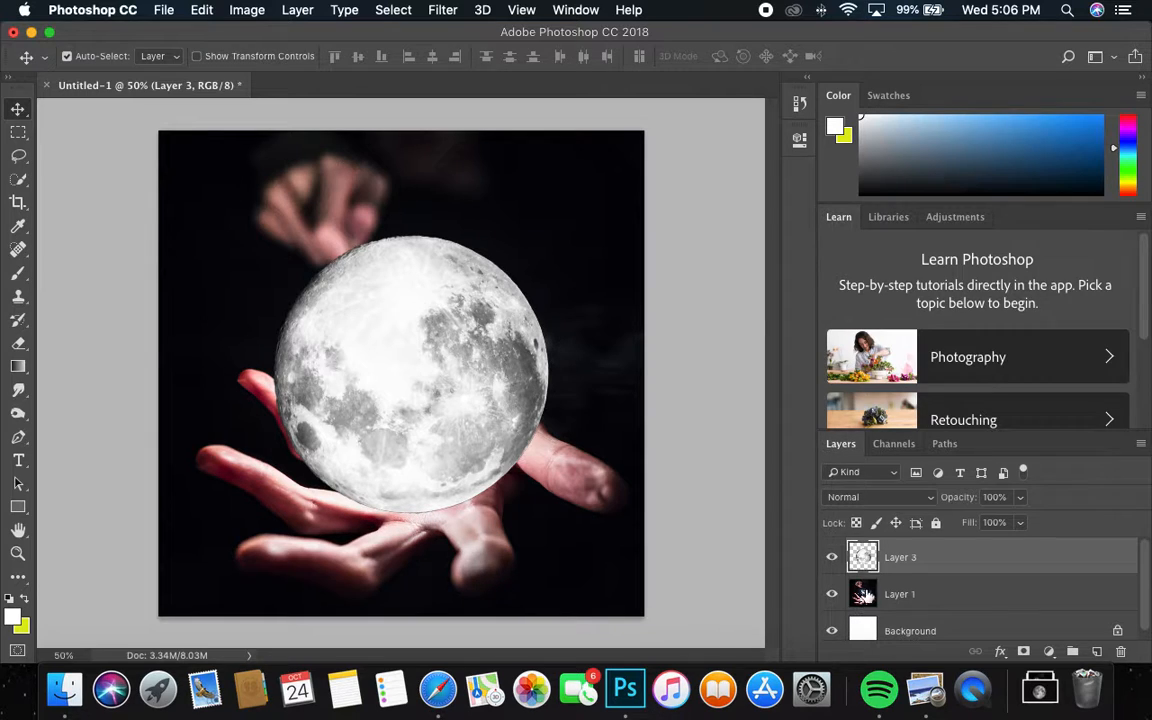
# Step: Select the moon layer's pixels, add an empty layer above it, and make yellow the foreground colour
pyautogui.rightClick(860, 558)
pyautogui.click(855, 561)
pyautogui.rightClick(851, 559)
pyautogui.click(819, 567)
pyautogui.rightClick(862, 557)
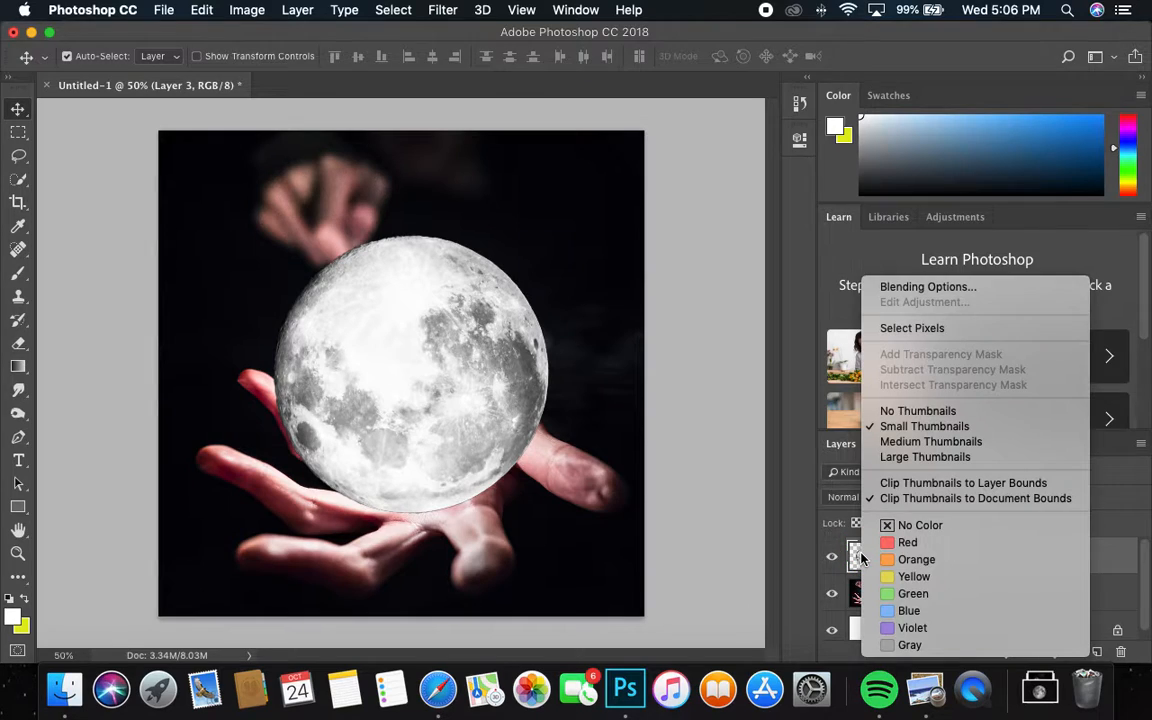
pyautogui.click(895, 331)
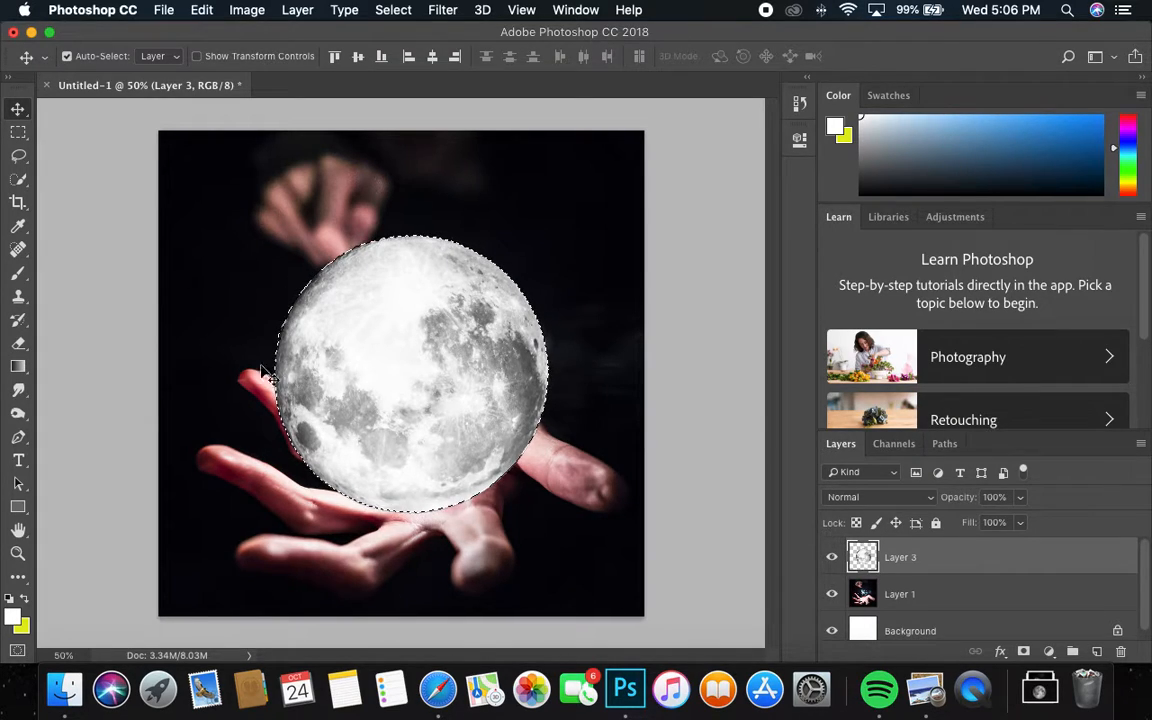
pyautogui.click(1097, 652)
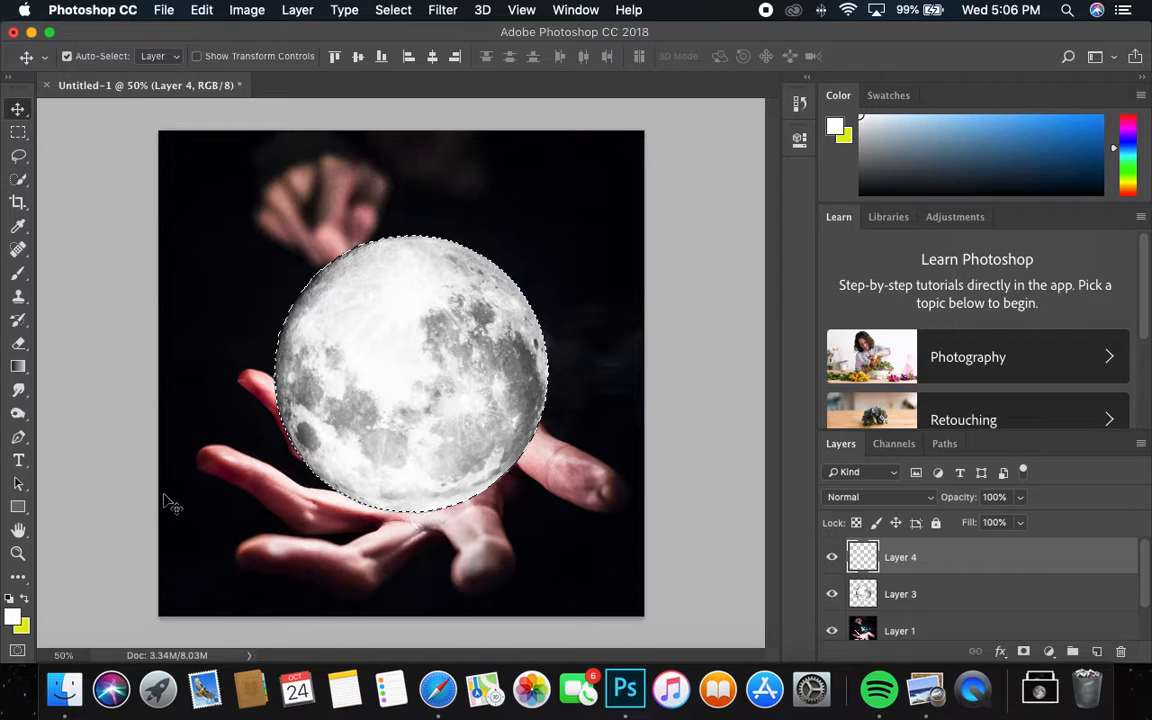
pyautogui.click(25, 601)
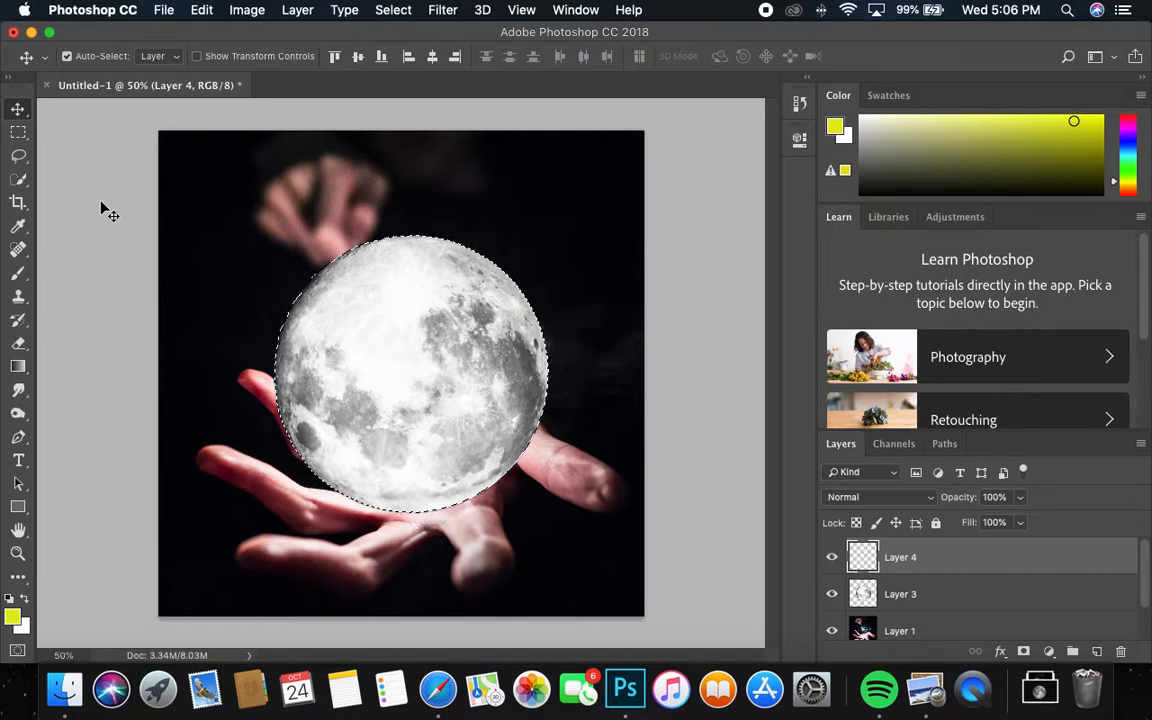
# Step: Stroke the moon selection with an 8 px yellow ring on the new layer, then deselect
pyautogui.click(21, 136)
pyautogui.moveTo(21, 136); pyautogui.dragTo(83, 120)
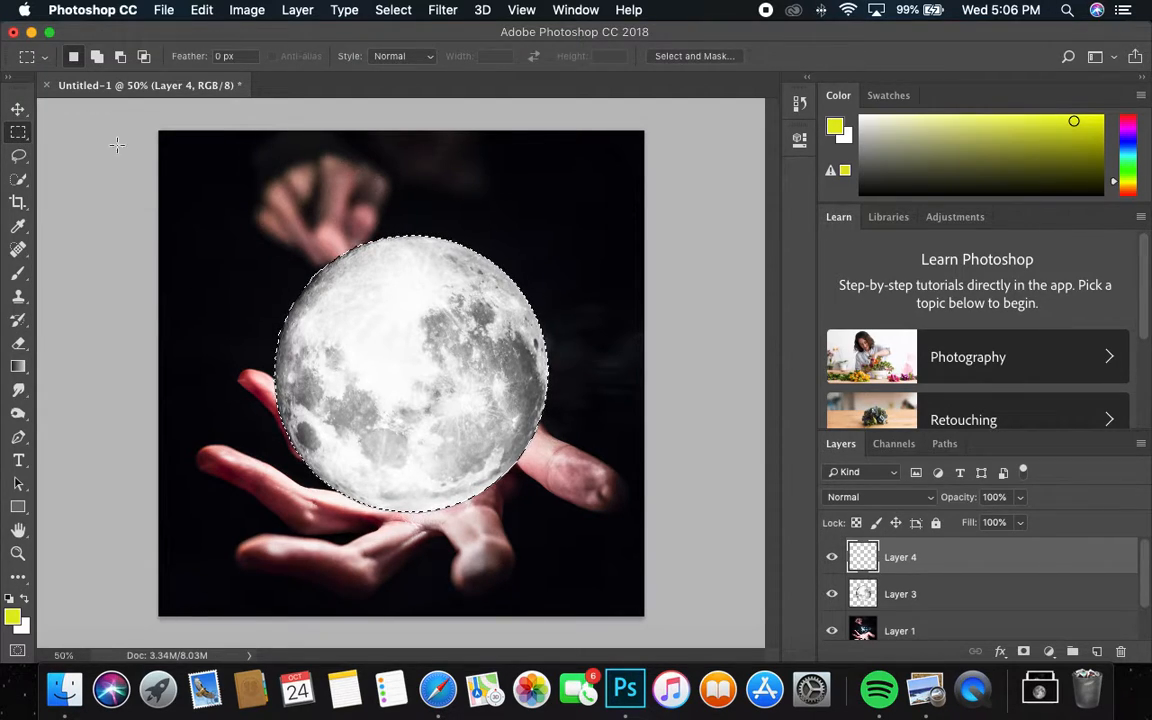
pyautogui.rightClick(385, 327)
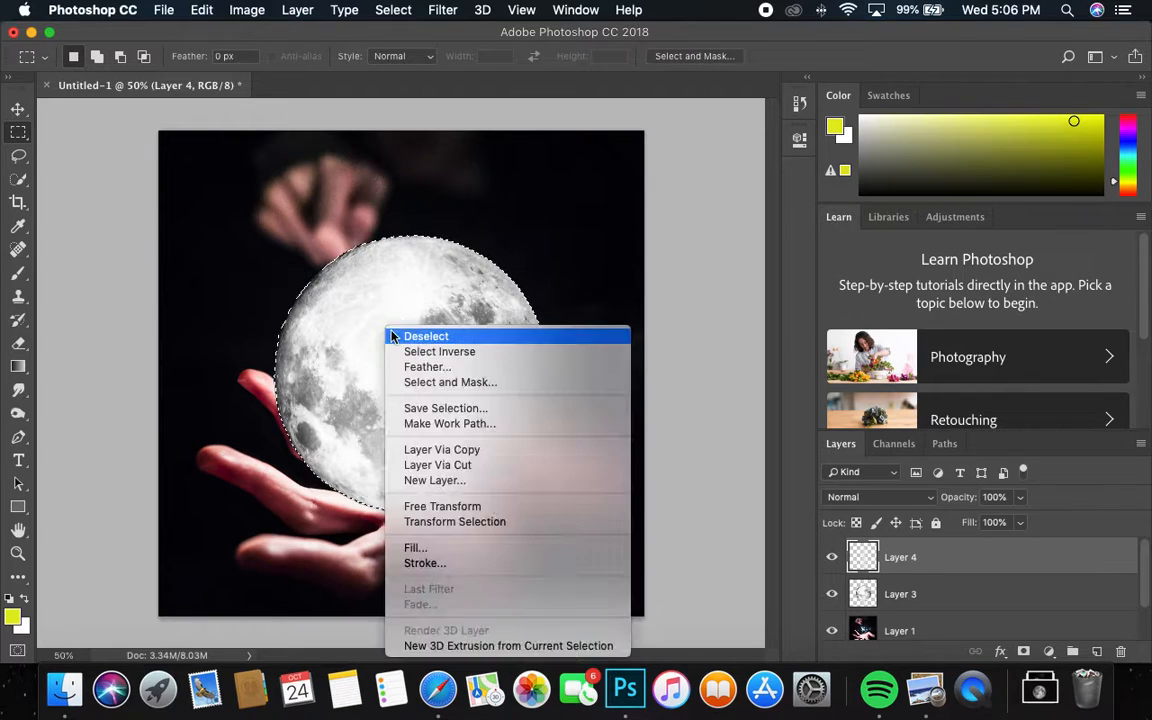
pyautogui.click(438, 564)
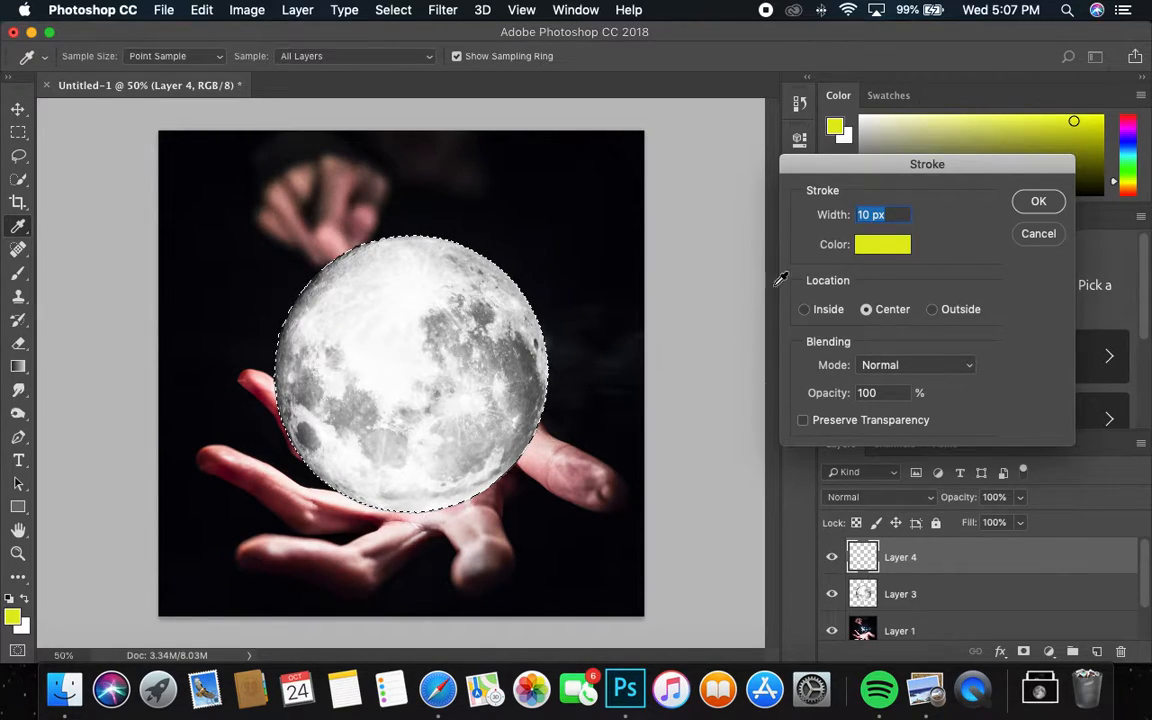
pyautogui.write('8')
pyautogui.click(1039, 206)
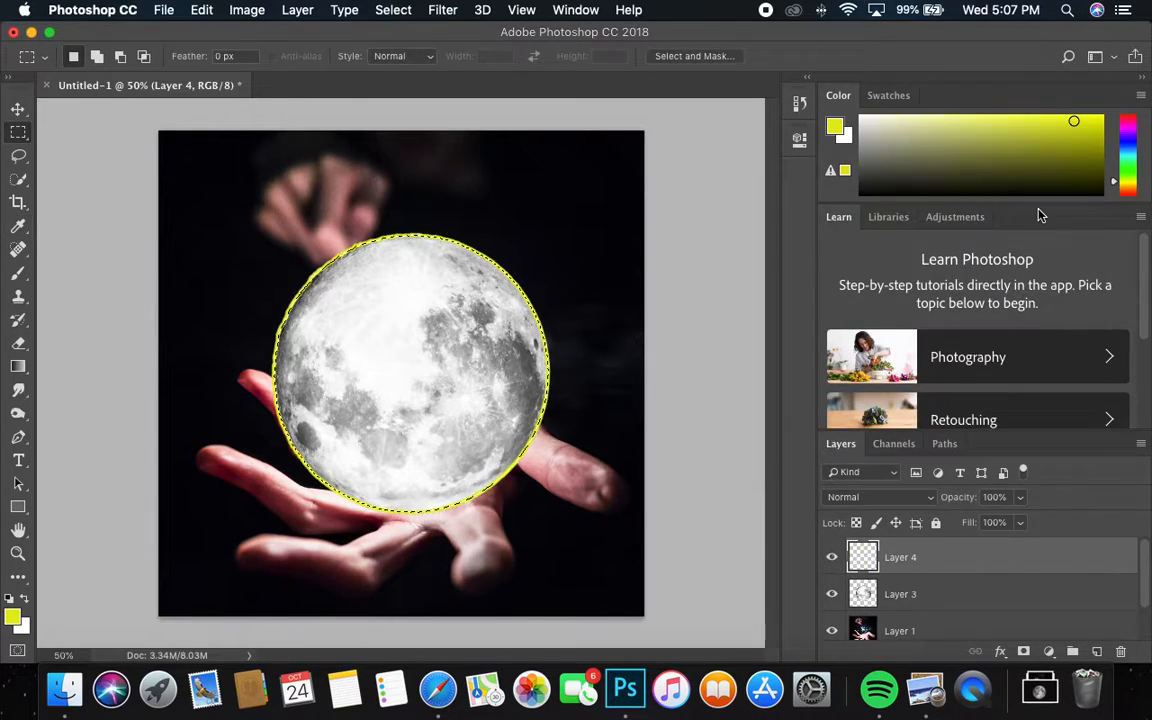
pyautogui.press('m')
pyautogui.click(393, 10)
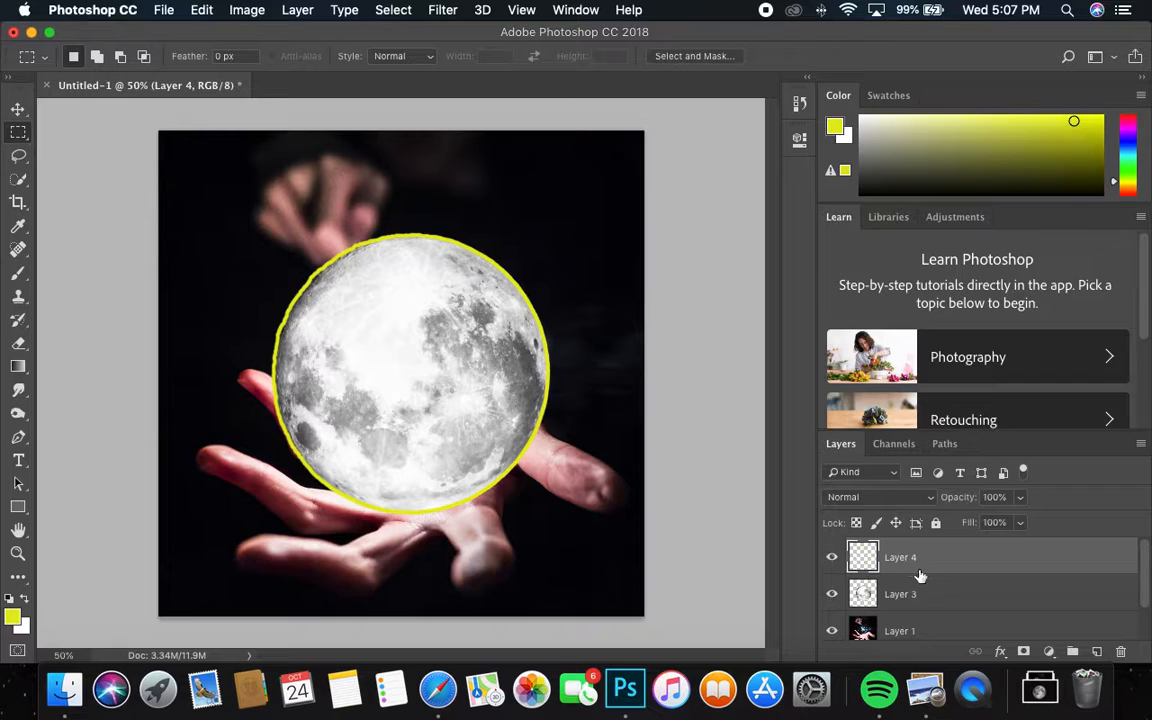
# Step: Rename Layer 1, Layer 3 and Layer 4 to 'hands', 'moon' and 'moon edge'
pyautogui.scroll(-2, 908, 578)
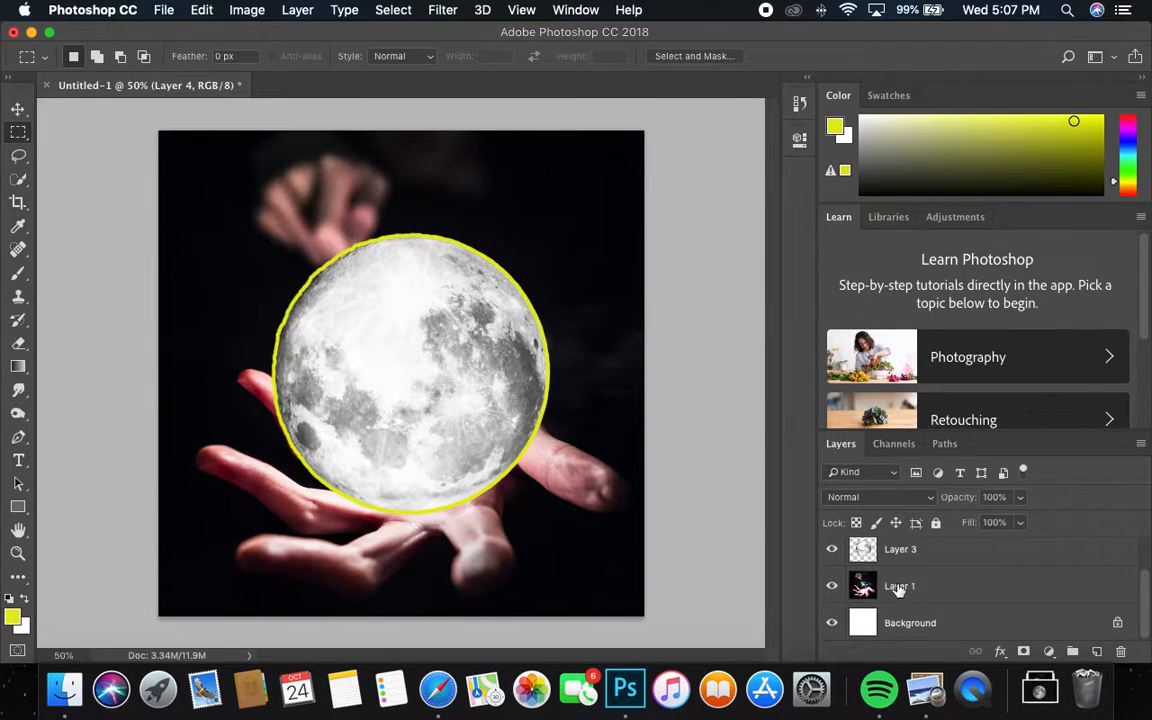
pyautogui.doubleClick(898, 587)
pyautogui.write('ha')
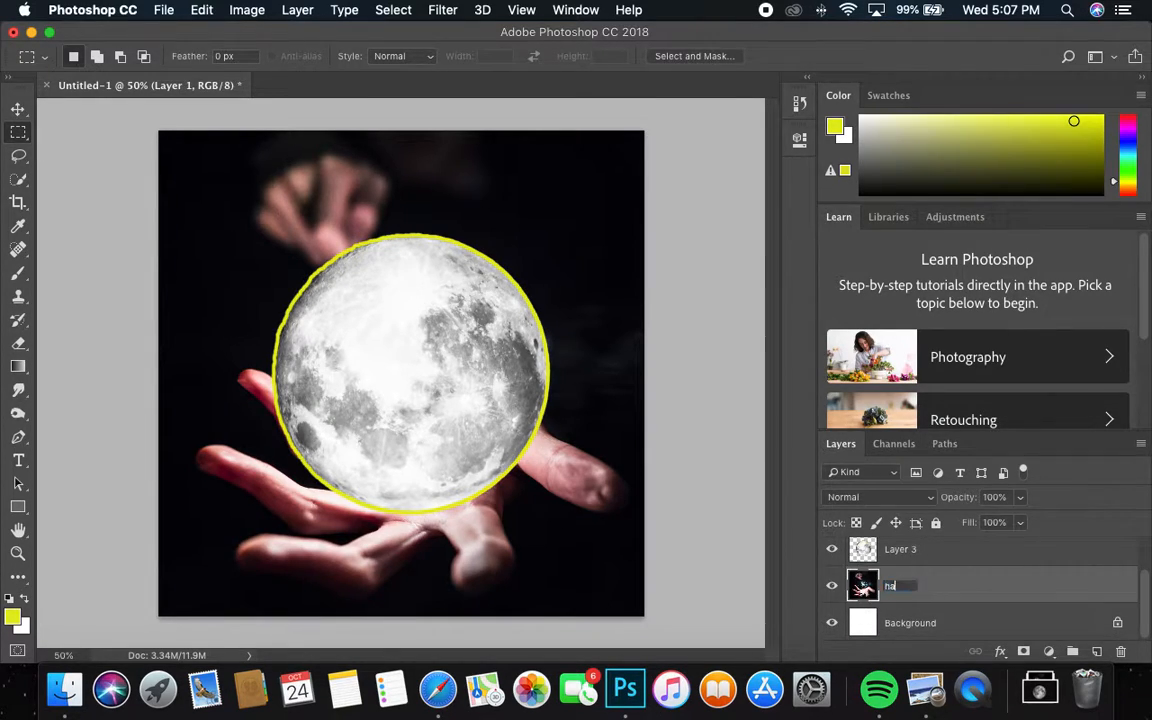
pyautogui.write('nds')
pyautogui.press('Return')
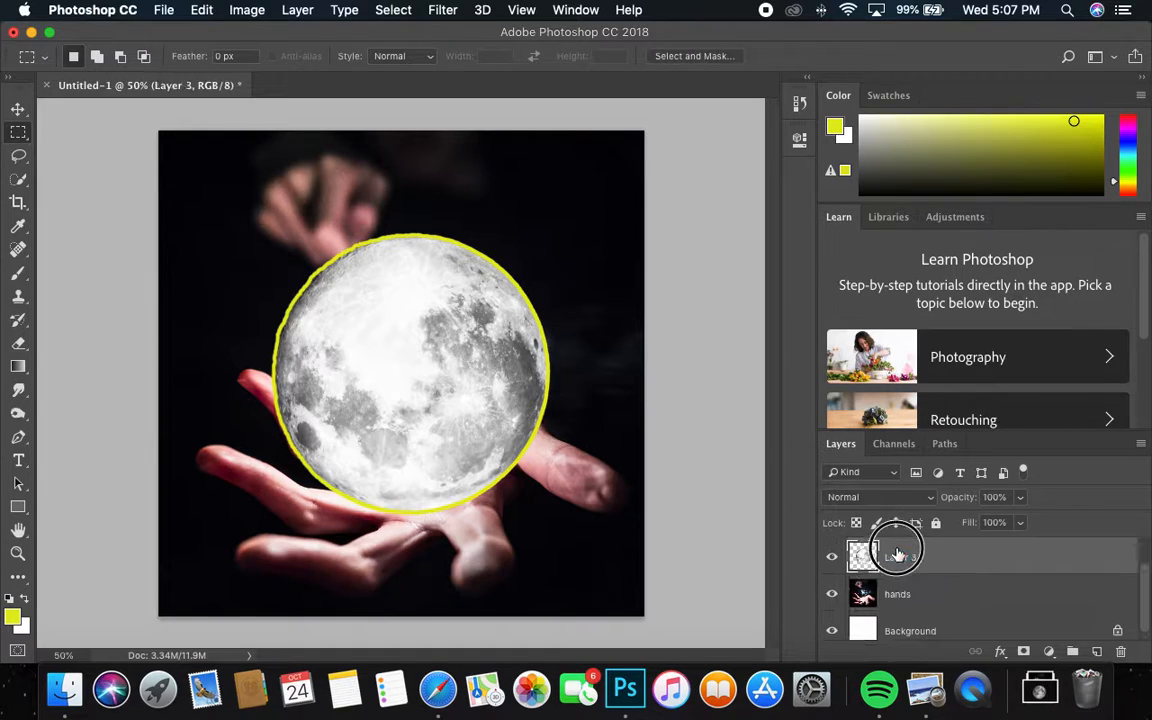
pyautogui.doubleClick(899, 555)
pyautogui.write('moon')
pyautogui.press('Return')
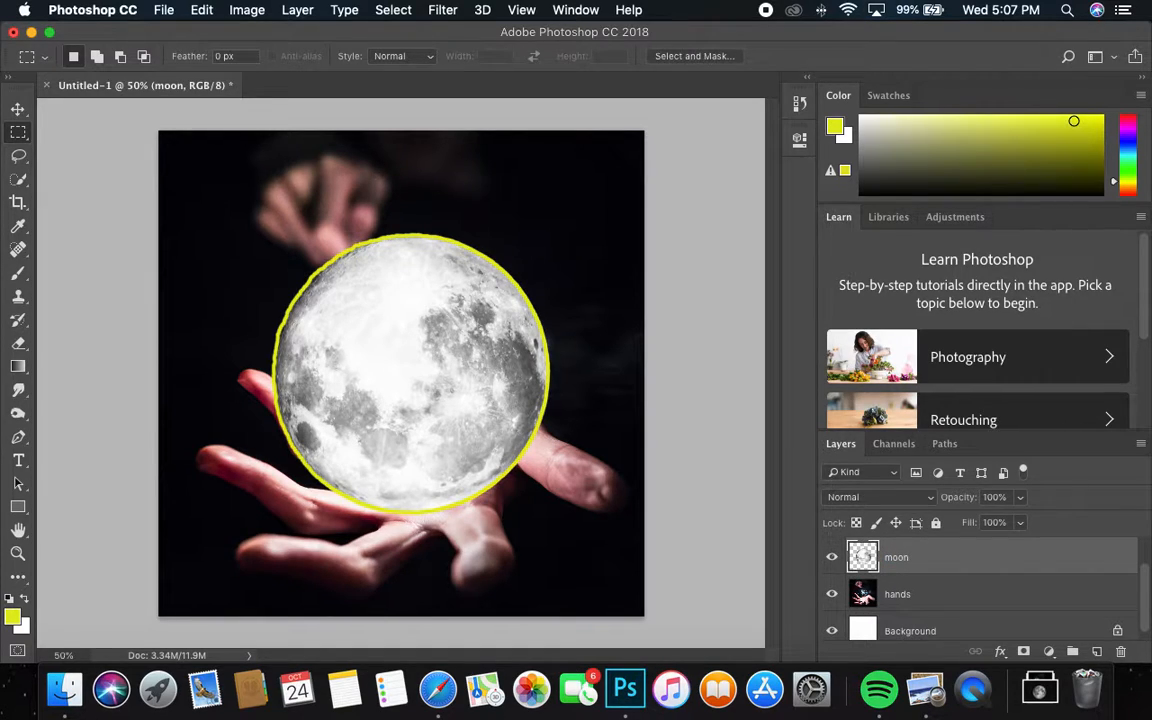
pyautogui.press('super+shift+alt+n')
pyautogui.doubleClick(900, 557)
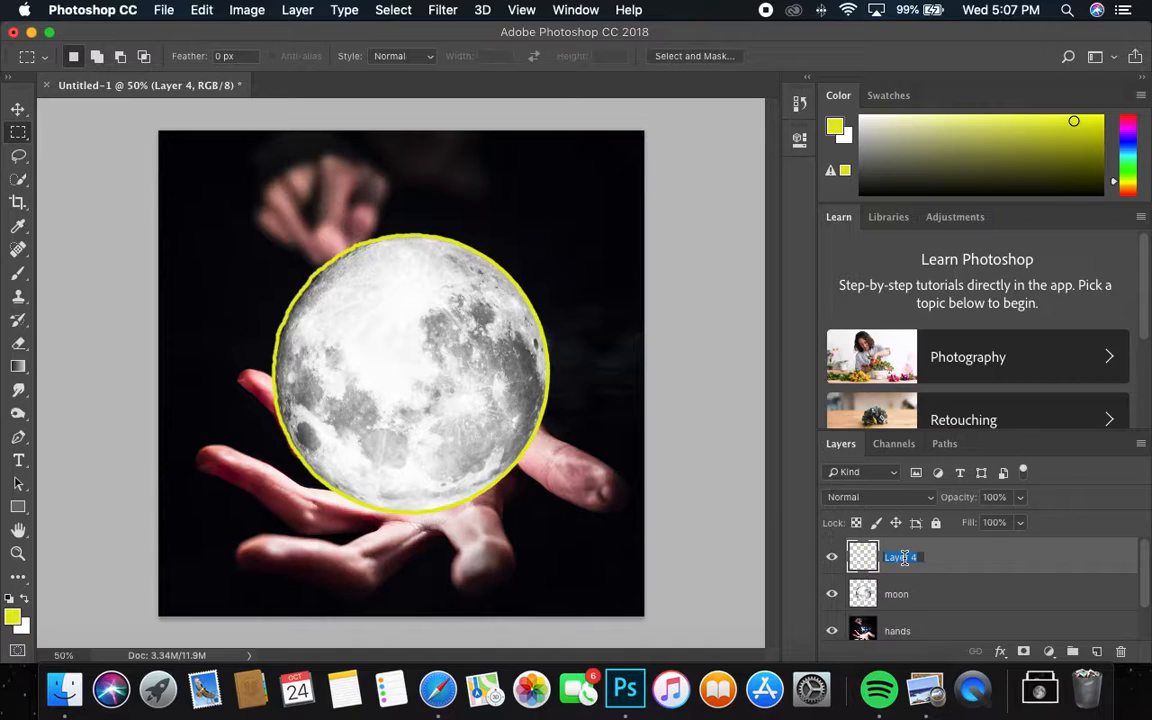
pyautogui.write('moon edge')
pyautogui.press('Return')
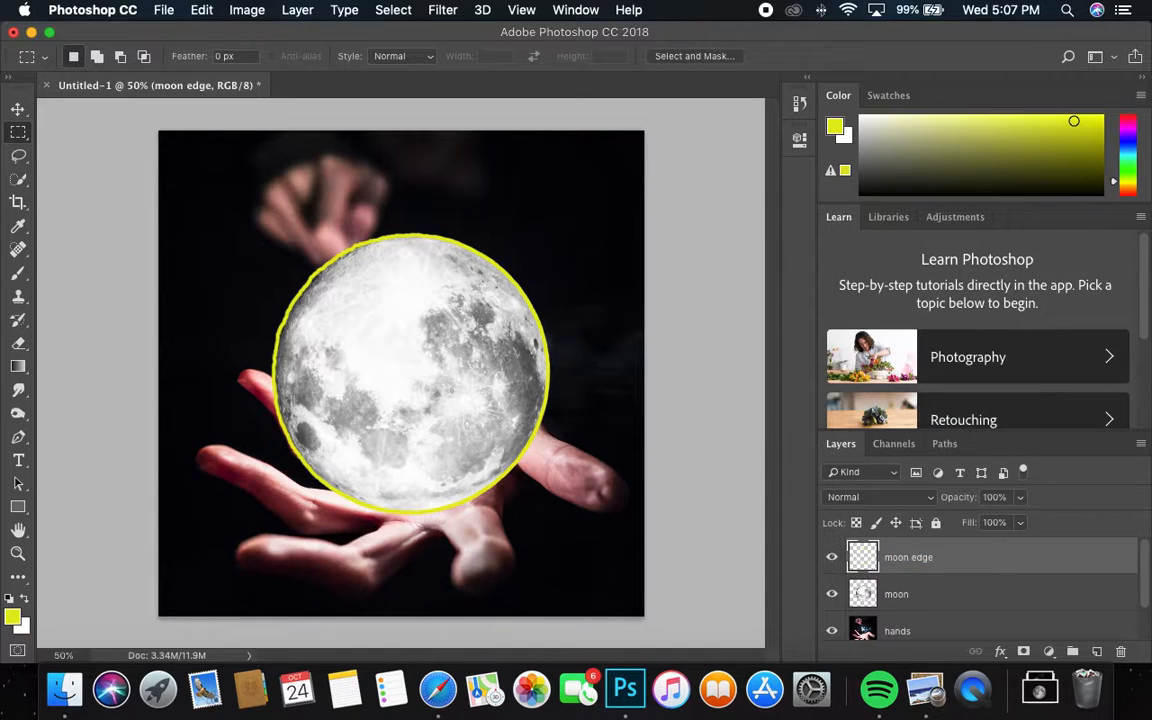
# Step: Select the yellow ring's pixels, zoom in to inspect it, try its opacity, then deselect
pyautogui.rightClick(866, 557)
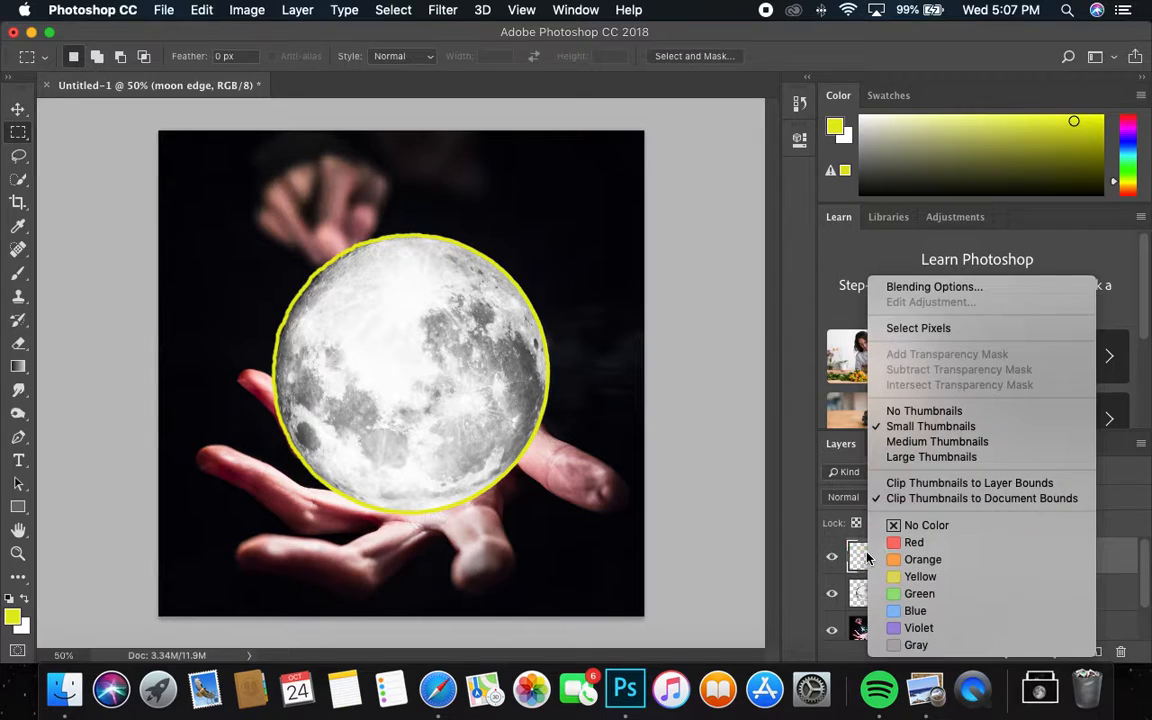
pyautogui.click(928, 328)
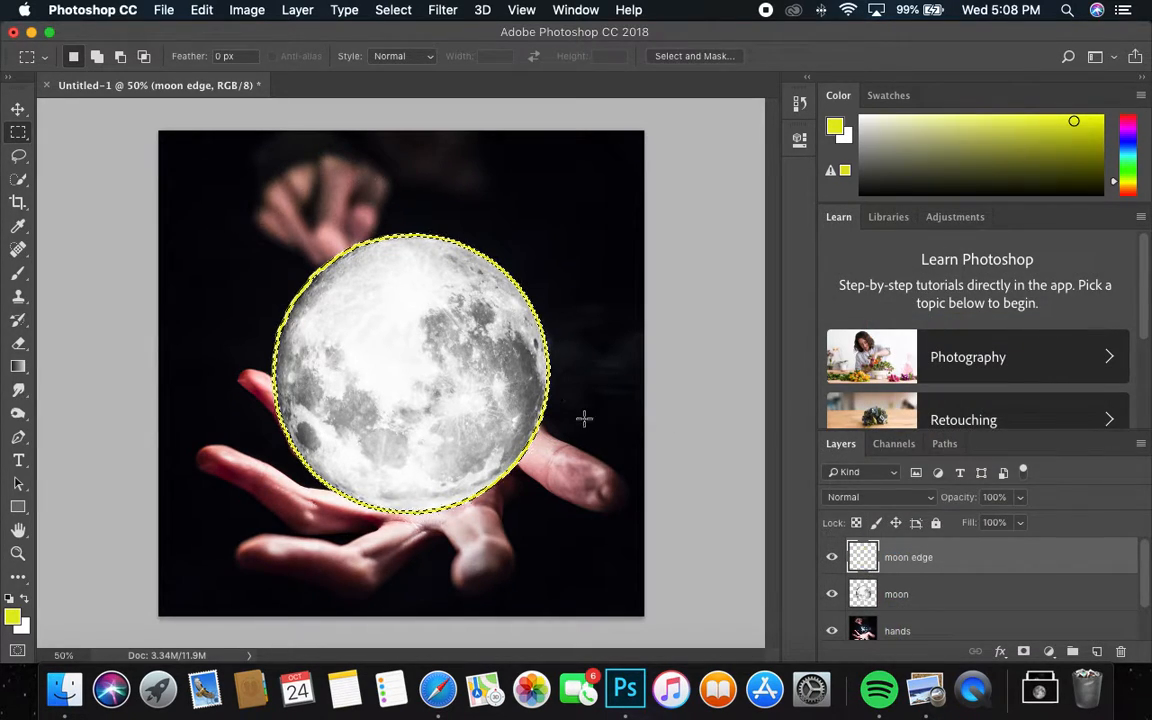
pyautogui.press('z')
pyautogui.moveTo(555, 375); pyautogui.dragTo(676, 291)
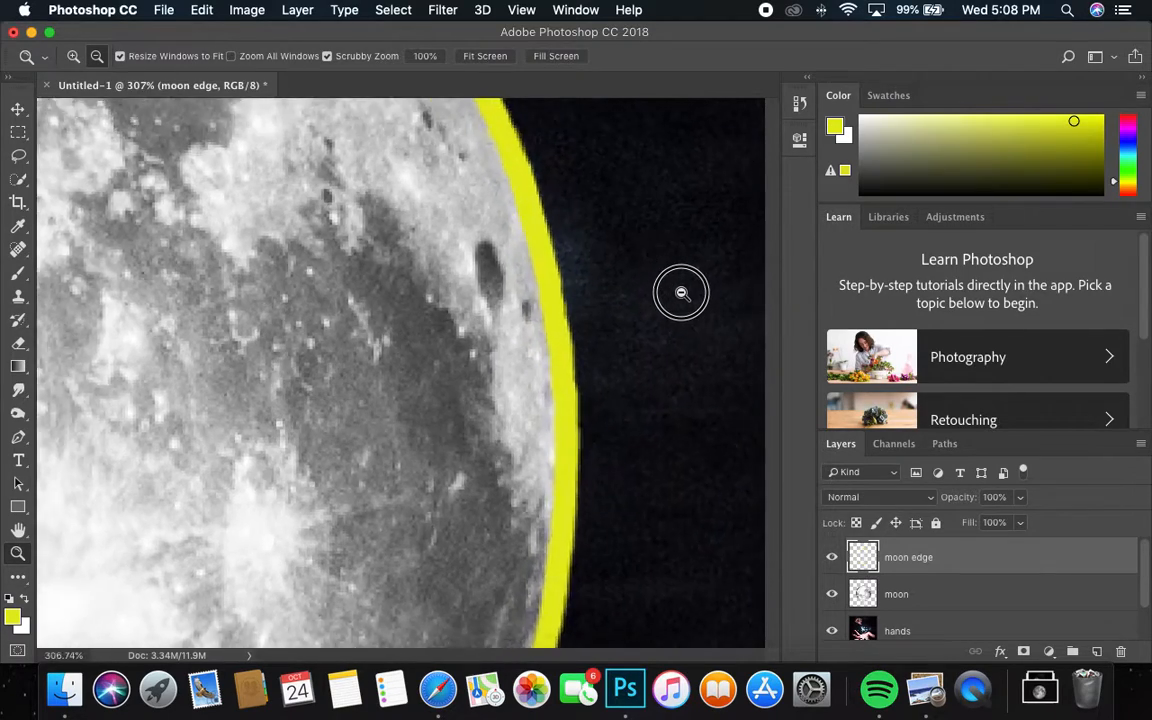
pyautogui.press('m')
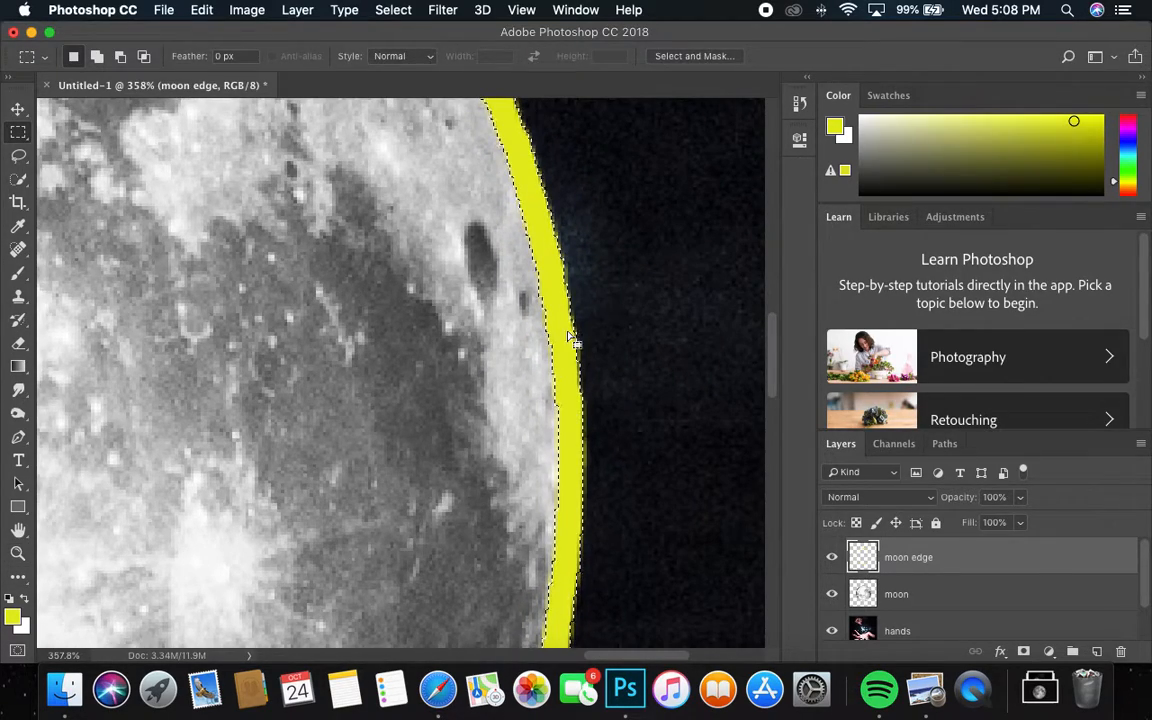
pyautogui.press('z')
pyautogui.moveTo(586, 342); pyautogui.dragTo(655, 348)
pyautogui.press('m')
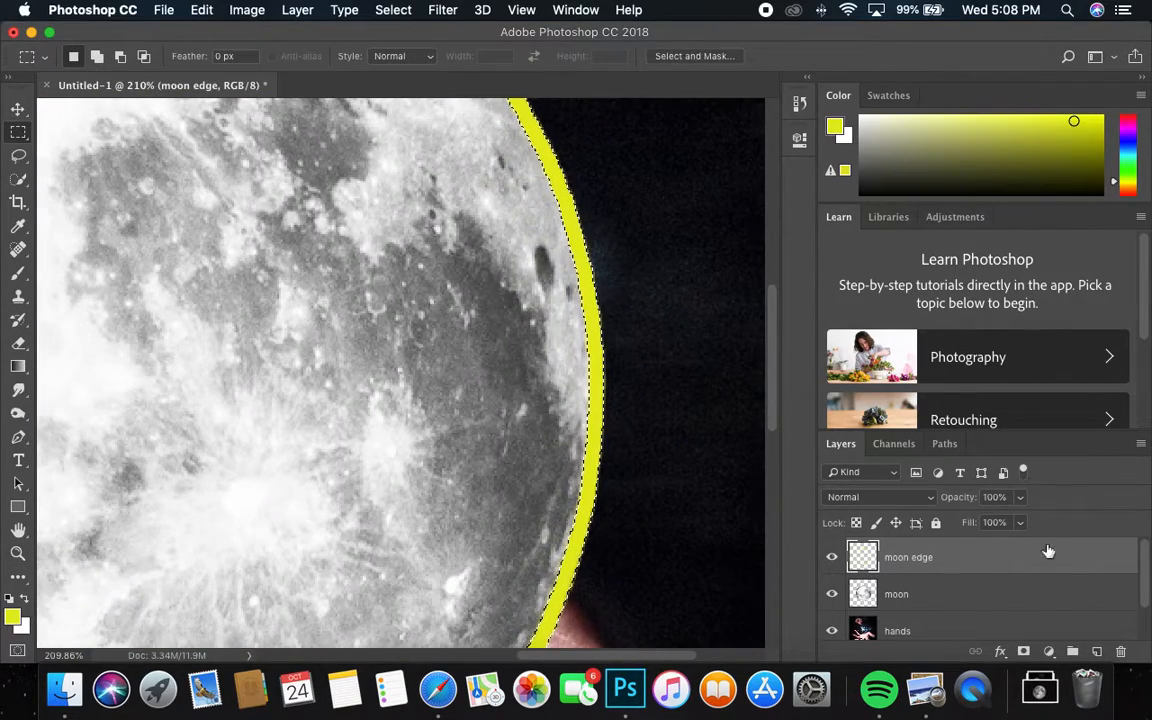
pyautogui.moveTo(1020, 497); pyautogui.dragTo(978, 519)
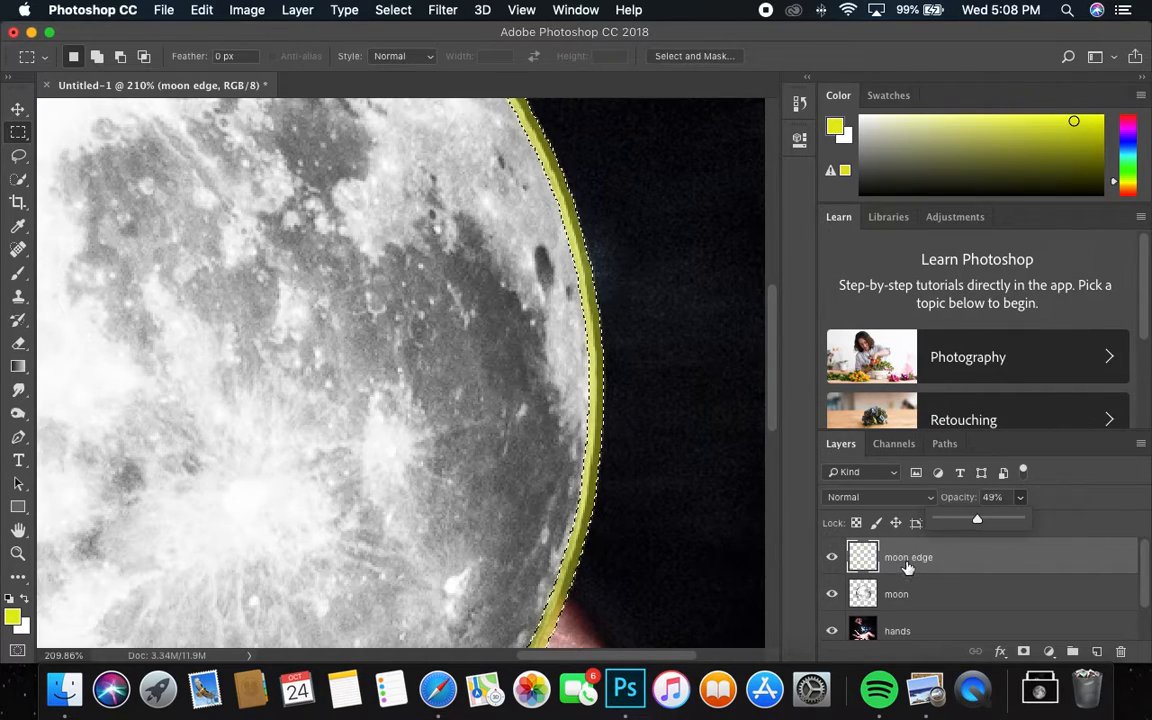
pyautogui.moveTo(980, 522); pyautogui.dragTo(1026, 519)
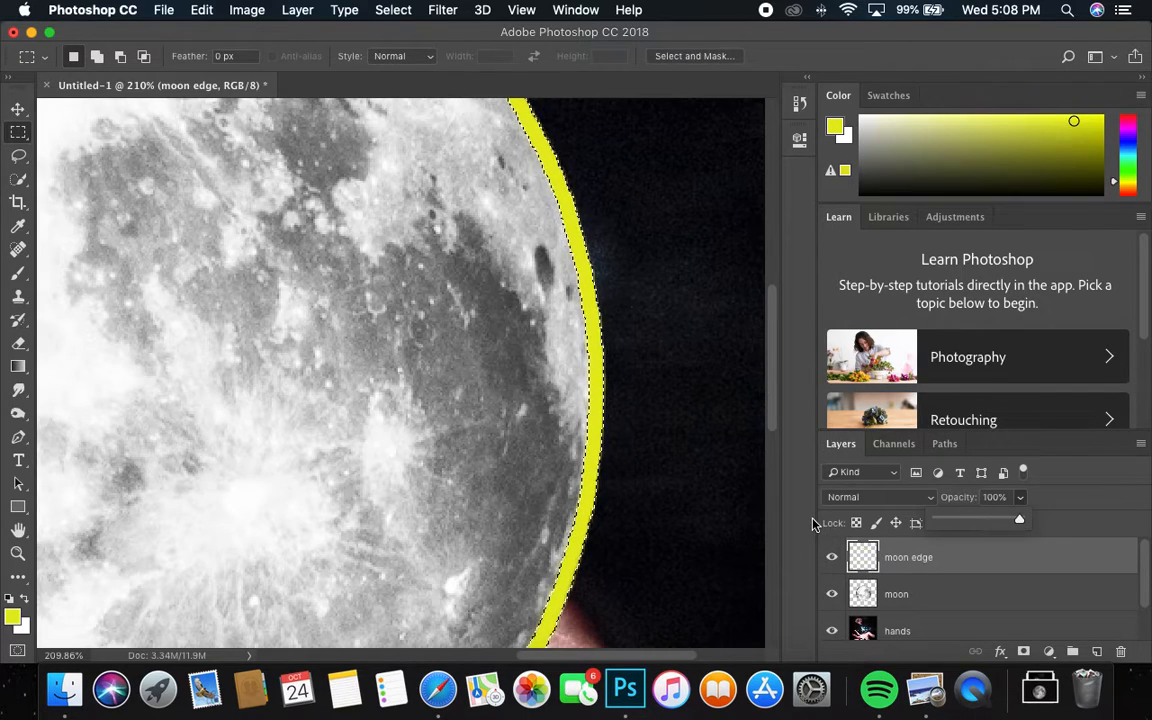
pyautogui.press('super+d')
# Step: Reload the ring's pixels, clear the selection, and delete the moon edge layer
pyautogui.rightClick(866, 577)
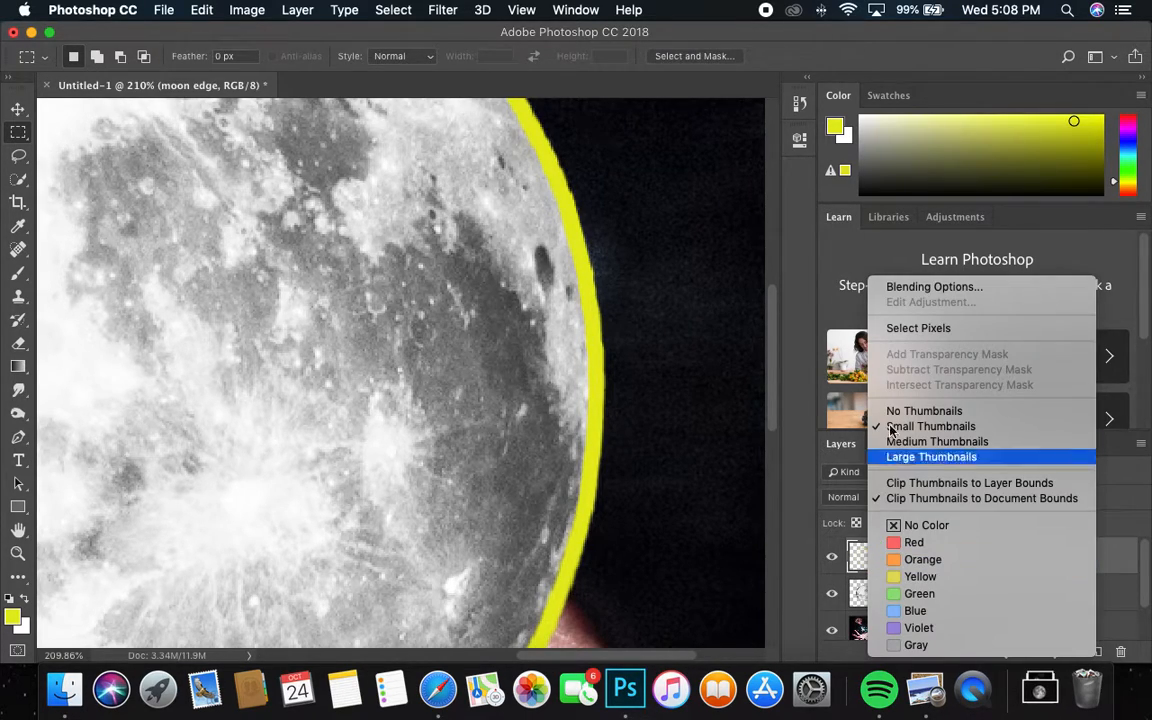
pyautogui.click(910, 329)
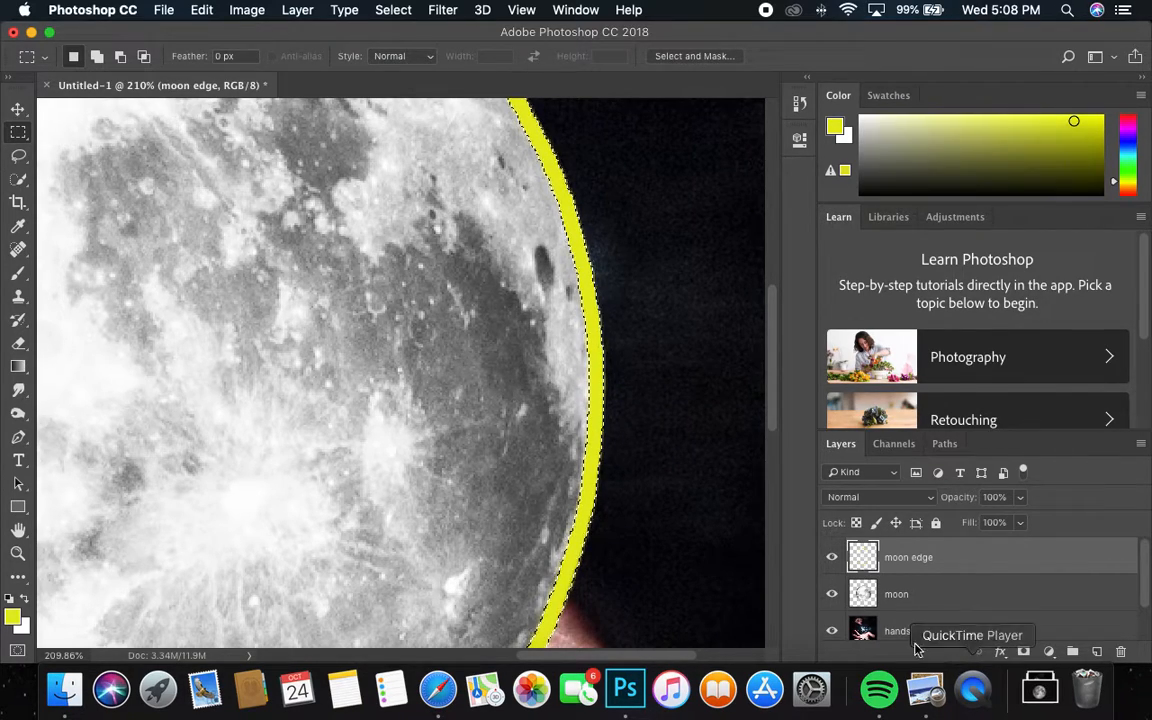
pyautogui.click(908, 596)
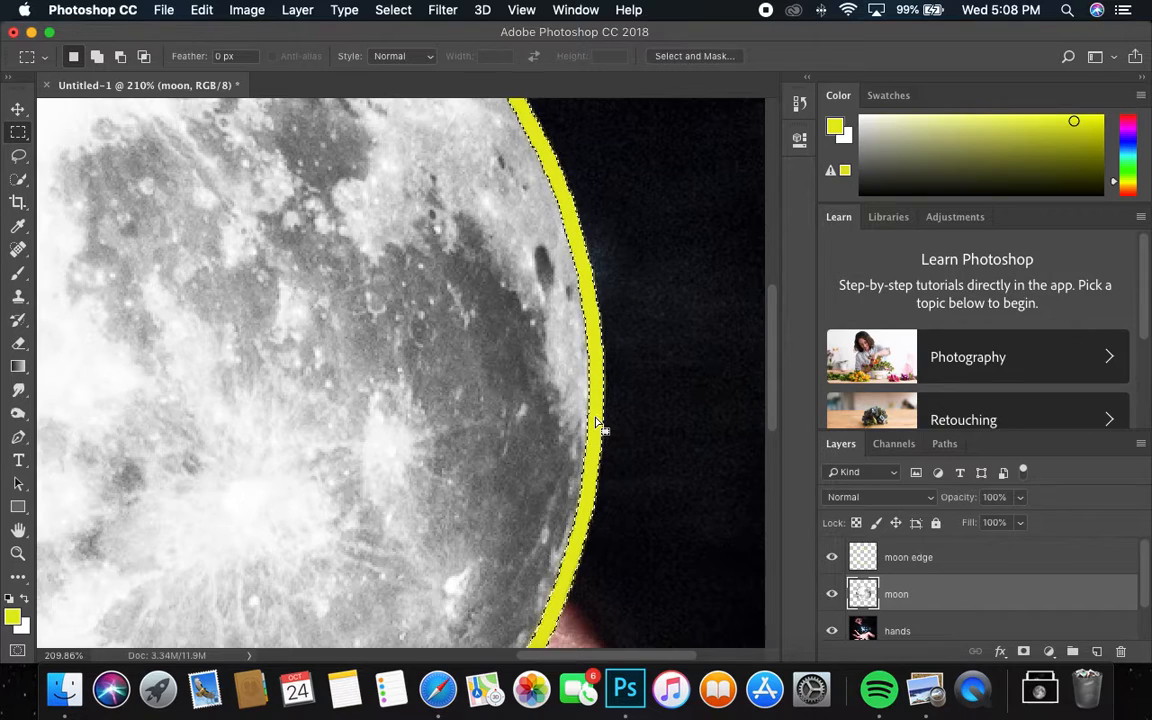
pyautogui.click(897, 561)
pyautogui.click(393, 10)
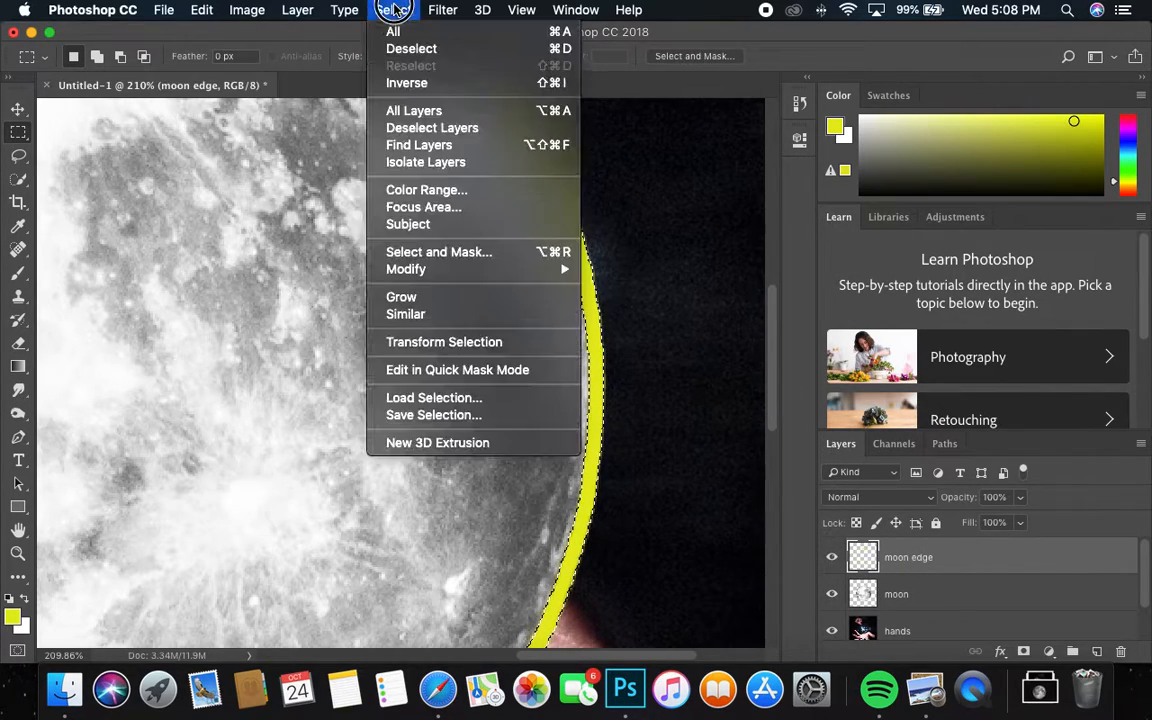
pyautogui.click(414, 50)
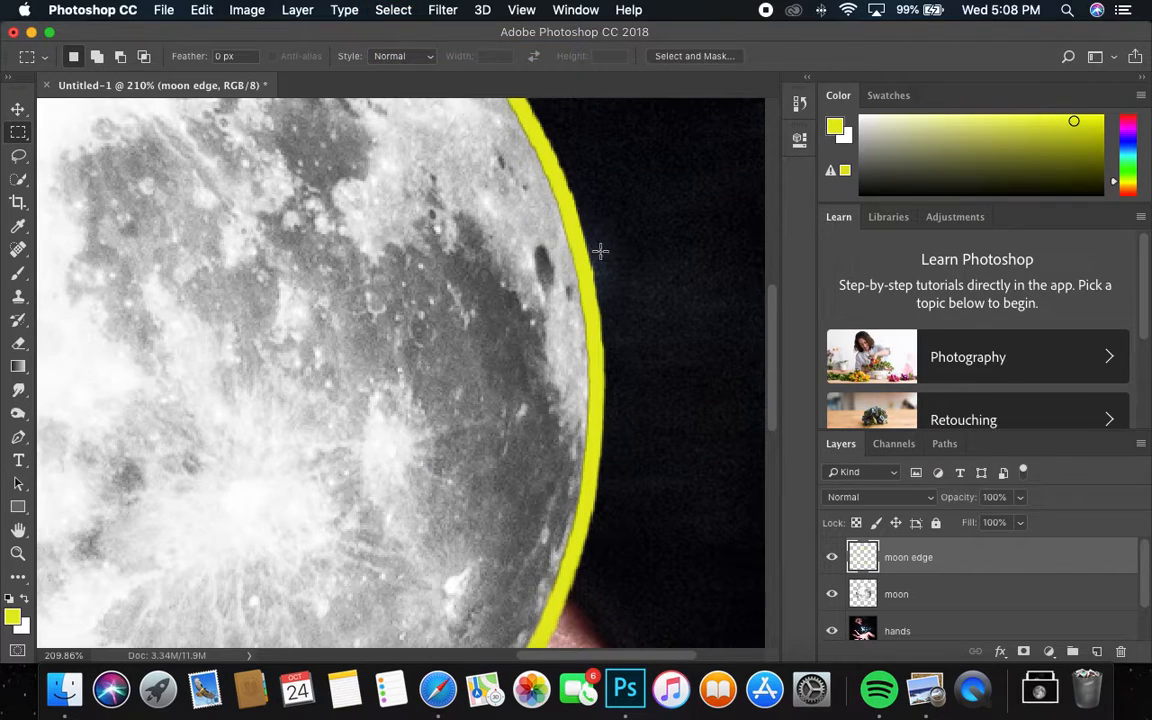
pyautogui.click(905, 587)
pyautogui.click(906, 557)
pyautogui.press('Delete')
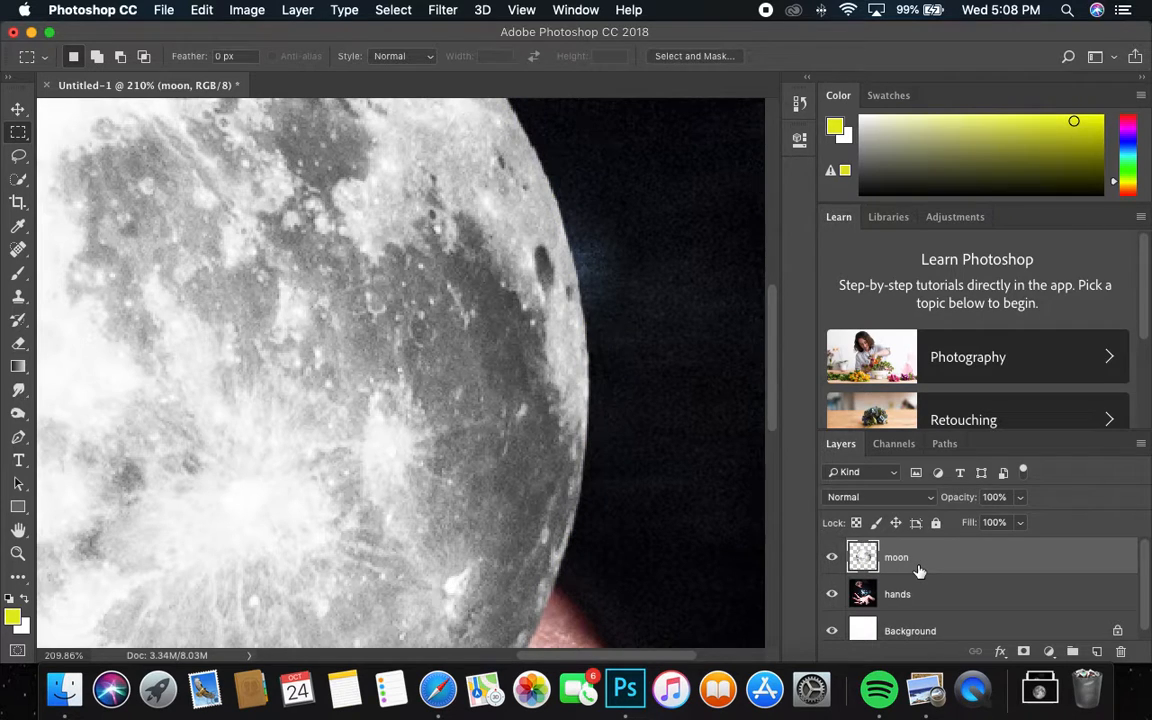
# Step: Zoom in to check the moon's lower edge against the hand, then zoom back out to the full composite
pyautogui.press('z')
pyautogui.moveTo(612, 463); pyautogui.dragTo(545, 432)
pyautogui.press('z')
pyautogui.moveTo(357, 514); pyautogui.dragTo(283, 514)
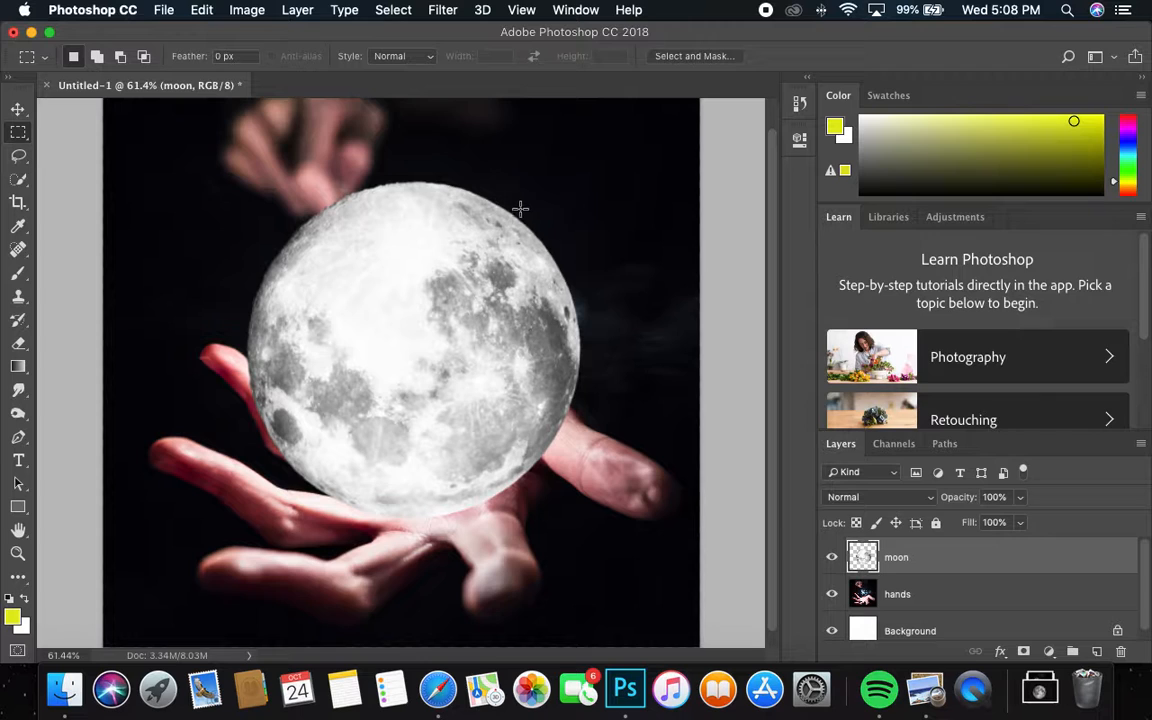
pyautogui.press('z')
pyautogui.moveTo(465, 519); pyautogui.dragTo(560, 450)
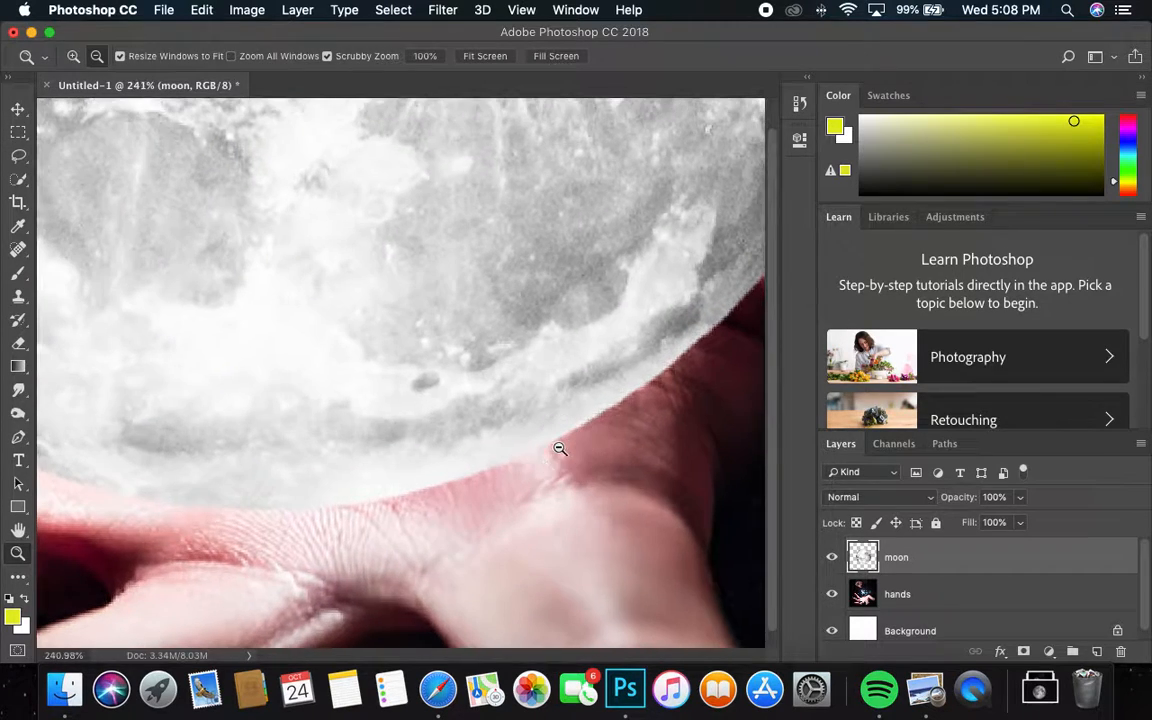
pyautogui.press('z')
pyautogui.moveTo(386, 342); pyautogui.dragTo(272, 367)
pyautogui.press('m')
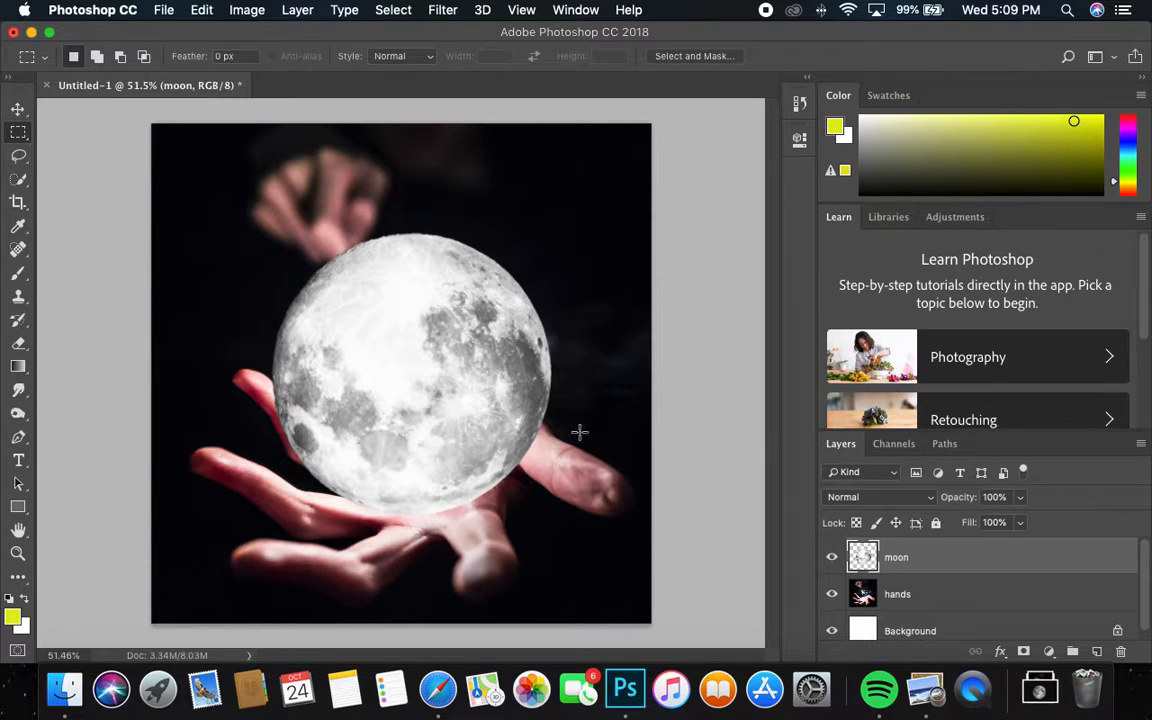
# Step: Duplicate the moon layer as 'moon glow' and move it beneath the moon layer
pyautogui.rightClick(910, 558)
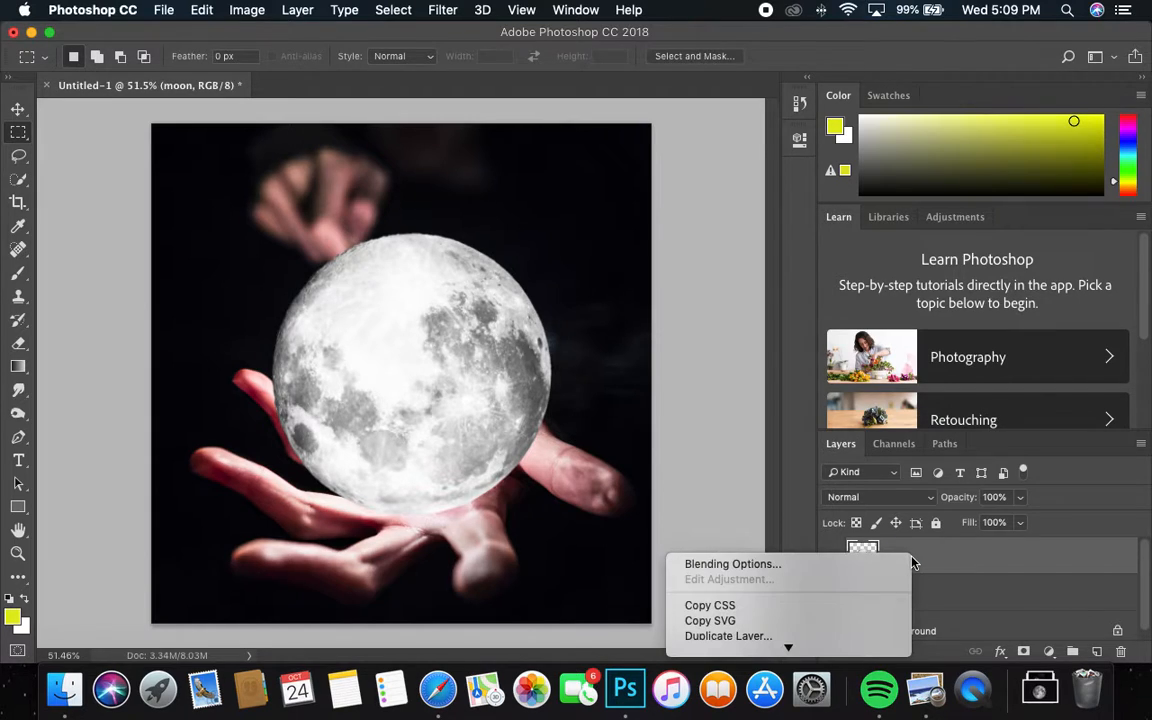
pyautogui.click(835, 543)
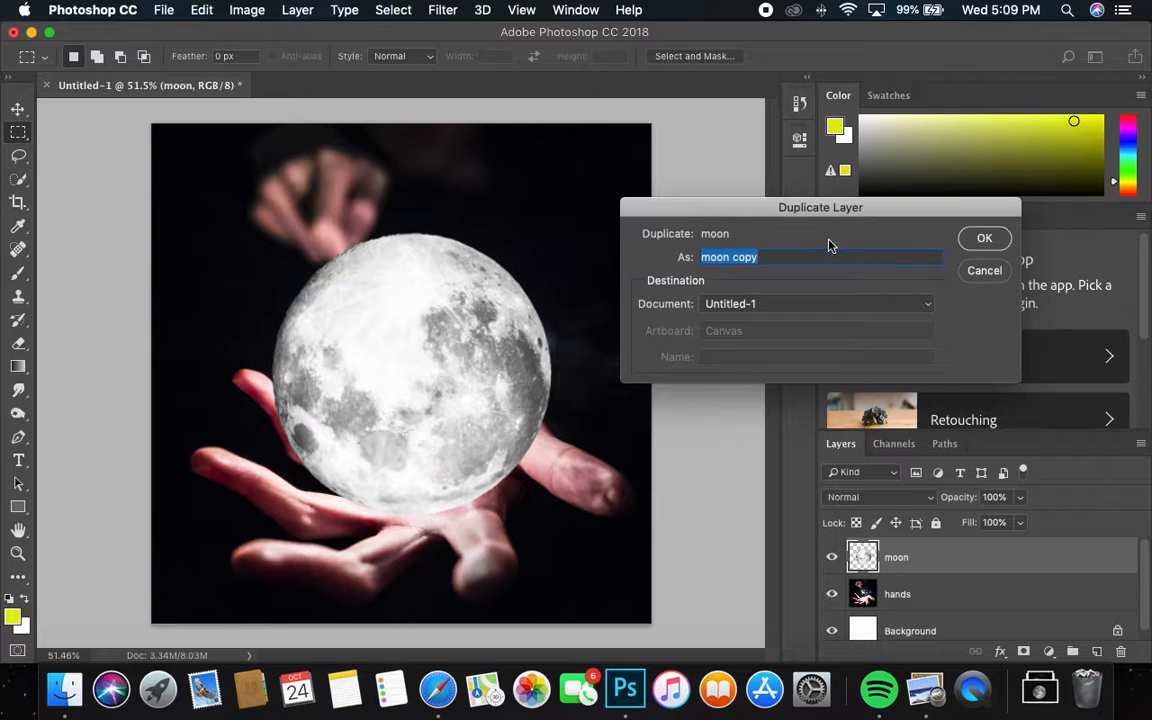
pyautogui.moveTo(771, 257); pyautogui.dragTo(731, 257)
pyautogui.write('g')
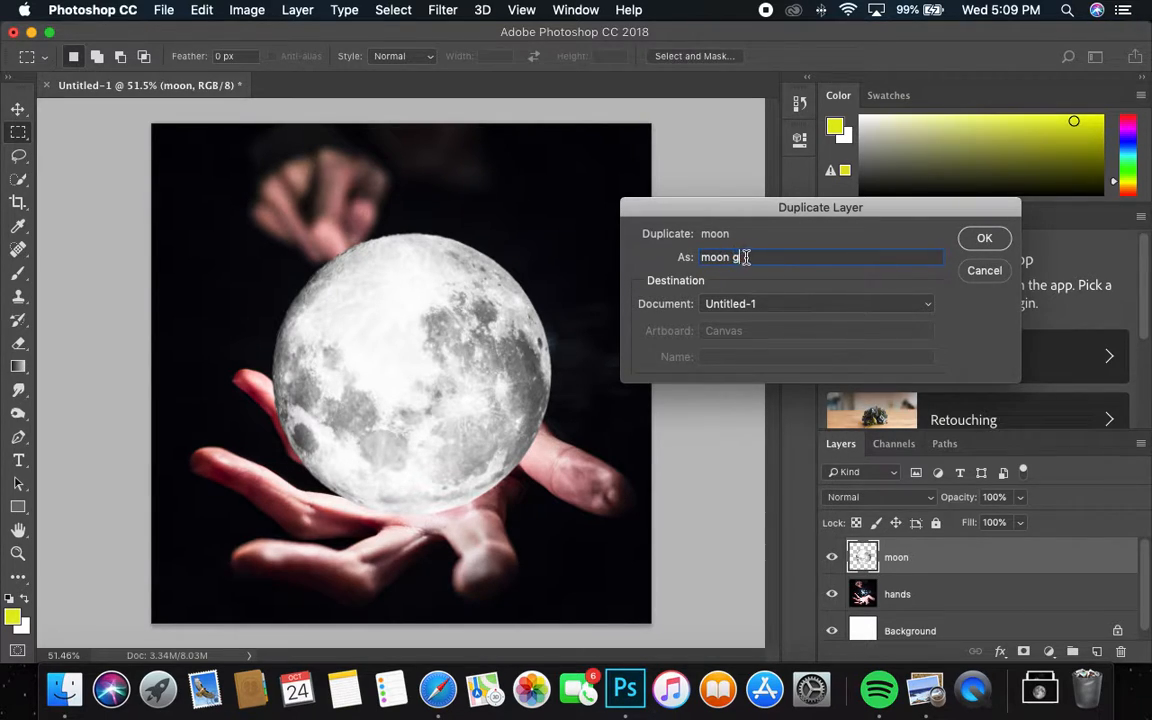
pyautogui.write('low')
pyautogui.click(977, 250)
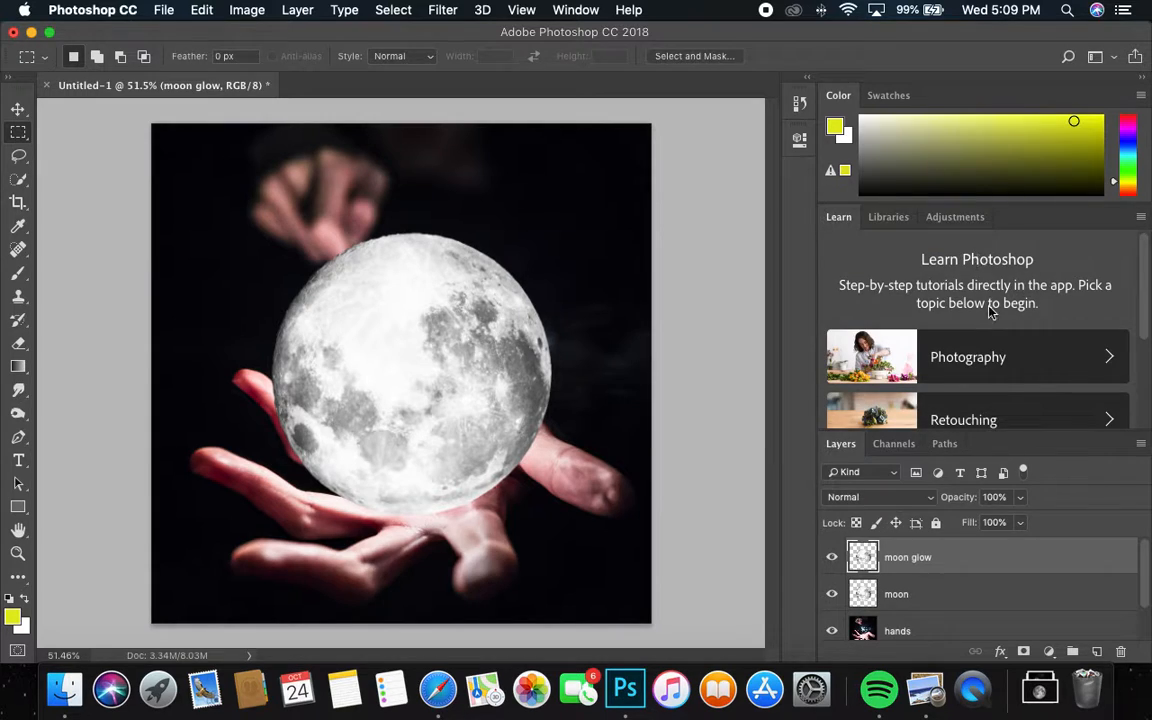
pyautogui.moveTo(915, 558); pyautogui.dragTo(903, 606)
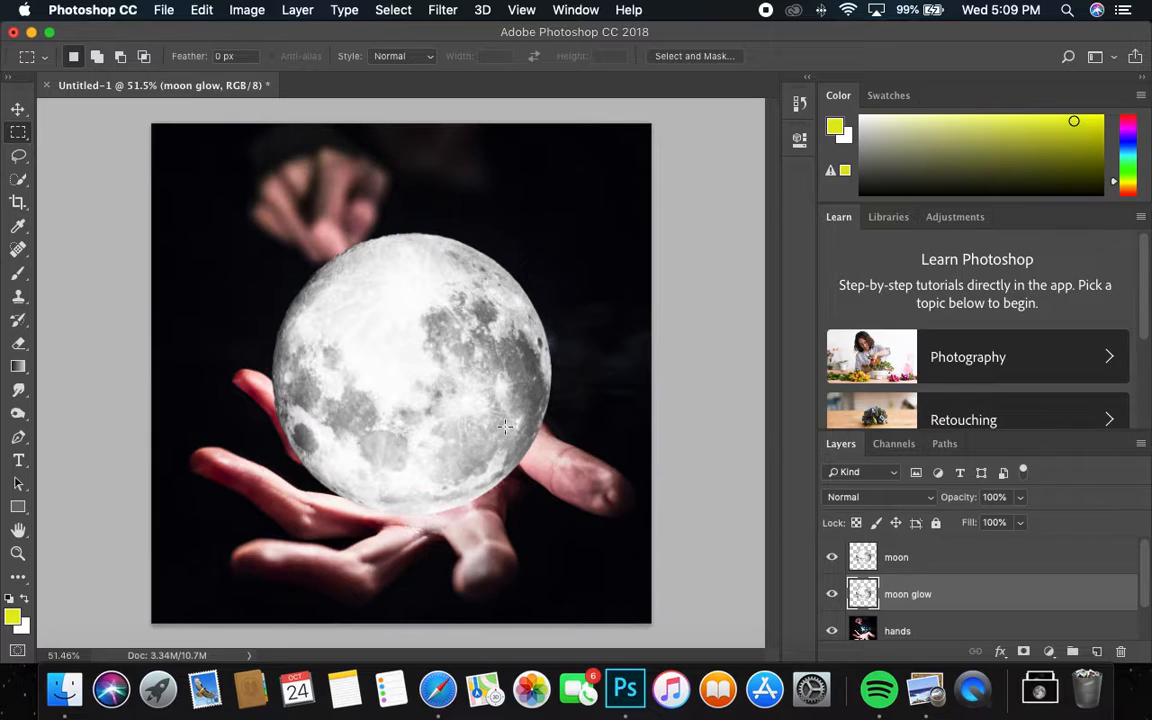
# Step: Free-transform moon glow, scaling it up to about 133%, and commit the change
pyautogui.press('super+t')
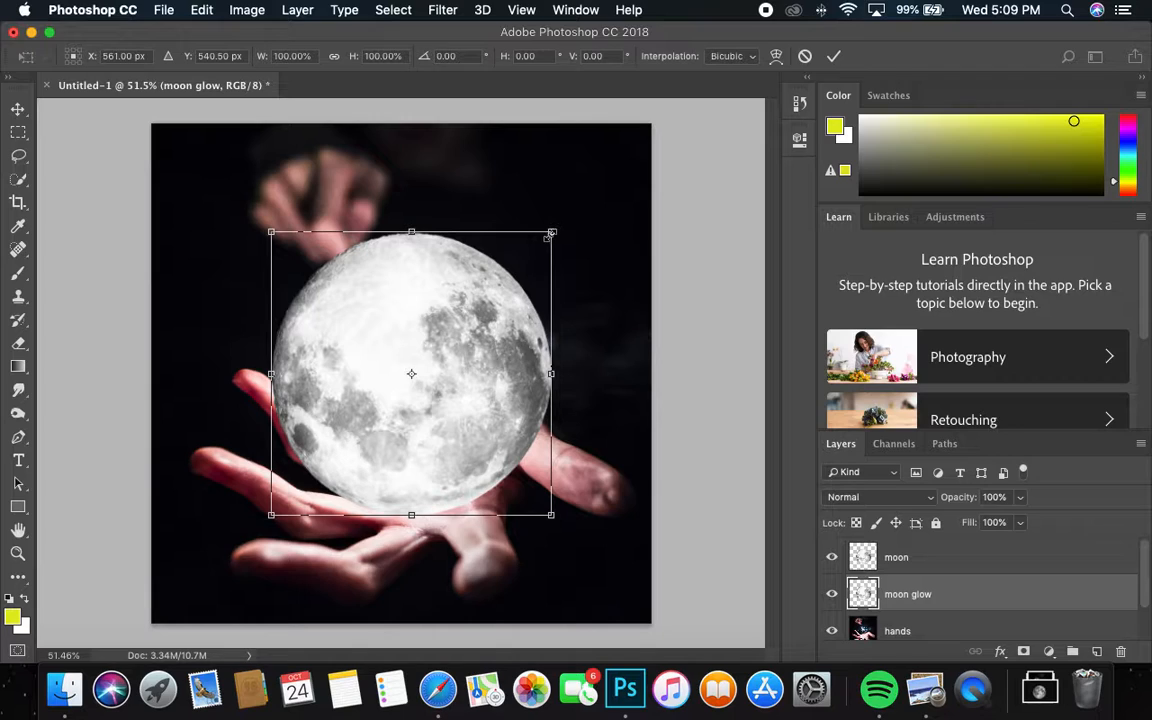
pyautogui.moveTo(552, 231); pyautogui.dragTo(622, 210)
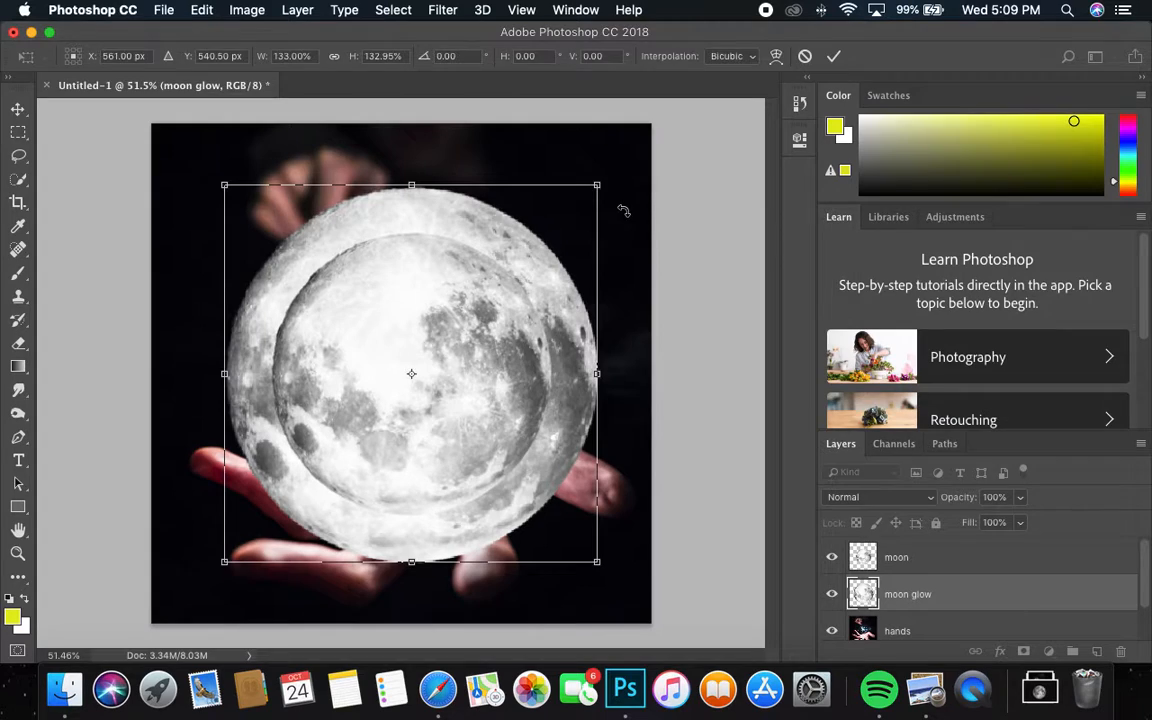
pyautogui.press('Return')
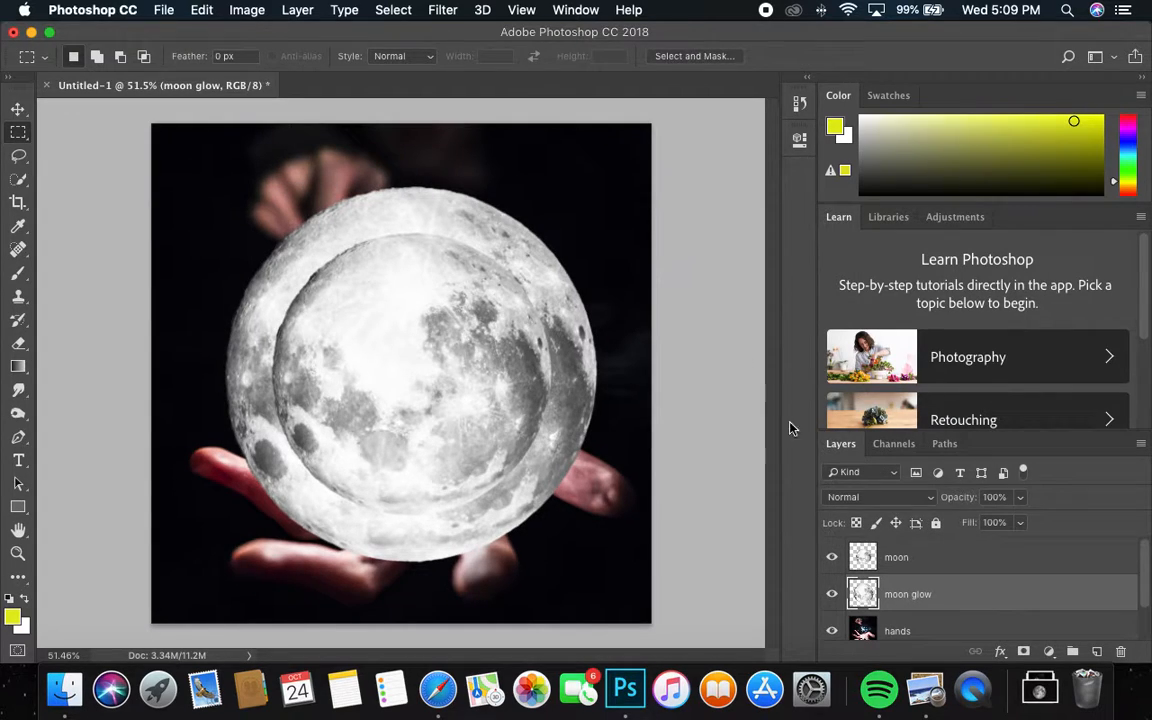
# Step: Load moon glow's pixels as a selection and set the foreground colour to white
pyautogui.rightClick(865, 594)
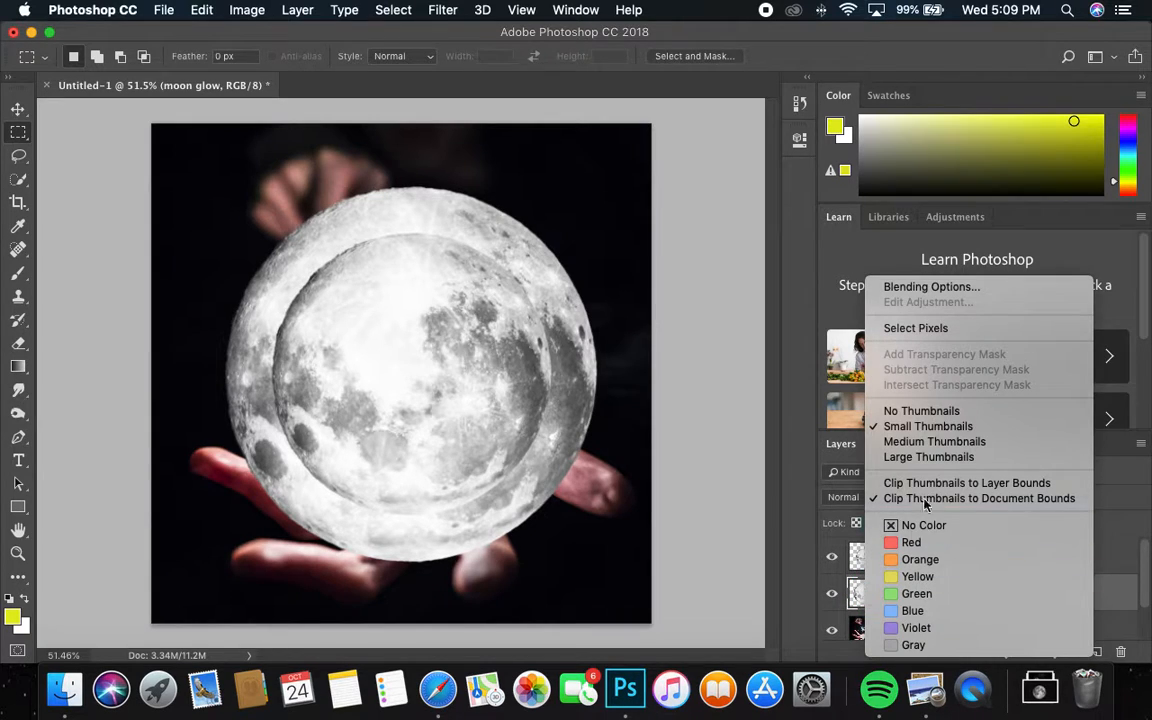
pyautogui.click(929, 340)
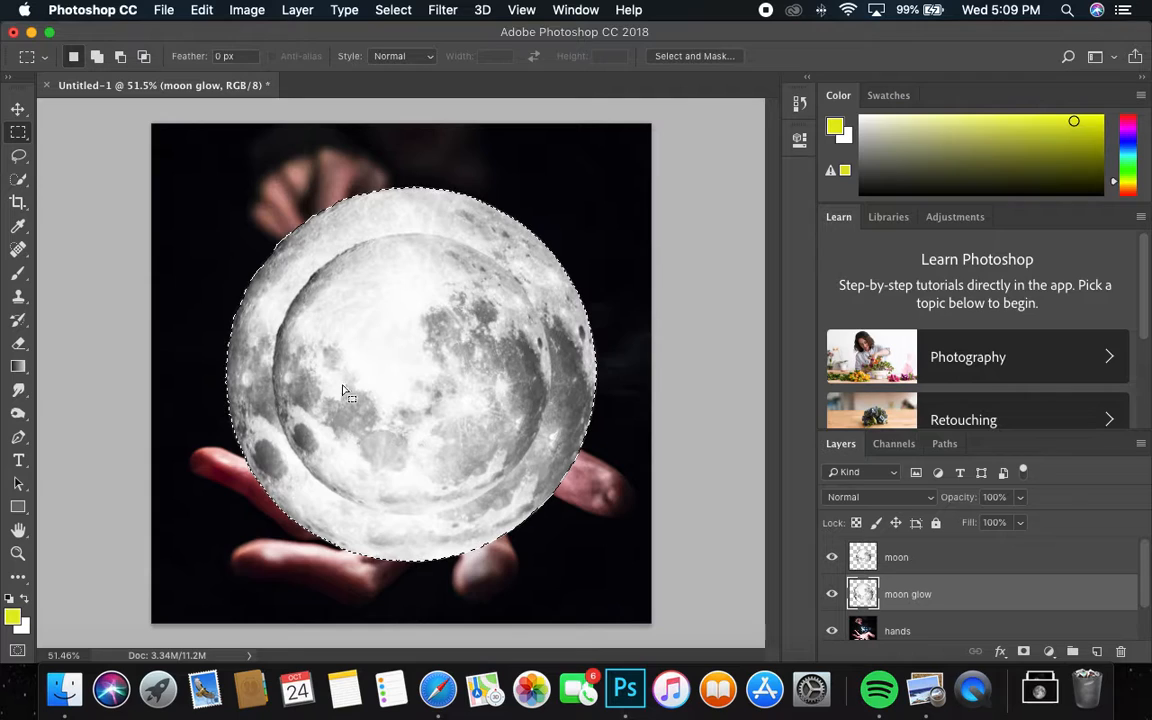
pyautogui.click(12, 617)
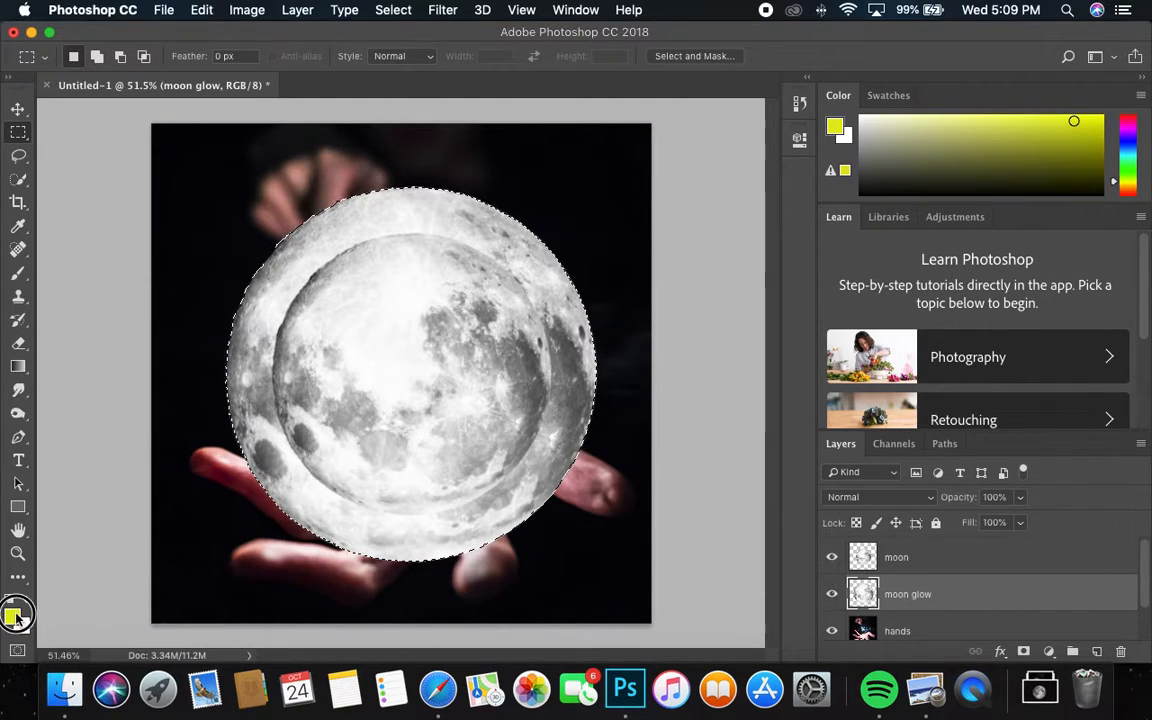
pyautogui.moveTo(815, 428); pyautogui.dragTo(602, 237)
pyautogui.click(1070, 258)
pyautogui.press('m')
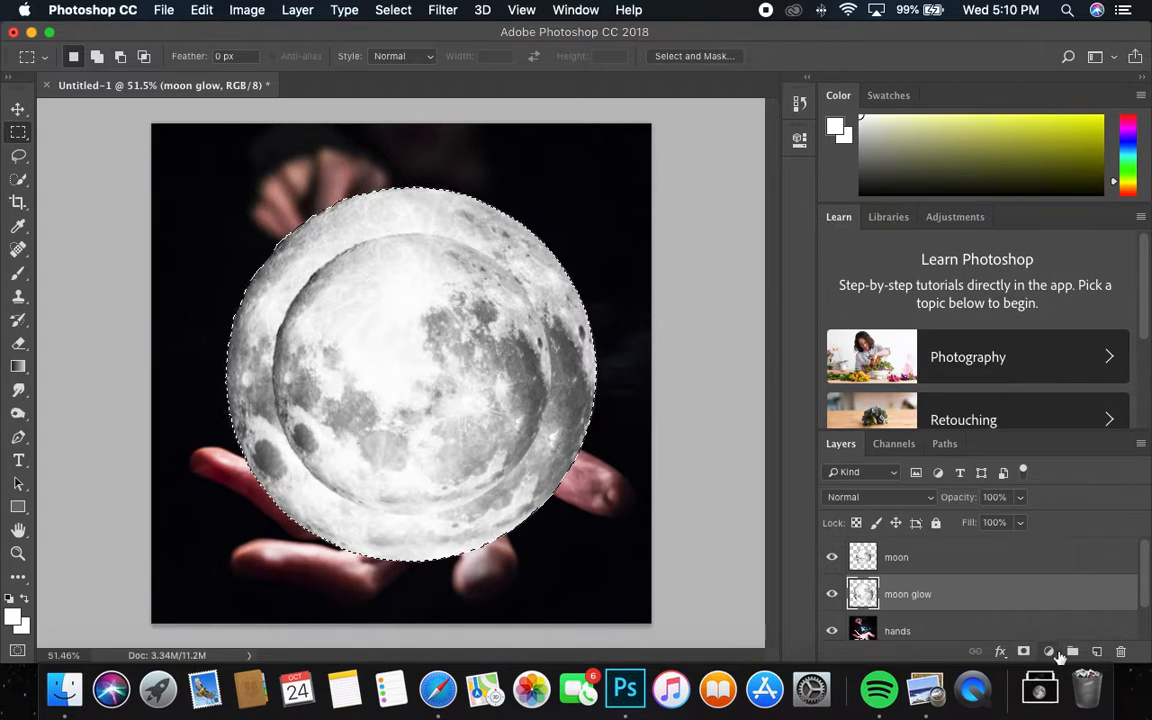
# Step: Add a new layer above moon glow and fill the selection with white
pyautogui.click(1096, 652)
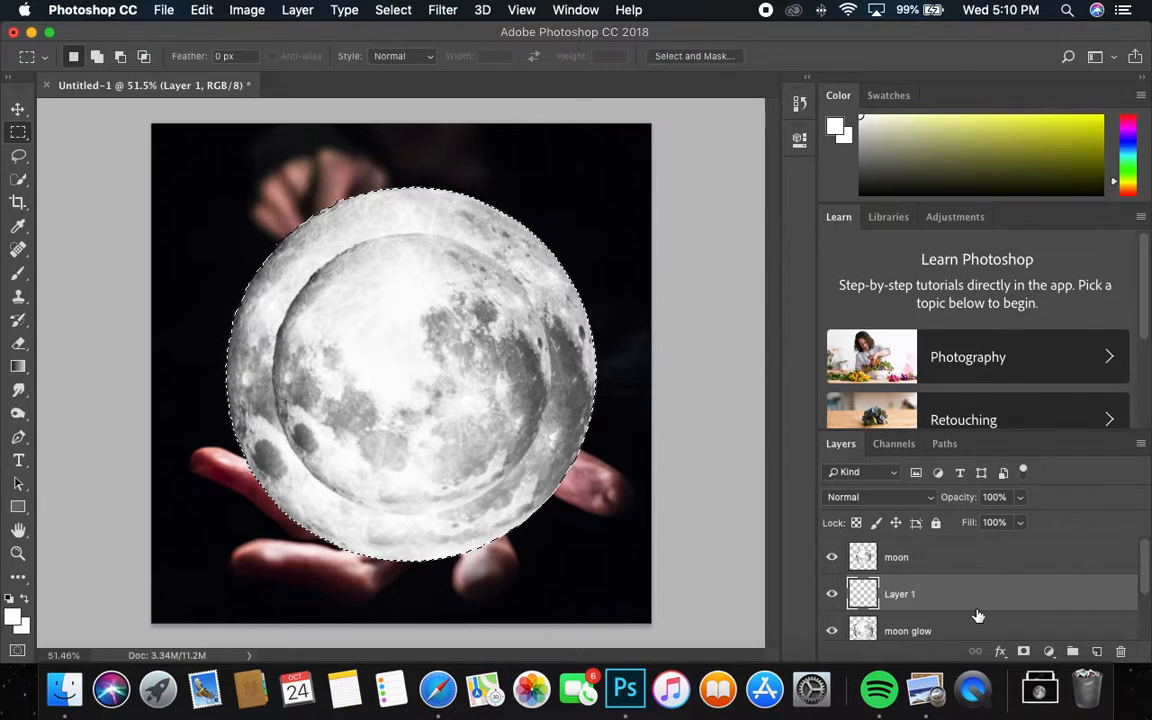
pyautogui.click(14, 616)
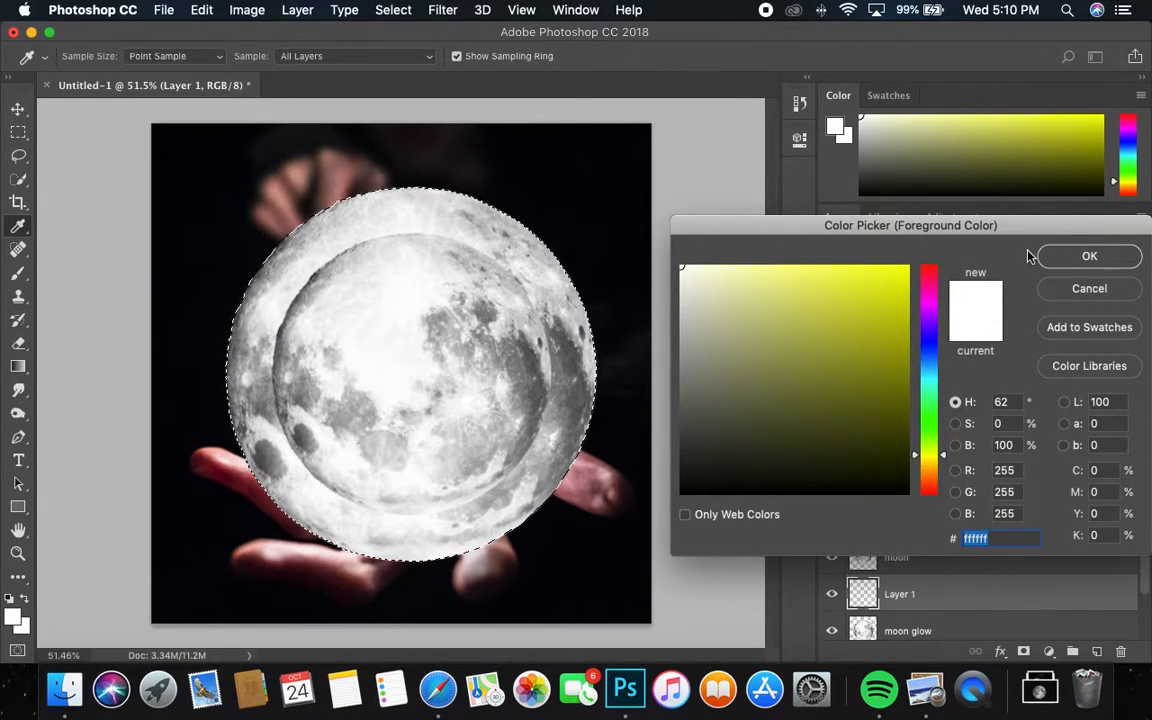
pyautogui.click(1072, 257)
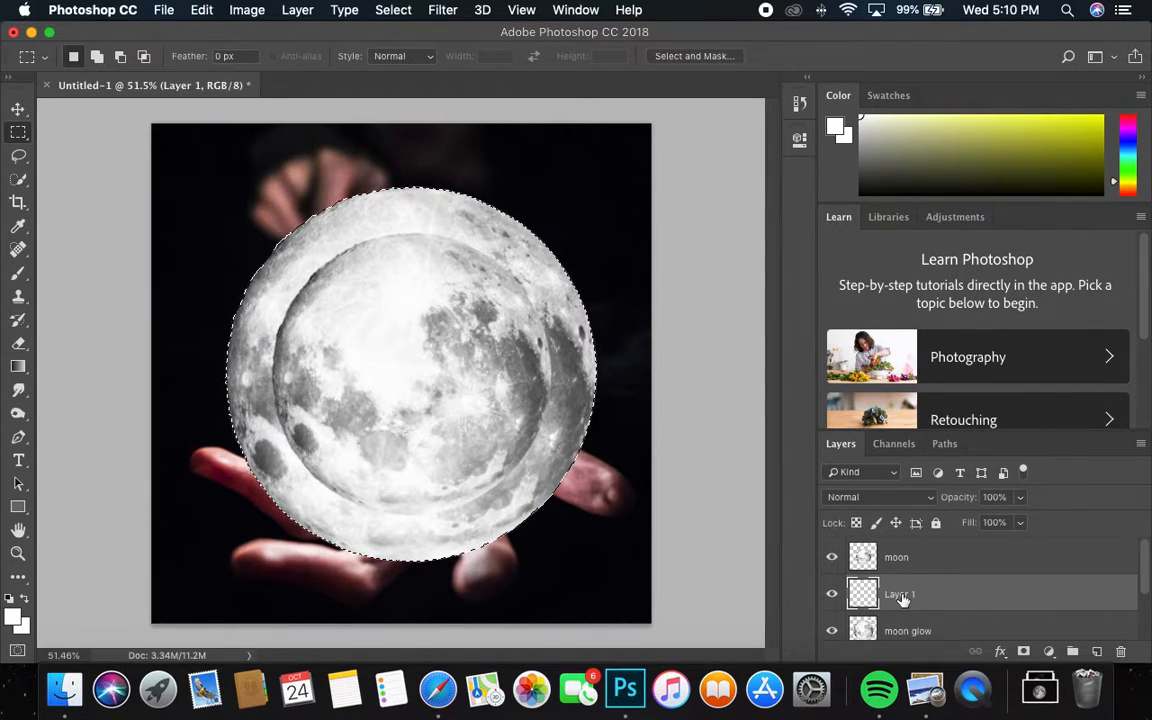
pyautogui.hotkey('alt', 'BackSpace')
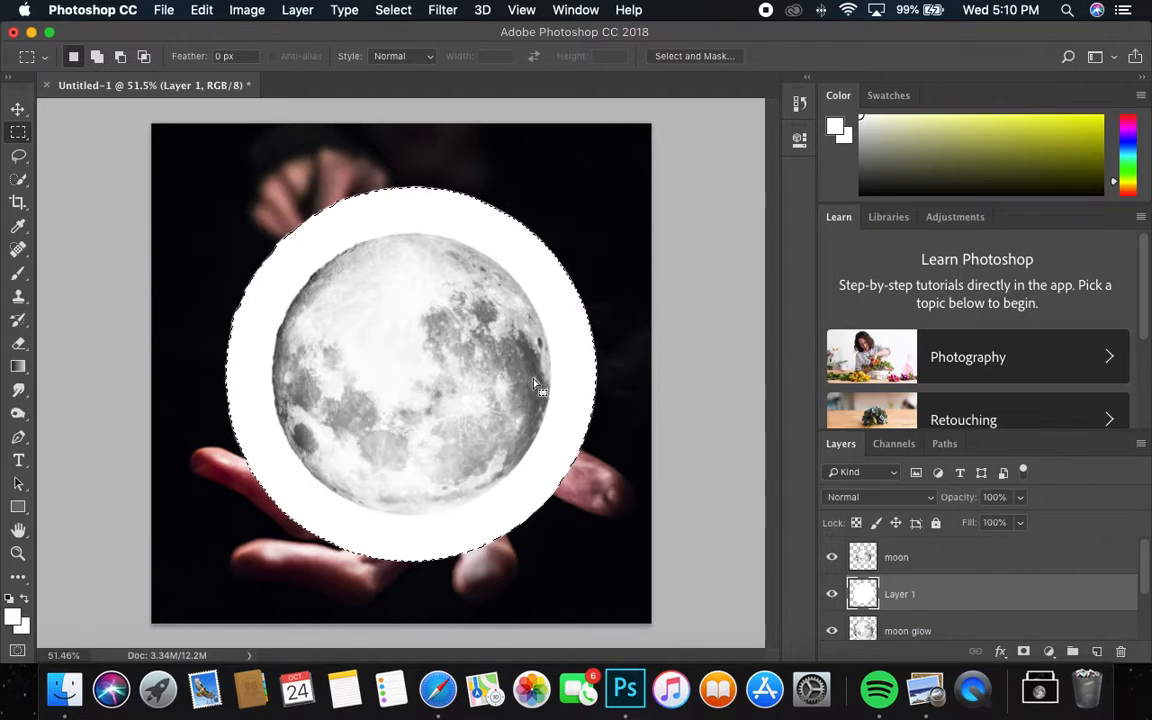
# Step: Rename the new layer 'moon glow 2' and clear the selection
pyautogui.click(896, 602)
pyautogui.doubleClick(896, 602)
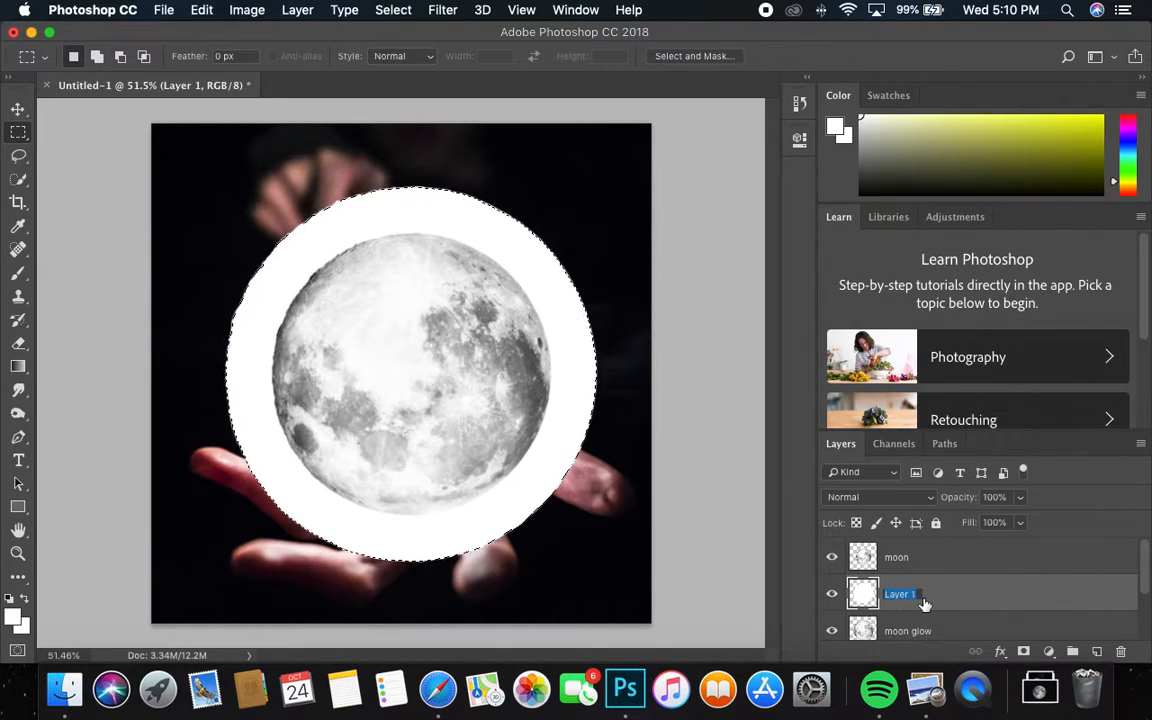
pyautogui.write('moon glow')
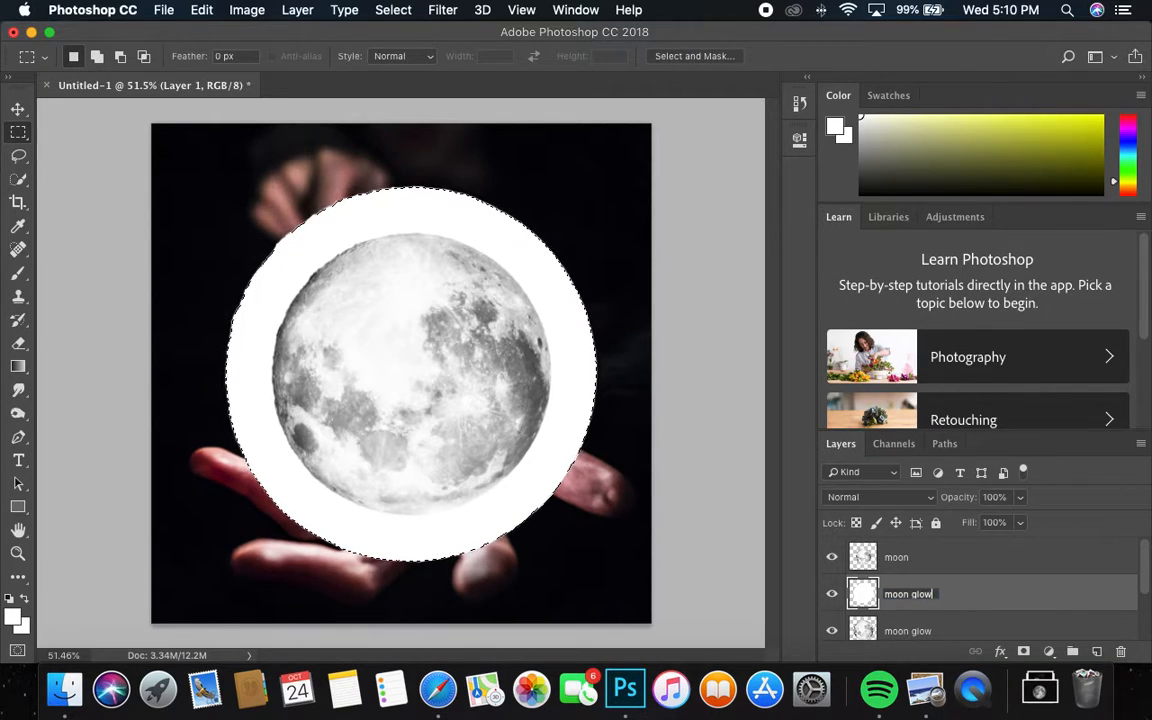
pyautogui.write(' 2')
pyautogui.press('Return')
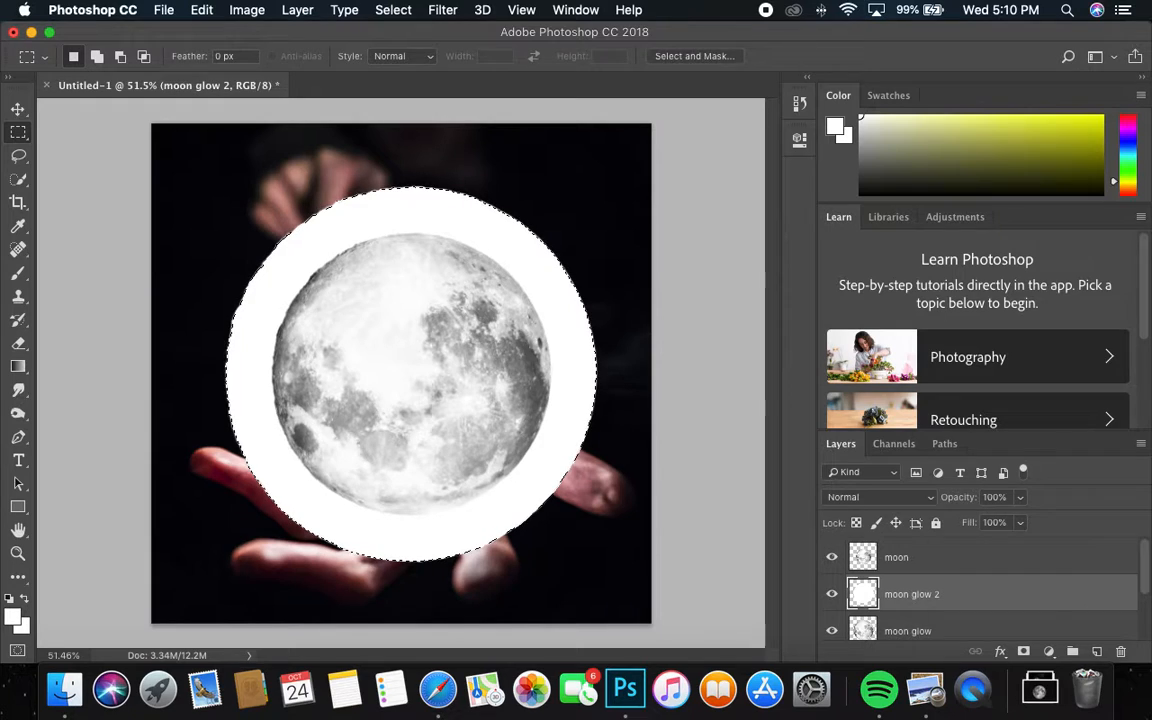
pyautogui.click(344, 10)
pyautogui.moveTo(393, 10)
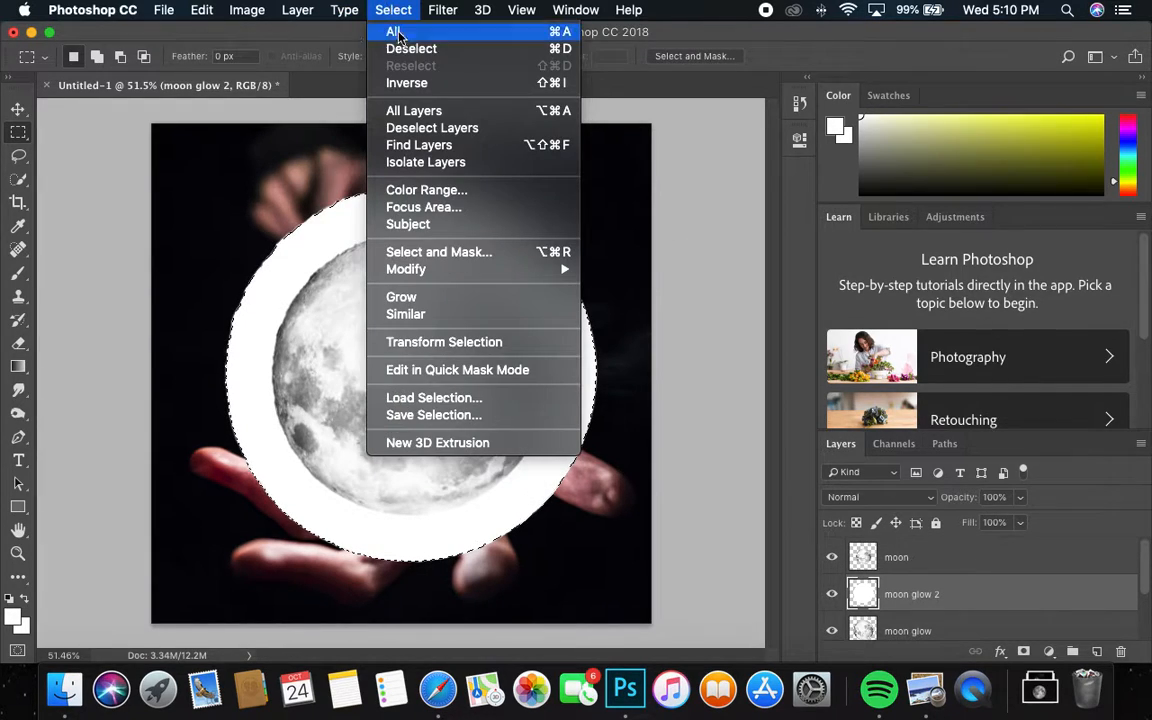
pyautogui.click(372, 47)
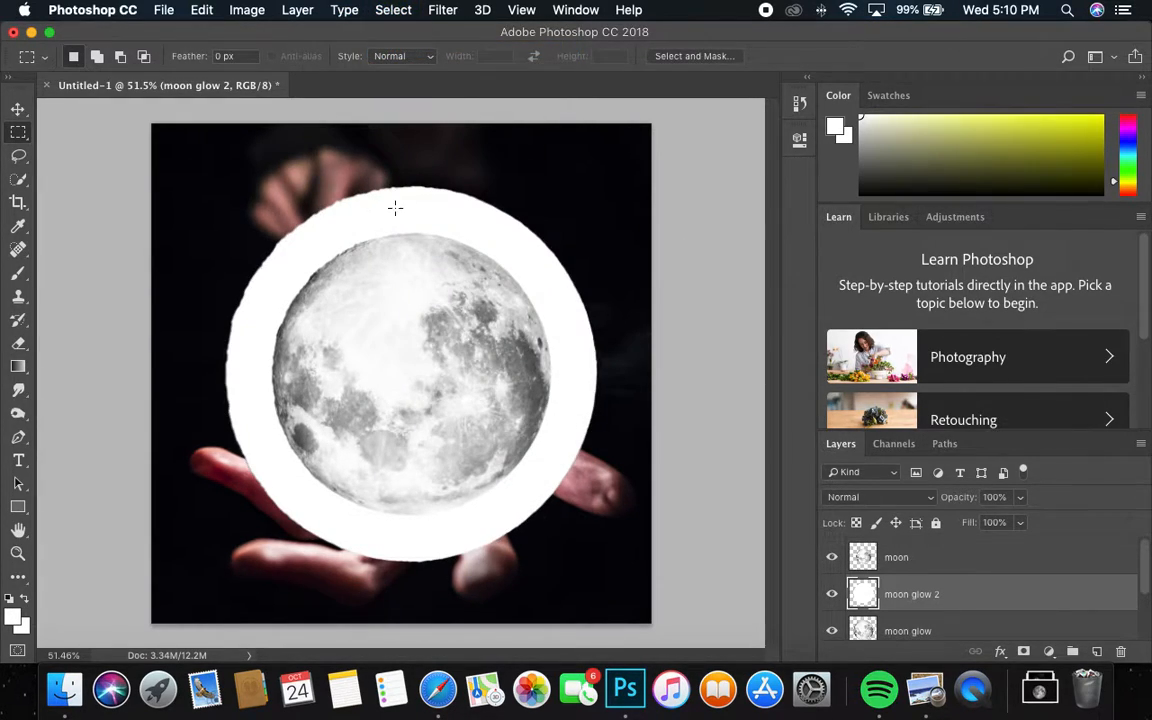
# Step: Delete the moon glow layer and select moon glow 2 in the Layers panel
pyautogui.scroll(-3, 977, 566)
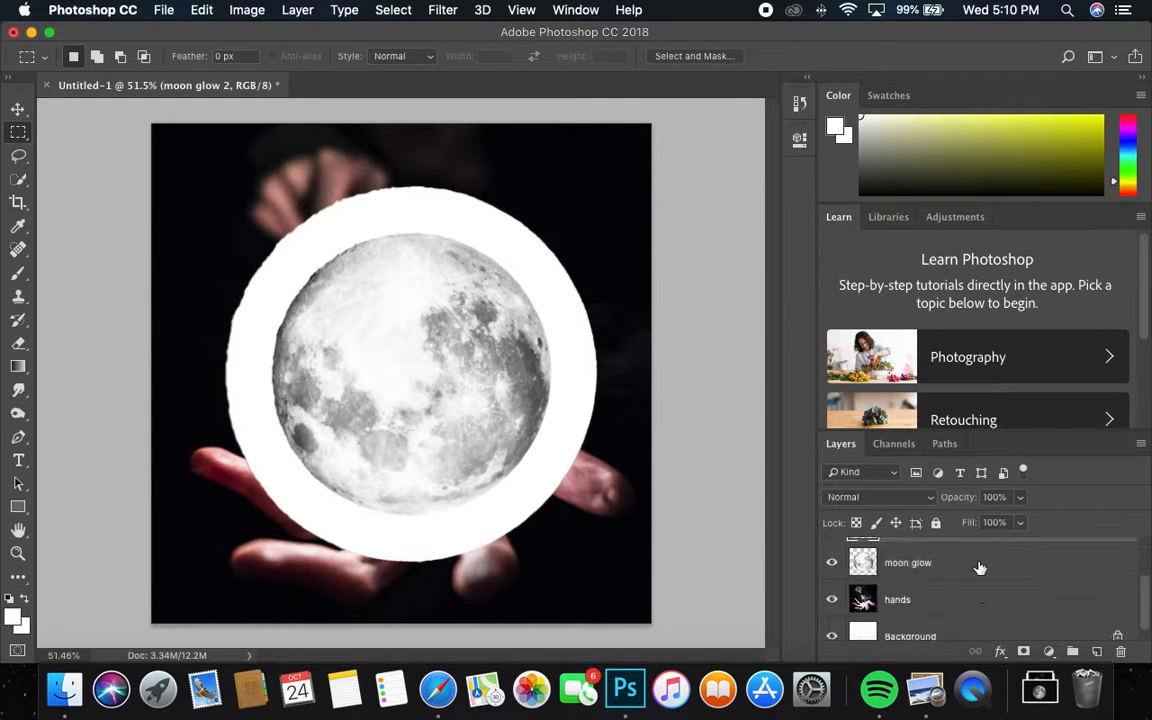
pyautogui.scroll(1, 918, 566)
pyautogui.click(921, 585)
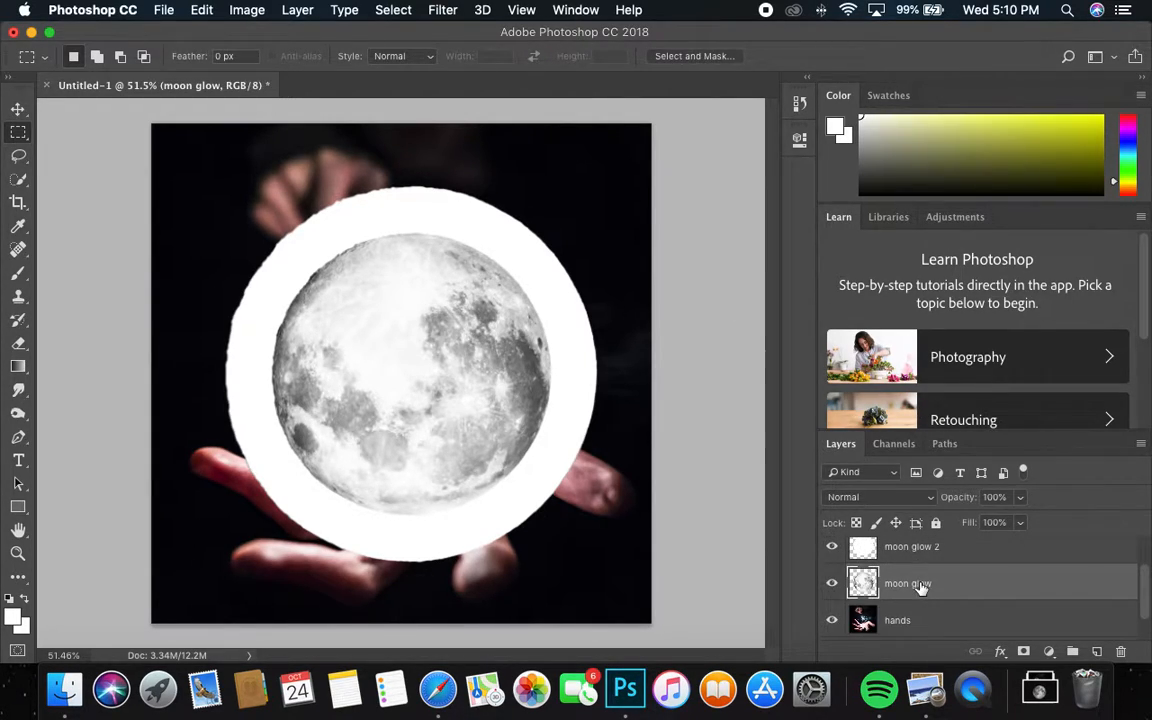
pyautogui.press('Delete')
pyautogui.scroll(1, 885, 586)
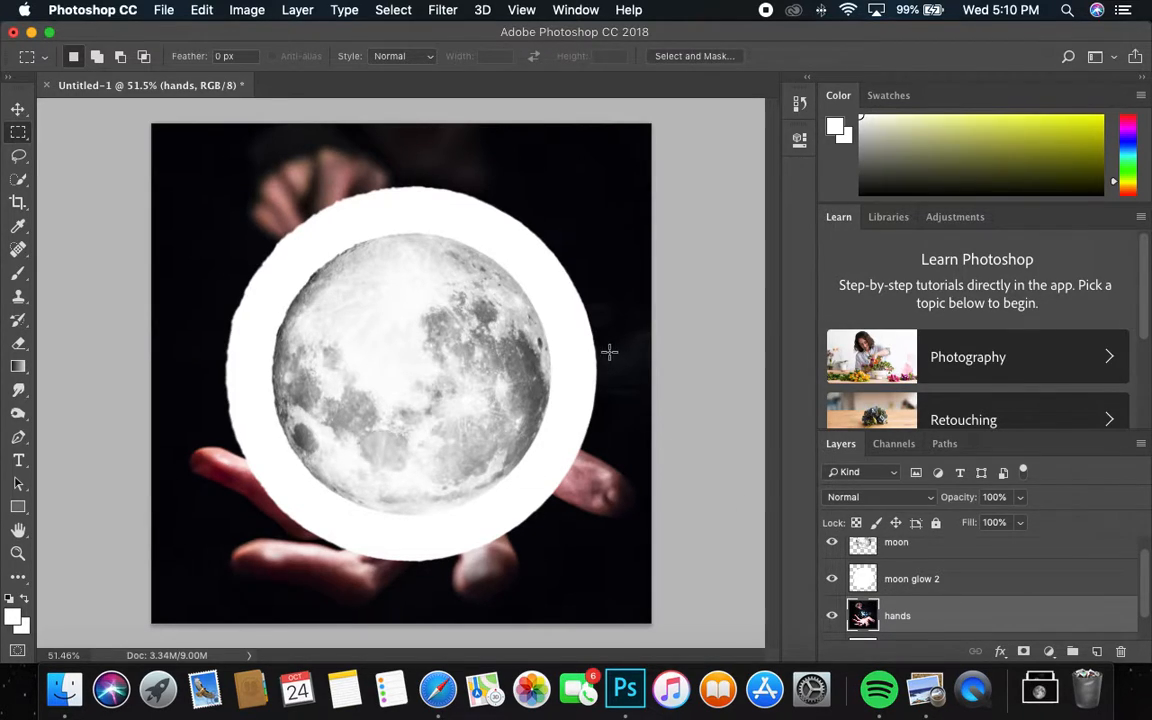
pyautogui.click(910, 585)
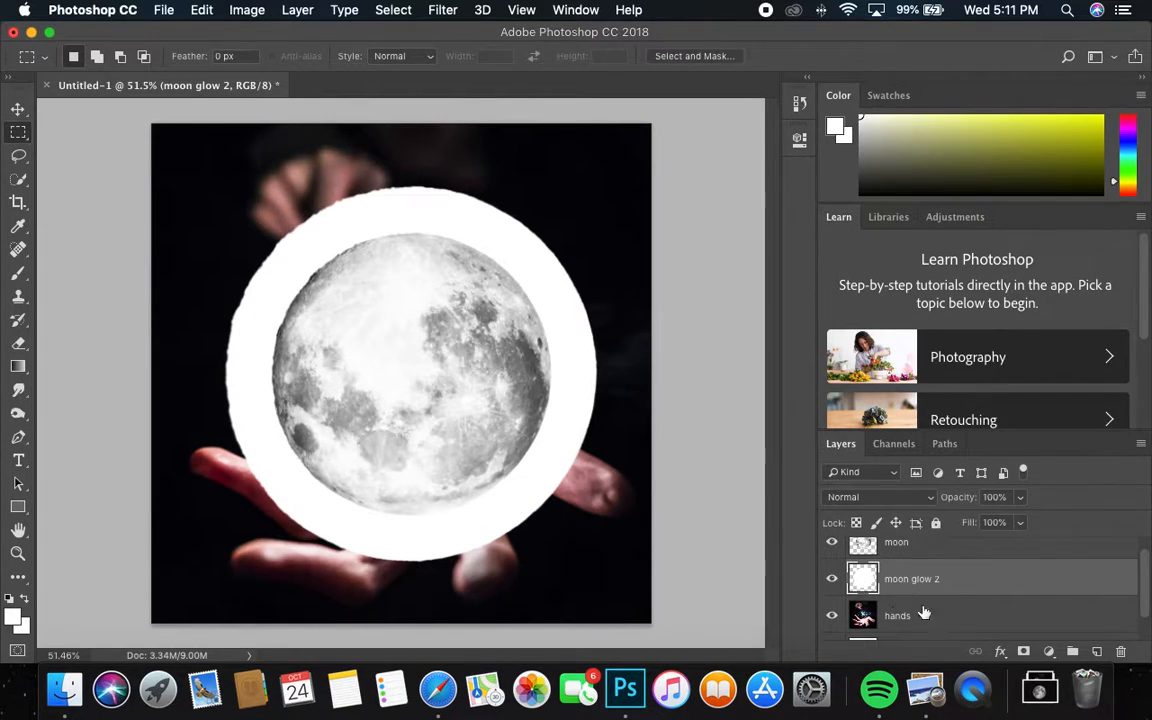
pyautogui.scroll(1, 915, 608)
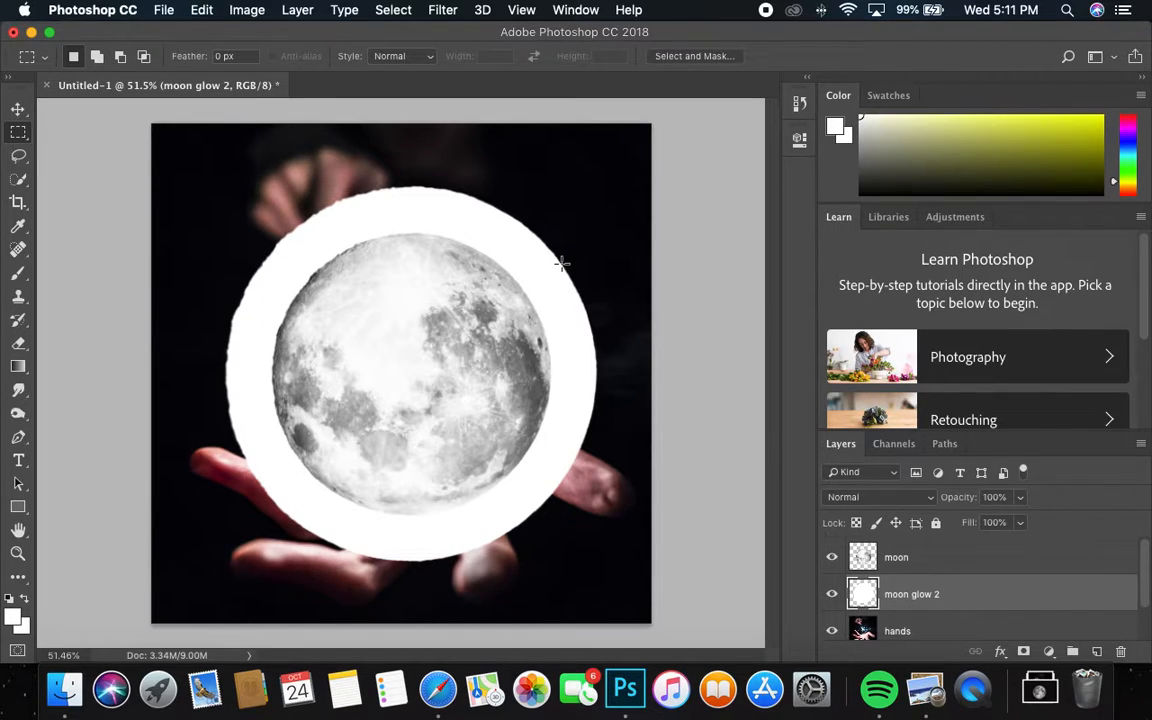
# Step: Box Blur the white disc behind the moon, raising the radius from 20 to 48
pyautogui.click(395, 10)
pyautogui.moveTo(443, 10)
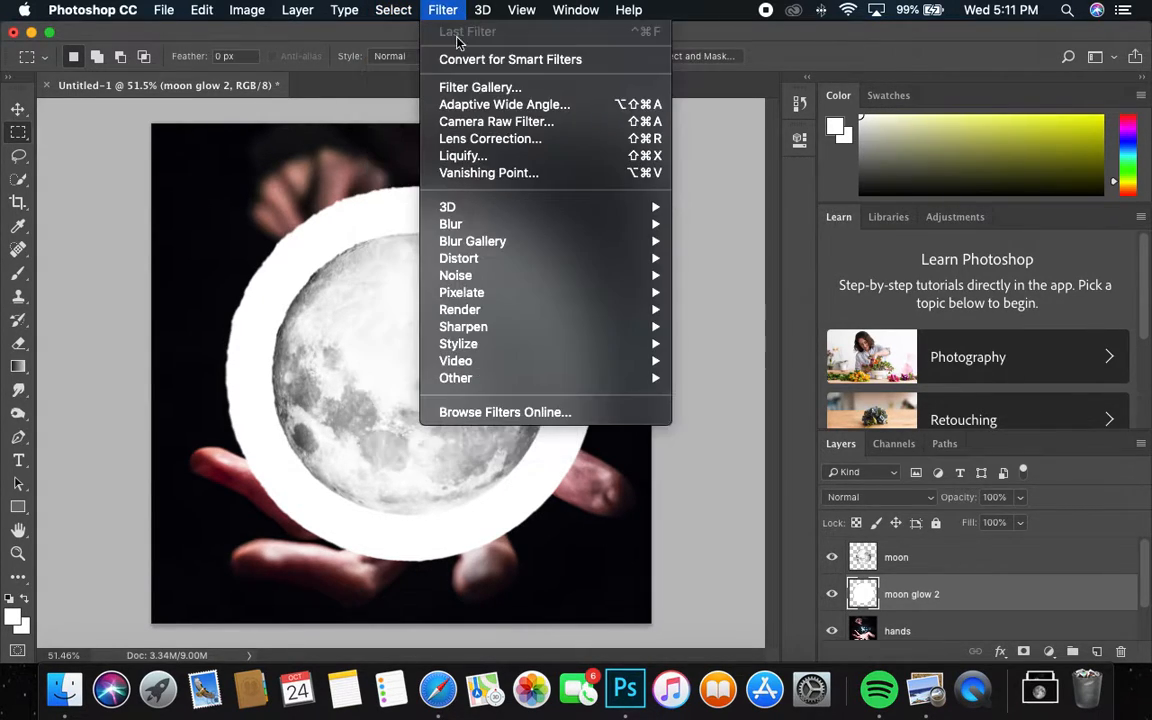
pyautogui.moveTo(530, 232)
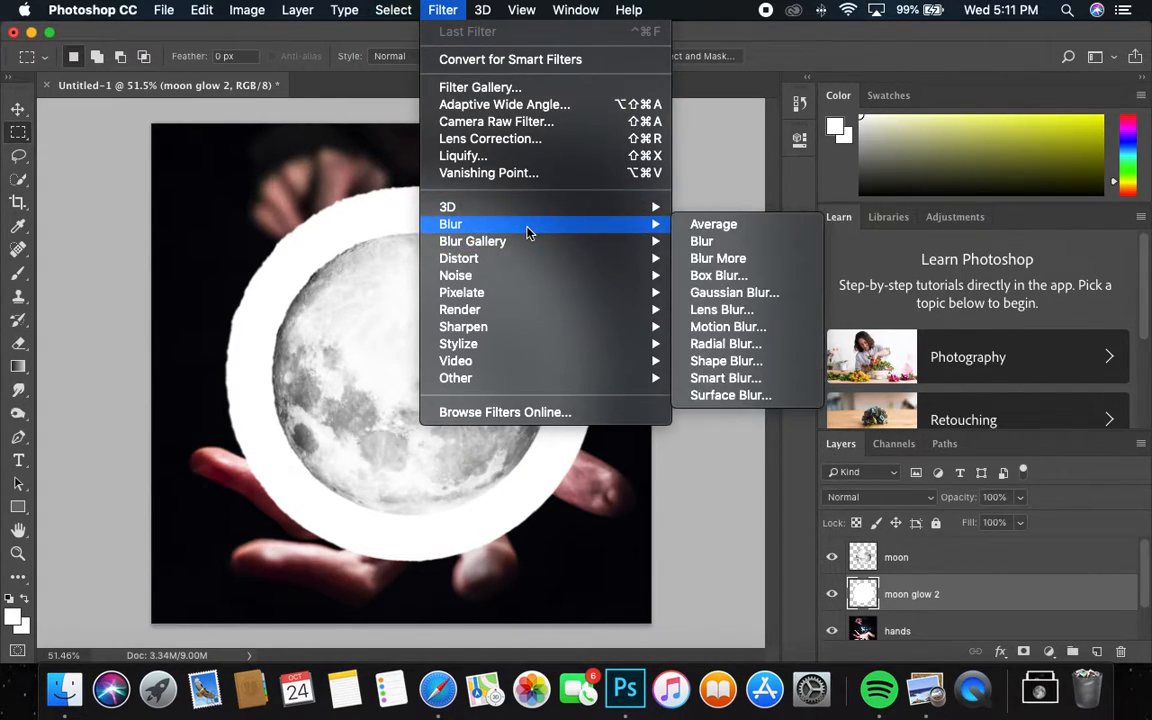
pyautogui.click(726, 280)
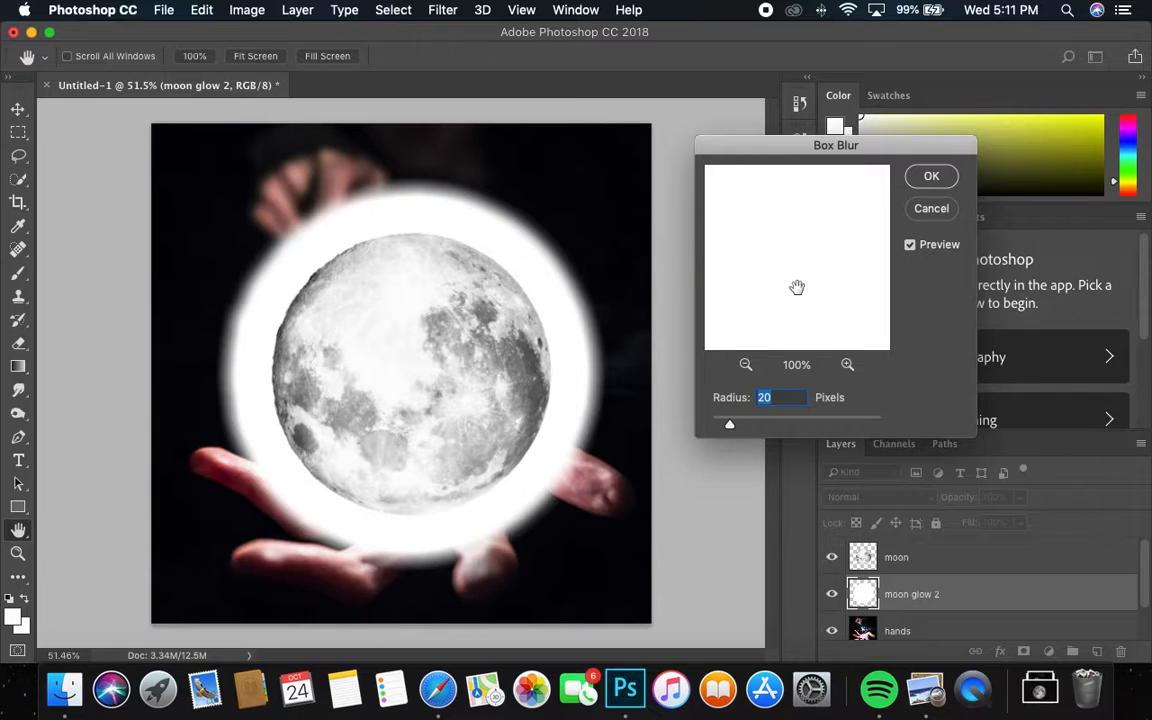
pyautogui.click(532, 226)
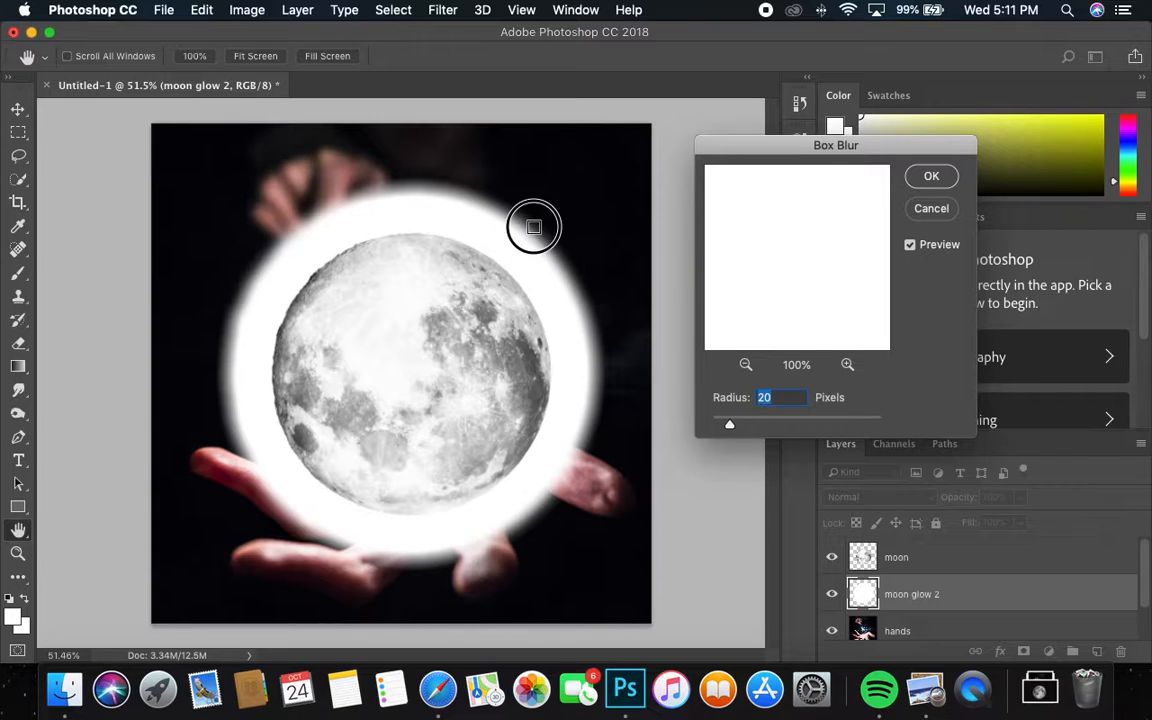
pyautogui.moveTo(794, 269); pyautogui.dragTo(795, 228)
pyautogui.moveTo(733, 425); pyautogui.dragTo(790, 420)
# Step: Apply the blur and fade the moon glow 2 layer to about 57% opacity
pyautogui.click(931, 176)
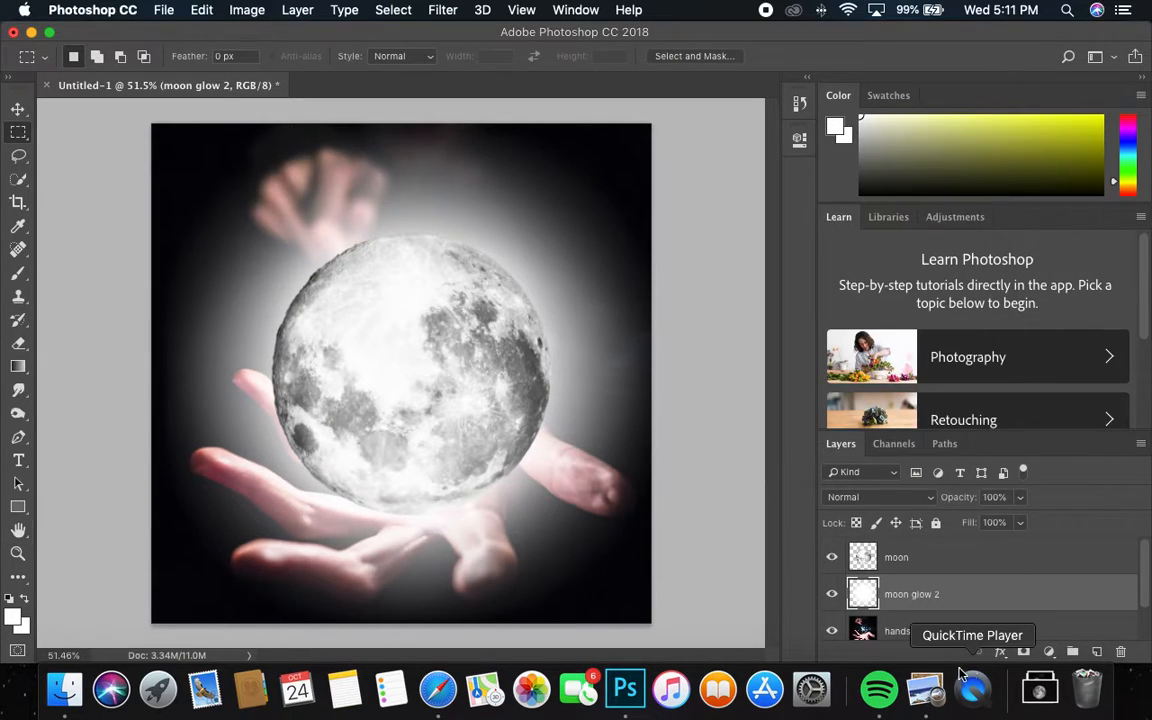
pyautogui.click(1019, 498)
pyautogui.moveTo(1019, 517); pyautogui.dragTo(985, 520)
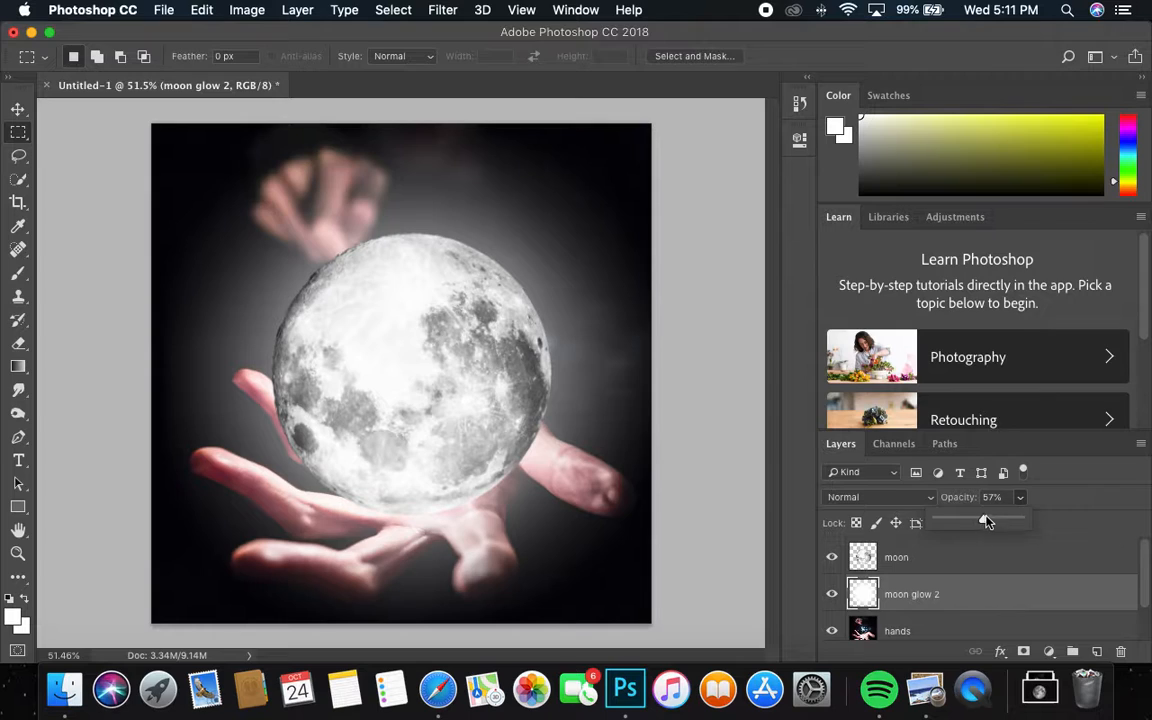
# Step: Box Blur the glow again at radius 273, then toggle the layer off and on to compare
pyautogui.click(393, 10)
pyautogui.moveTo(443, 10)
pyautogui.moveTo(503, 245)
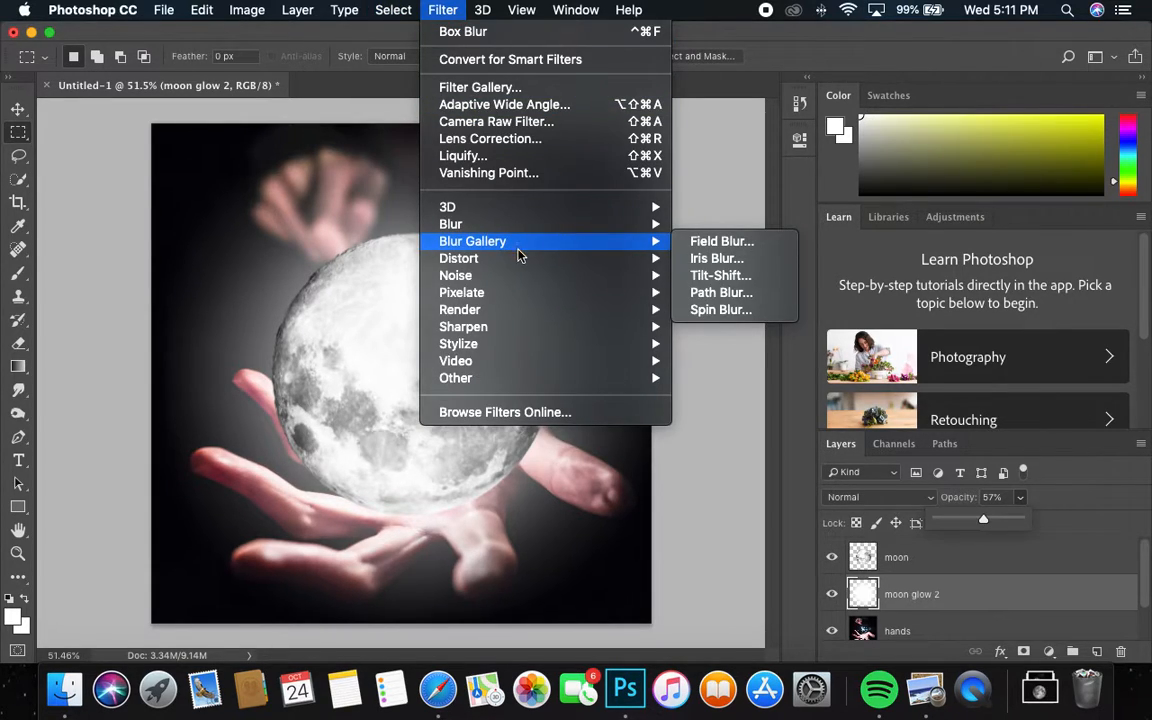
pyautogui.moveTo(591, 225)
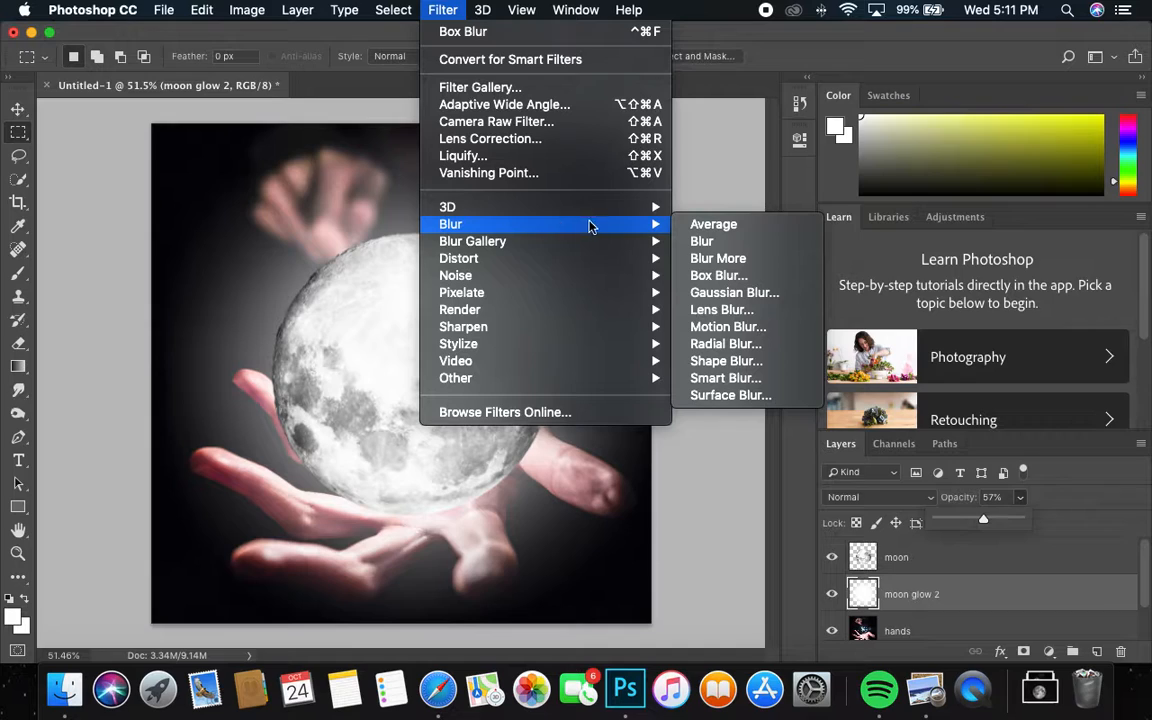
pyautogui.click(740, 278)
pyautogui.moveTo(811, 428); pyautogui.dragTo(821, 428)
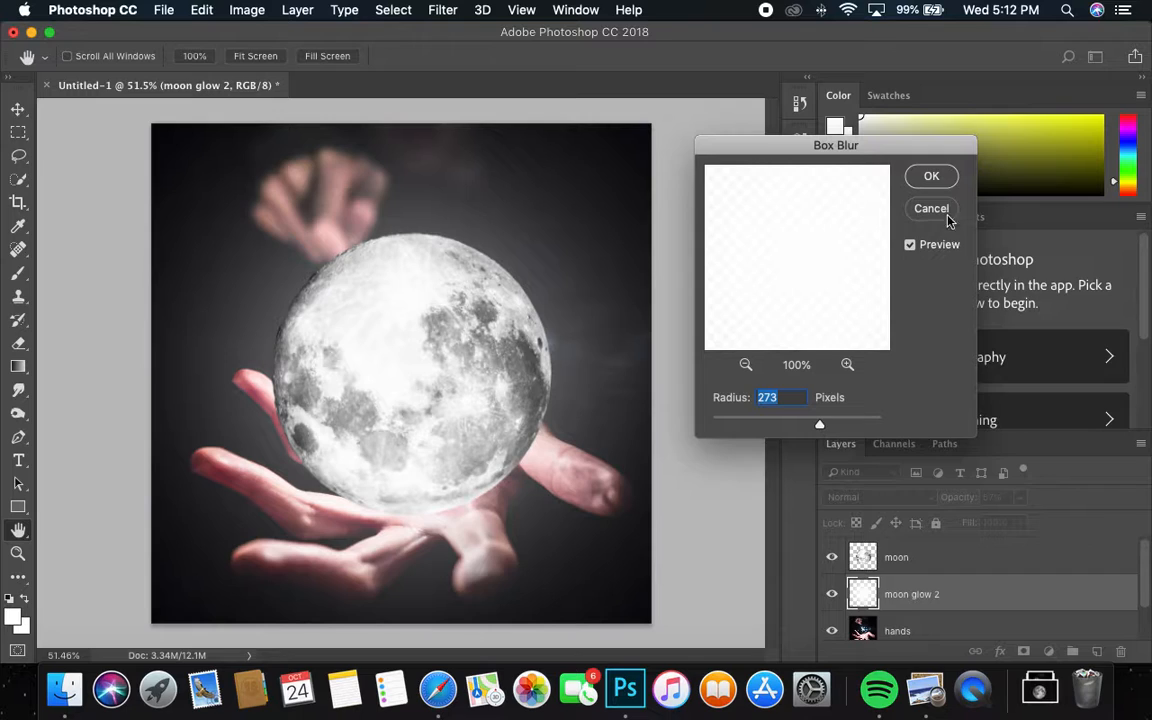
pyautogui.click(931, 177)
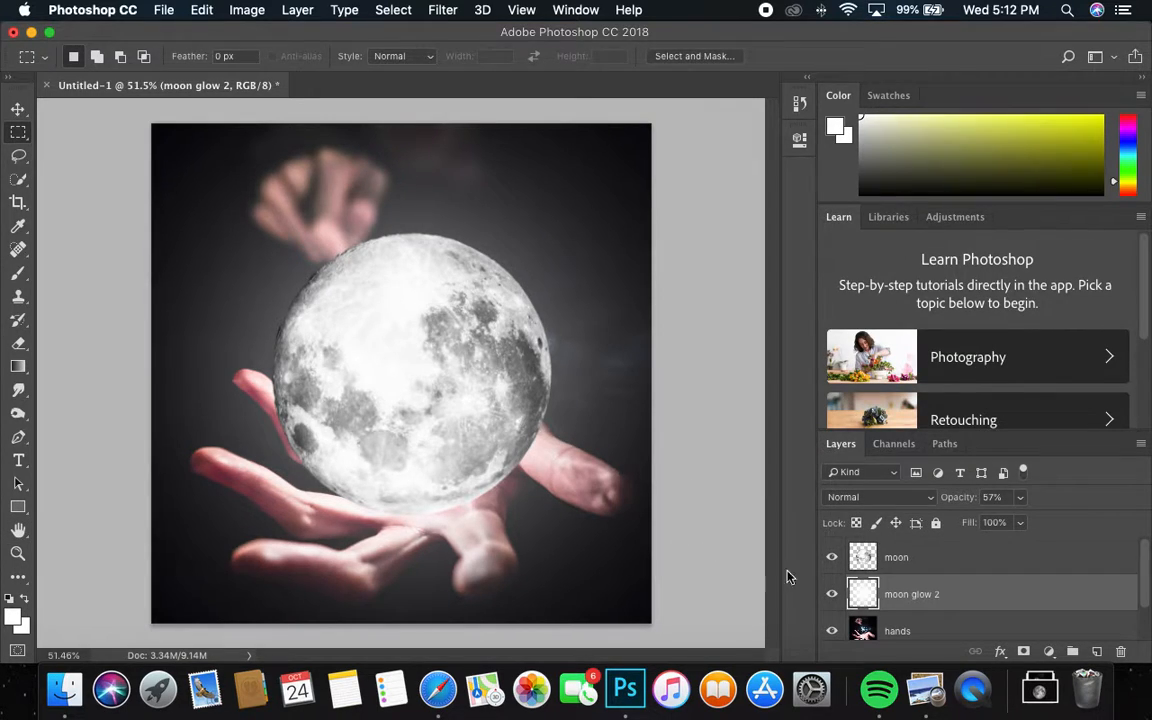
pyautogui.click(828, 594)
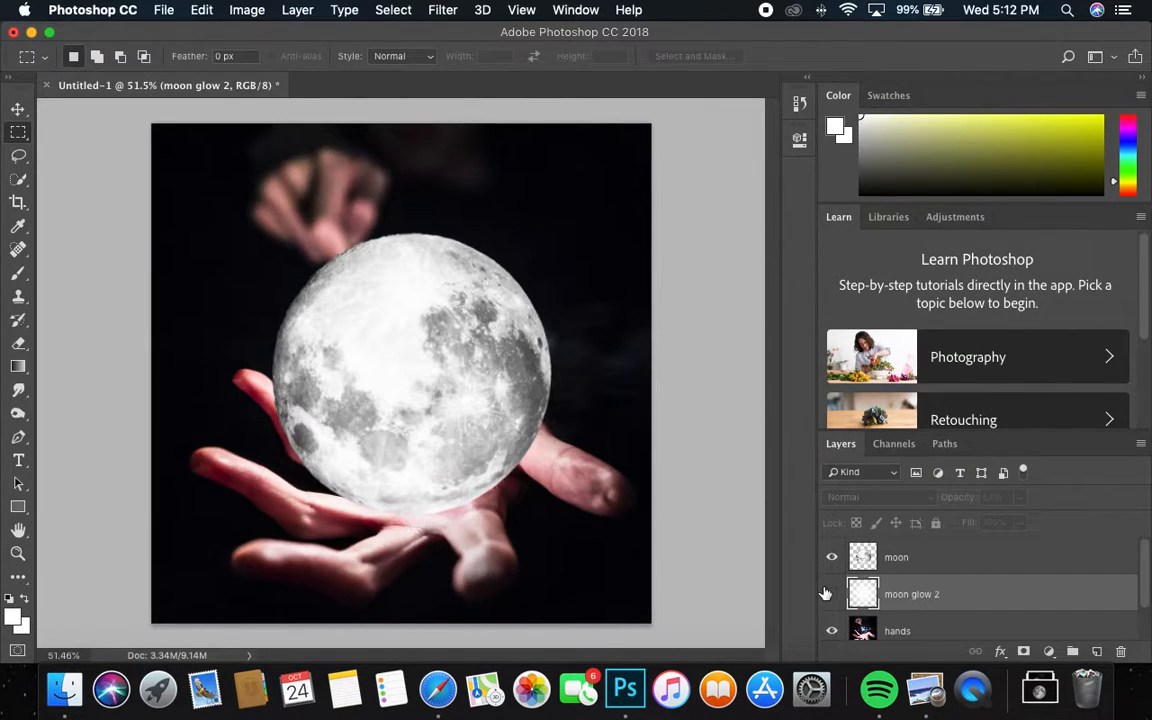
pyautogui.click(830, 595)
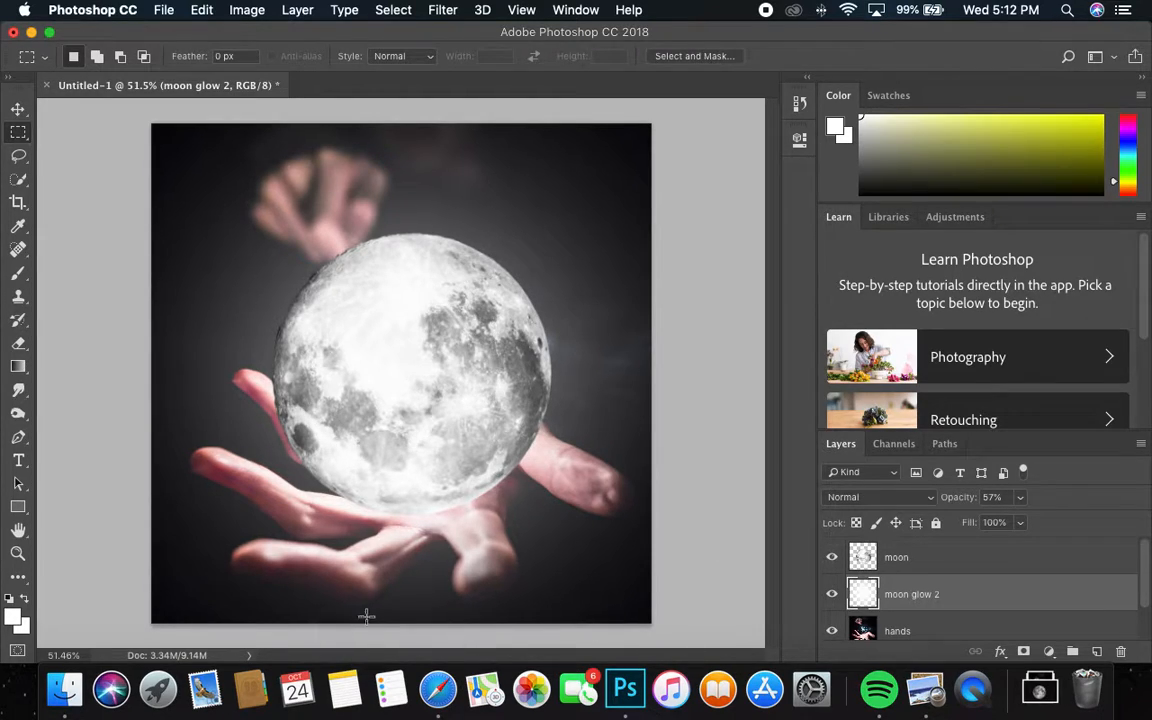
# Step: Apply Levels to the moon layer with input levels 73, 0.36 and 193
pyautogui.click(912, 570)
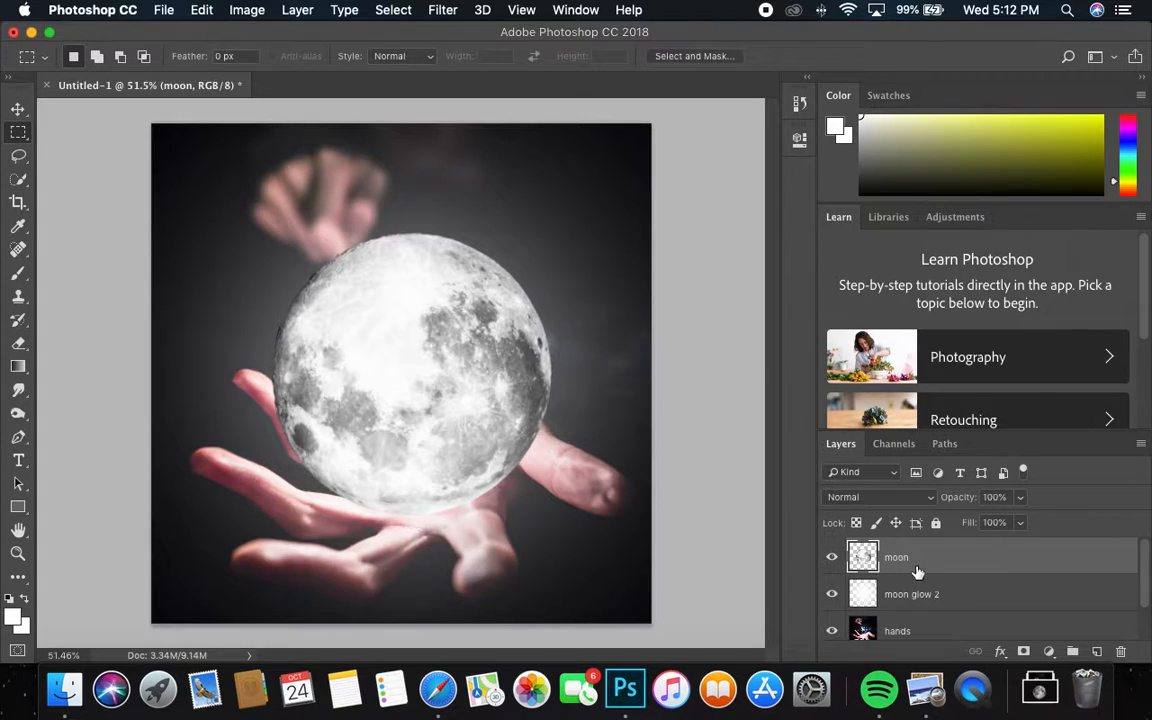
pyautogui.click(244, 10)
pyautogui.moveTo(358, 62)
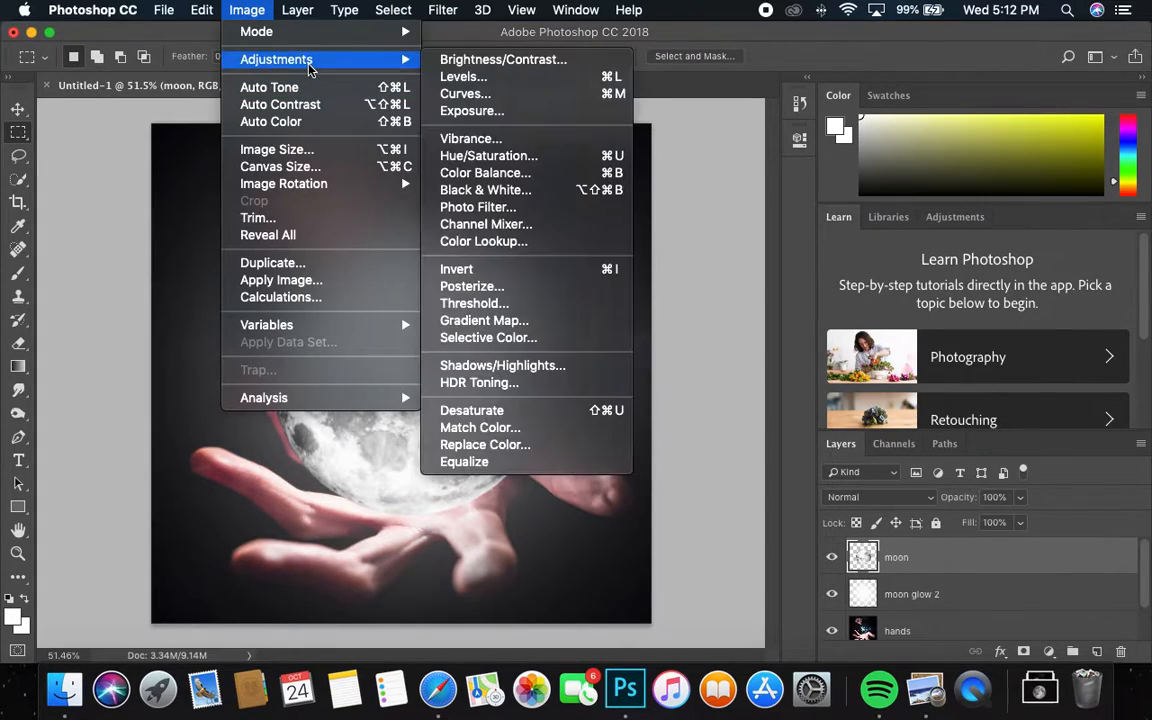
pyautogui.click(500, 77)
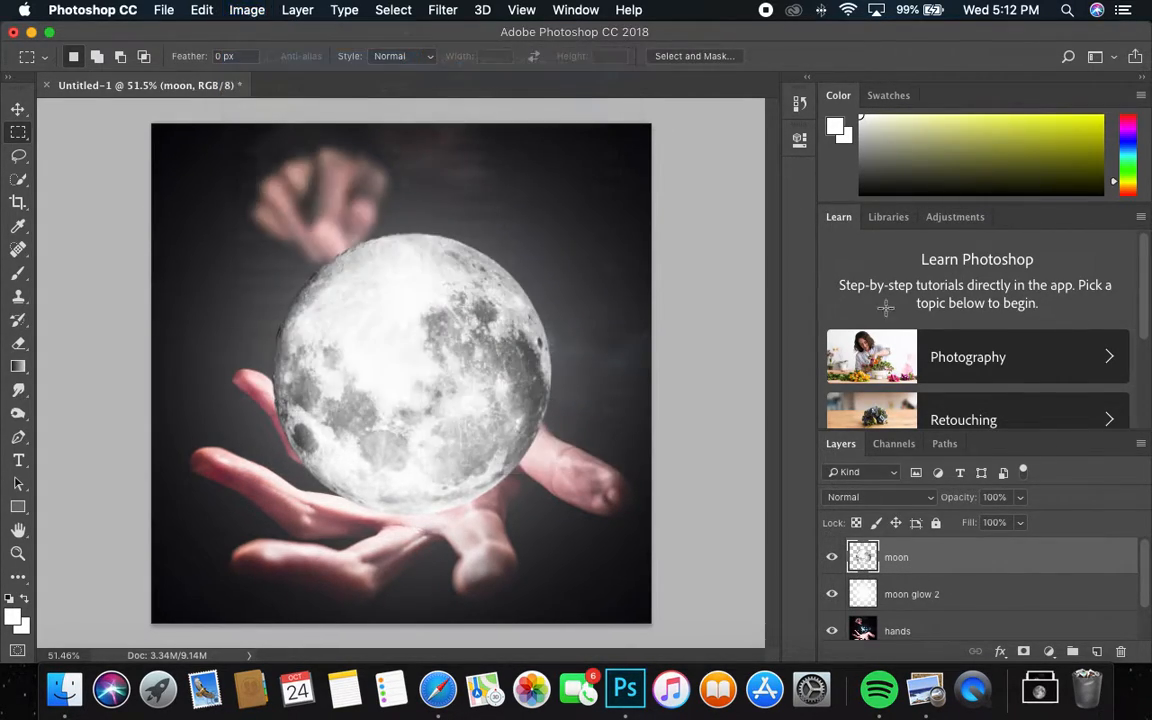
pyautogui.moveTo(872, 270); pyautogui.dragTo(1021, 265)
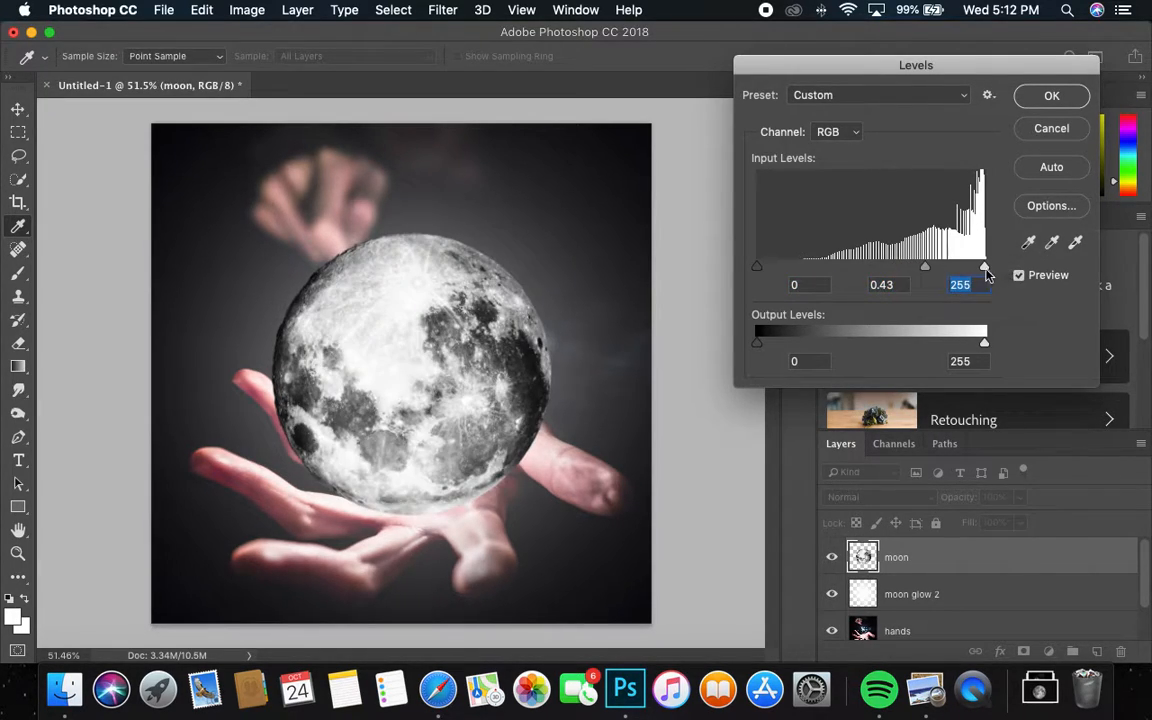
pyautogui.moveTo(757, 267); pyautogui.dragTo(836, 268)
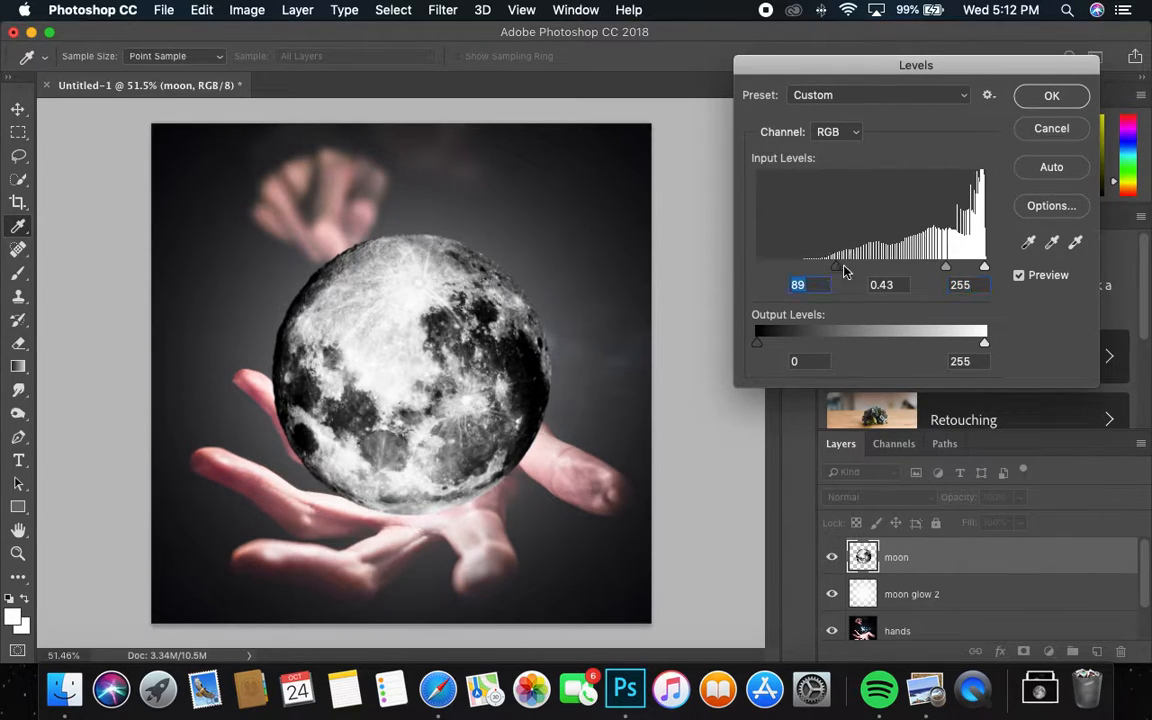
pyautogui.moveTo(947, 267); pyautogui.dragTo(914, 266)
pyautogui.moveTo(838, 268)
pyautogui.mouseDown()
pyautogui.moveTo(756, 268)
pyautogui.moveTo(838, 267)
pyautogui.moveTo(810, 265)
pyautogui.moveTo(828, 267)
pyautogui.mouseUp()
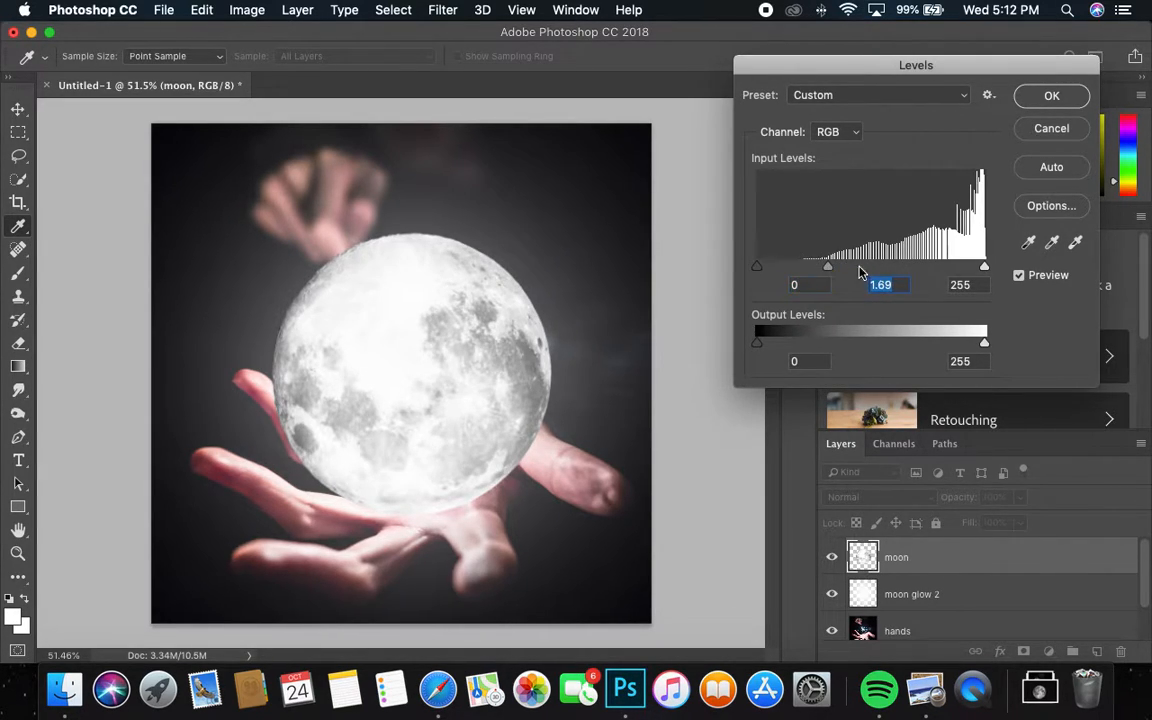
pyautogui.moveTo(984, 268); pyautogui.dragTo(948, 268)
pyautogui.moveTo(760, 272); pyautogui.dragTo(904, 268)
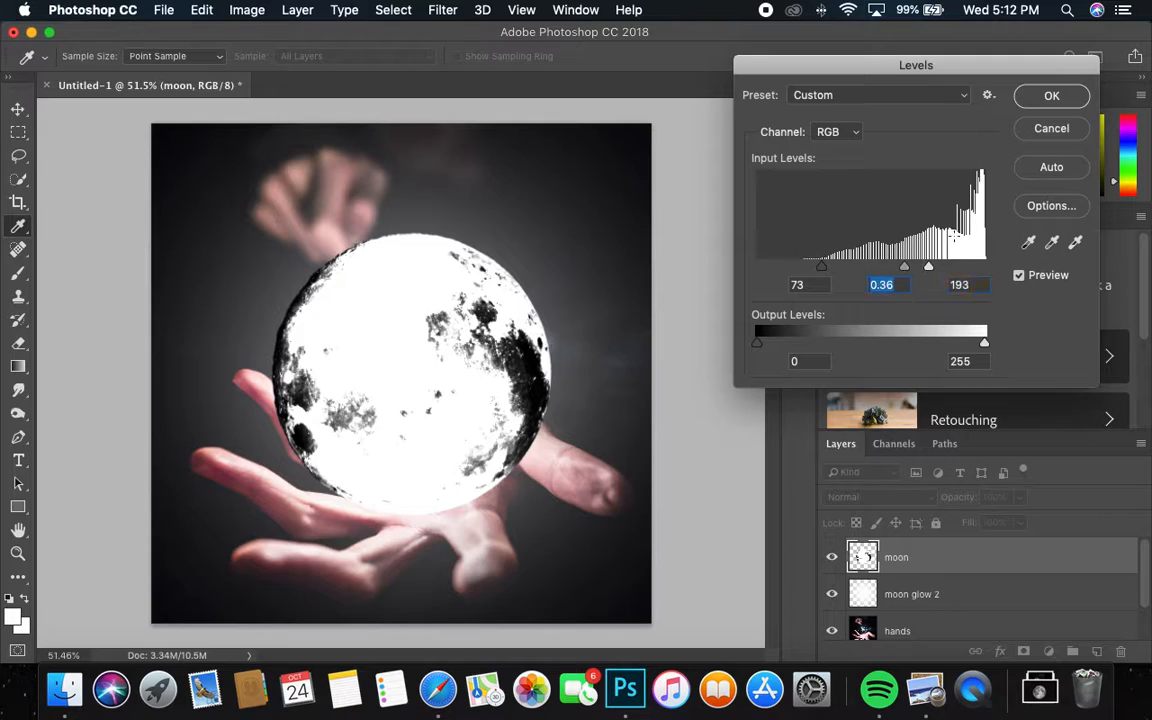
pyautogui.click(1044, 102)
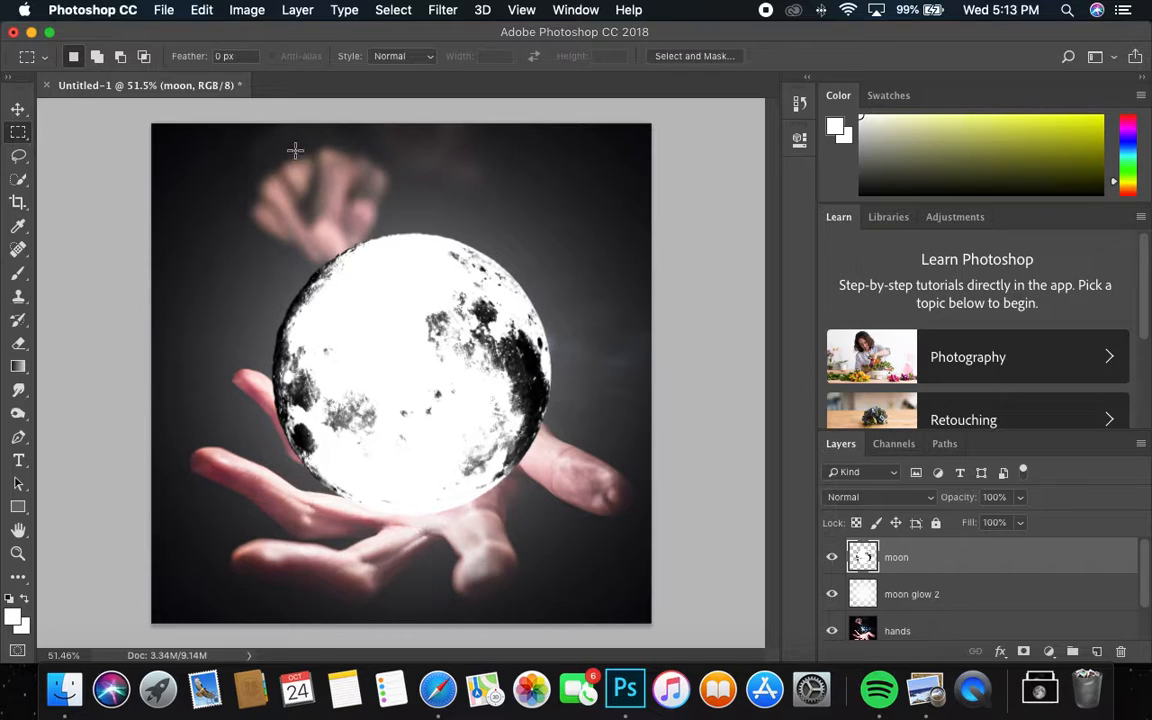
# Step: Search Unsplash for 'stars' and download the starry sky silhouette photo
pyautogui.click(433, 690)
pyautogui.click(88, 90)
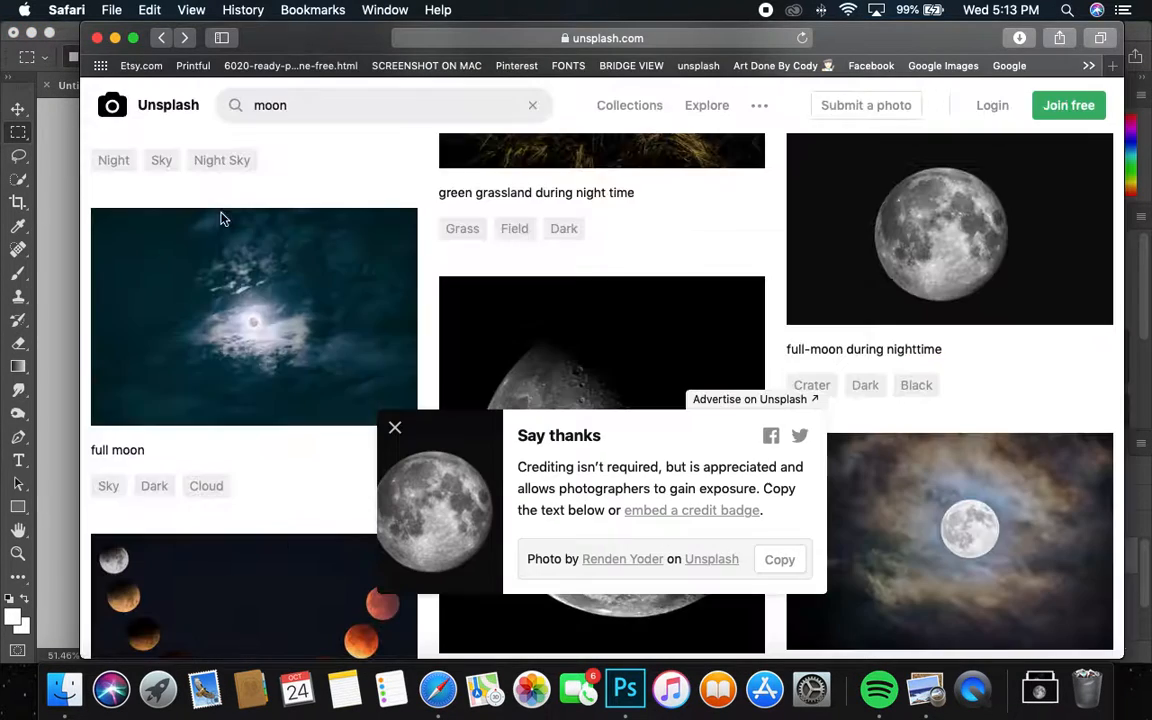
pyautogui.doubleClick(274, 104)
pyautogui.write('stars')
pyautogui.press('Return')
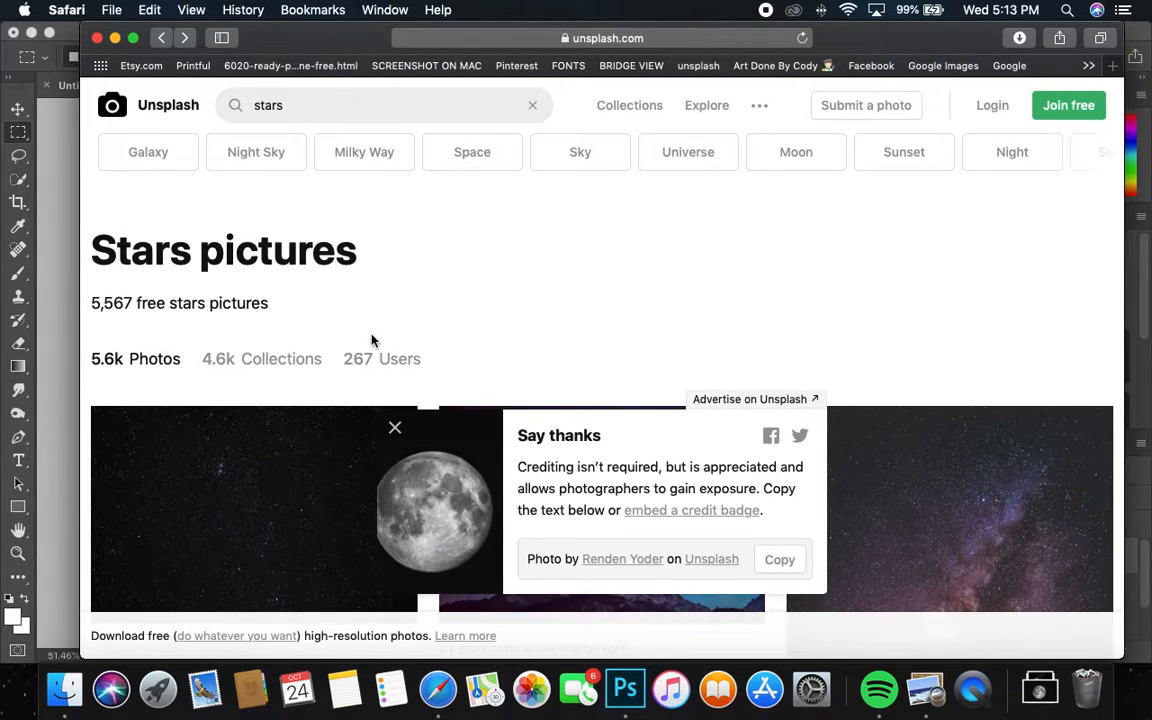
pyautogui.click(395, 427)
pyautogui.scroll(-8, 489, 399)
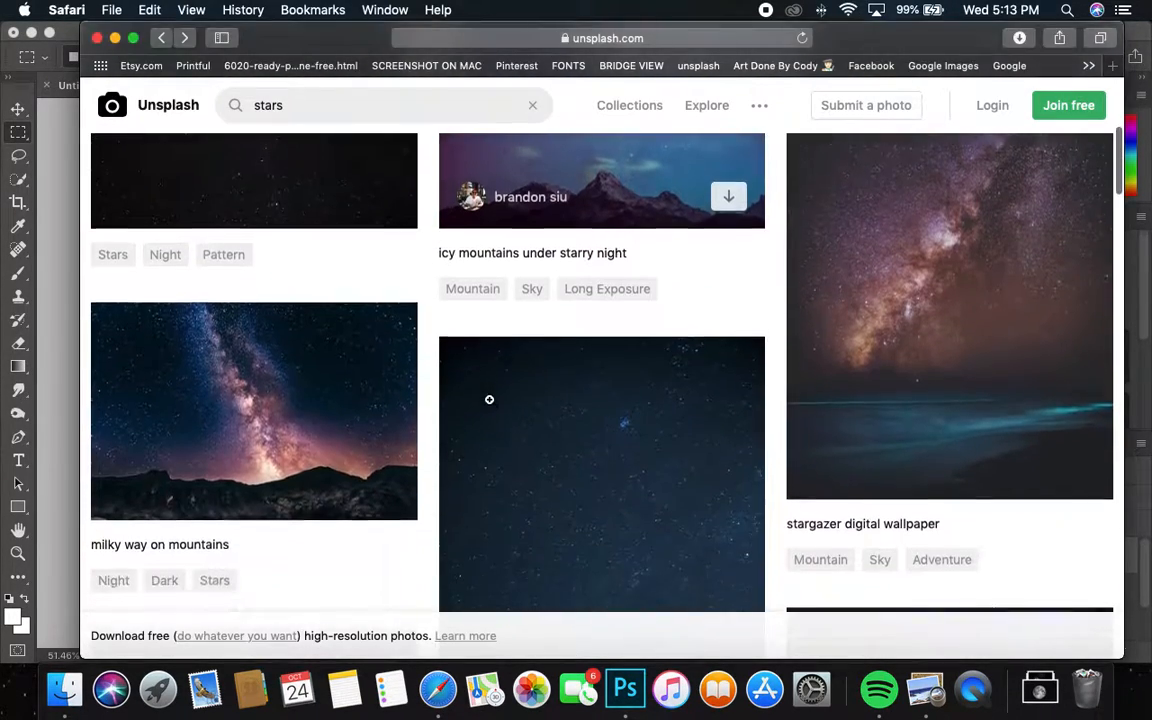
pyautogui.scroll(-15, 489, 399)
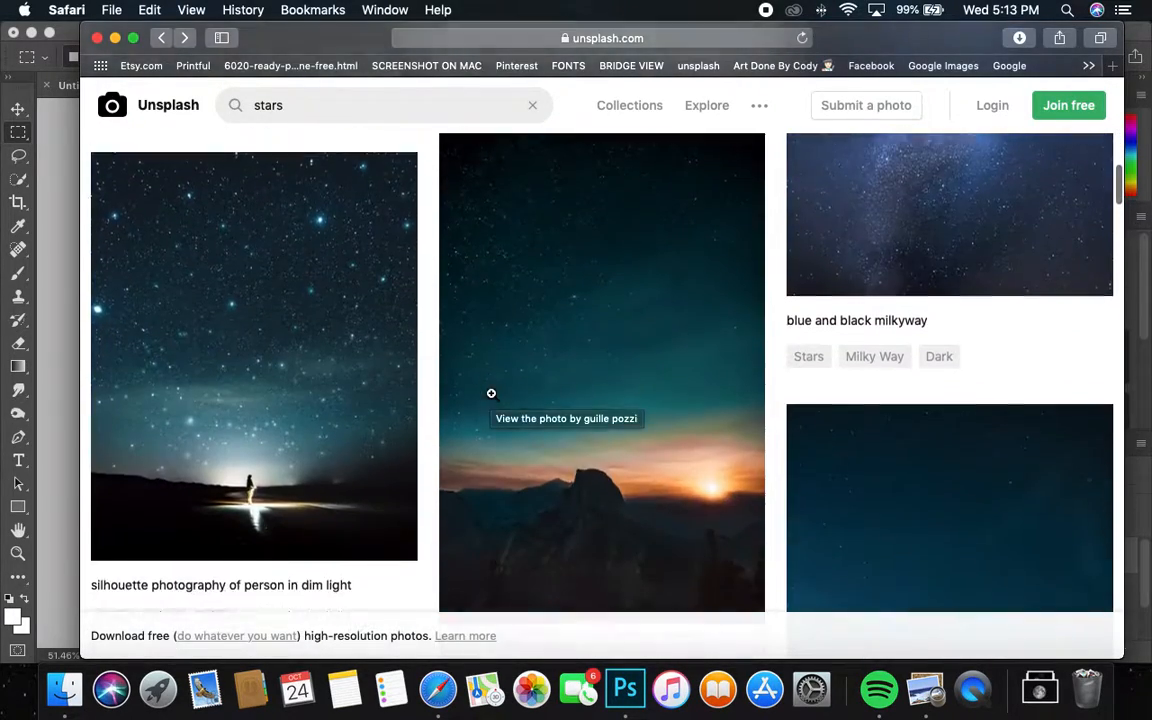
pyautogui.scroll(-4, 491, 393)
pyautogui.scroll(4, 463, 406)
pyautogui.click(309, 285)
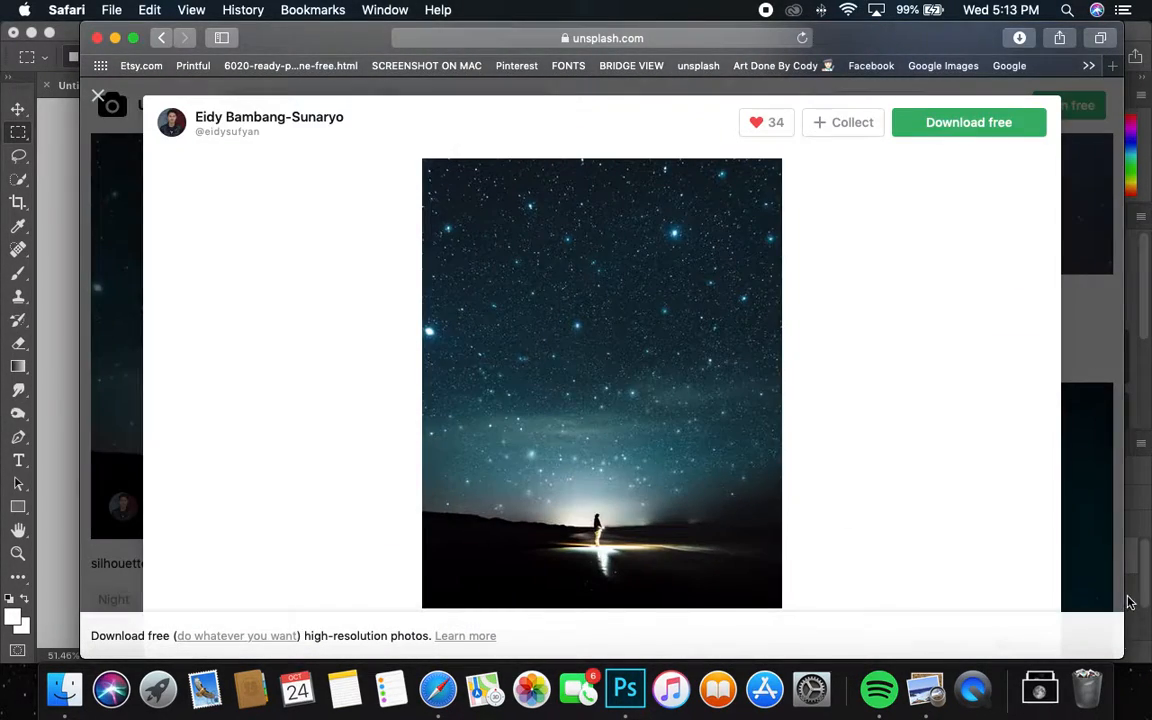
pyautogui.click(944, 121)
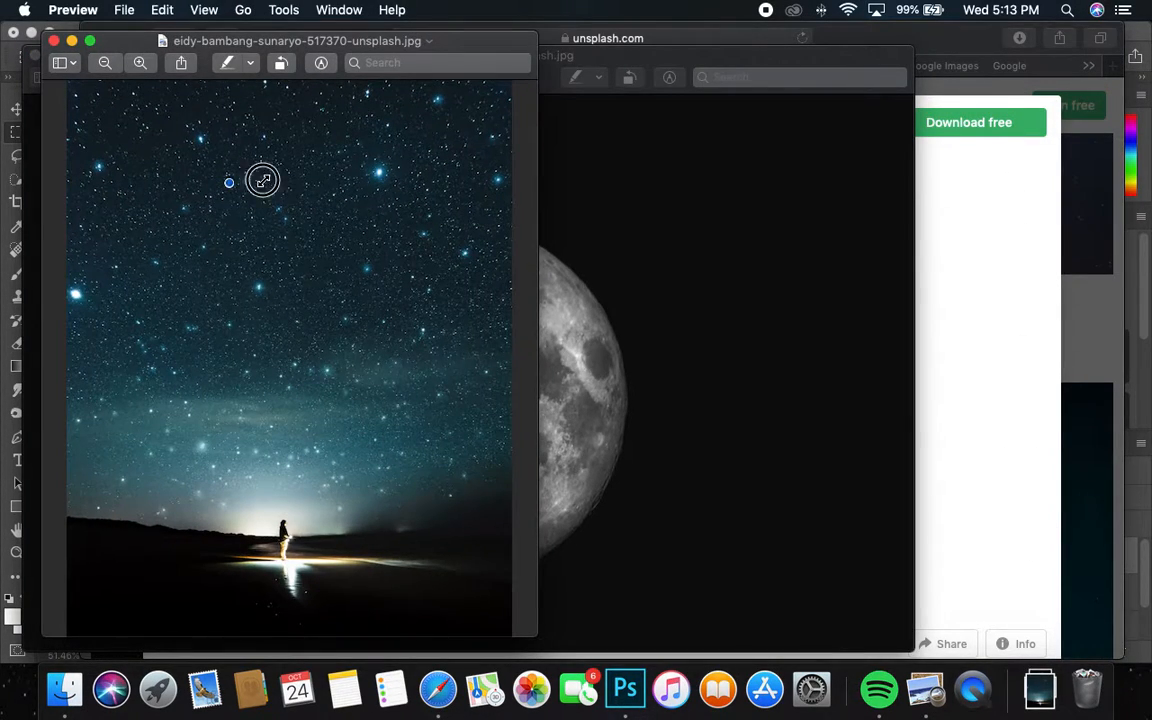
# Step: Copy the starry sky image in Preview and bring Photoshop back to the front
pyautogui.click(176, 9)
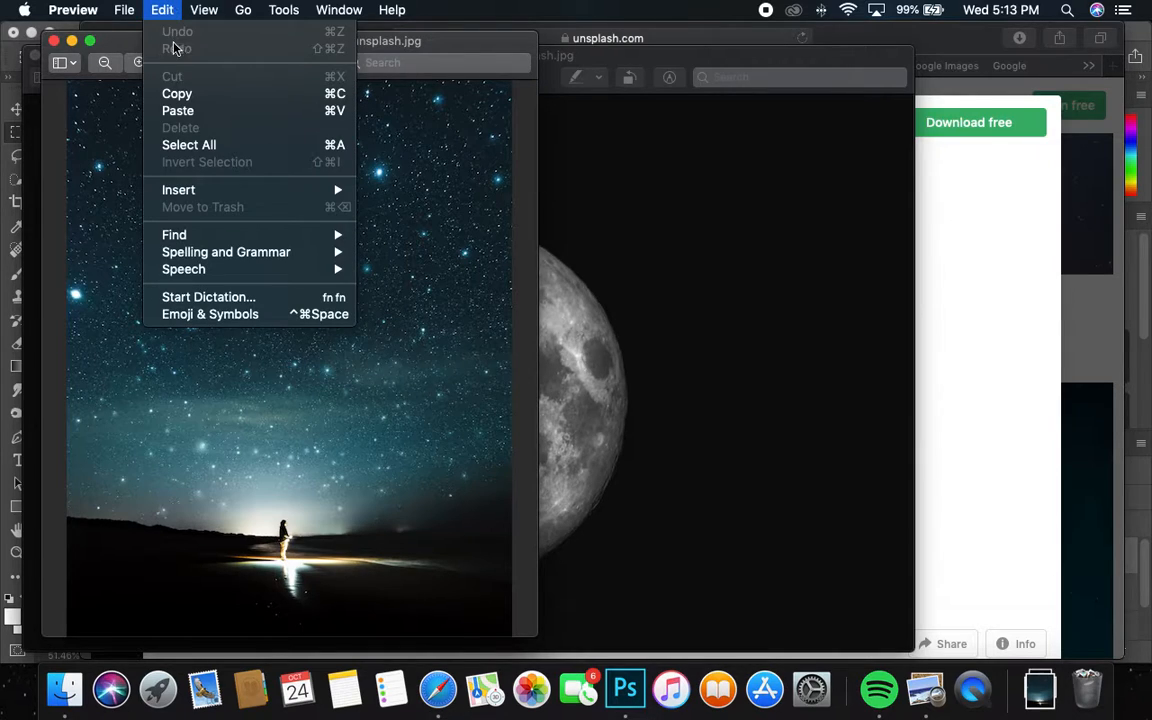
pyautogui.click(185, 93)
pyautogui.click(1145, 38)
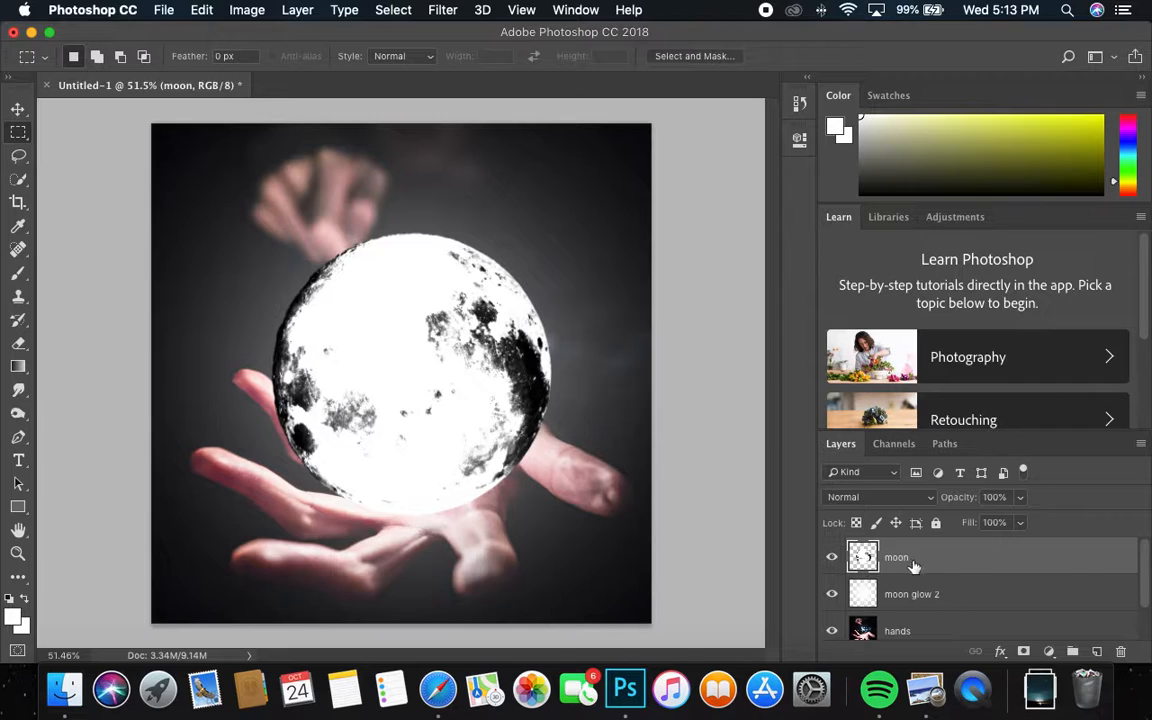
# Step: Paste the starry sky as a new layer and move it up and to the left
pyautogui.click(203, 10)
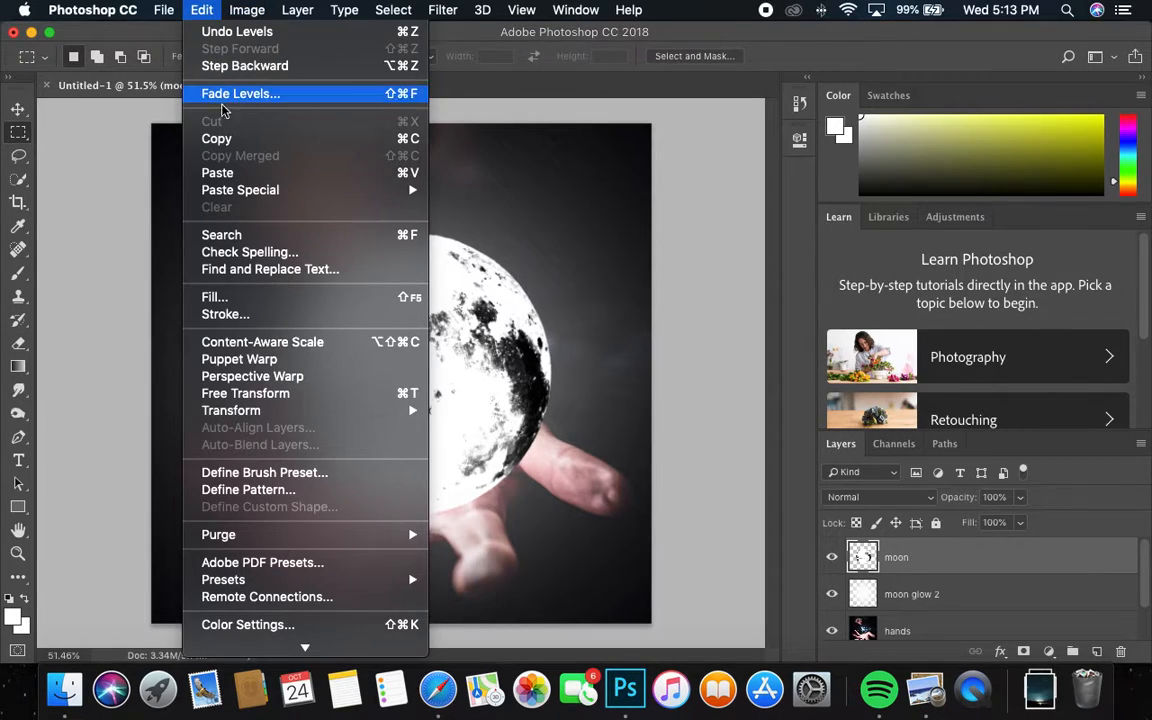
pyautogui.click(252, 172)
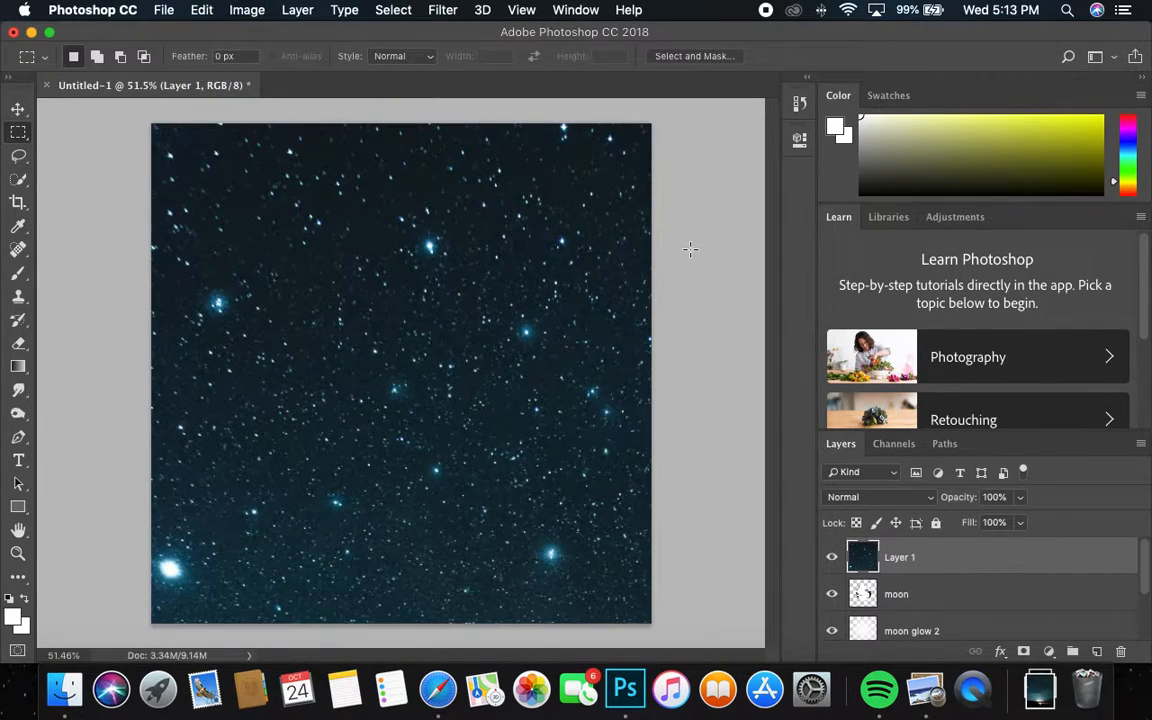
pyautogui.press('super+t')
pyautogui.moveTo(594, 253); pyautogui.dragTo(404, 232)
pyautogui.moveTo(690, 534); pyautogui.dragTo(496, 218)
pyautogui.press('Return')
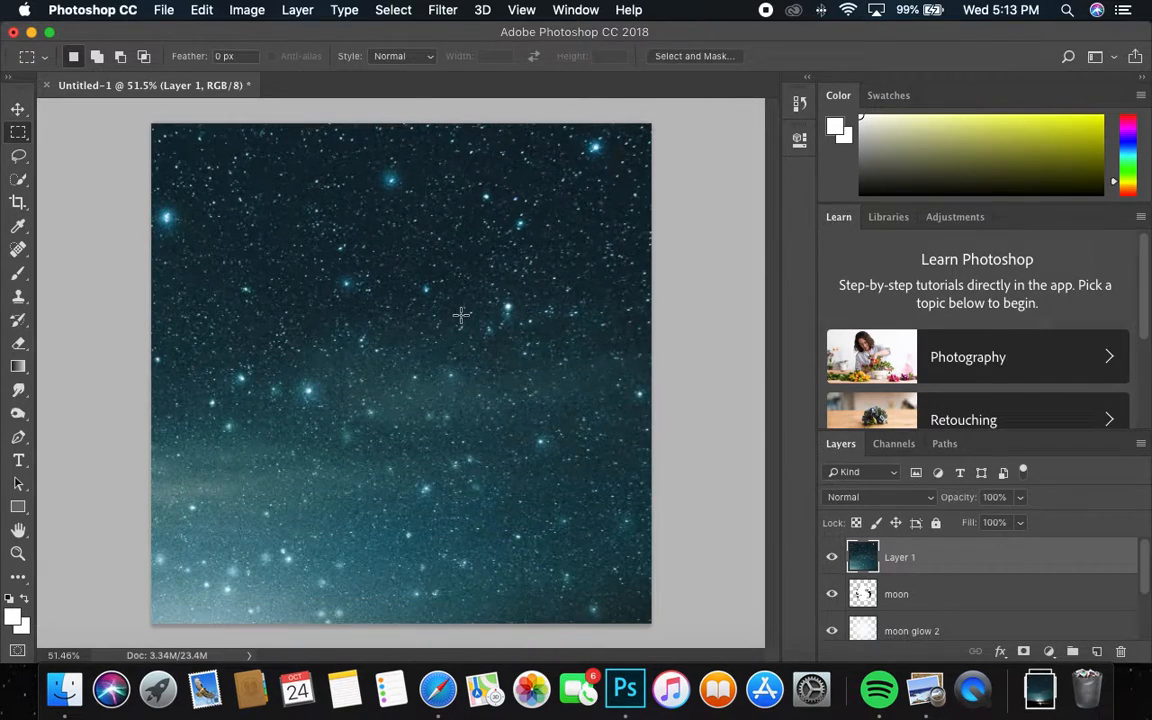
# Step: Reposition the sky layer so its glowing horizon sits along the bottom
pyautogui.press('super+t')
pyautogui.moveTo(599, 330); pyautogui.dragTo(473, 442)
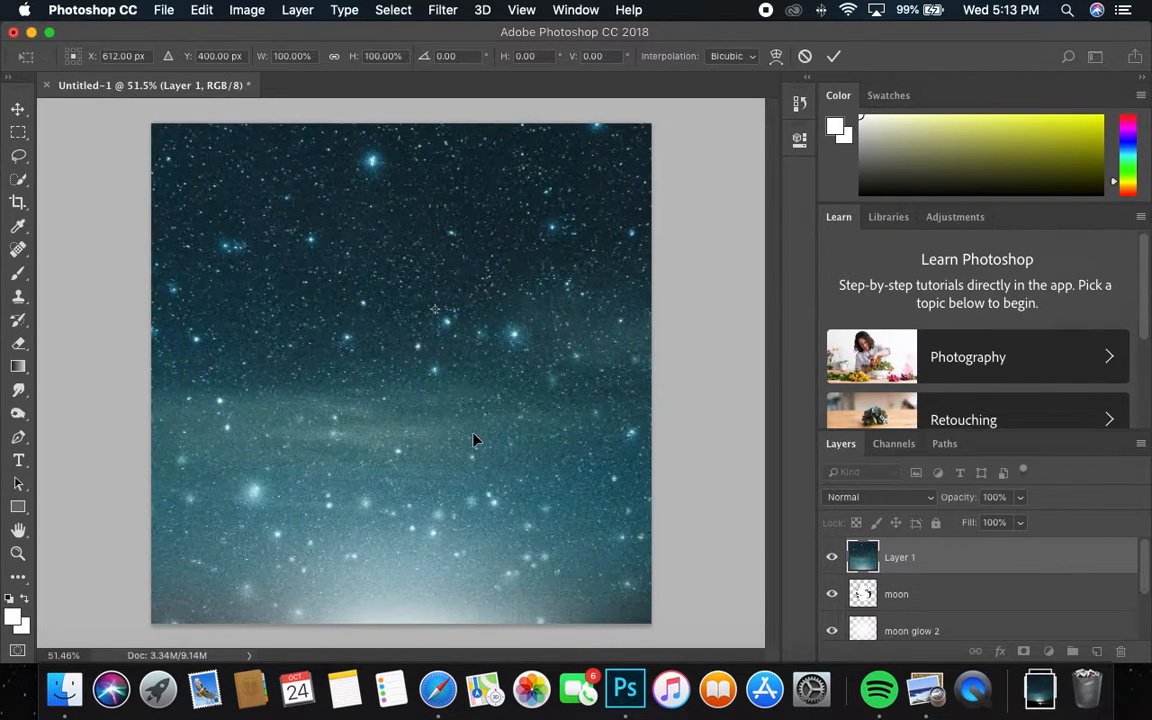
pyautogui.press('Return')
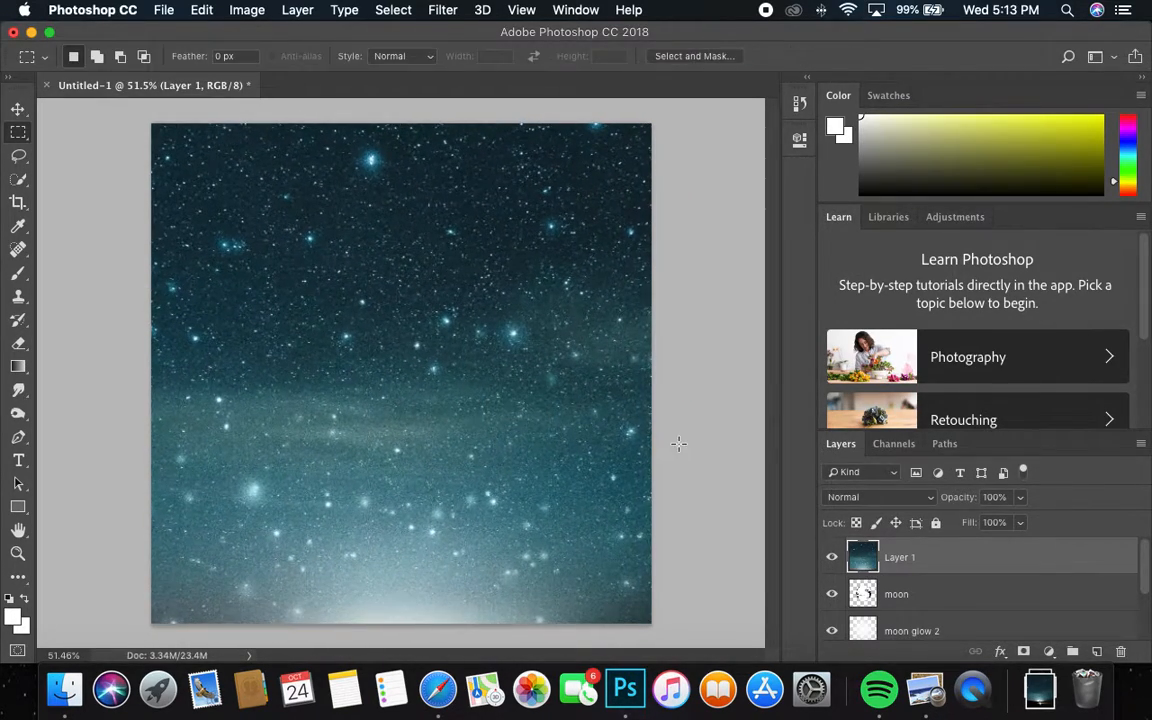
# Step: Try Darken, Multiply, Lighten, Screen, Color Dodge, Linear Dodge, Lighter Color and Overlay blends on the sky
pyautogui.click(881, 498)
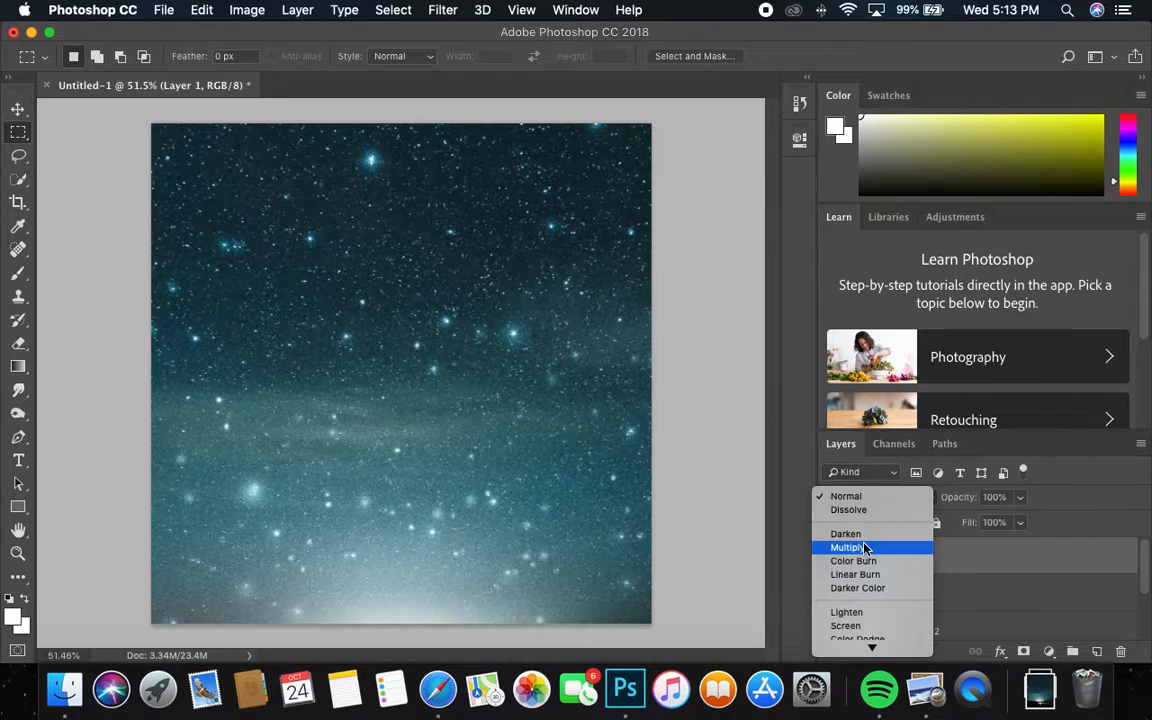
pyautogui.click(872, 533)
pyautogui.click(879, 497)
pyautogui.click(874, 508)
pyautogui.click(890, 500)
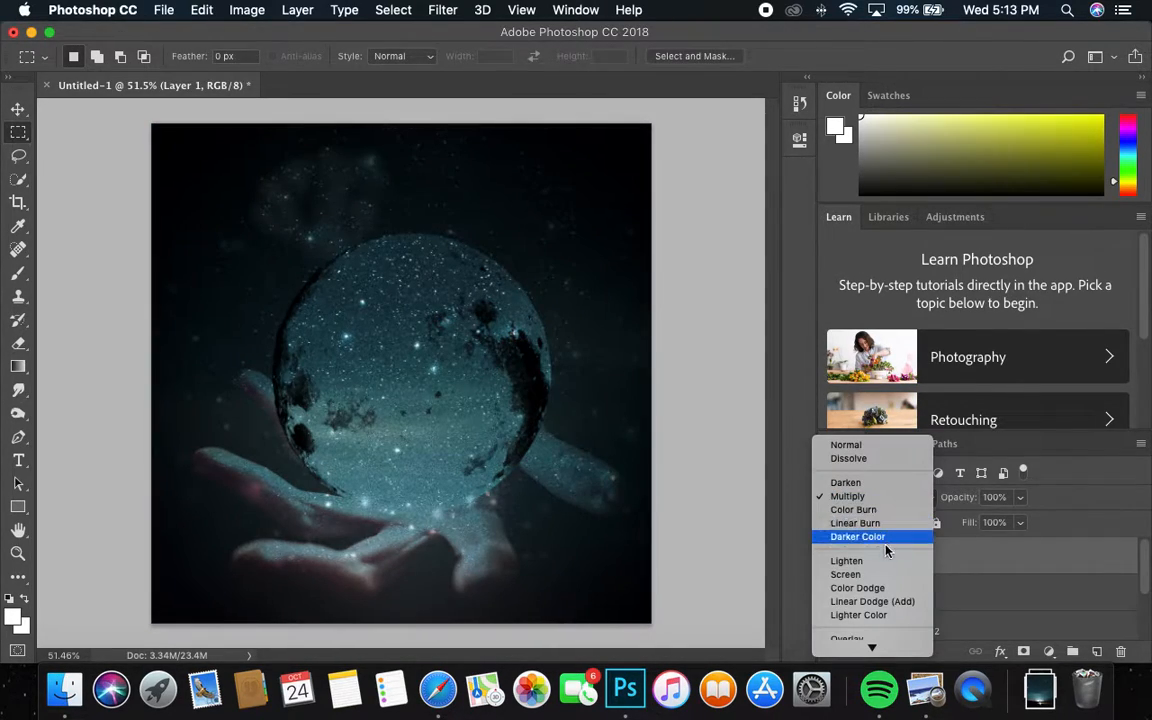
pyautogui.click(880, 560)
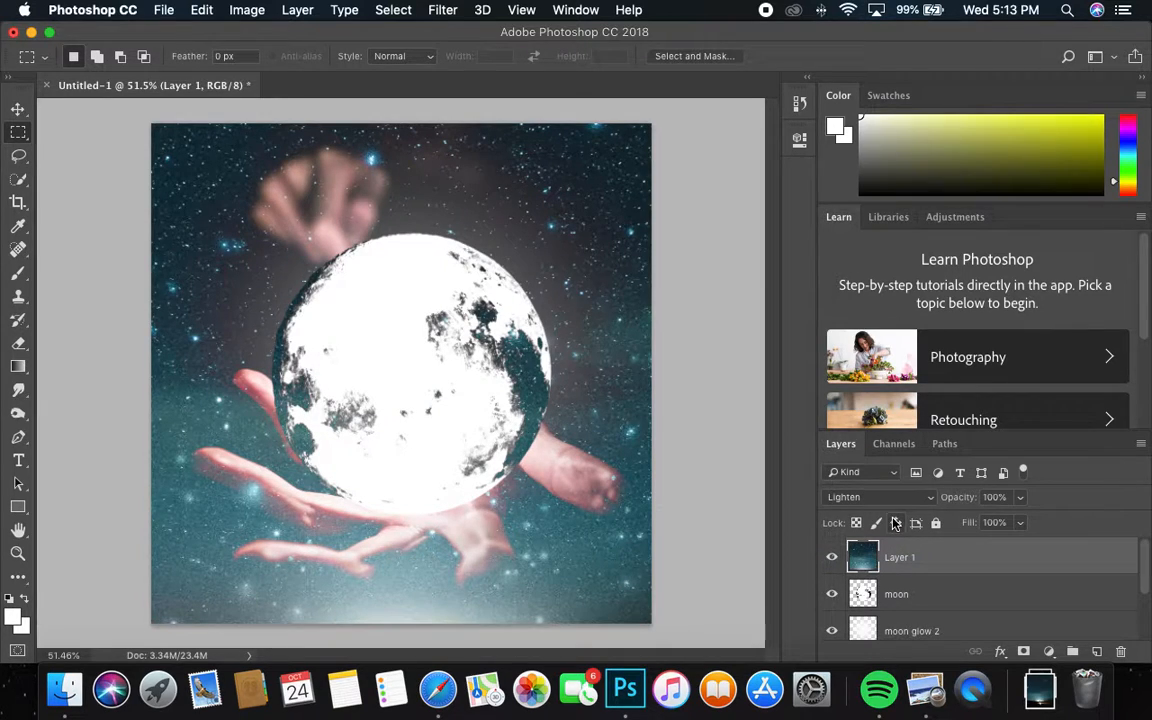
pyautogui.click(884, 497)
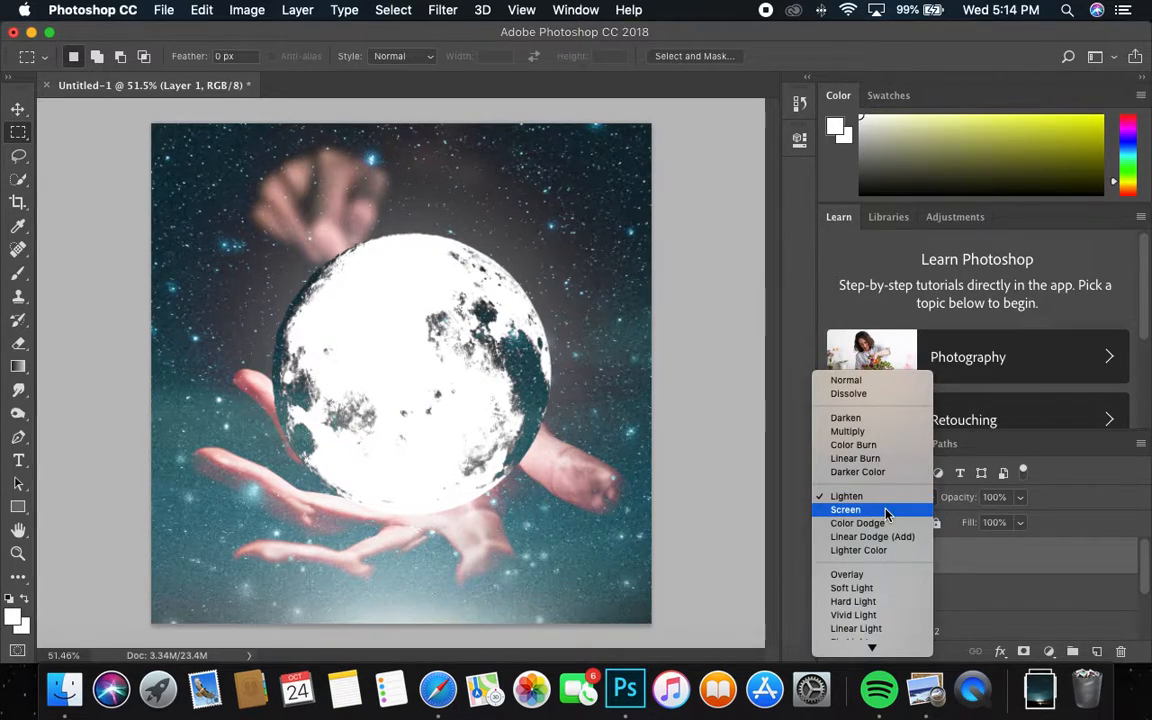
pyautogui.click(885, 510)
pyautogui.click(888, 494)
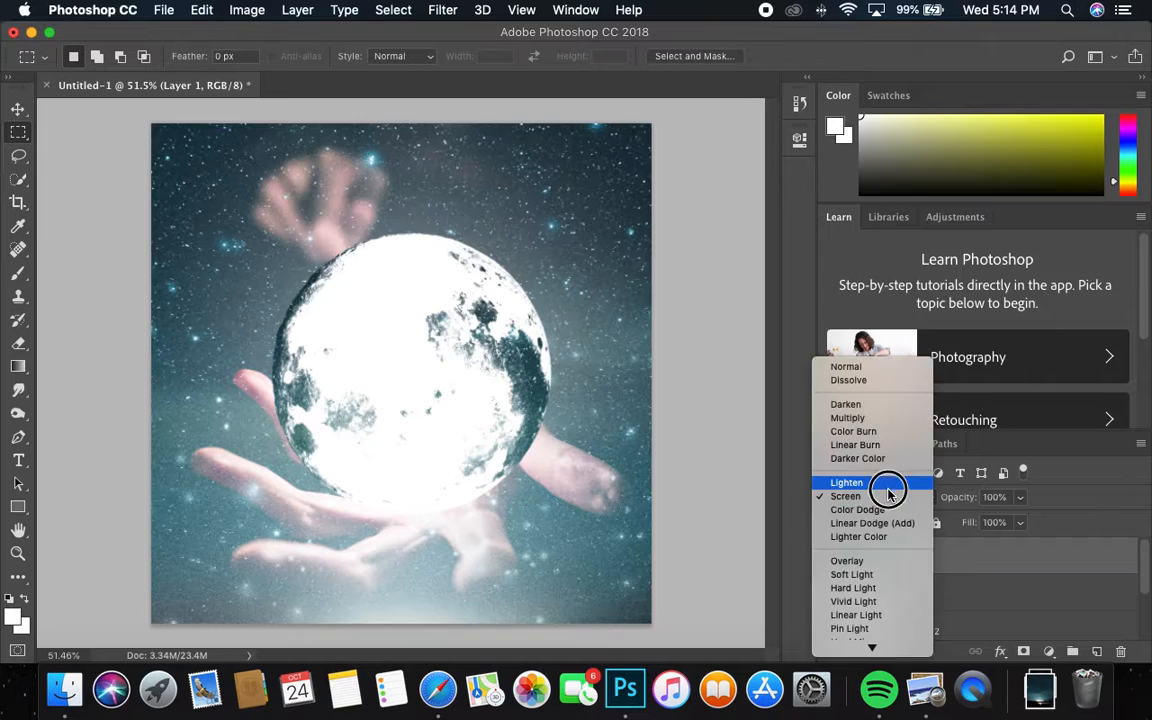
pyautogui.click(888, 488)
pyautogui.click(886, 496)
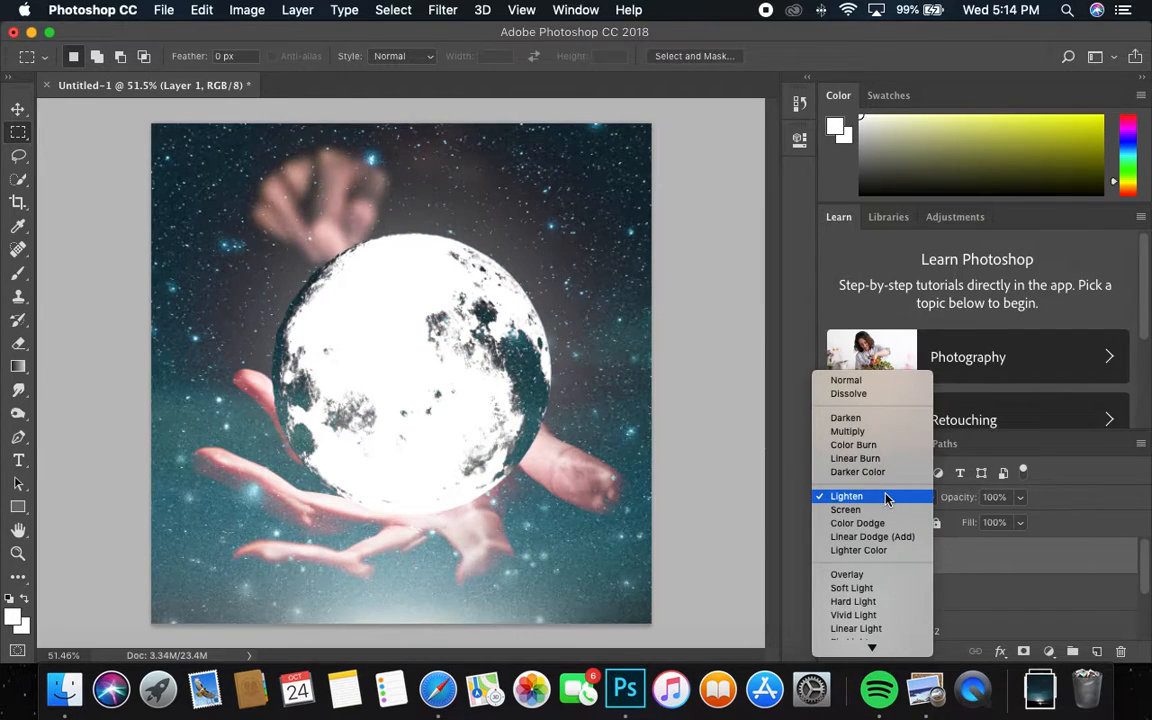
pyautogui.click(876, 509)
pyautogui.click(880, 497)
pyautogui.click(882, 509)
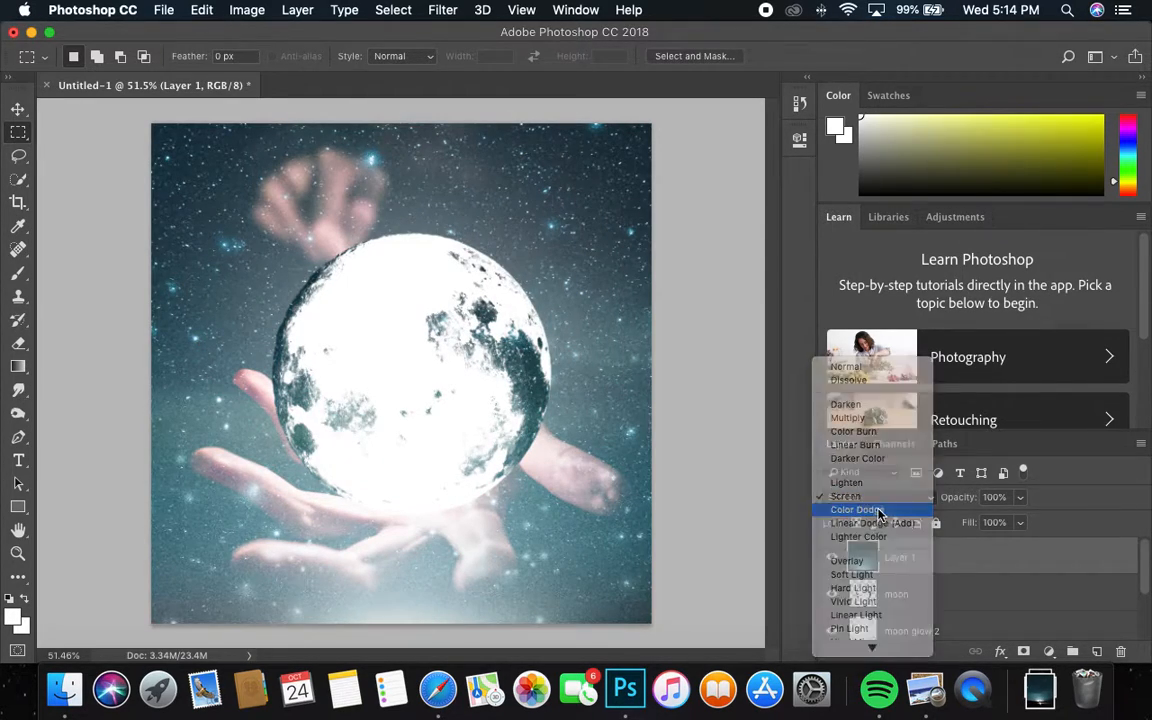
pyautogui.click(881, 499)
pyautogui.click(880, 509)
pyautogui.click(880, 497)
pyautogui.click(878, 511)
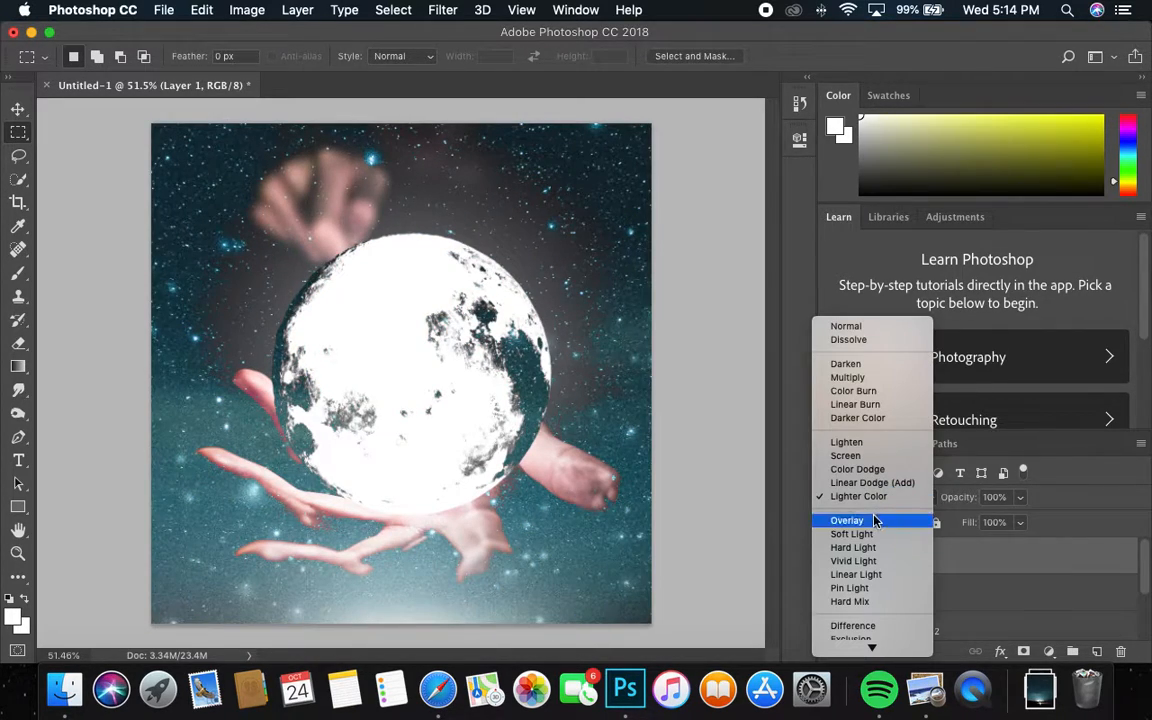
pyautogui.click(873, 521)
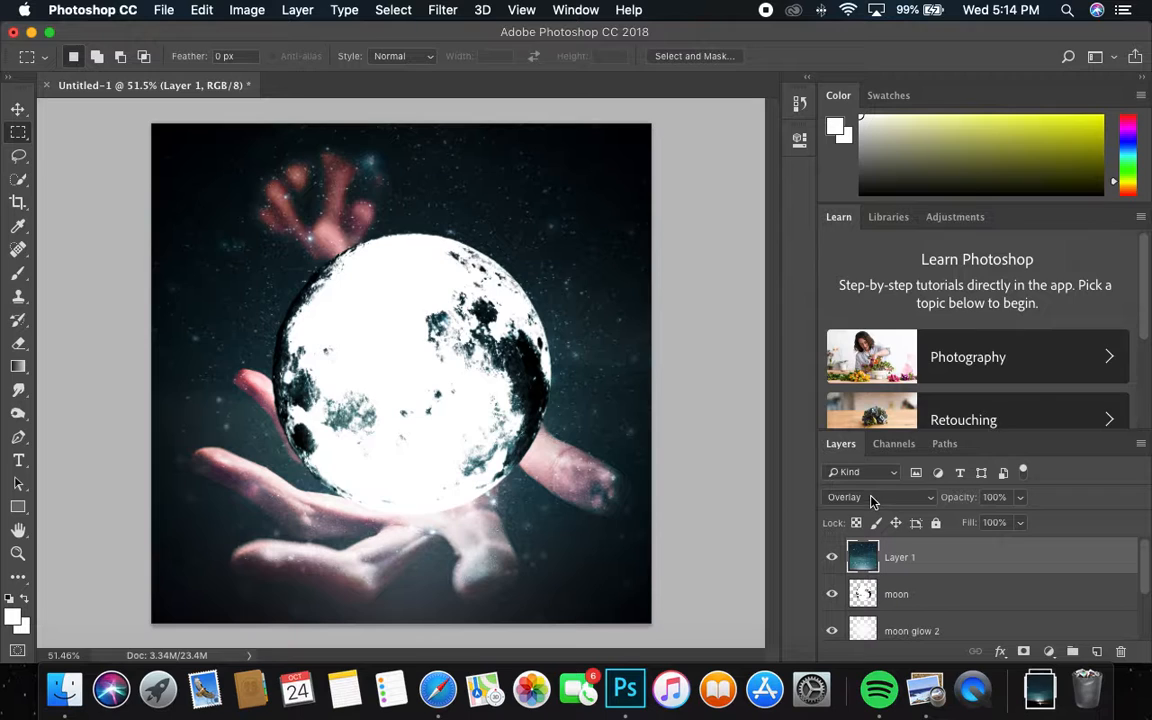
pyautogui.click(867, 498)
pyautogui.click(866, 497)
pyautogui.click(869, 496)
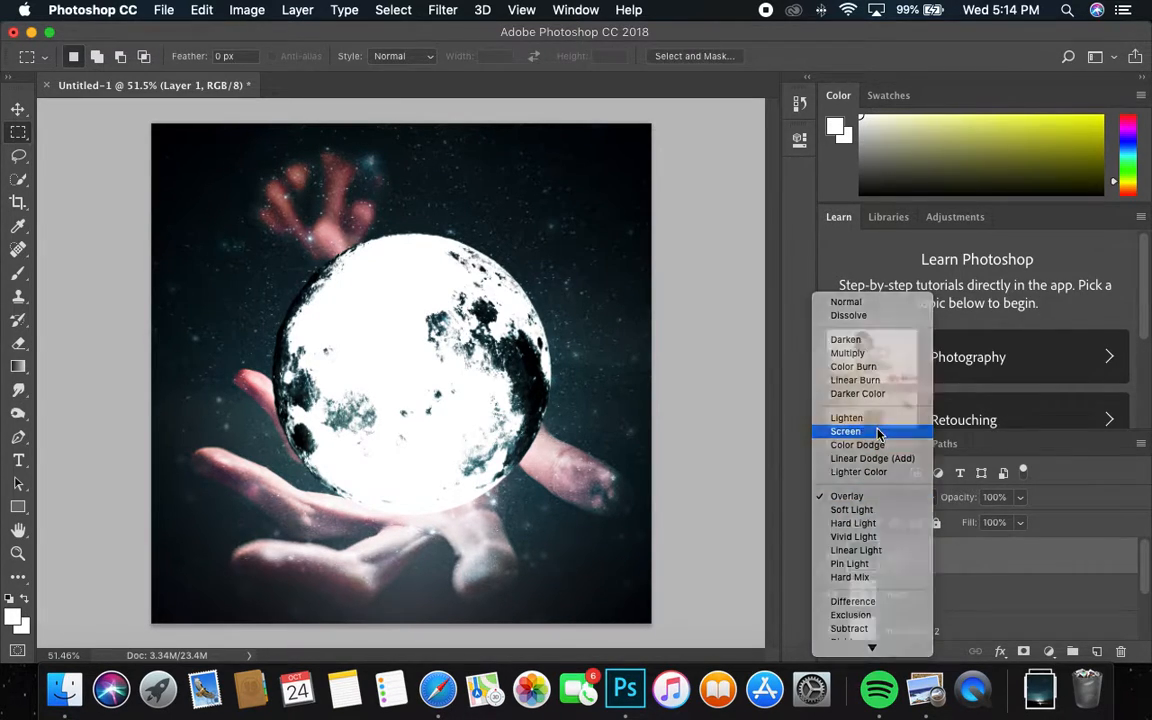
pyautogui.click(876, 431)
pyautogui.click(868, 497)
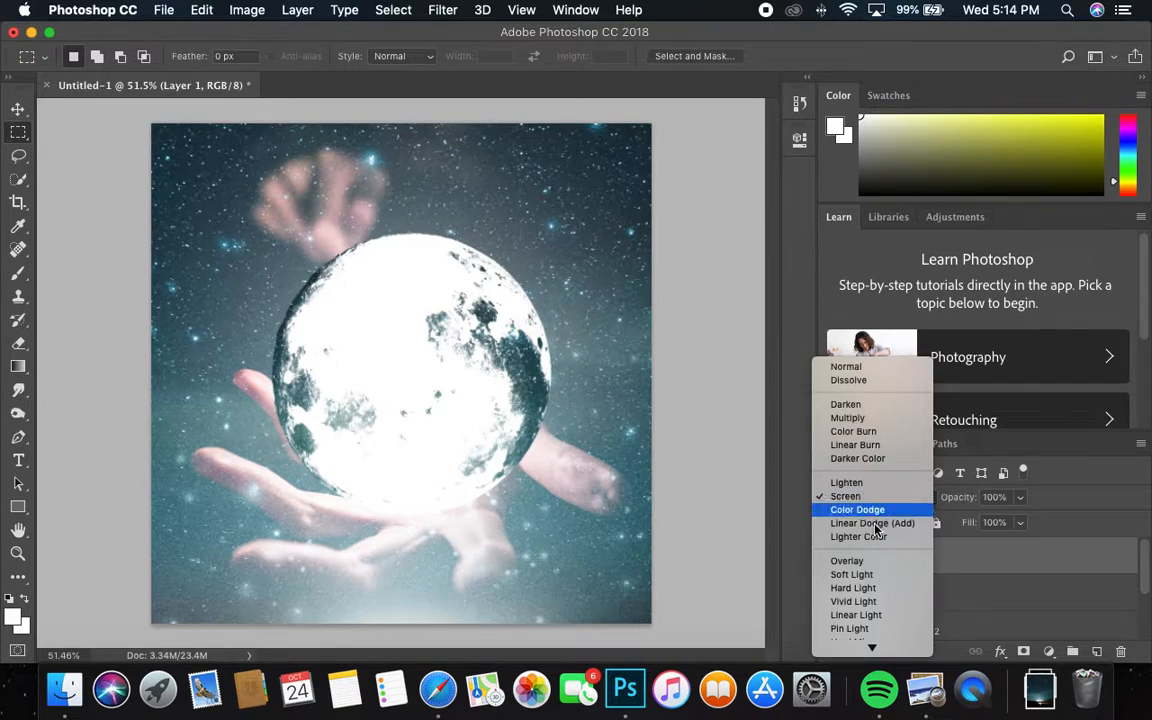
# Step: Compare Soft Light, Hard Light, Vivid Light, Linear Light, Pin Light, Hard Mix, Difference, Exclusion, Subtract, Divide and Hue blends
pyautogui.click(868, 572)
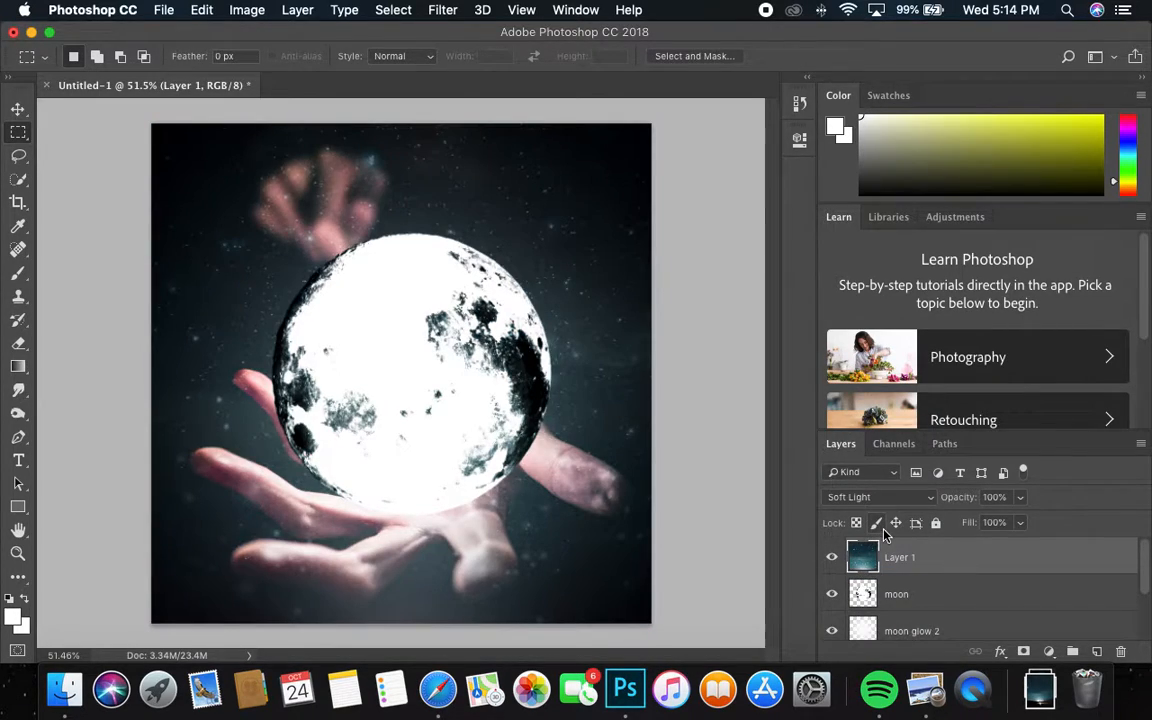
pyautogui.click(876, 497)
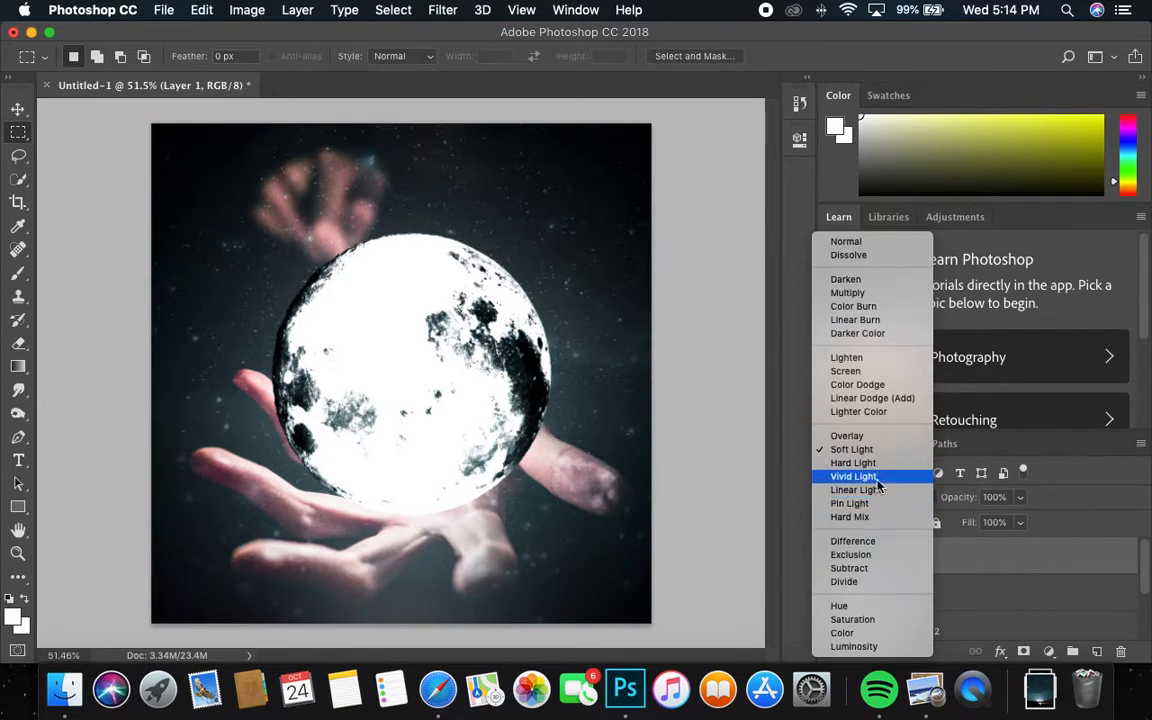
pyautogui.click(855, 463)
pyautogui.click(862, 497)
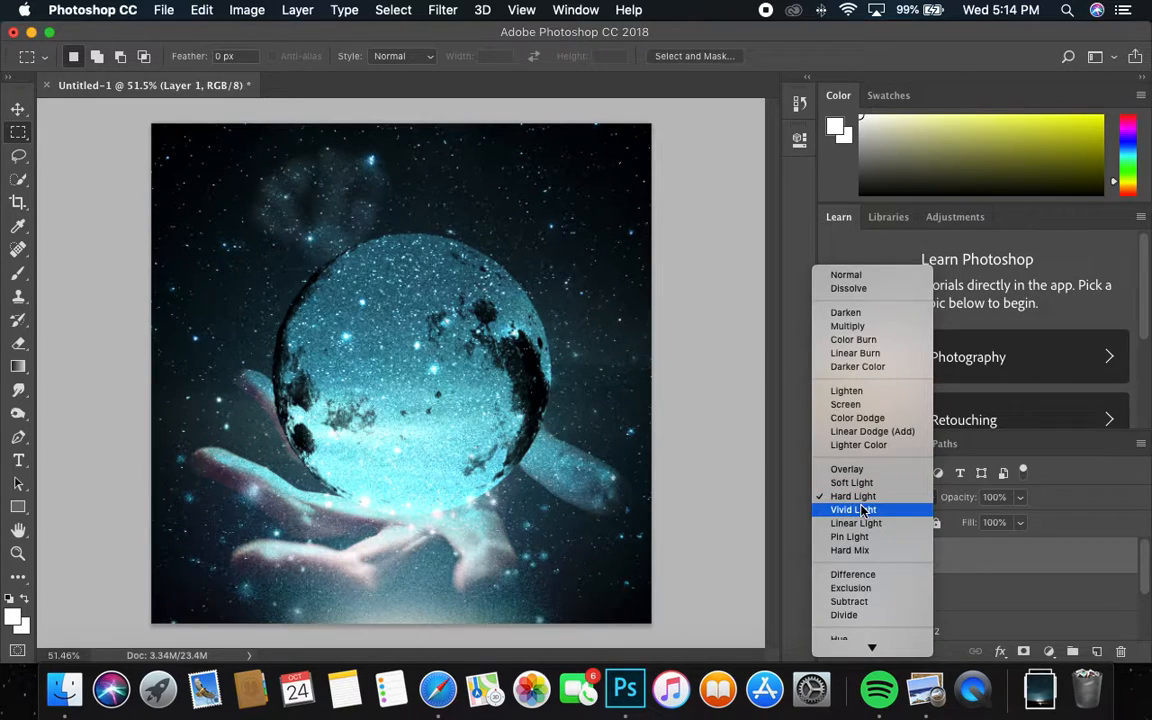
pyautogui.click(866, 511)
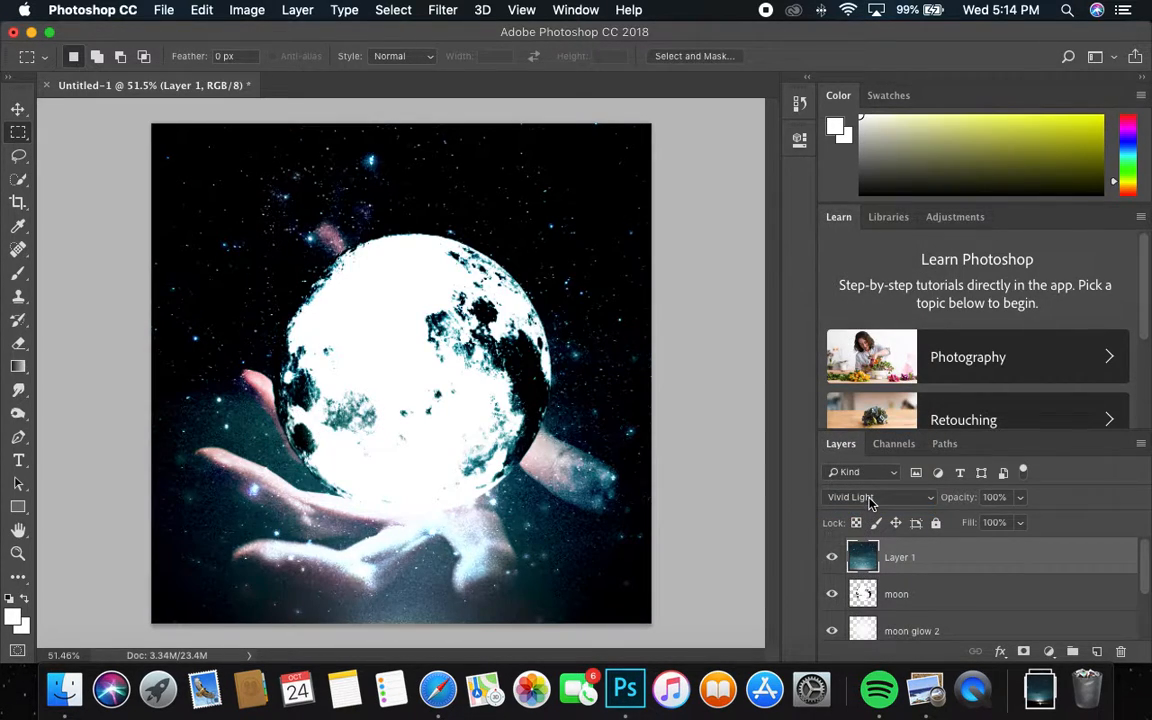
pyautogui.click(869, 502)
pyautogui.click(868, 509)
pyautogui.click(869, 500)
pyautogui.click(869, 509)
pyautogui.click(869, 500)
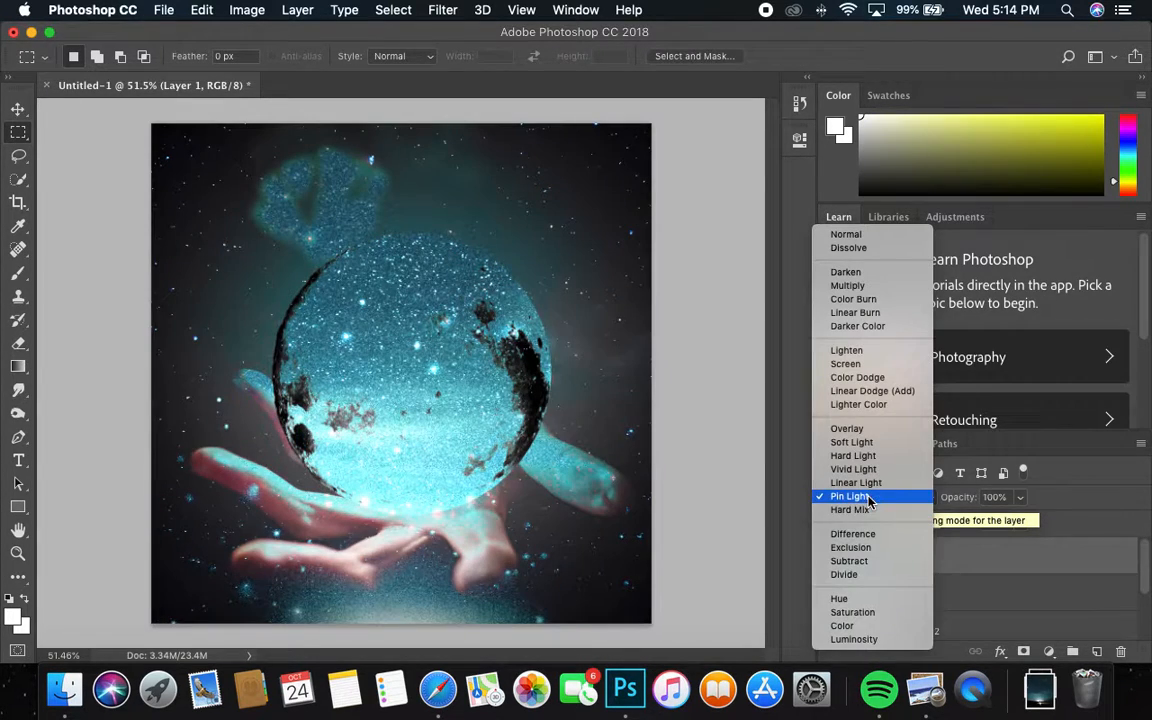
pyautogui.click(866, 509)
pyautogui.click(866, 500)
pyautogui.click(866, 520)
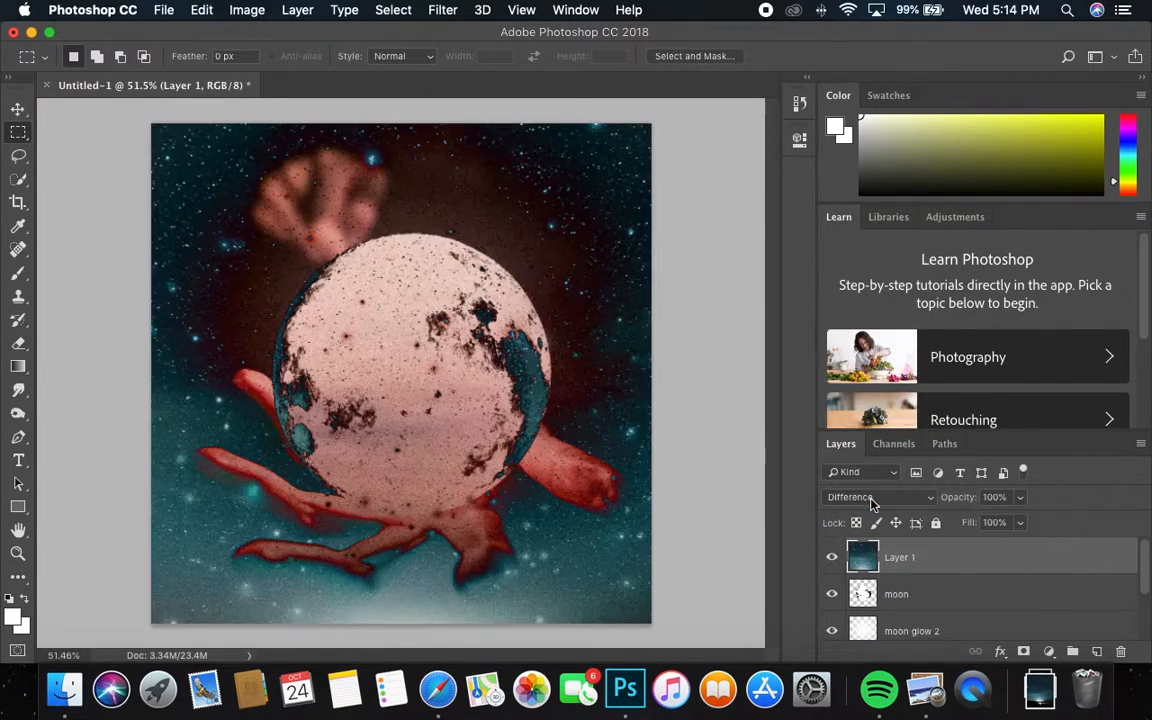
pyautogui.click(871, 500)
pyautogui.click(876, 497)
pyautogui.click(876, 497)
pyautogui.click(872, 509)
pyautogui.click(872, 500)
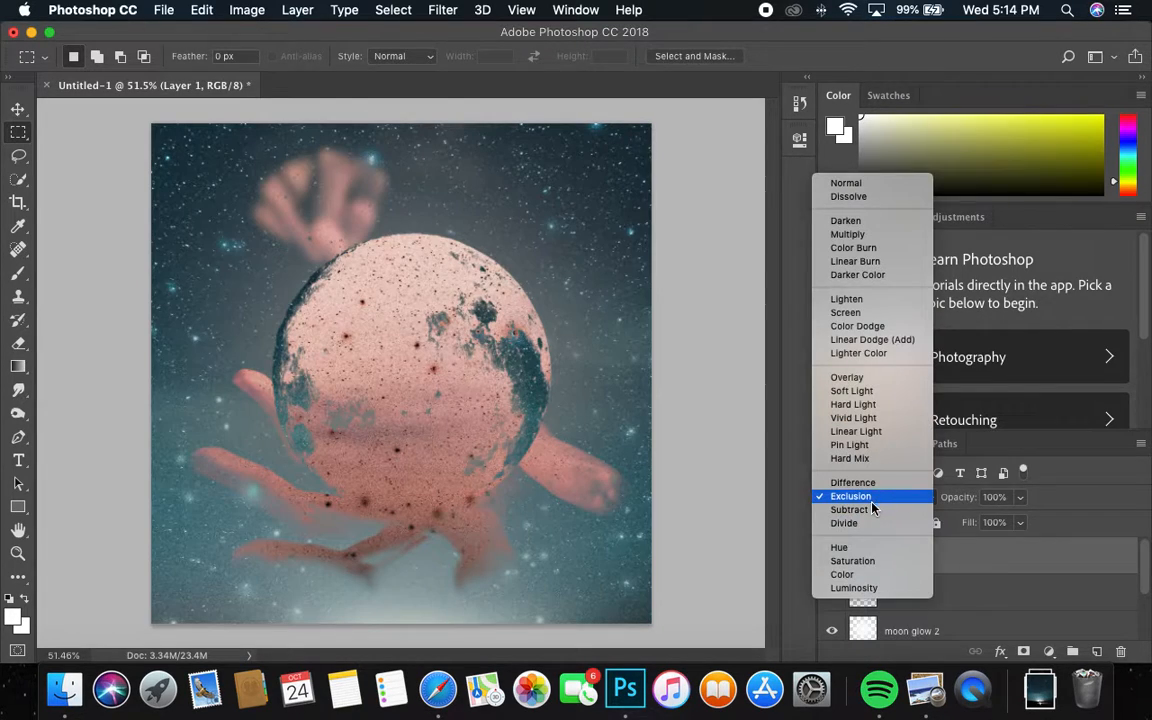
pyautogui.click(870, 508)
pyautogui.click(870, 497)
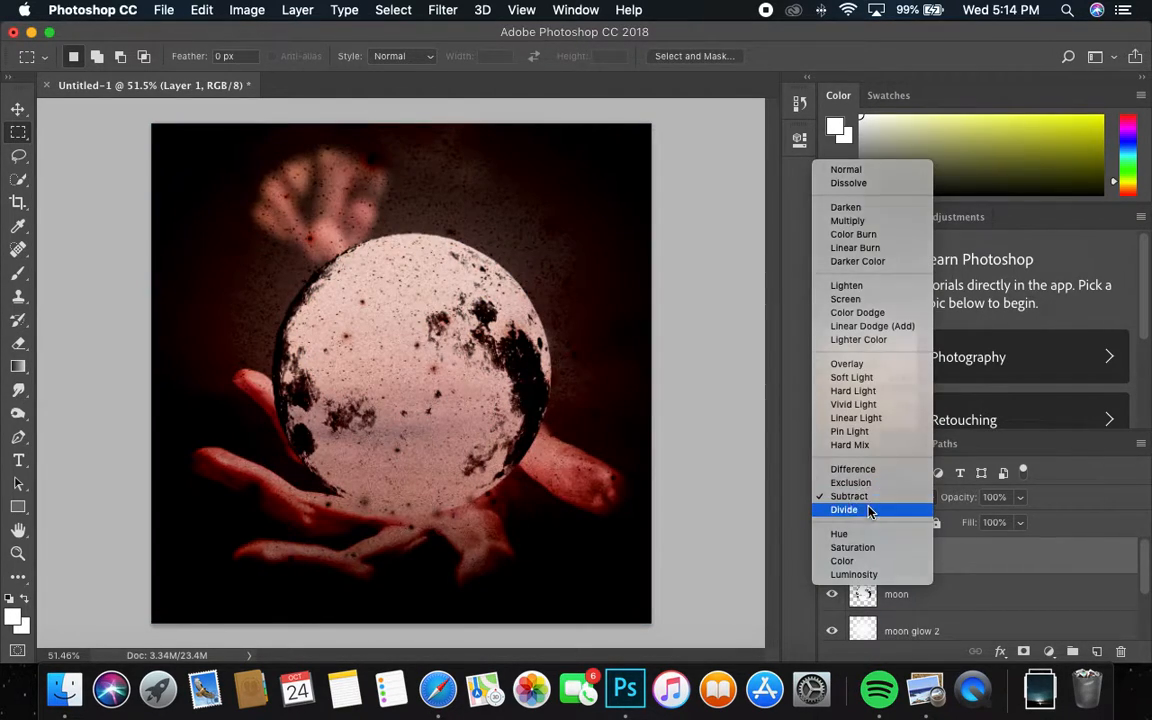
pyautogui.click(870, 510)
pyautogui.click(876, 497)
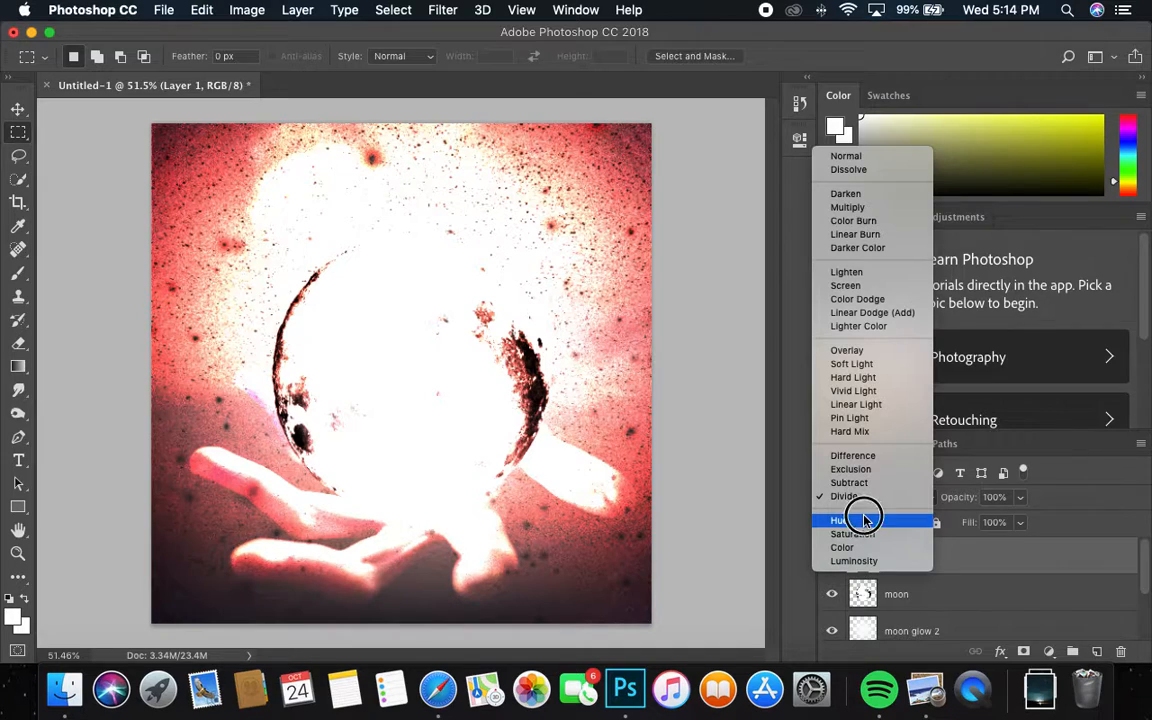
pyautogui.click(866, 519)
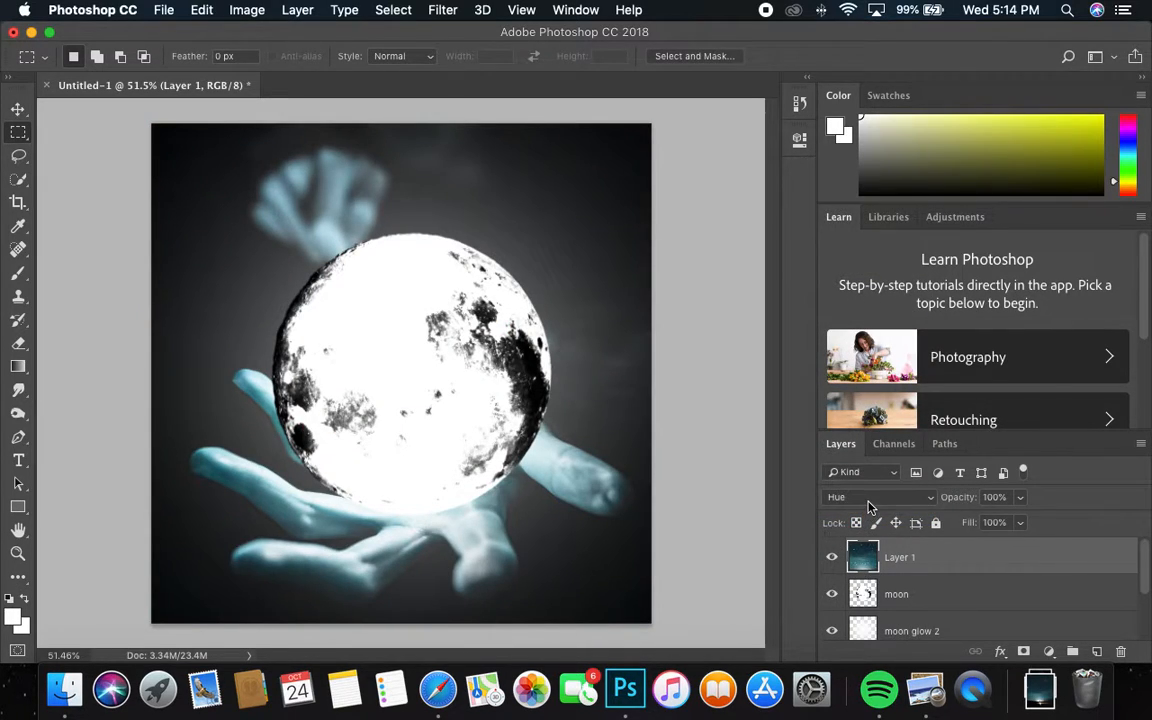
# Step: Settle the star layer on Screen blending and lower its opacity
pyautogui.click(872, 497)
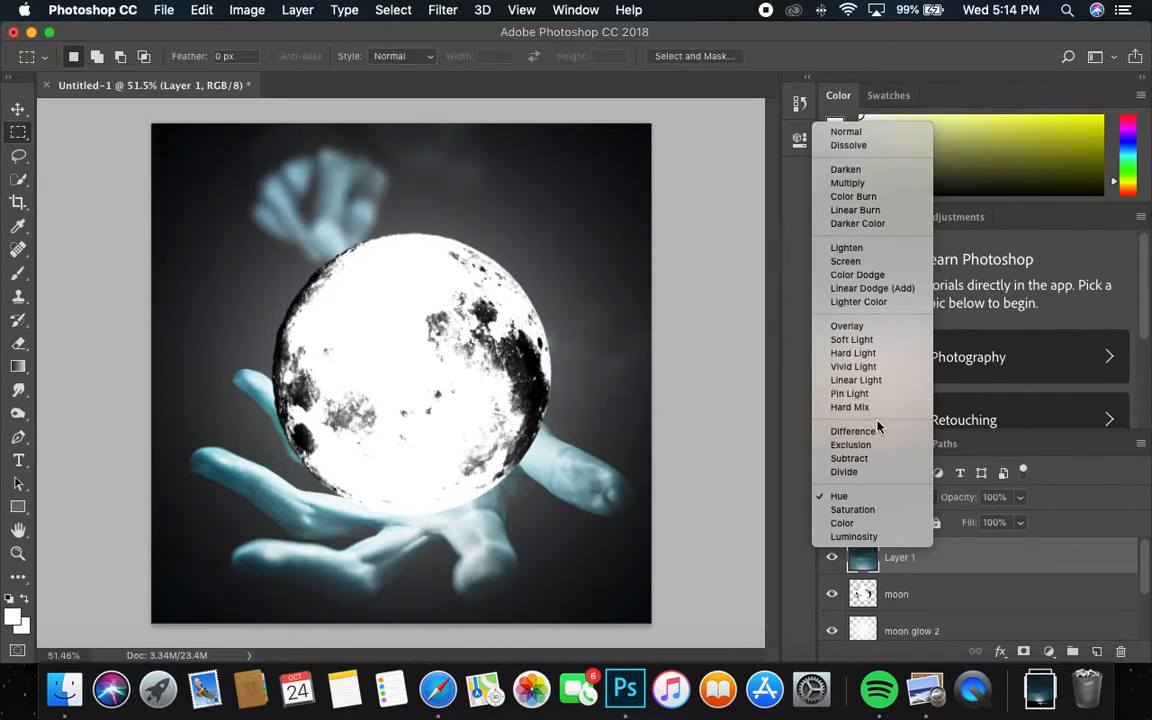
pyautogui.click(866, 352)
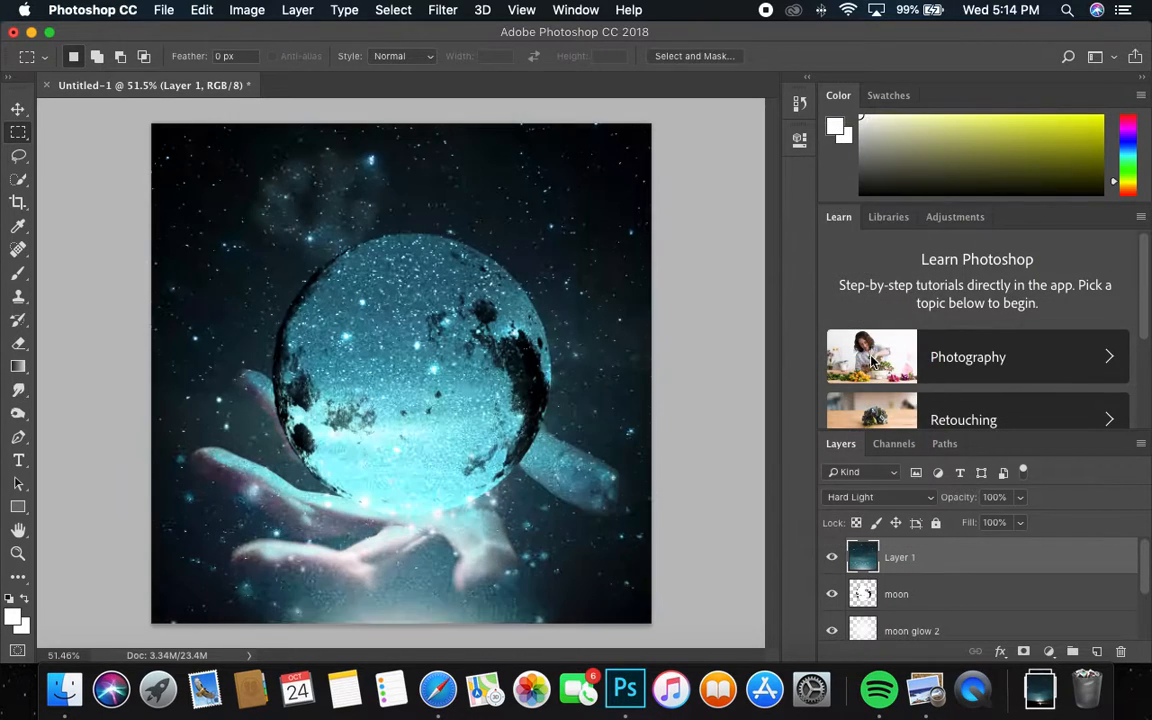
pyautogui.click(862, 497)
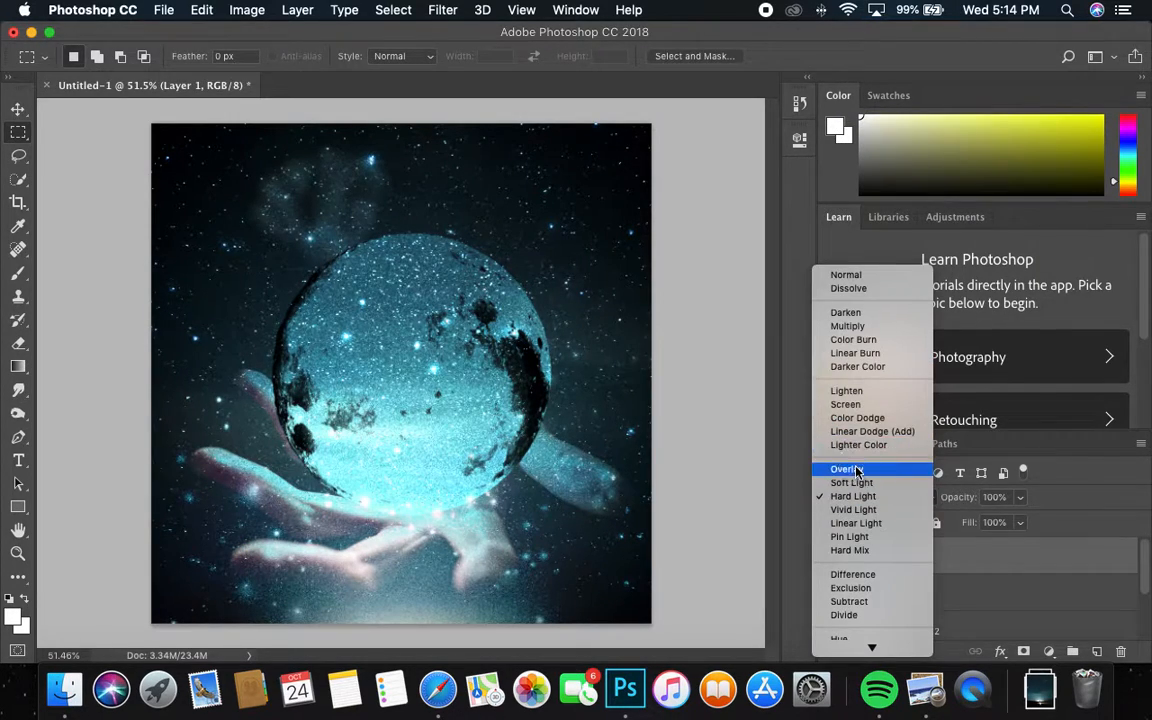
pyautogui.click(853, 466)
pyautogui.click(879, 503)
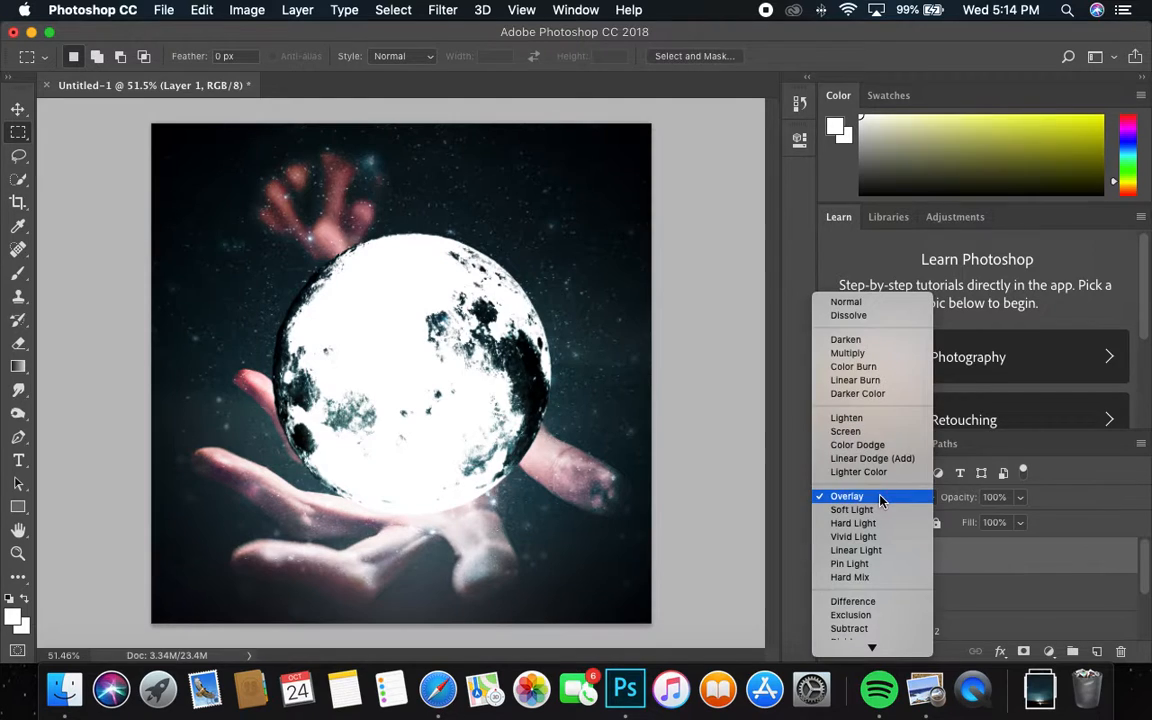
pyautogui.click(850, 435)
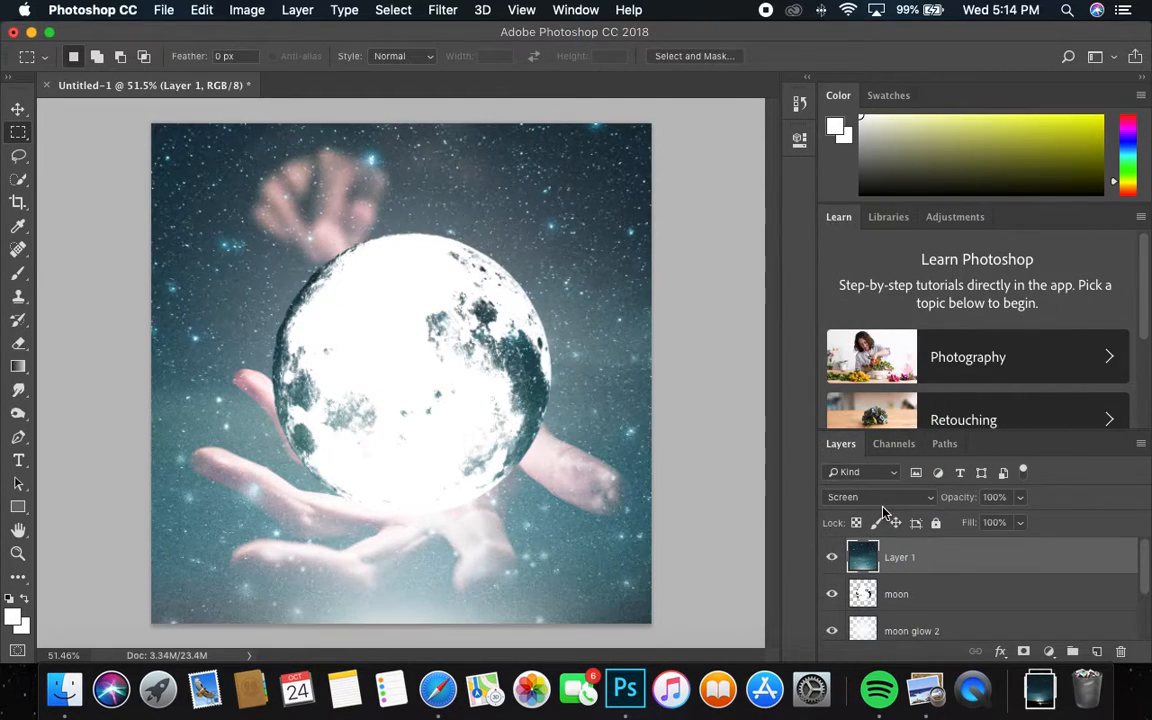
pyautogui.moveTo(992, 519); pyautogui.dragTo(997, 544)
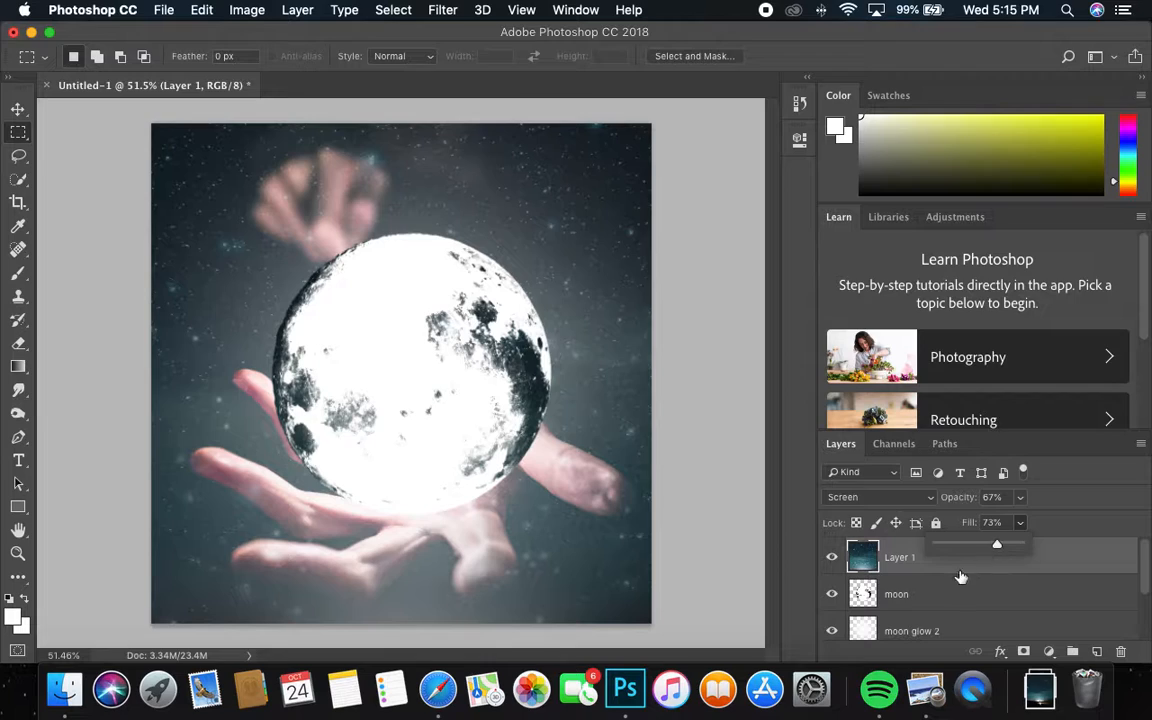
# Step: Select the moon layer and test dimming its opacity before restoring it to full
pyautogui.click(929, 598)
pyautogui.click(1020, 501)
pyautogui.moveTo(1010, 521); pyautogui.dragTo(1040, 523)
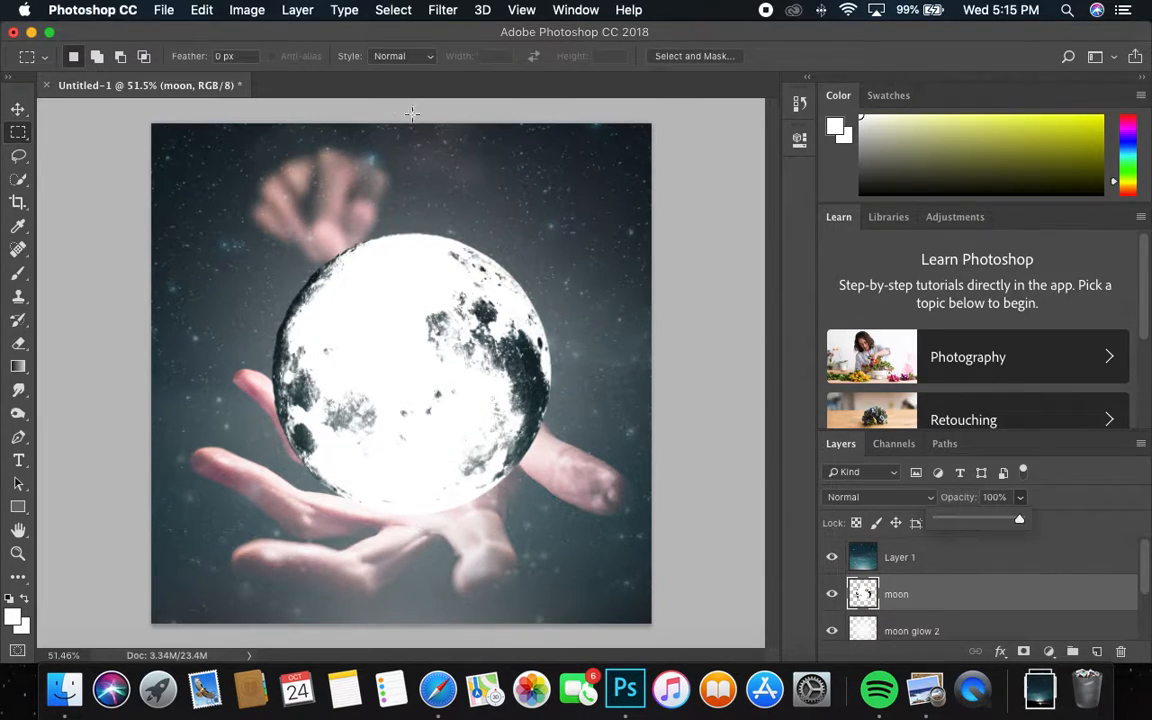
# Step: Lower the moon layer's brightness with a Brightness/Contrast adjustment
pyautogui.click(247, 10)
pyautogui.moveTo(276, 59)
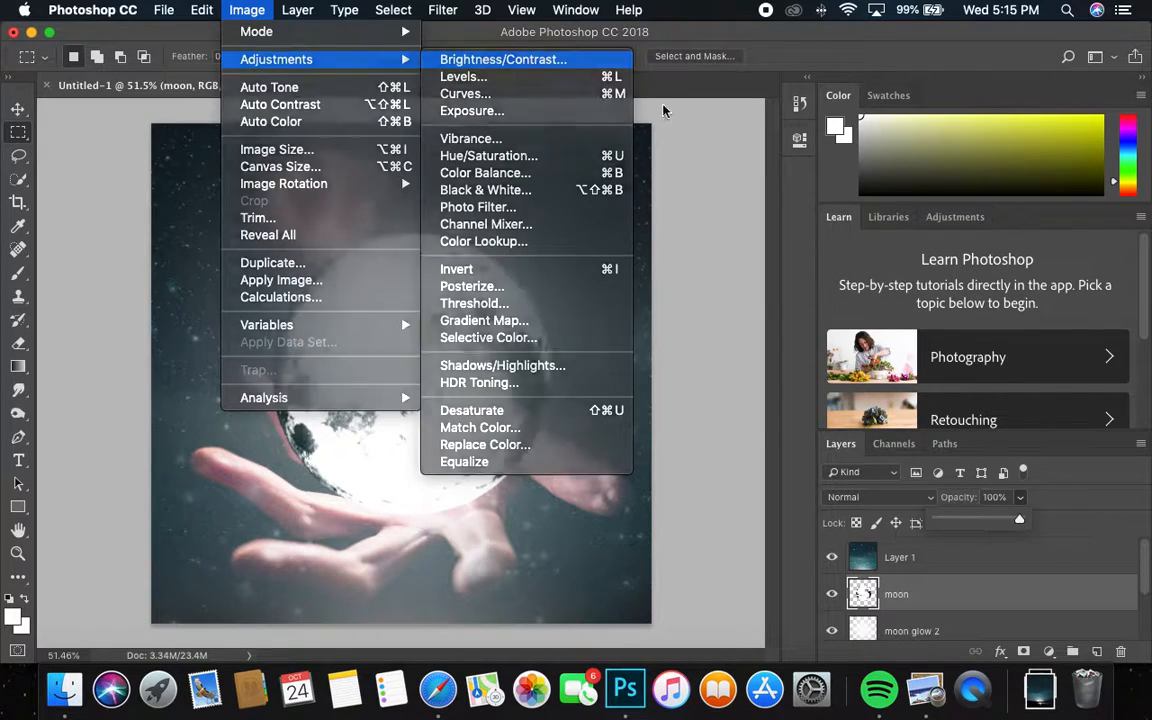
pyautogui.click(503, 59)
pyautogui.moveTo(836, 186); pyautogui.dragTo(787, 224)
pyautogui.click(1020, 181)
pyautogui.press('m')
# Step: Desaturate the moon with Hue/Saturation at Saturation -100 and Lightness +26
pyautogui.click(247, 10)
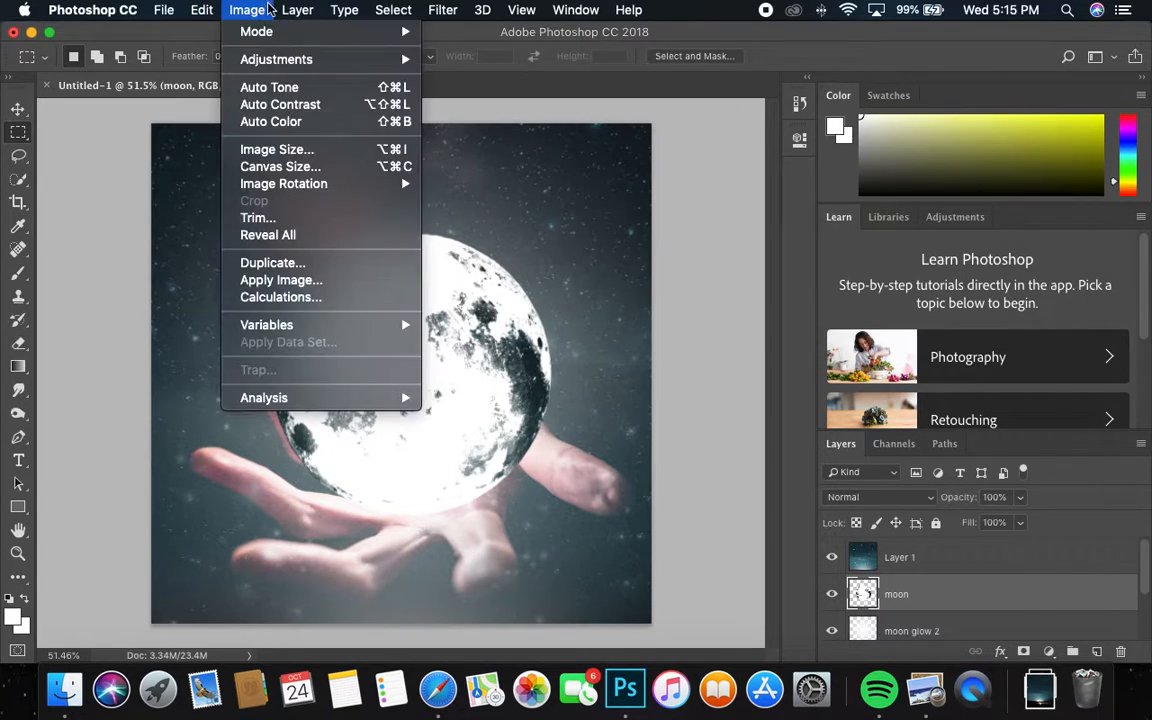
pyautogui.moveTo(300, 59)
pyautogui.click(505, 155)
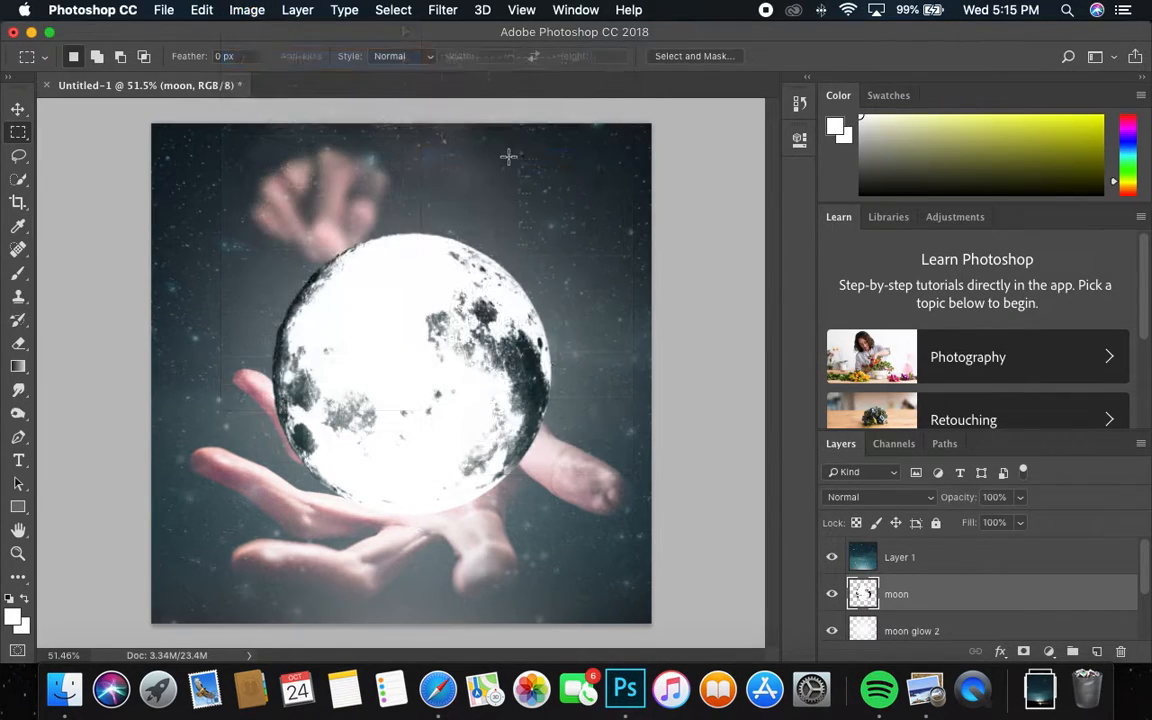
pyautogui.moveTo(838, 278); pyautogui.dragTo(775, 278)
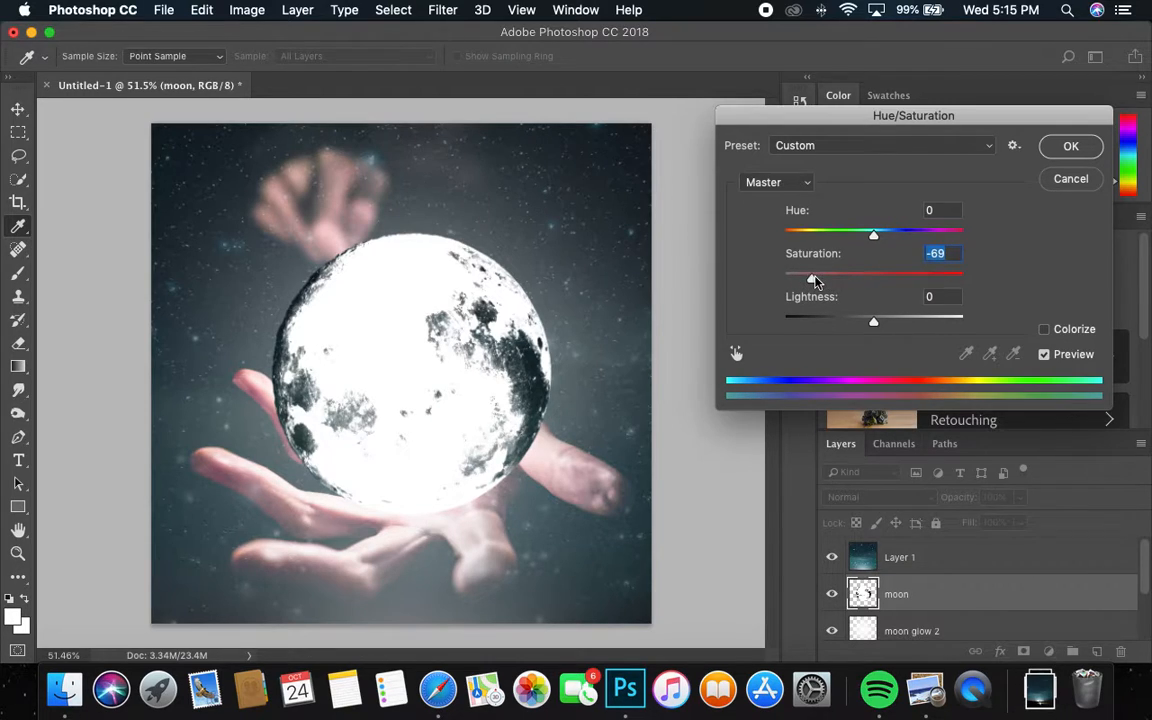
pyautogui.moveTo(800, 320); pyautogui.dragTo(903, 311)
pyautogui.press('Return')
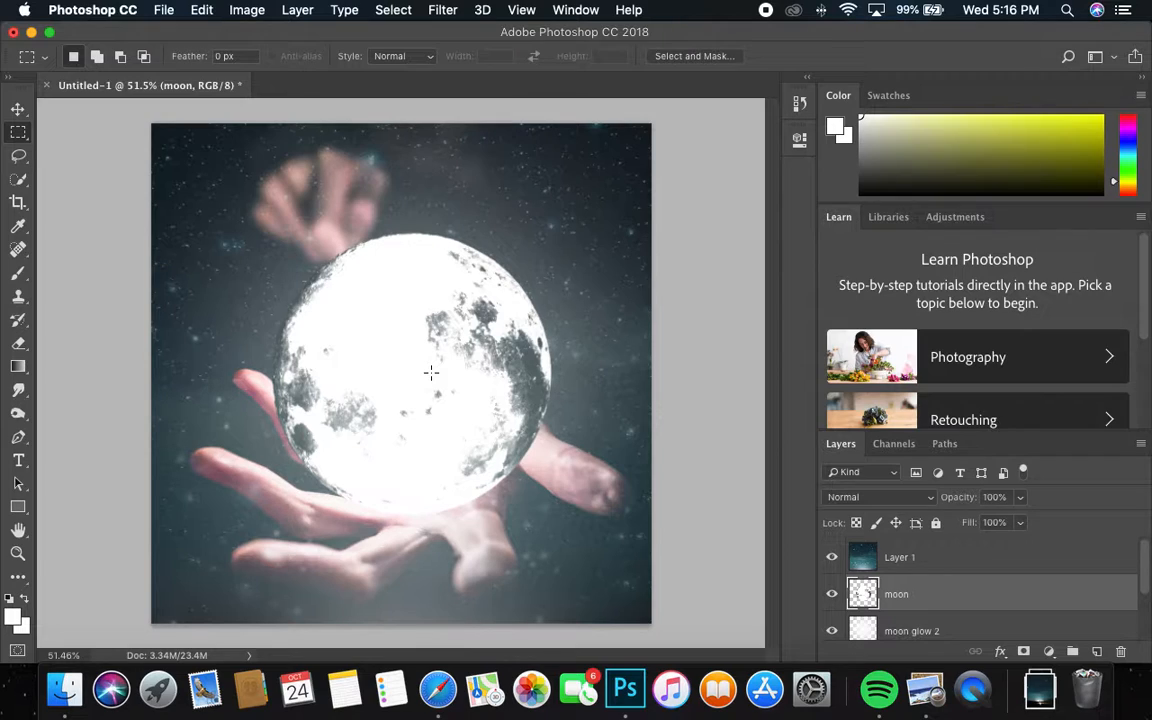
# Step: Find the red full moon photo in the Unsplash stars results and download it
pyautogui.click(438, 690)
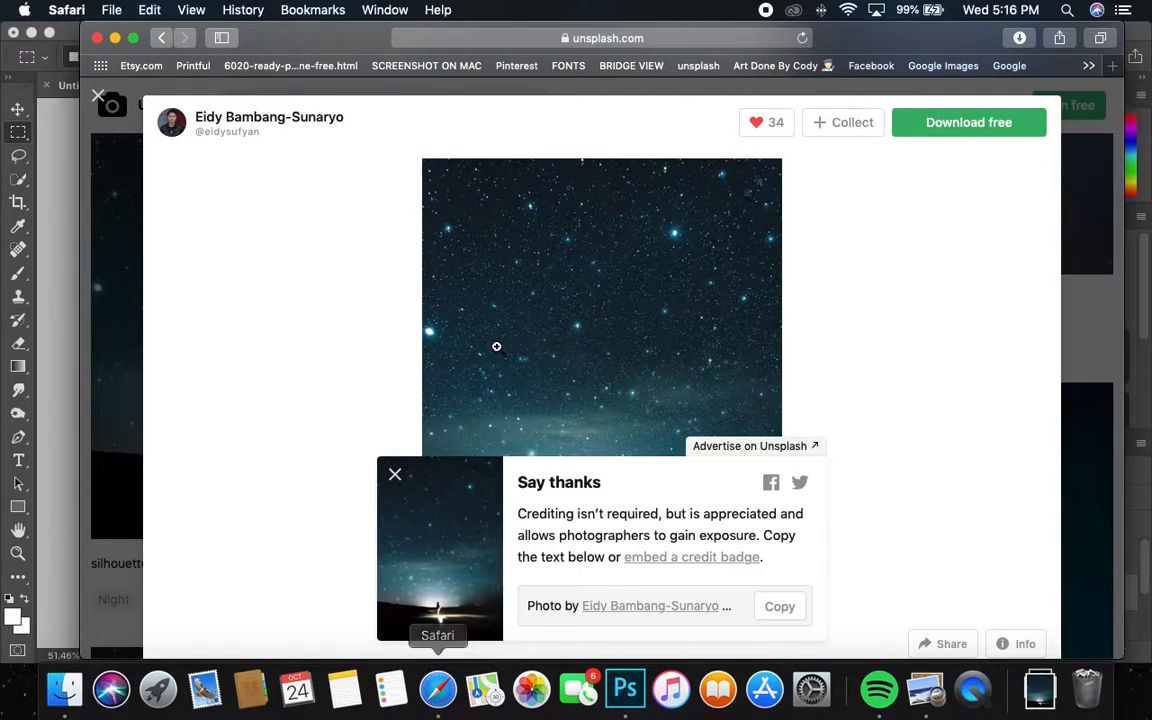
pyautogui.click(395, 477)
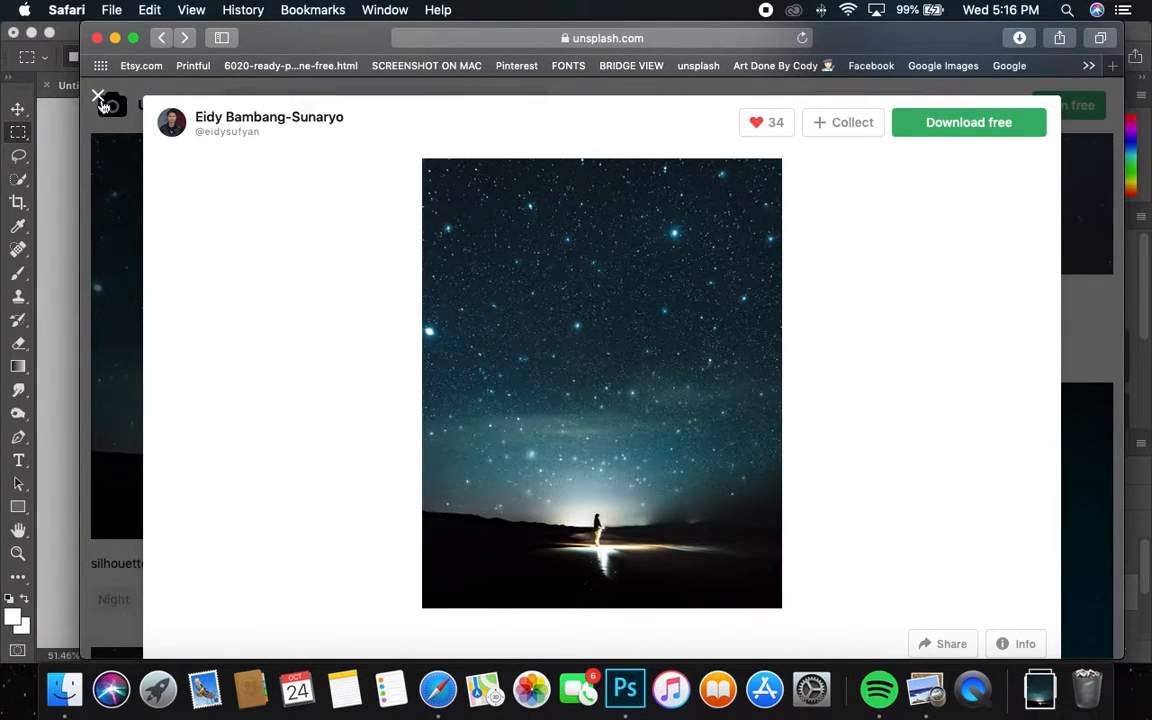
pyautogui.click(99, 99)
pyautogui.scroll(-10, 594, 358)
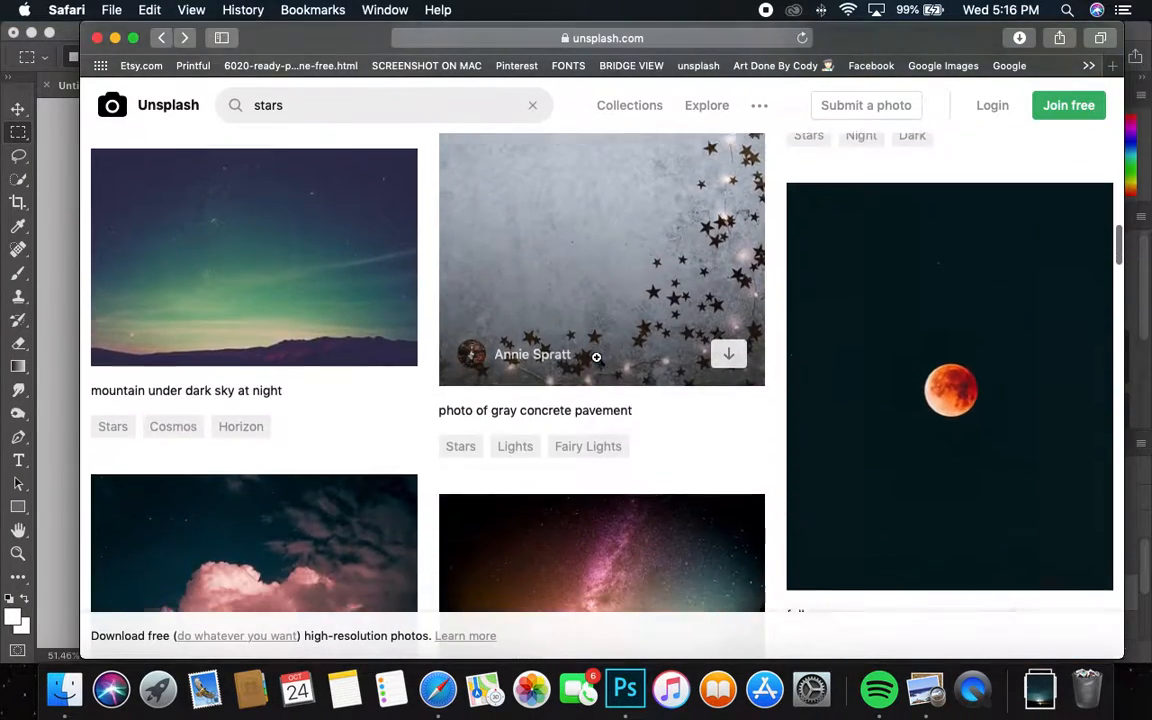
pyautogui.scroll(4, 596, 358)
pyautogui.scroll(-6, 597, 358)
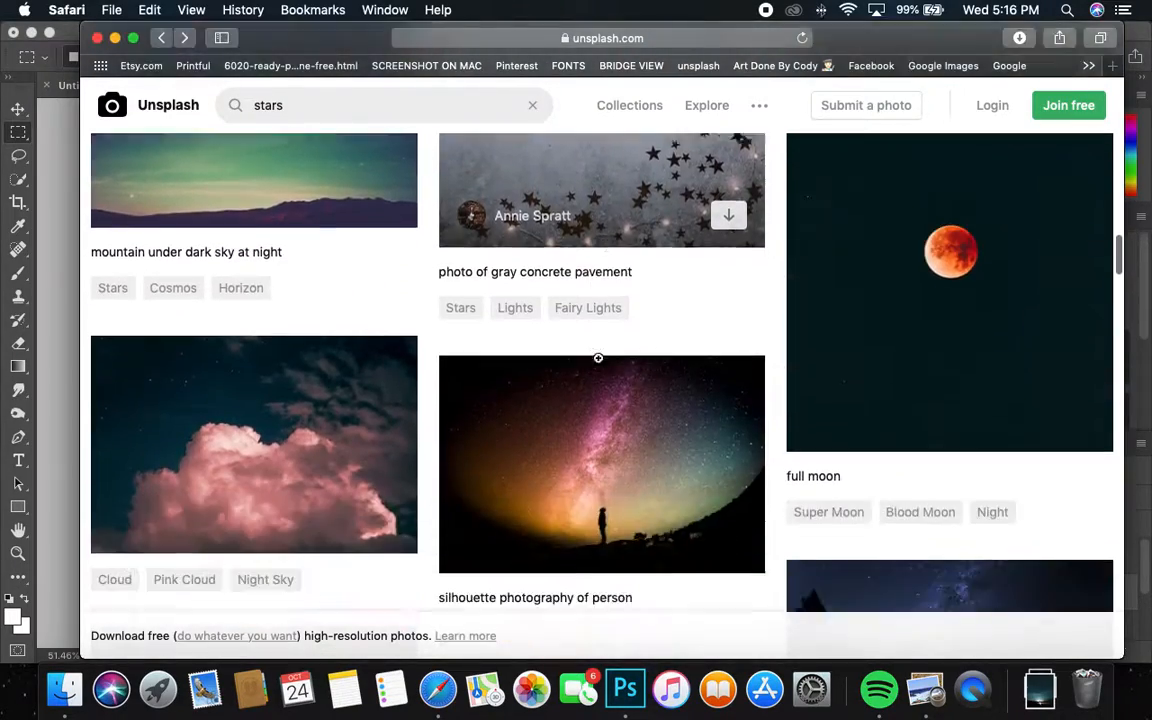
pyautogui.scroll(-10, 598, 358)
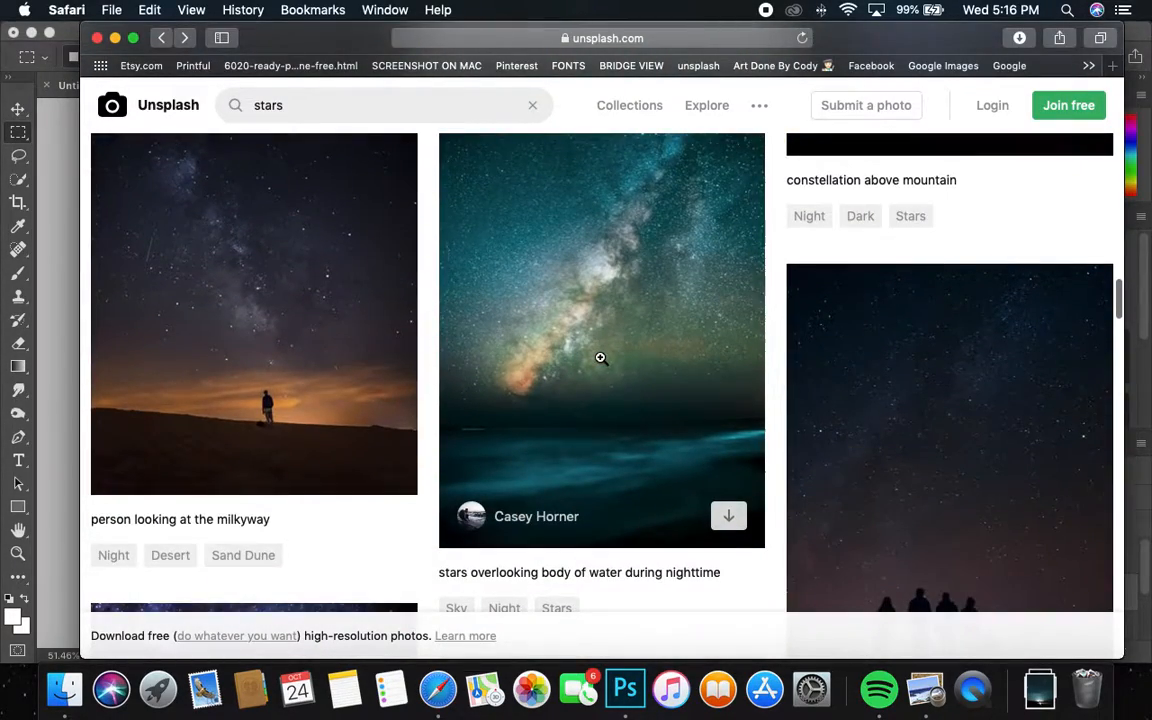
pyautogui.scroll(3, 600, 358)
pyautogui.scroll(-10, 602, 360)
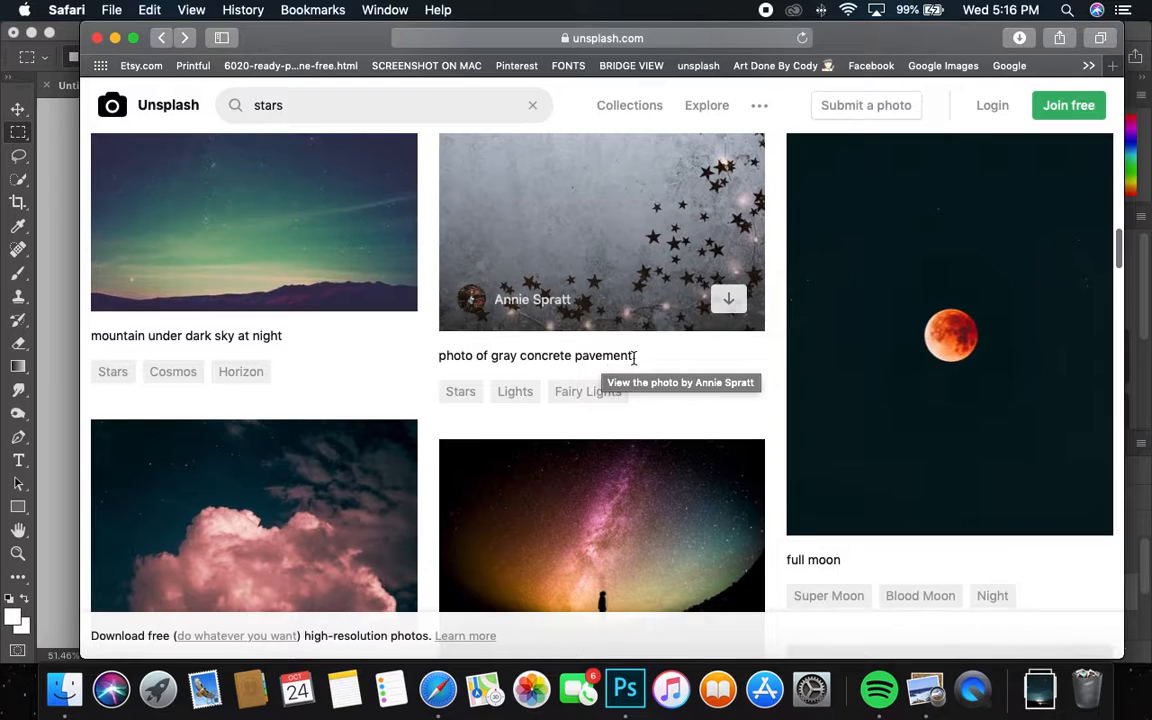
pyautogui.click(856, 363)
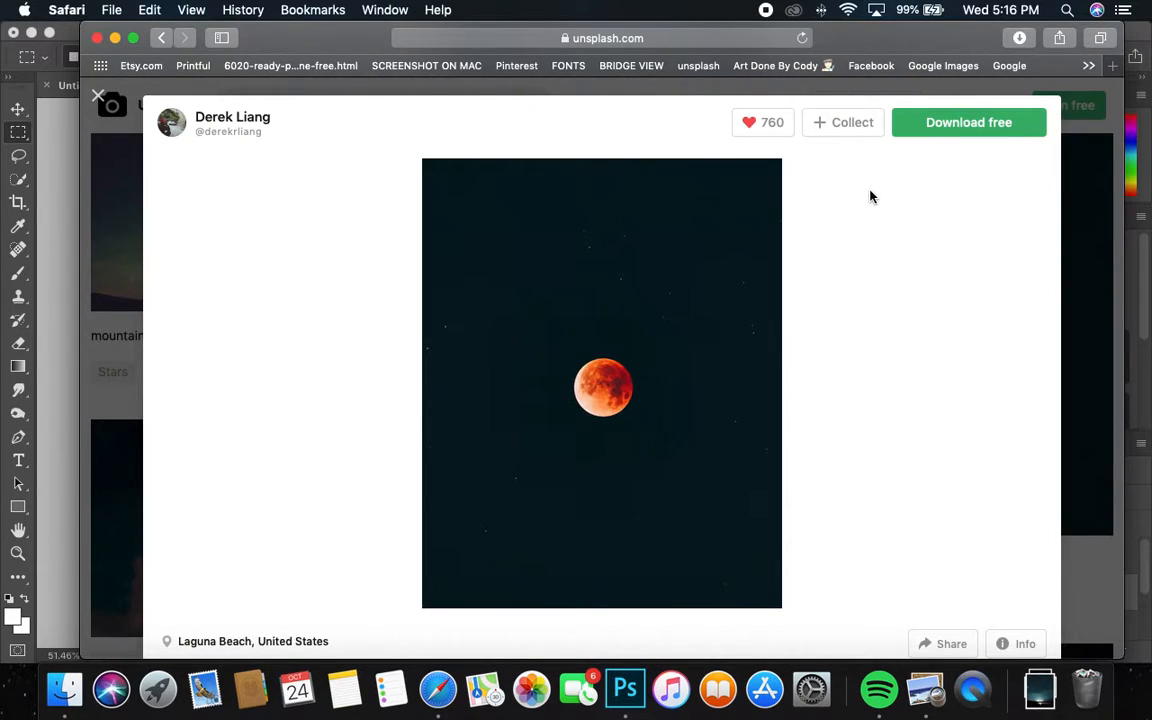
pyautogui.click(928, 122)
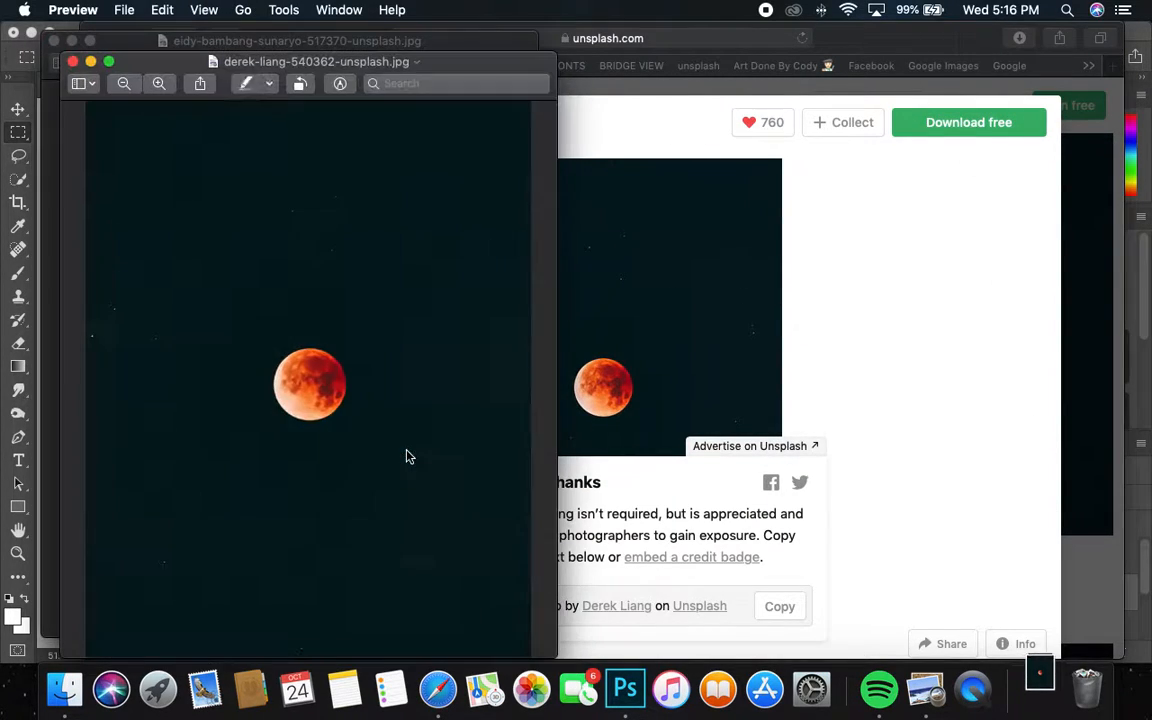
# Step: Copy the red moon image in Preview and switch back to Photoshop
pyautogui.click(165, 10)
pyautogui.click(162, 10)
pyautogui.click(162, 10)
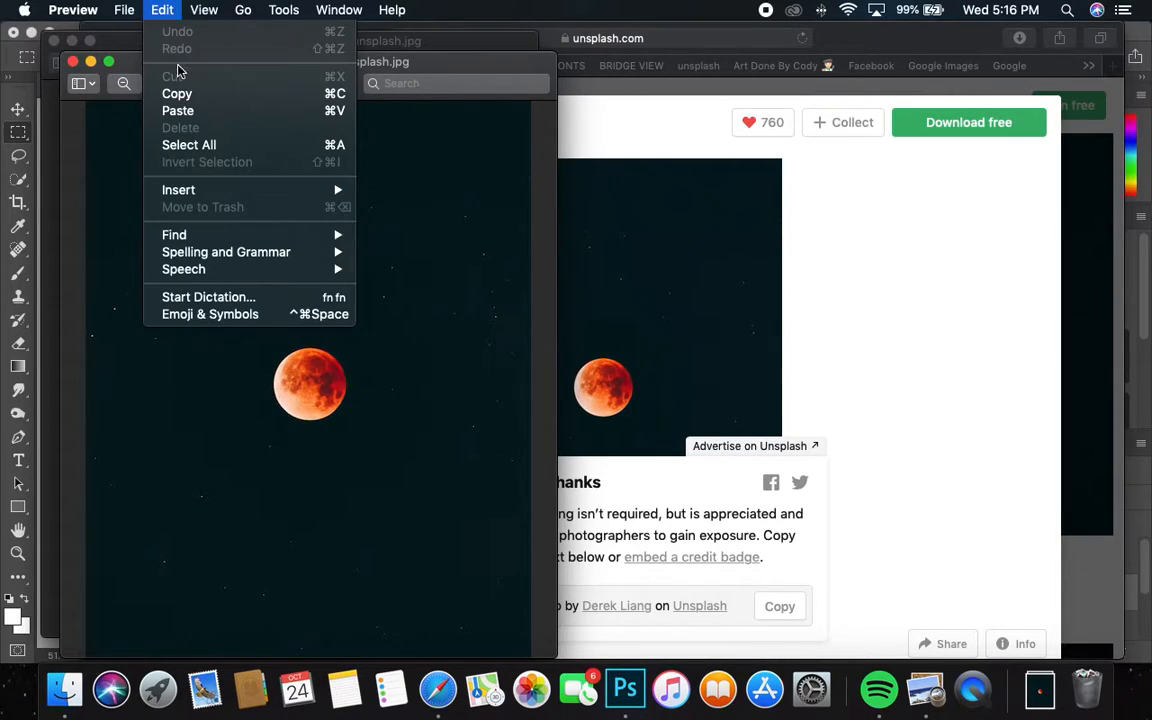
pyautogui.click(279, 99)
pyautogui.press('super+Tab')
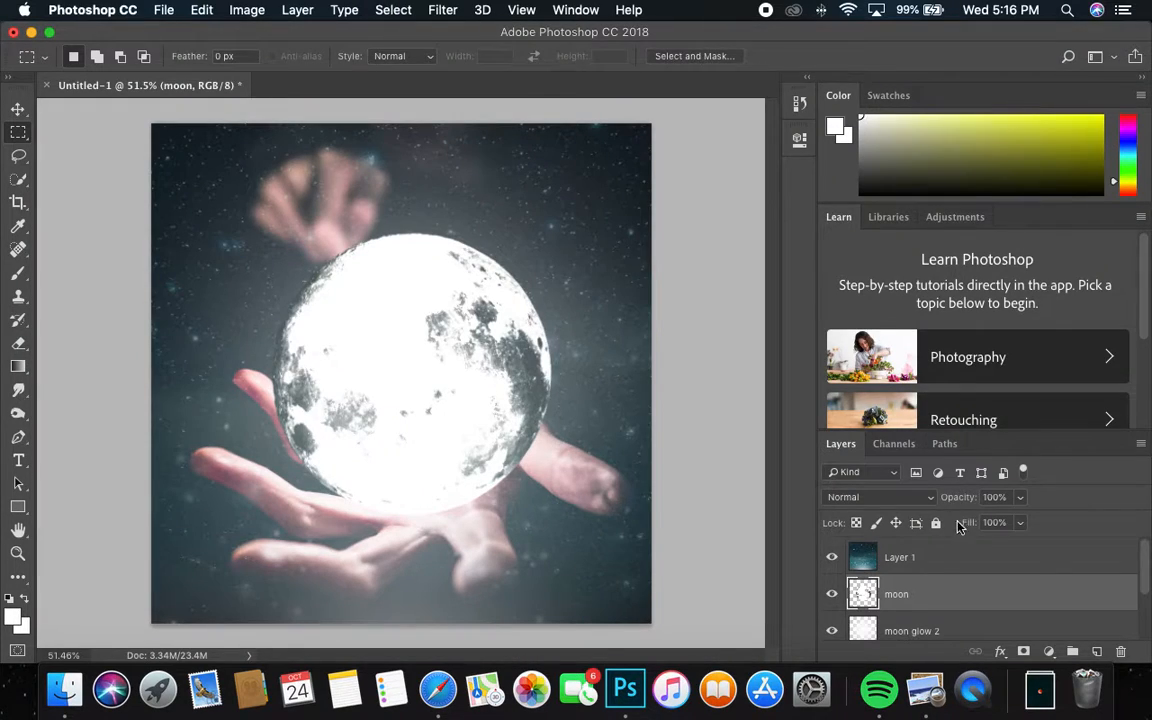
# Step: Paste the red moon photo as a new layer above Layer 1
pyautogui.click(925, 560)
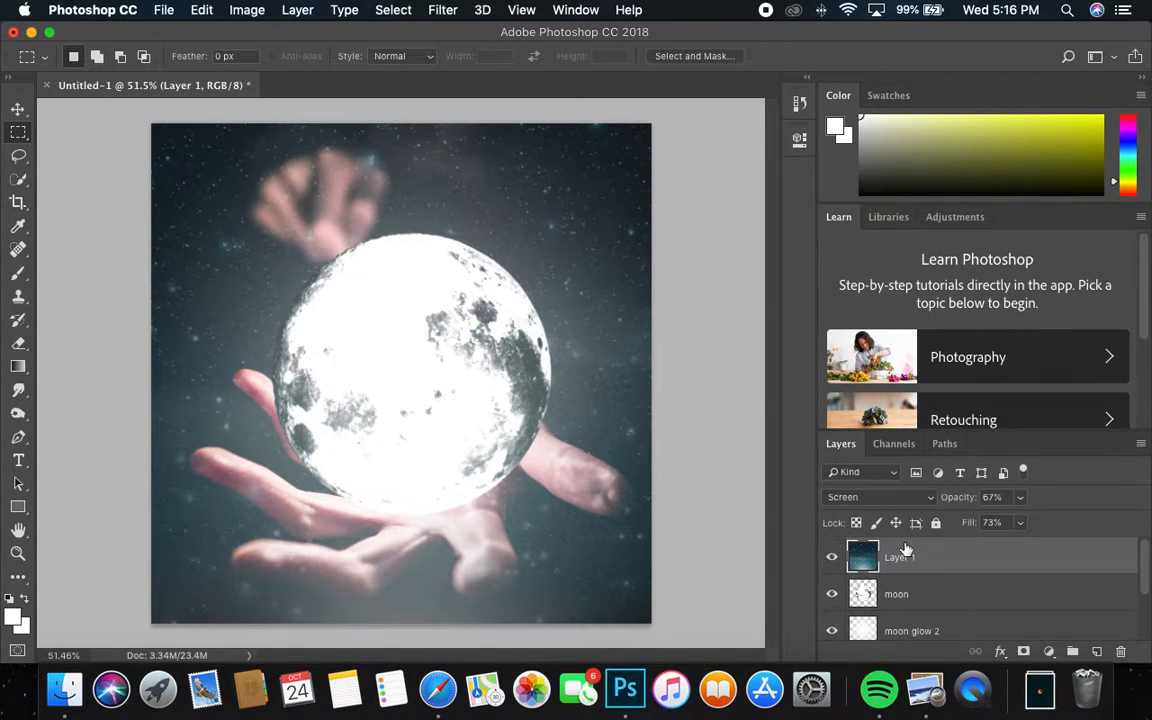
pyautogui.click(203, 11)
pyautogui.click(240, 172)
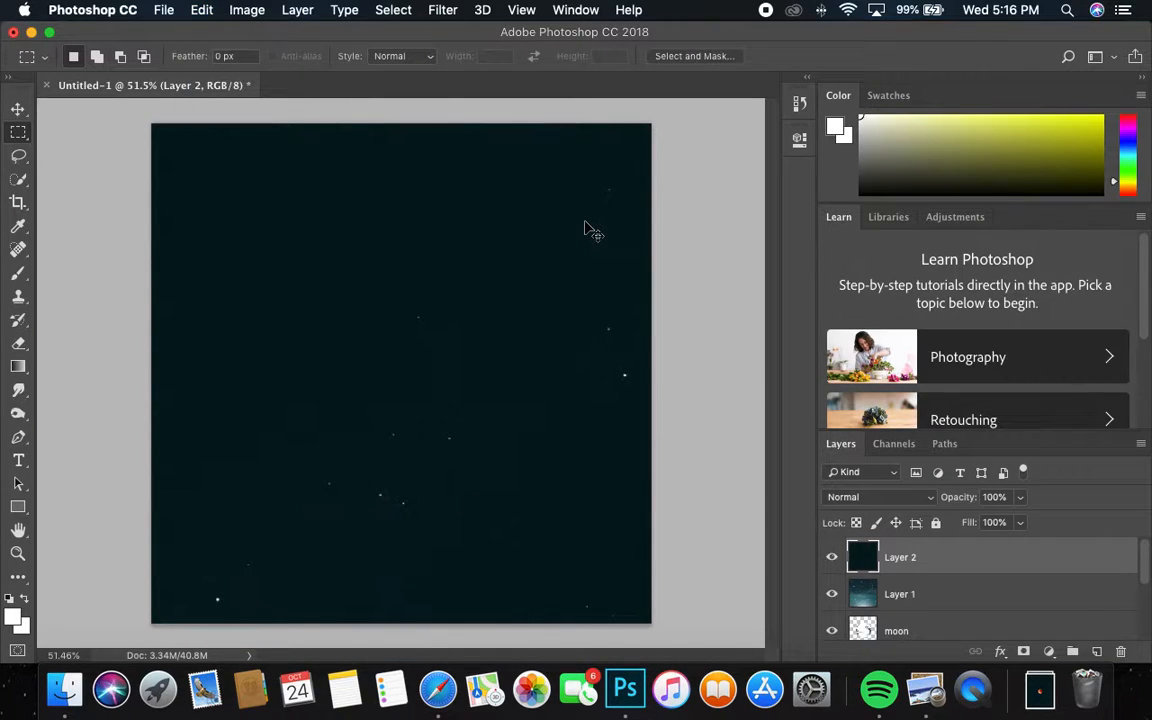
# Step: Scale the pasted red moon to about 59% and place it at the upper right
pyautogui.press('super+t')
pyautogui.moveTo(150, 123); pyautogui.dragTo(578, 444)
pyautogui.moveTo(604, 533); pyautogui.dragTo(536, 165)
pyautogui.press('Return')
pyautogui.press('m')
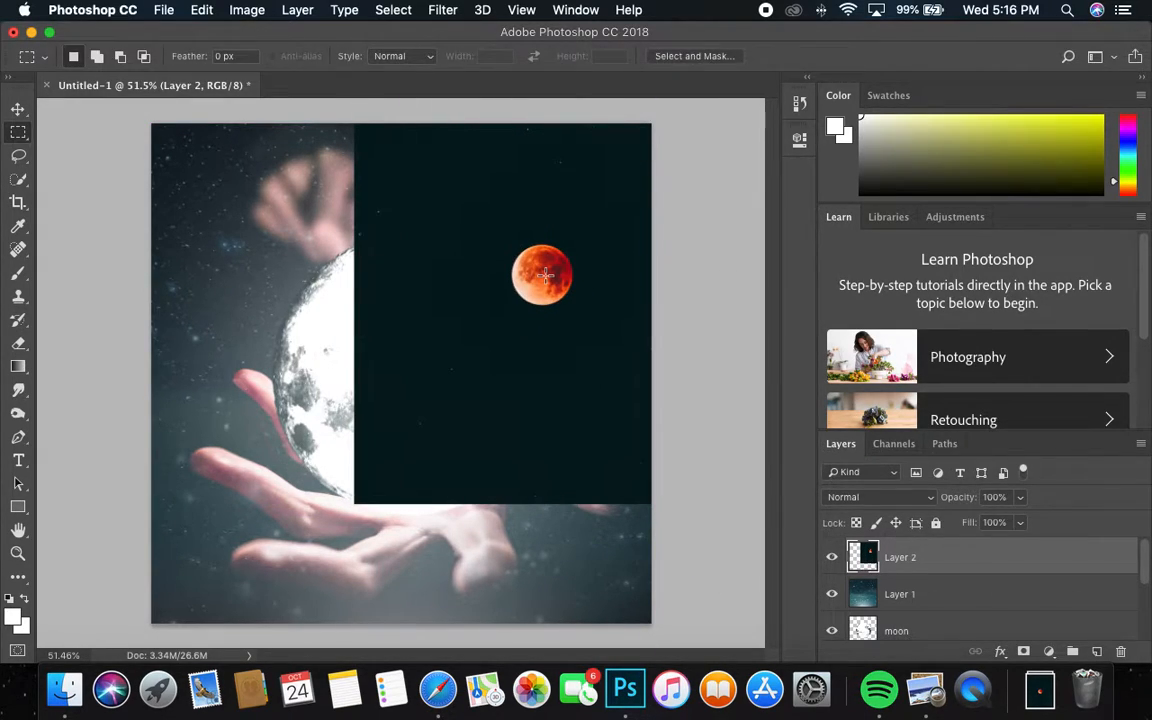
# Step: Select the red moon using Quick Selection's Select Subject
pyautogui.click(24, 183)
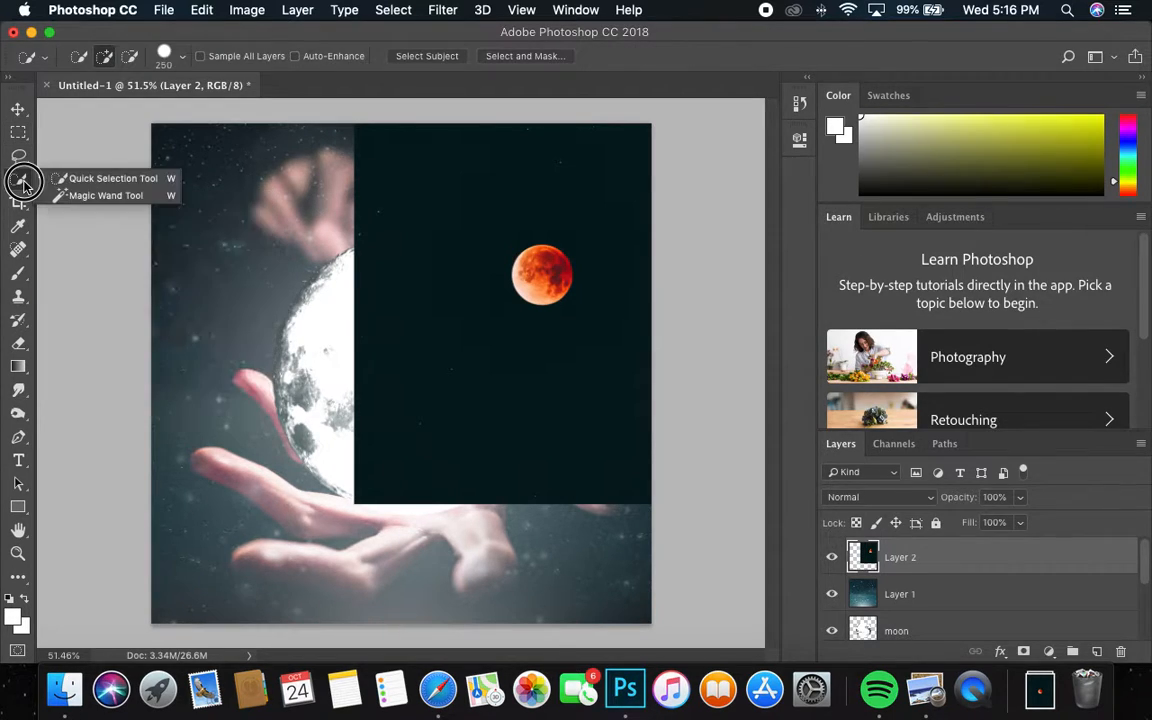
pyautogui.click(102, 195)
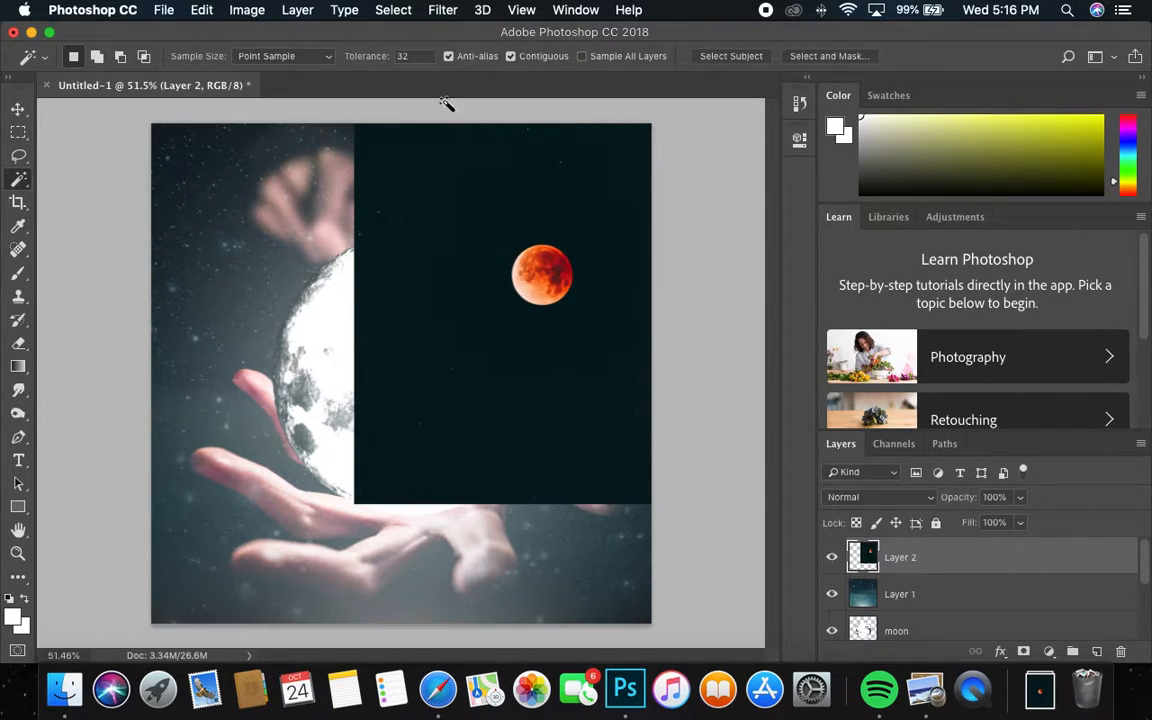
pyautogui.click(18, 179)
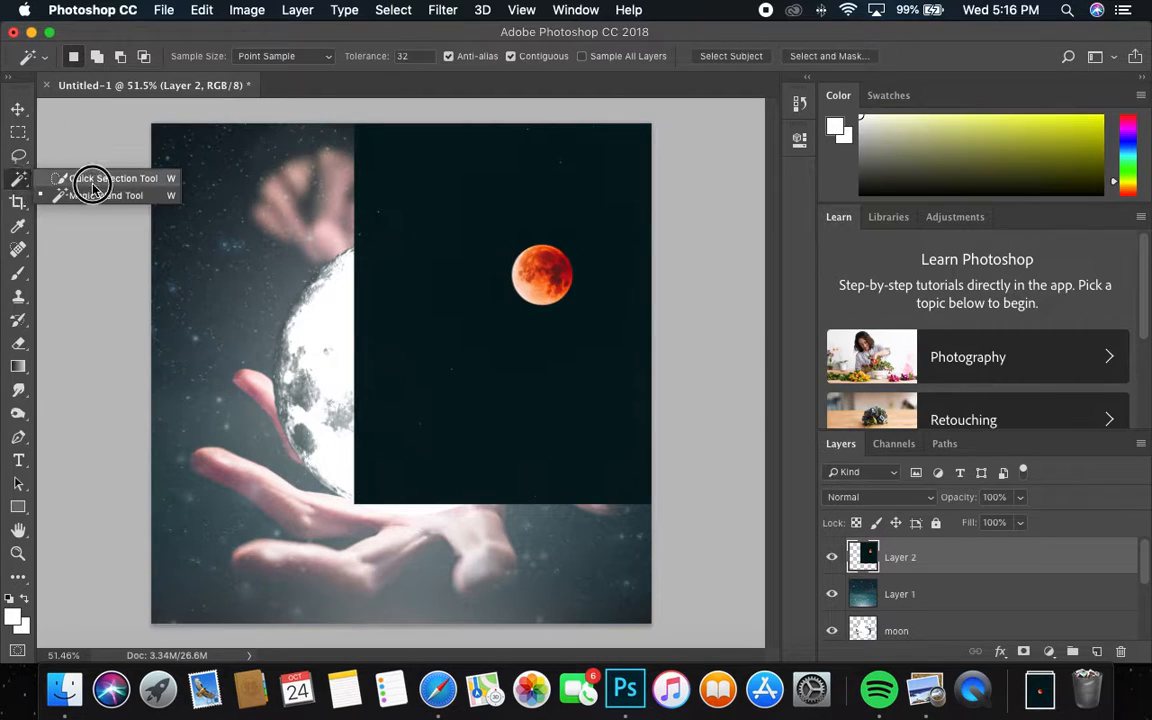
pyautogui.click(100, 178)
pyautogui.click(430, 58)
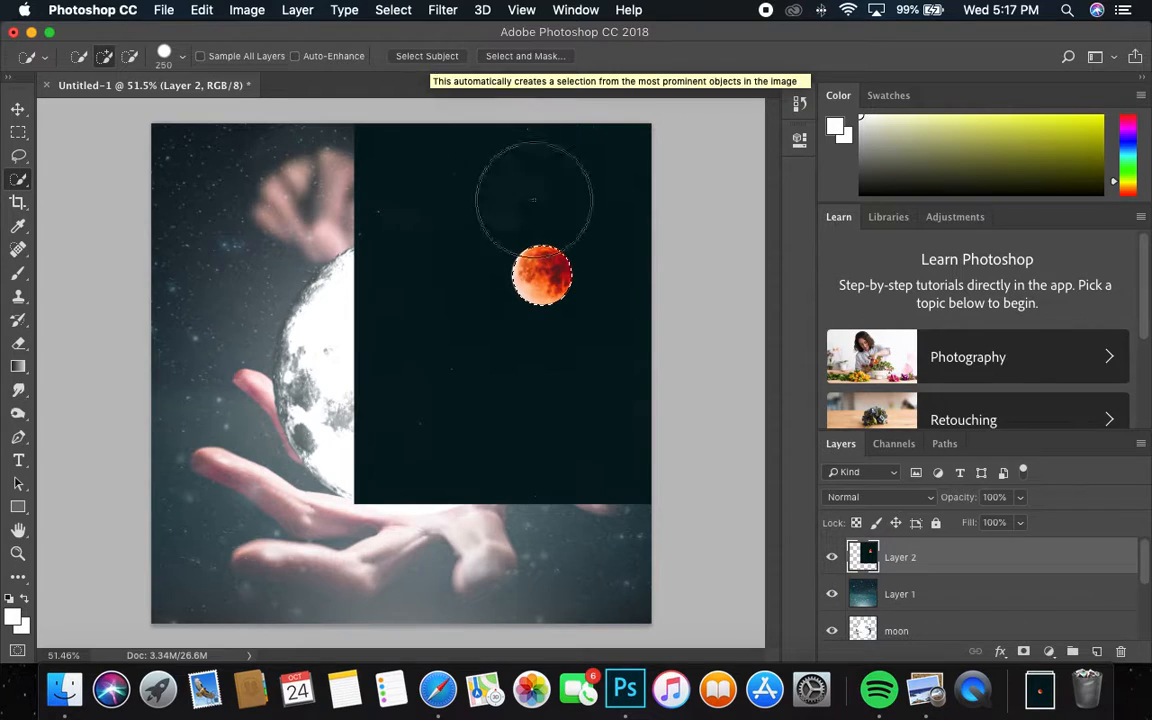
# Step: Copy the selected red moon and paste it onto its own new Layer 3
pyautogui.click(201, 9)
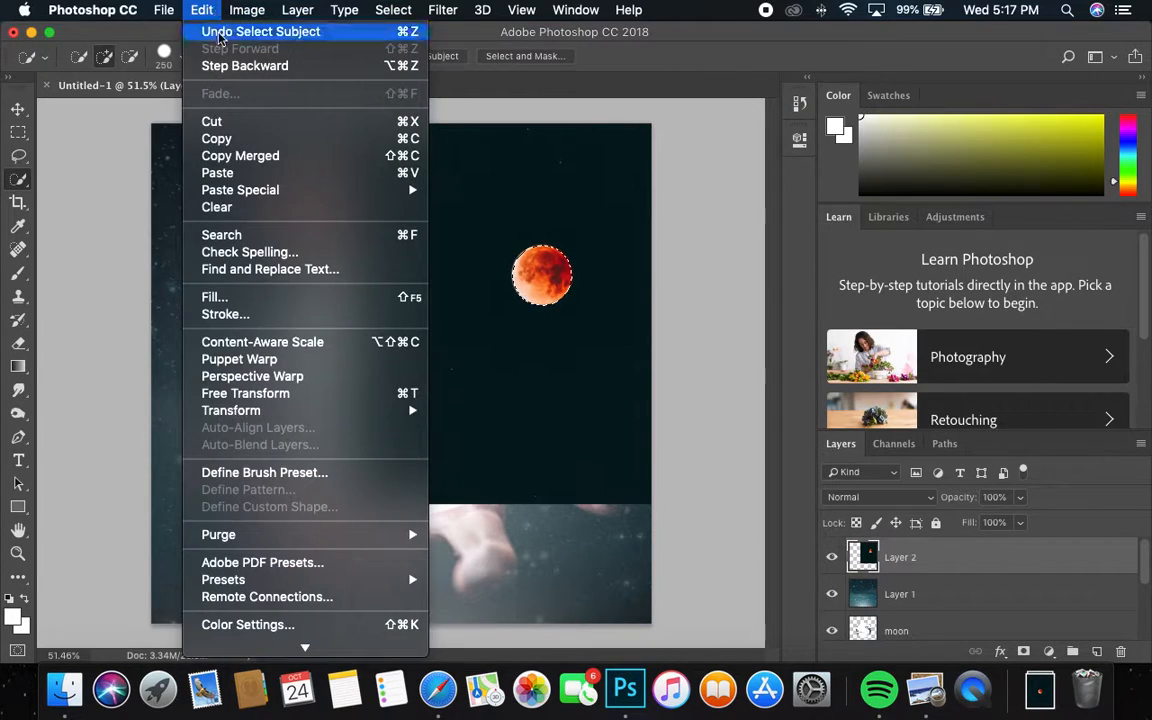
pyautogui.click(217, 138)
pyautogui.click(201, 9)
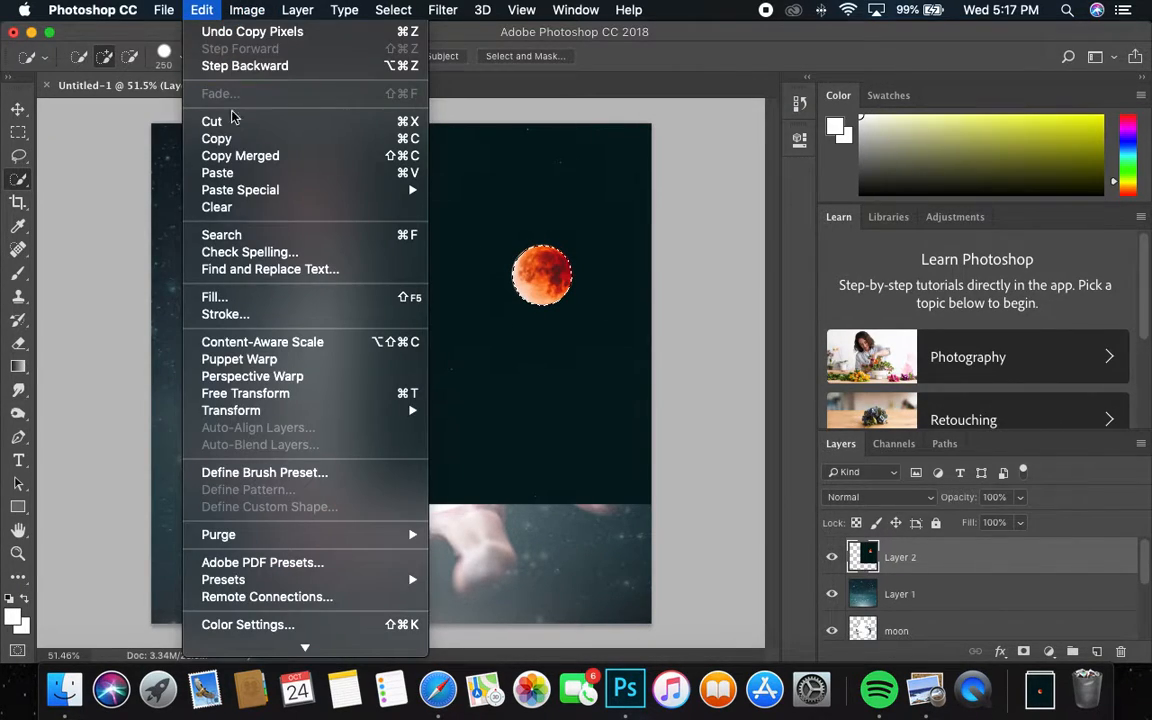
pyautogui.click(225, 172)
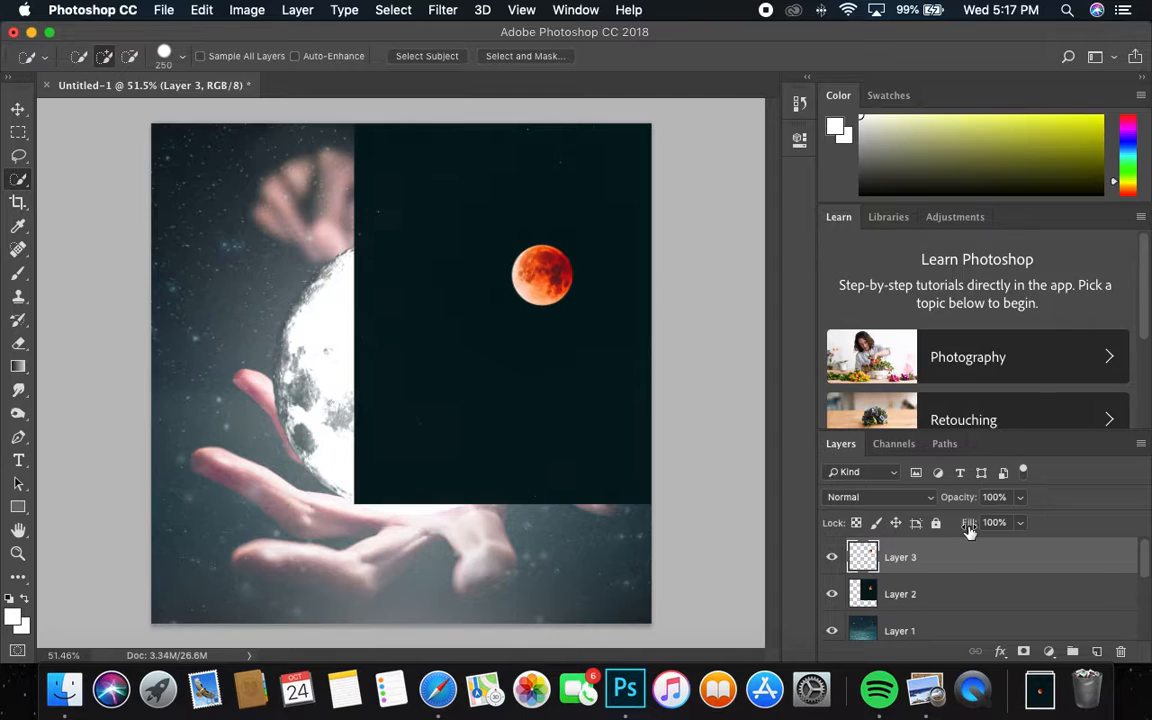
pyautogui.click(895, 595)
# Step: Delete the dark sky layer and rename the starry background layer to 'stars'
pyautogui.press('BackSpace')
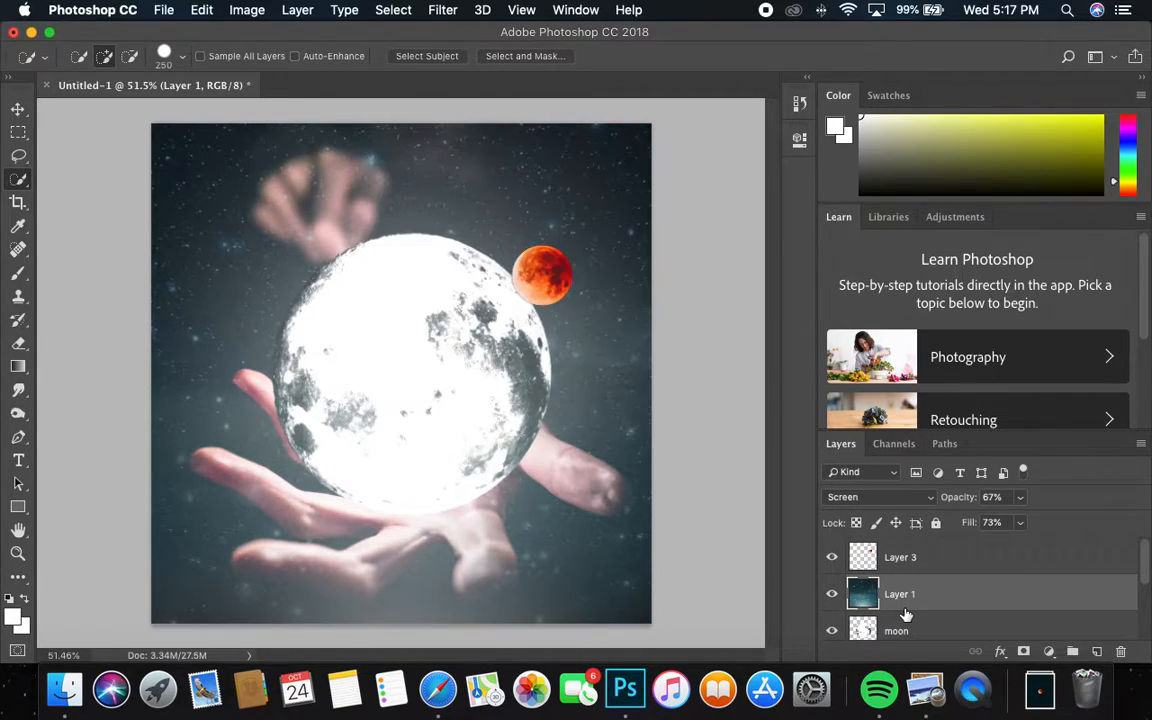
pyautogui.doubleClick(900, 593)
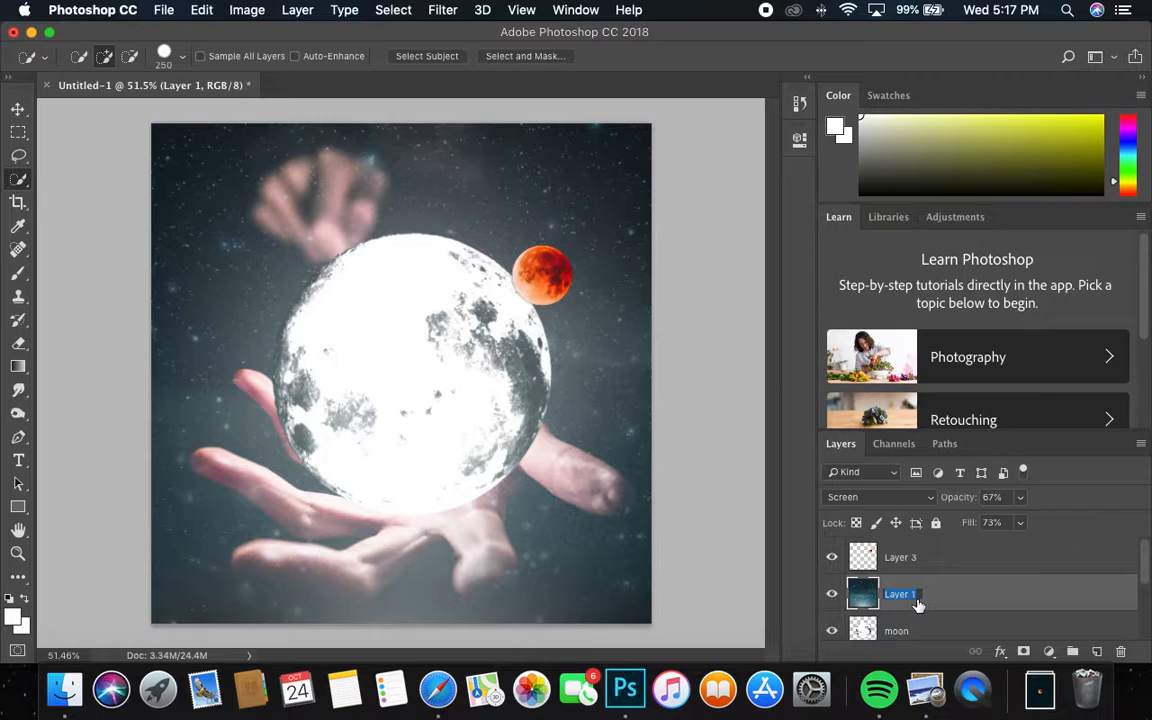
pyautogui.write('stars')
pyautogui.press('Return')
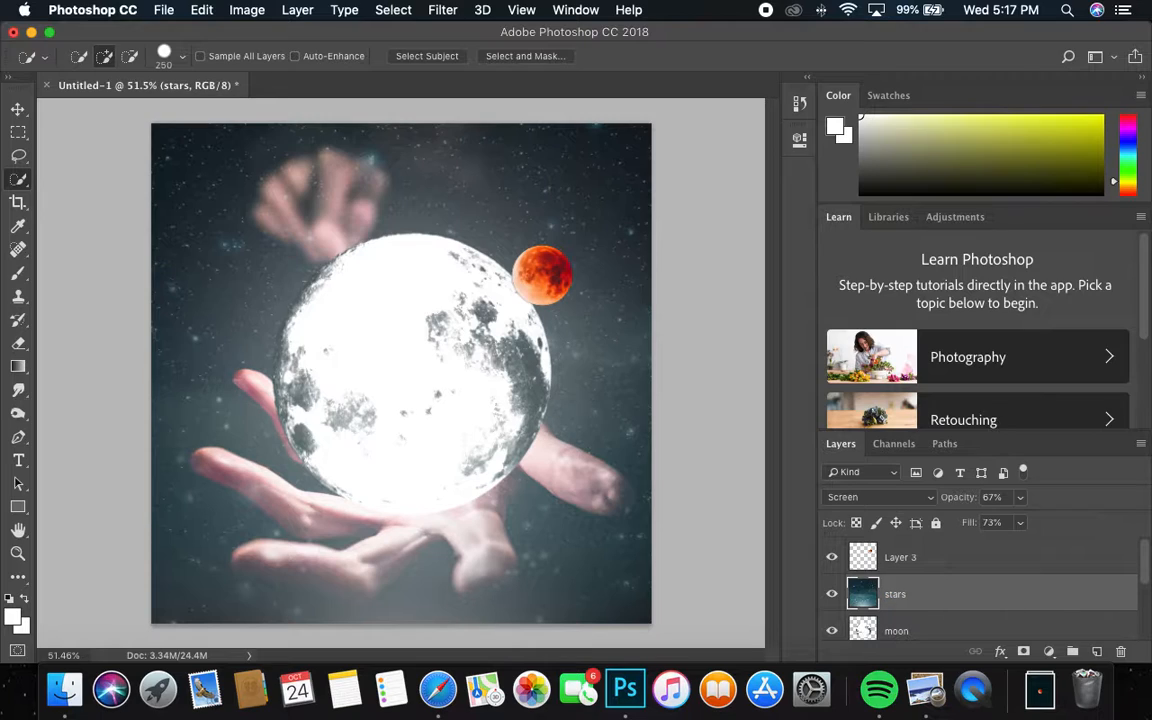
# Step: Rename the red moon layer to 'moon2' and zoom in on it
pyautogui.doubleClick(898, 558)
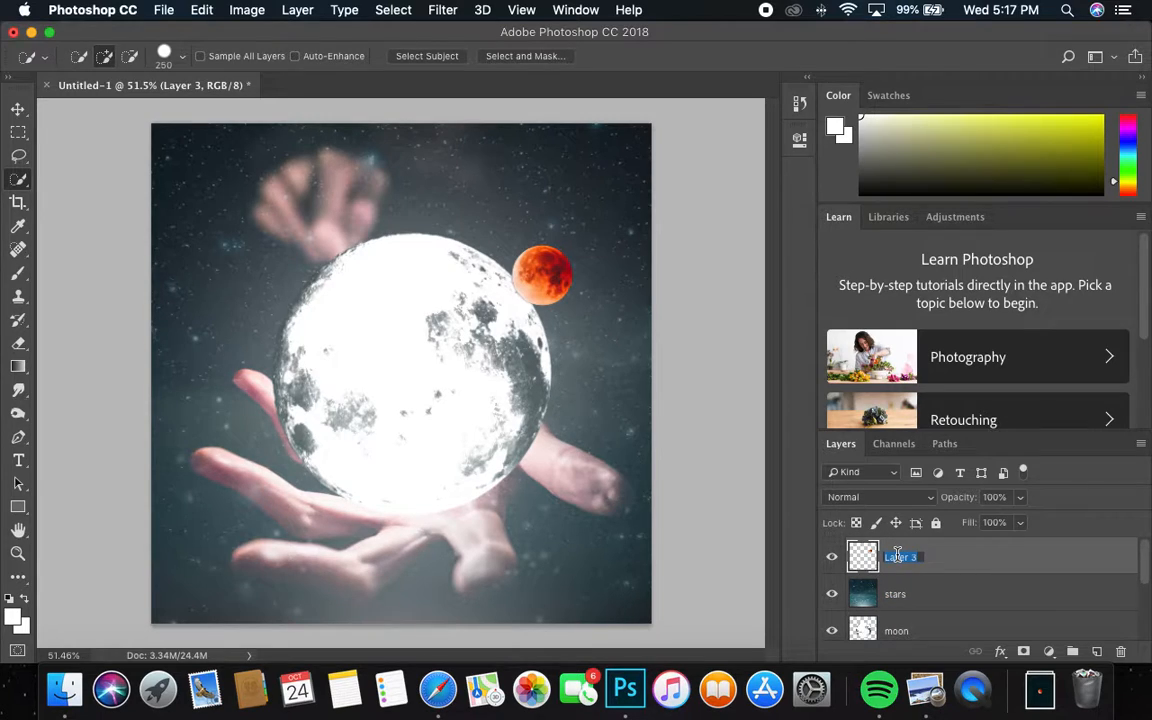
pyautogui.write('moon2')
pyautogui.press('Return')
pyautogui.press('z')
pyautogui.moveTo(560, 260); pyautogui.dragTo(728, 219)
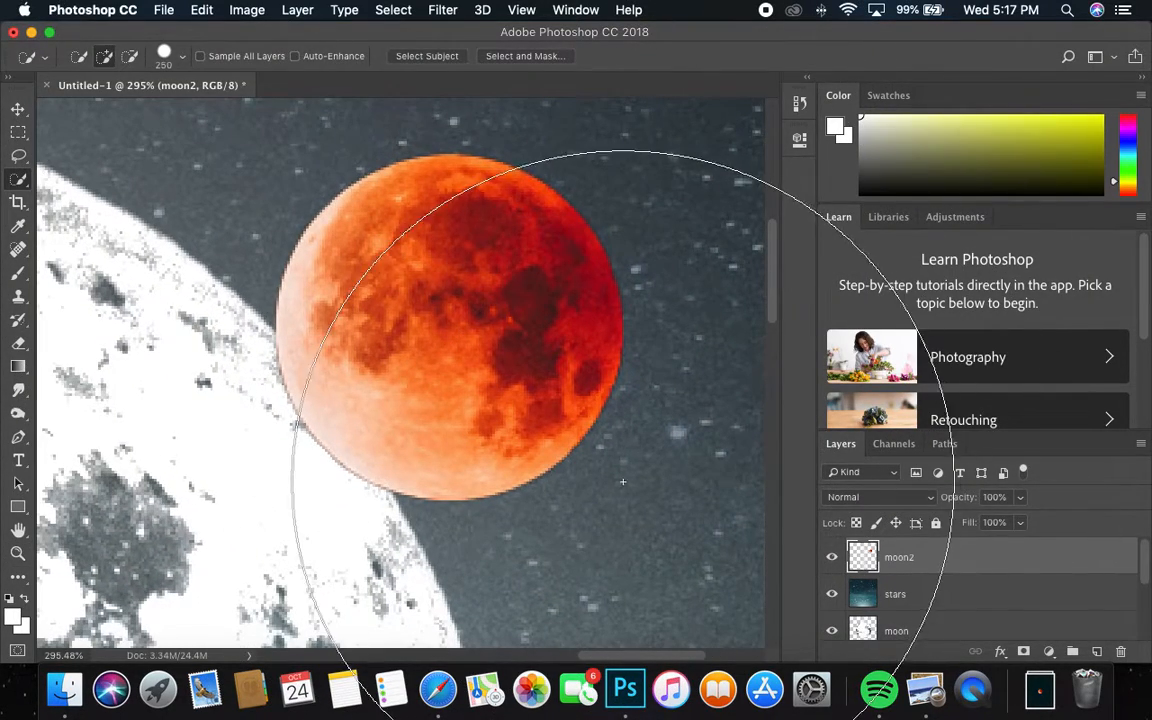
# Step: Load the red moon's pixels on moon2 as a selection
pyautogui.press('[')
pyautogui.press('[')
pyautogui.press('[')
pyautogui.press('[')
pyautogui.press('[')
pyautogui.press('[')
pyautogui.press('[')
pyautogui.press('[')
pyautogui.press('[')
pyautogui.press('[')
pyautogui.press('[')
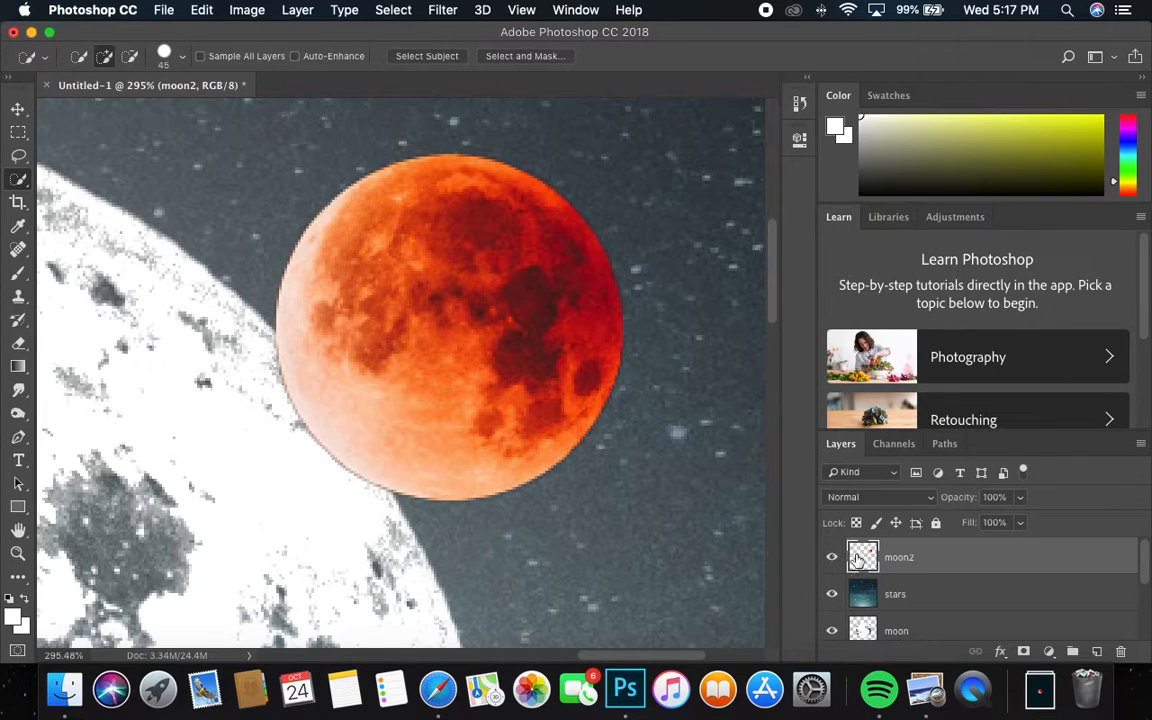
pyautogui.rightClick(857, 560)
pyautogui.click(900, 327)
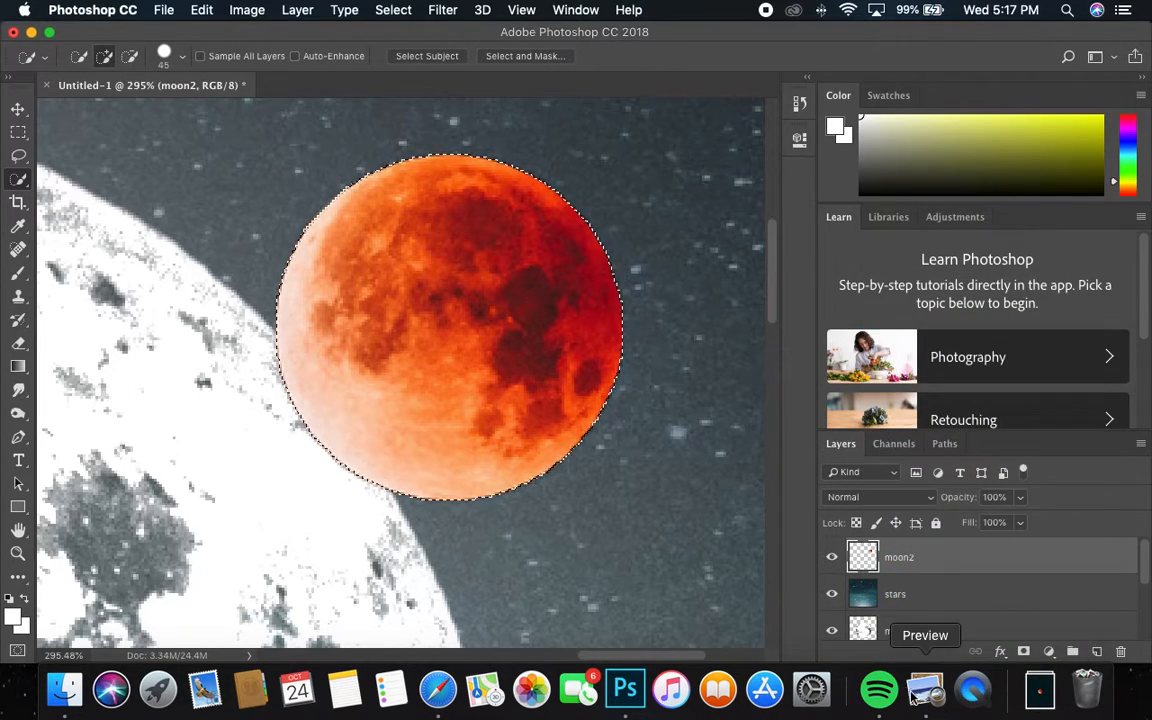
# Step: Add an empty layer above moon2 named 'moon2 edge erase'
pyautogui.click(1097, 652)
pyautogui.doubleClick(900, 558)
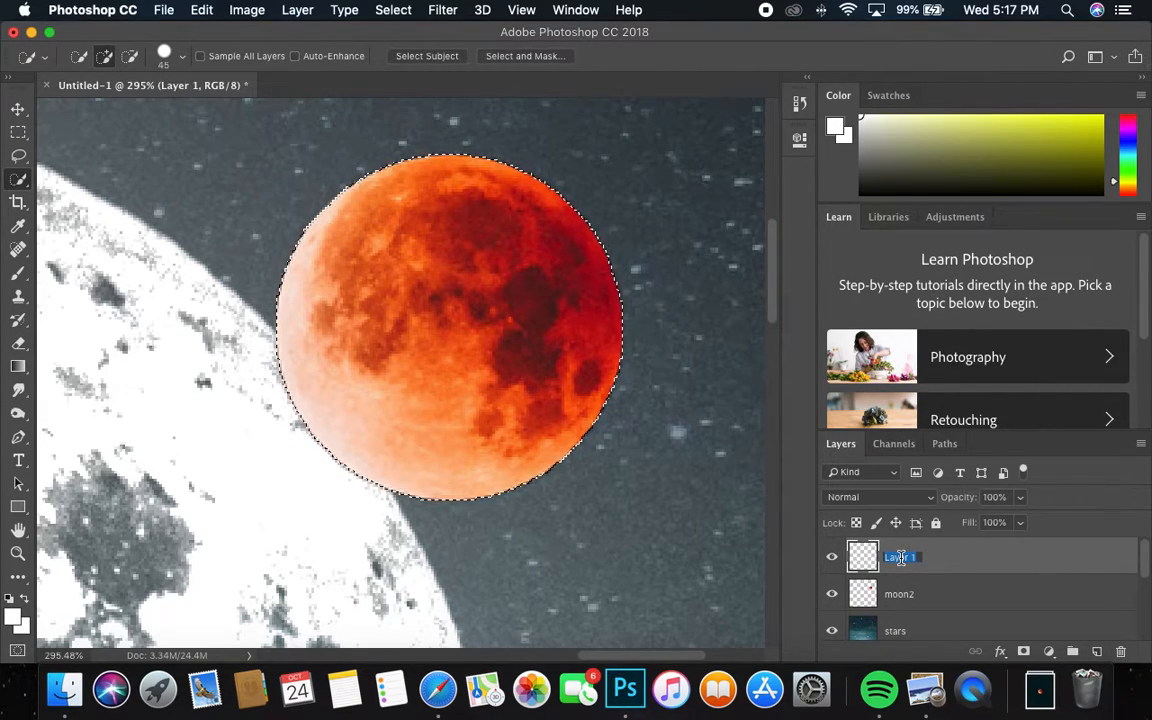
pyautogui.write('moon2 edge')
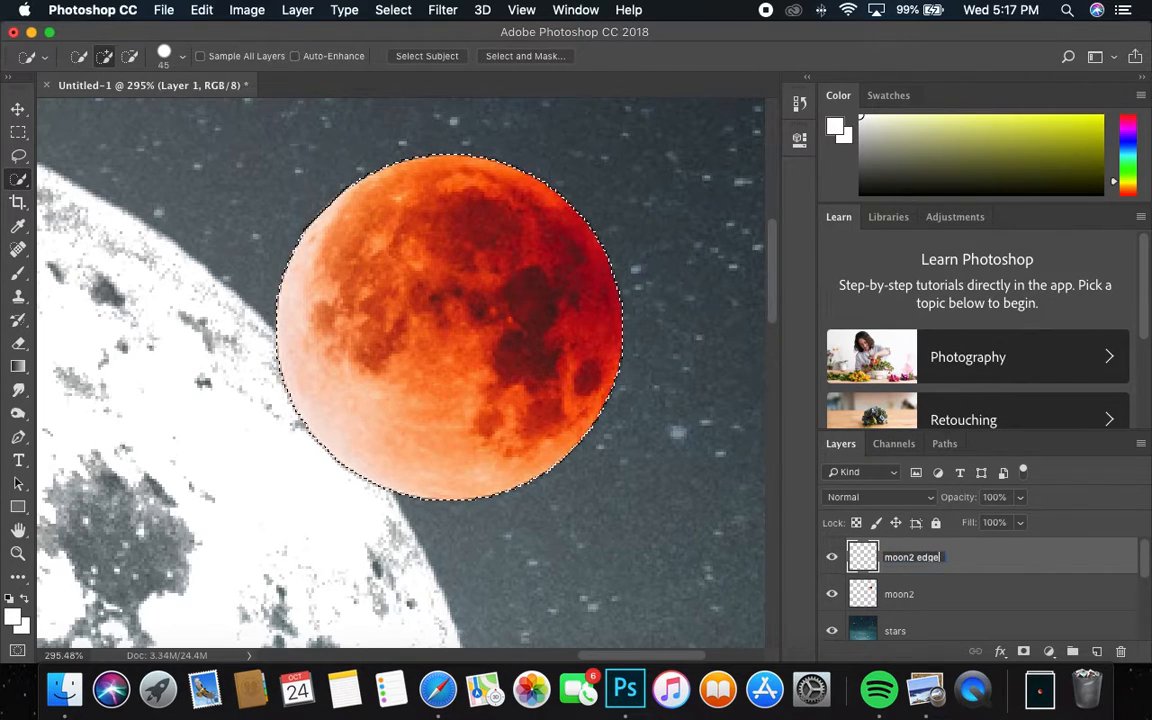
pyautogui.write(' erase')
pyautogui.press('Return')
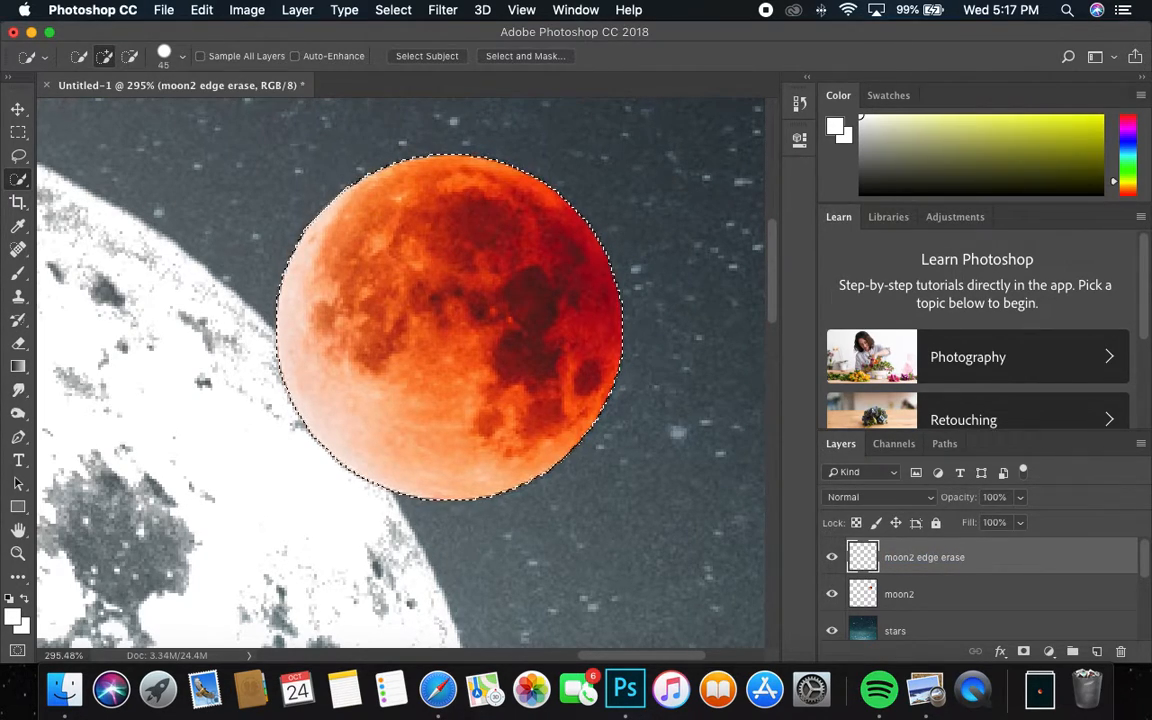
# Step: Set the foreground colour to olive in the Color Picker
pyautogui.click(13, 614)
pyautogui.click(760, 443)
pyautogui.click(846, 411)
pyautogui.click(1086, 263)
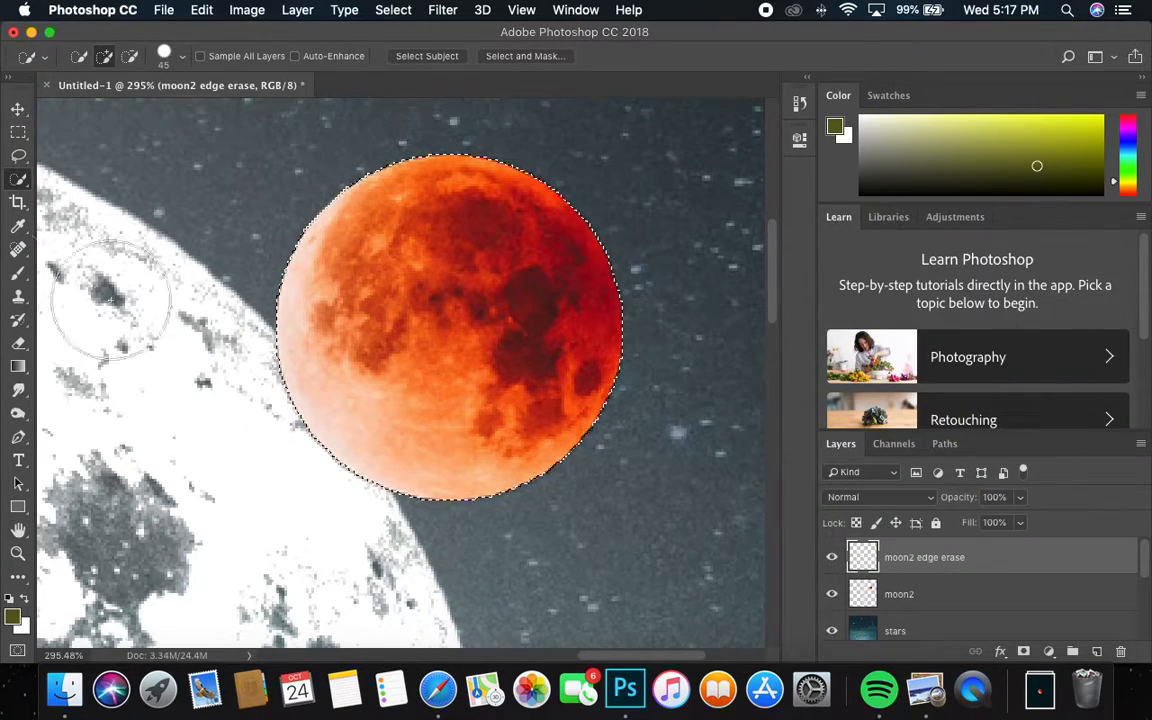
pyautogui.click(18, 134)
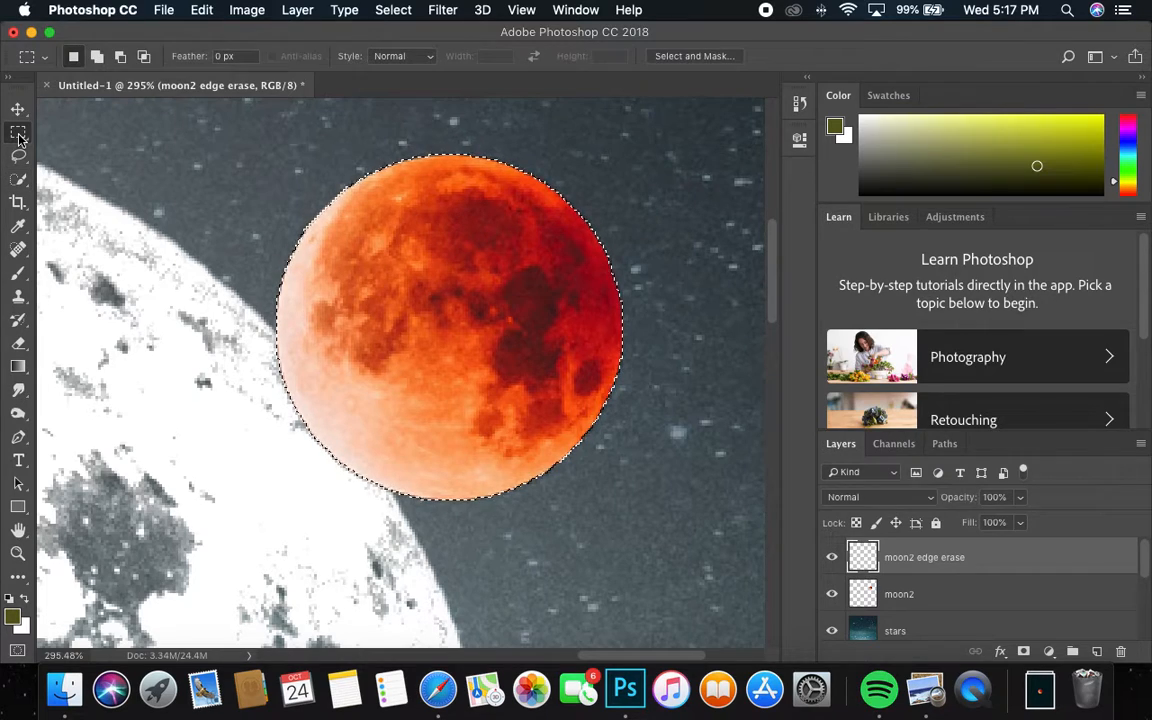
# Step: Try a 4 px olive stroke around the moon selection, then undo it
pyautogui.rightClick(407, 229)
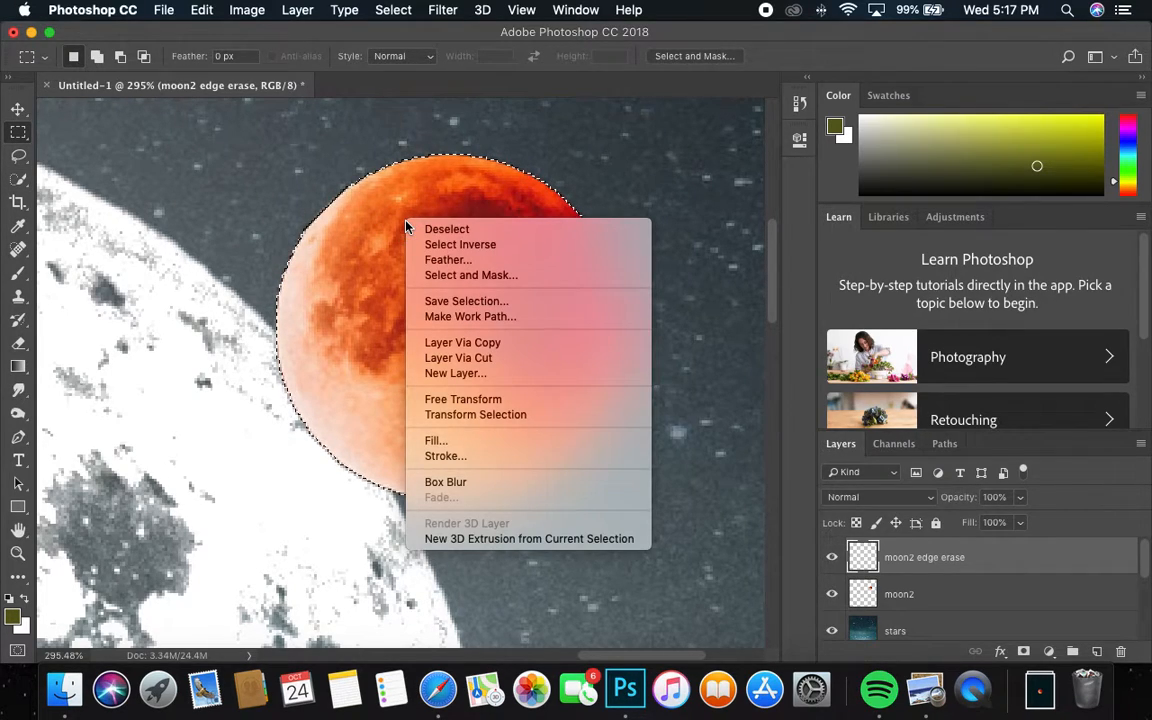
pyautogui.click(445, 456)
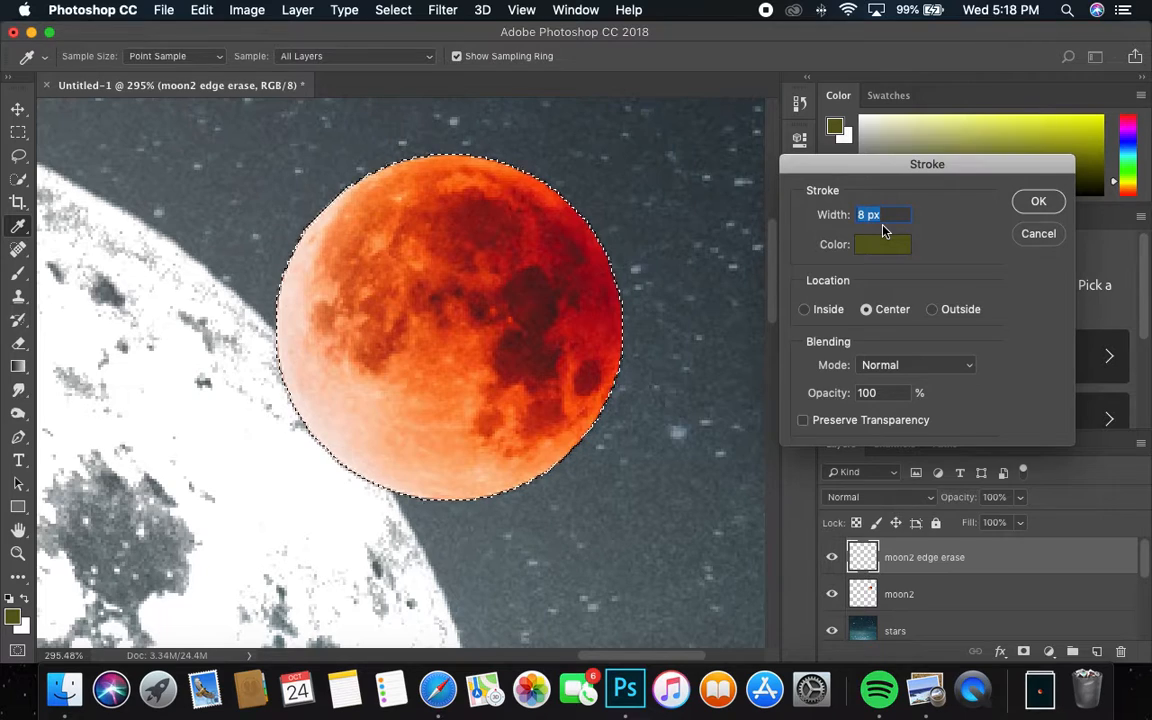
pyautogui.write('4')
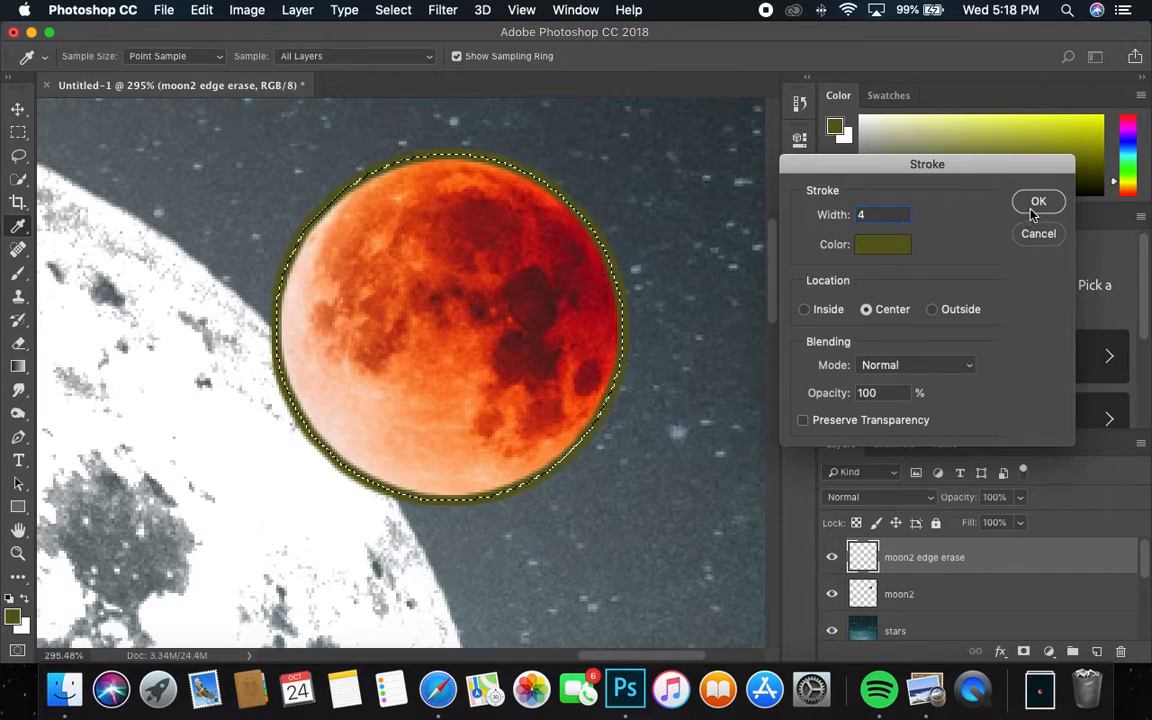
pyautogui.click(1036, 204)
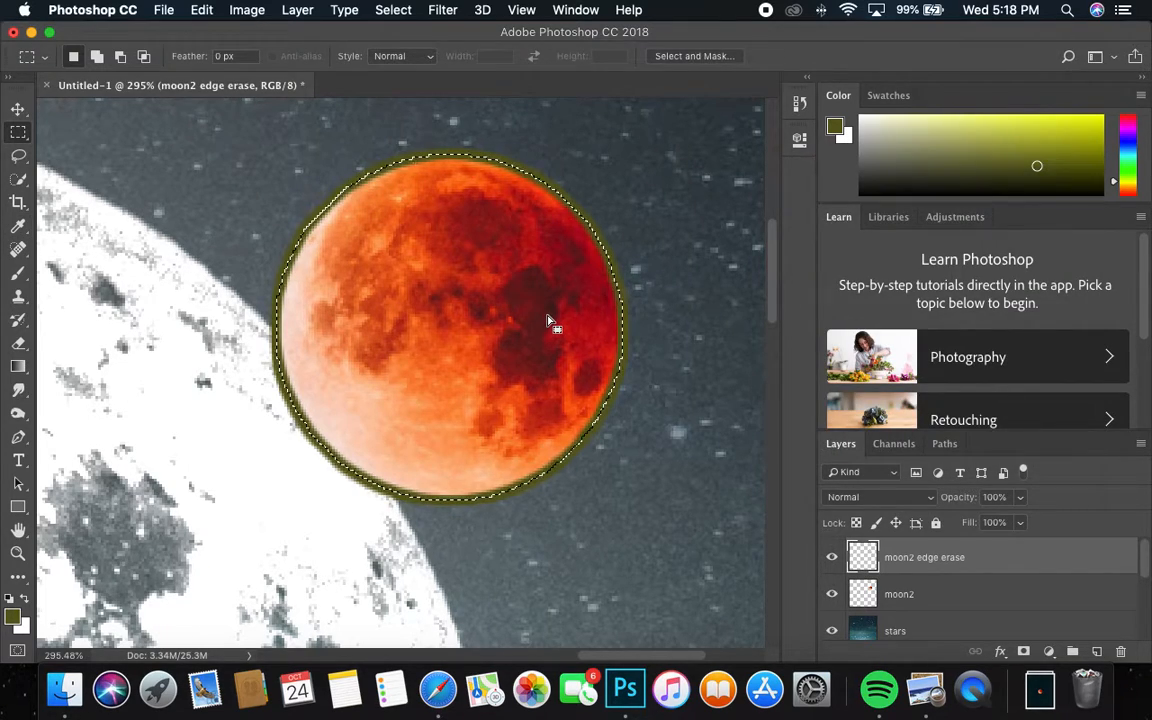
pyautogui.click(203, 10)
pyautogui.click(215, 31)
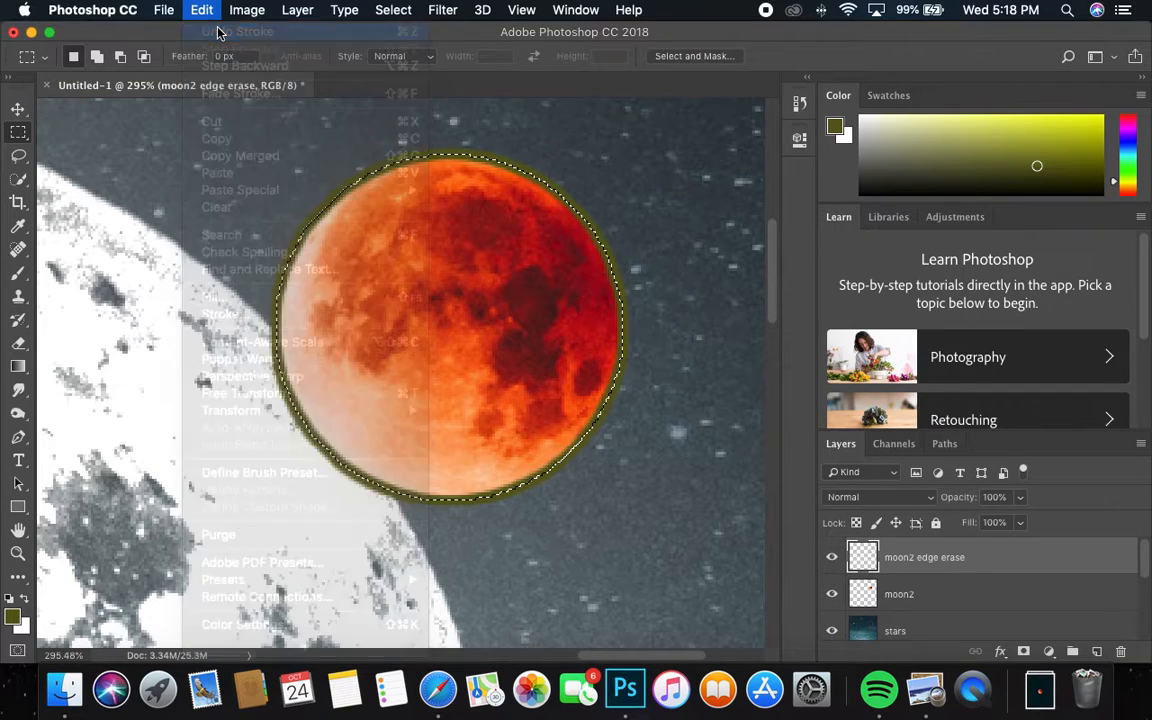
# Step: Stroke the moon selection with a 2 px olive line instead
pyautogui.rightClick(385, 258)
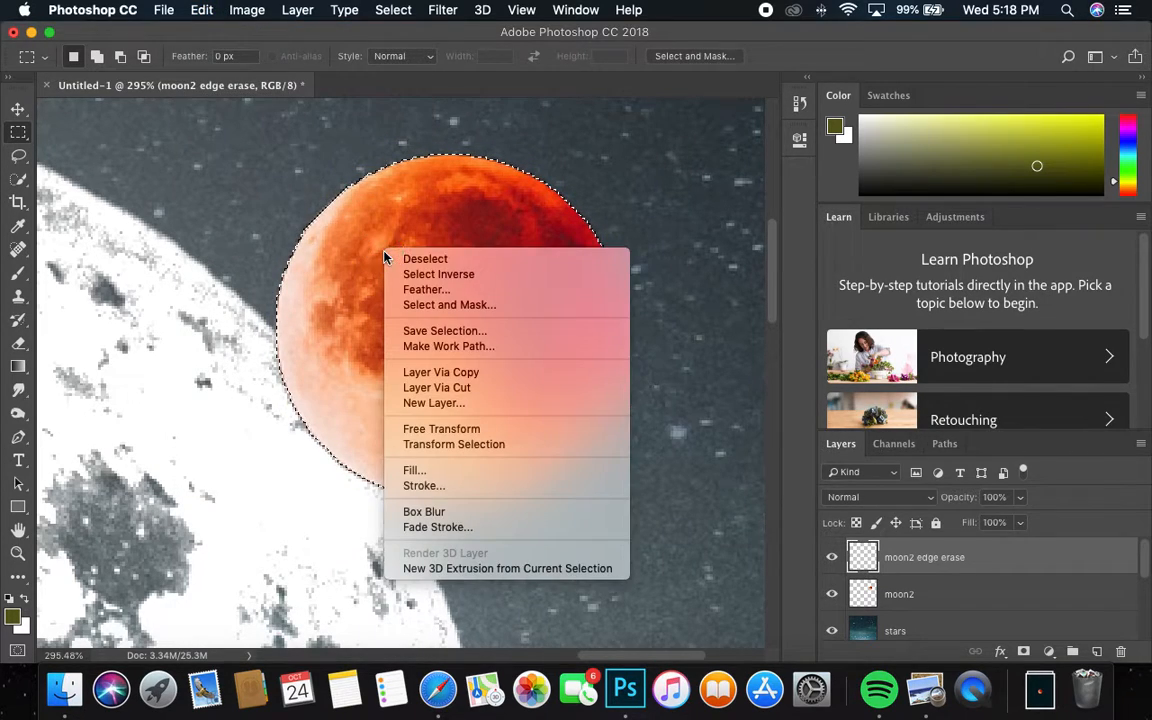
pyautogui.click(430, 486)
pyautogui.write('2')
pyautogui.click(1038, 201)
pyautogui.press('m')
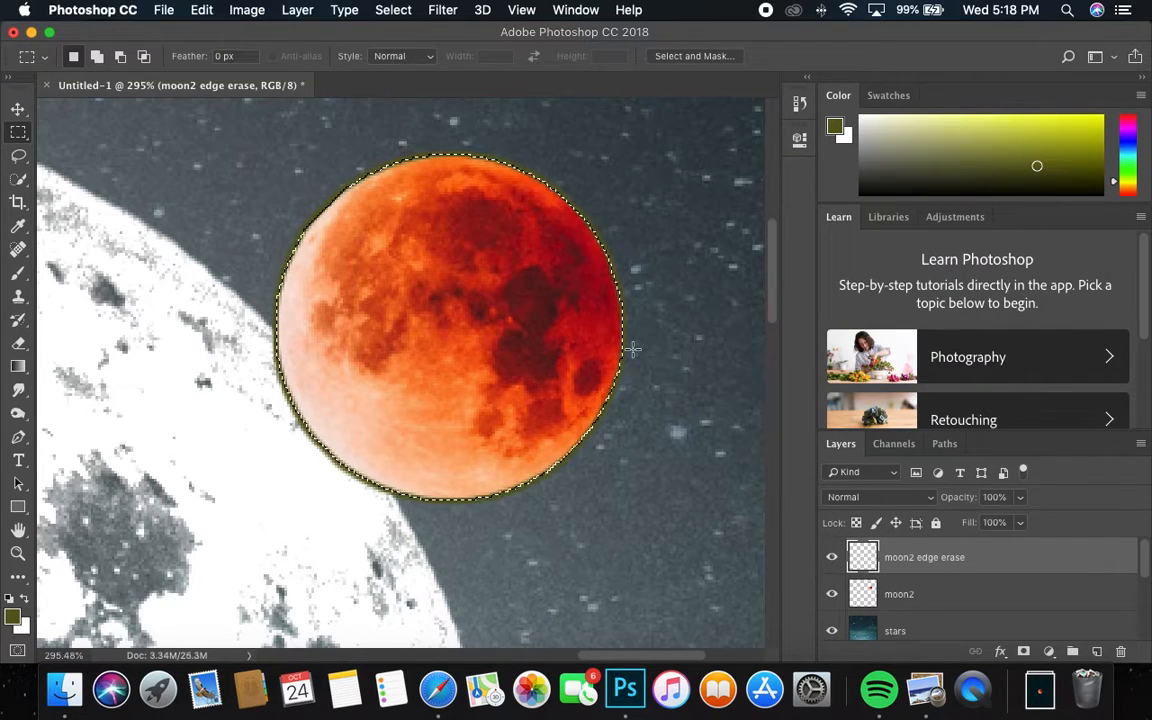
# Step: Deselect the selection around the red moon
pyautogui.click(344, 10)
pyautogui.click(344, 10)
pyautogui.click(393, 10)
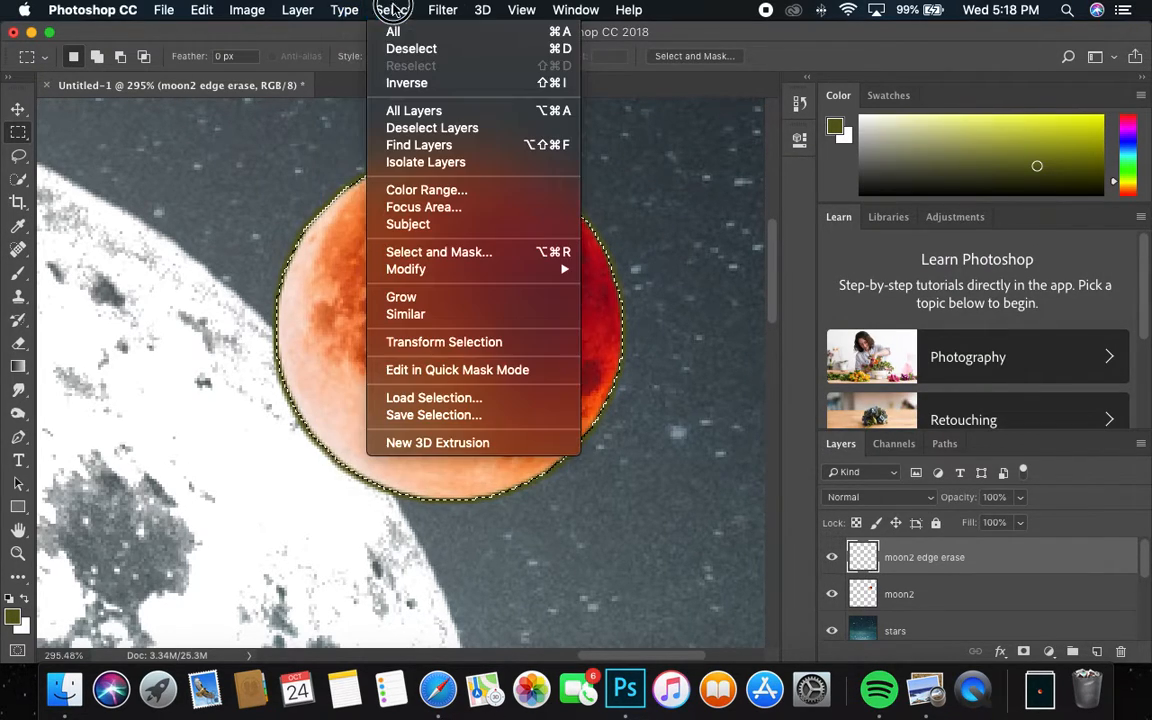
pyautogui.click(395, 46)
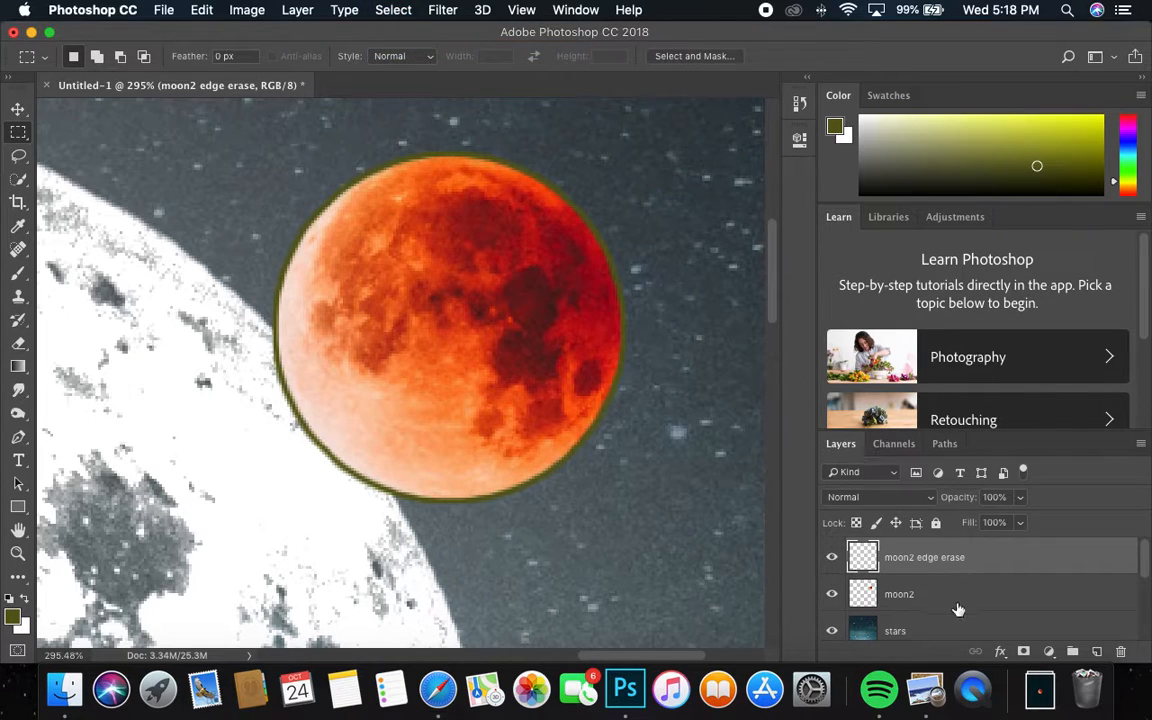
# Step: Select the olive ring's pixels on moon2 edge erase and zoom in on the moon's edge
pyautogui.rightClick(864, 553)
pyautogui.press('Escape')
pyautogui.rightClick(862, 557)
pyautogui.press('Escape')
pyautogui.rightClick(862, 557)
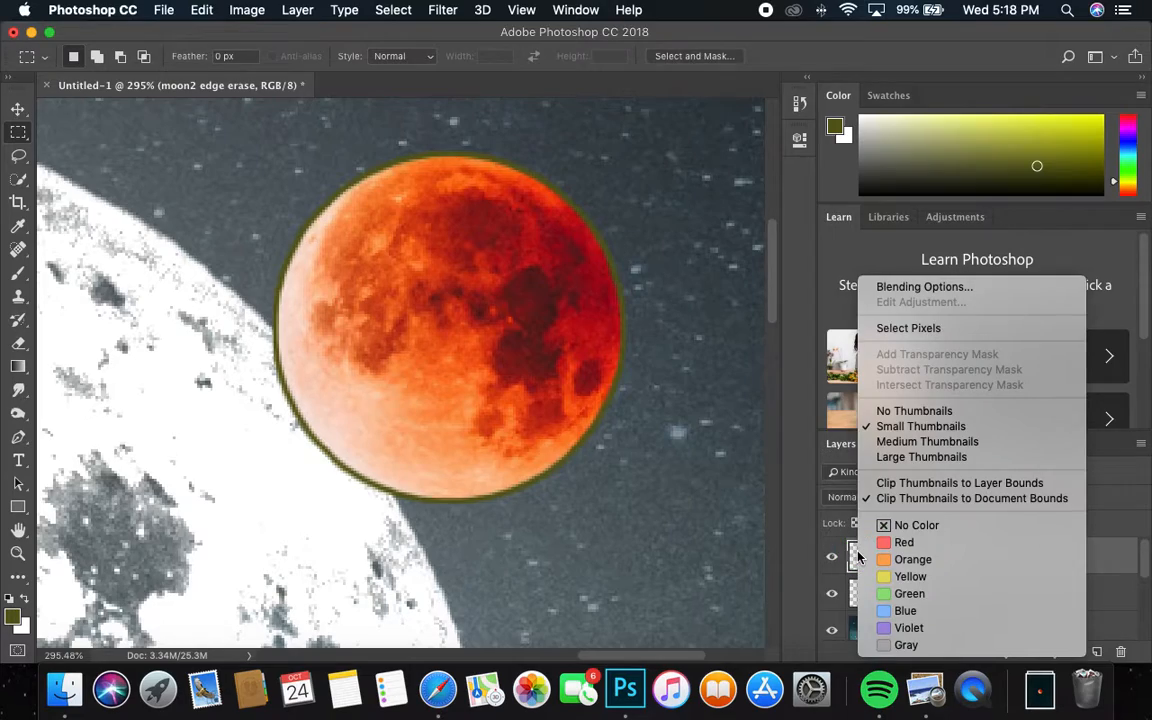
pyautogui.click(908, 328)
pyautogui.press('z')
pyautogui.moveTo(597, 314); pyautogui.dragTo(638, 287)
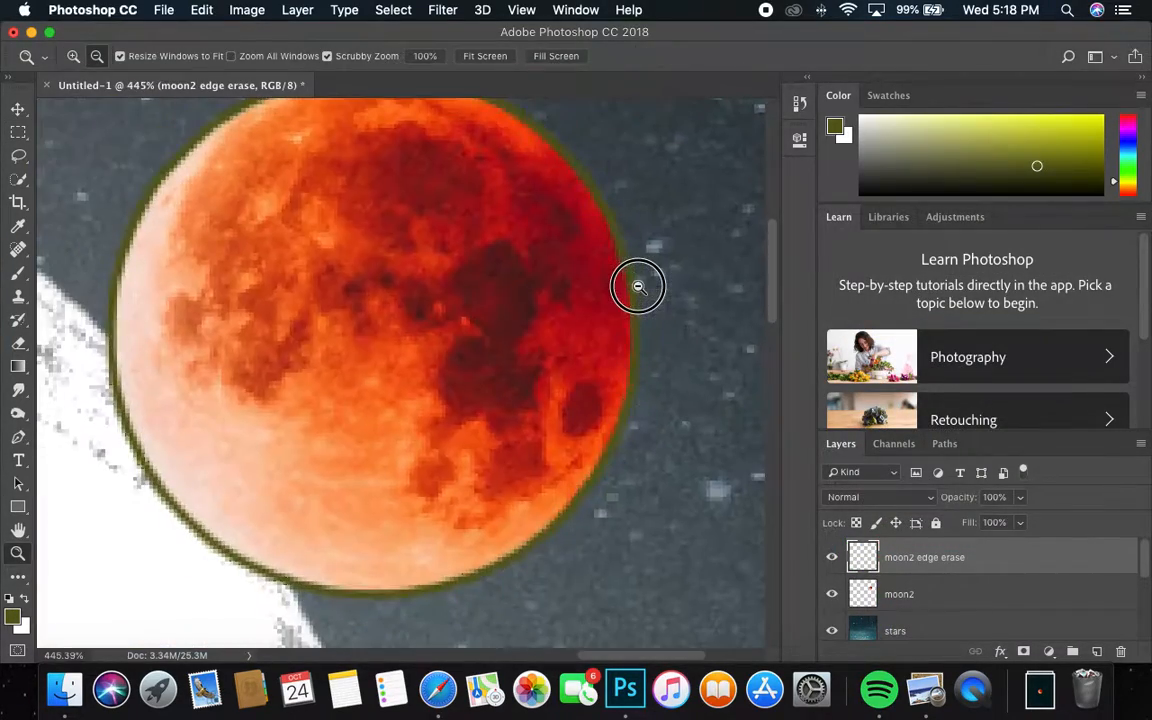
pyautogui.press('m')
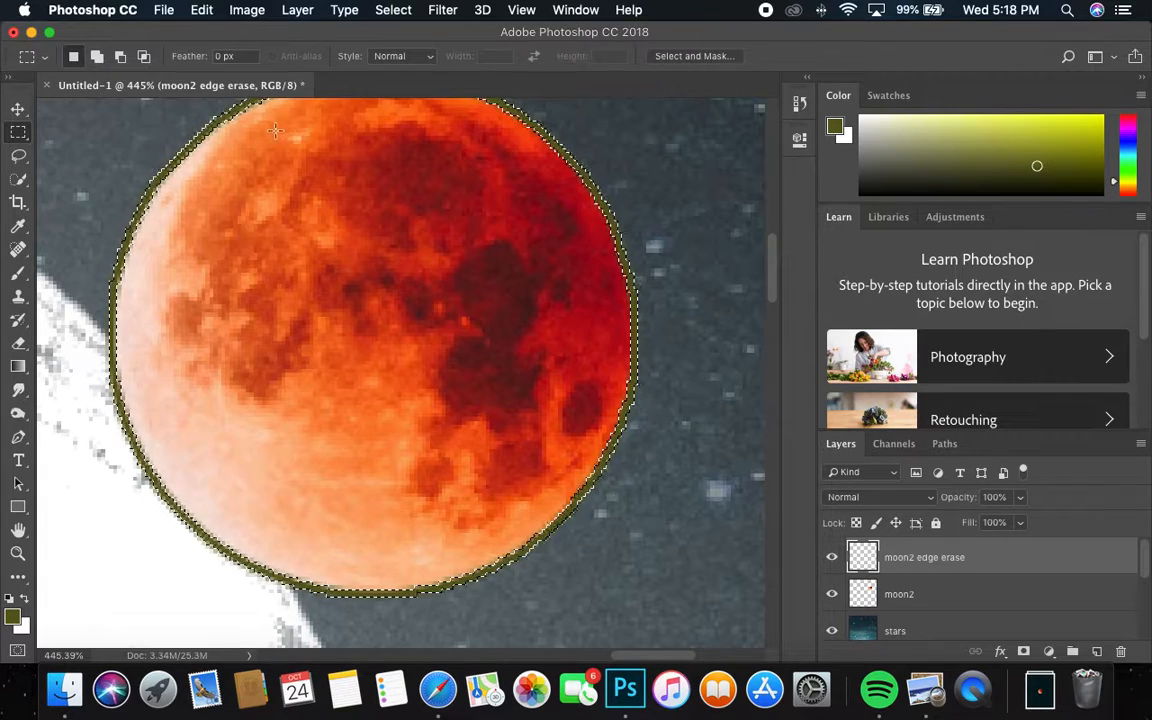
# Step: Switch between moon2 and moon2 edge erase, then deselect and zoom back out
pyautogui.click(898, 597)
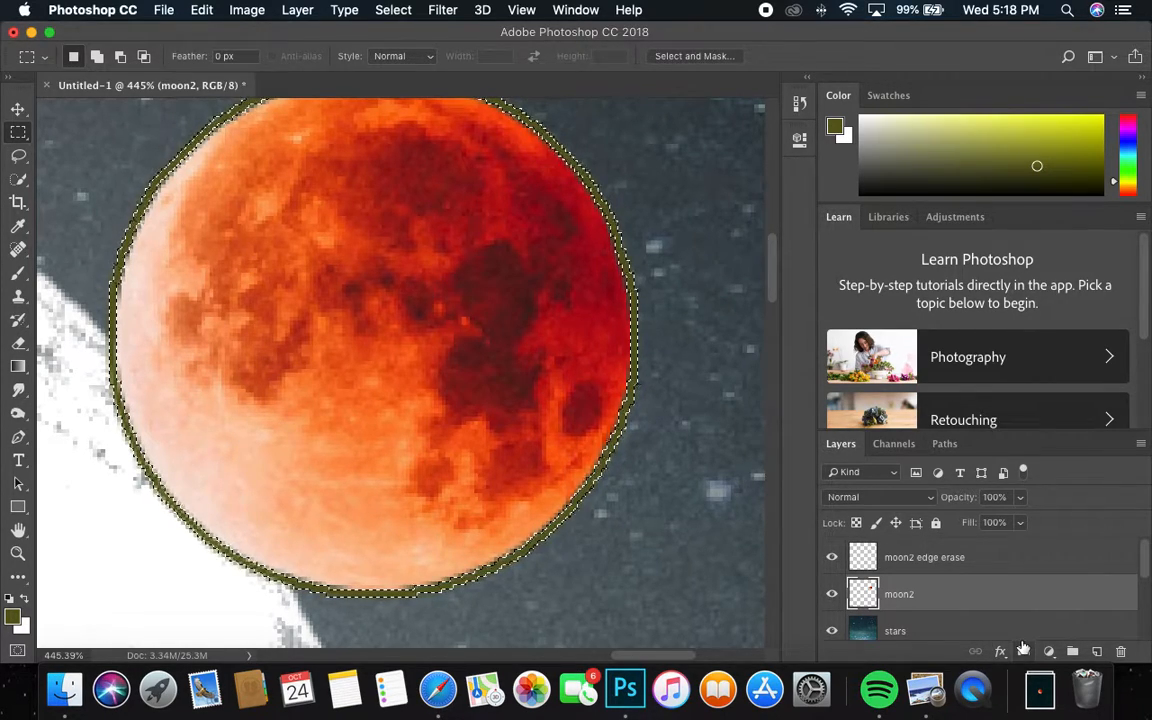
pyautogui.click(905, 563)
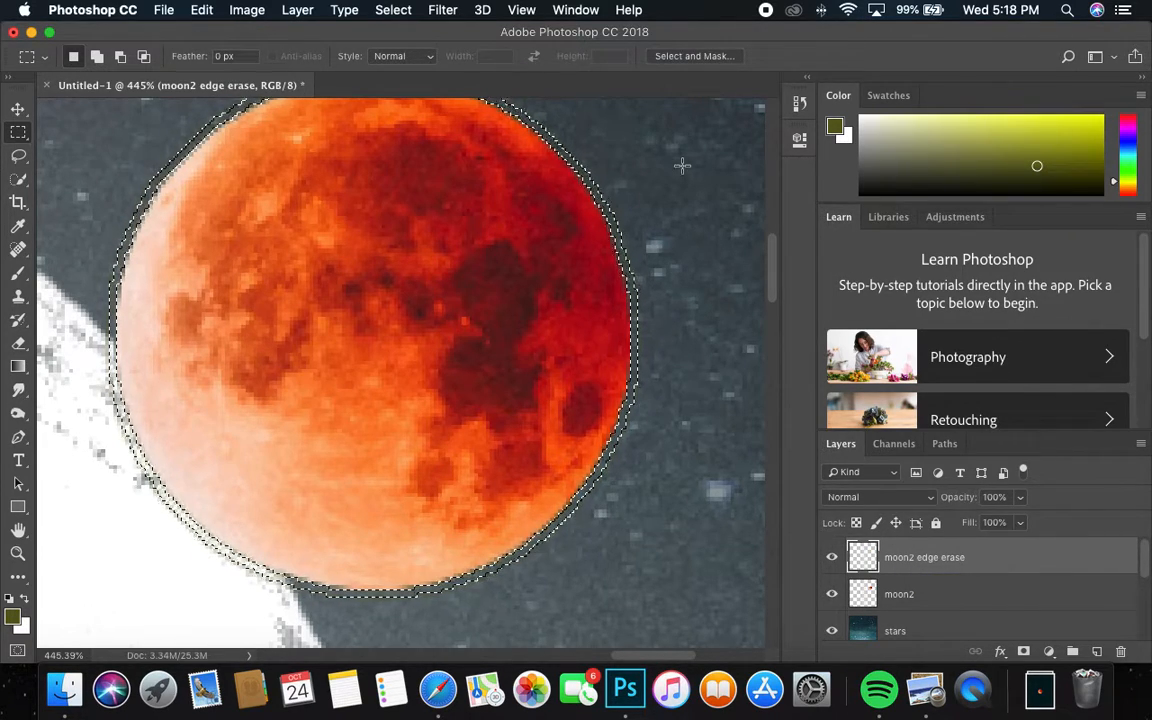
pyautogui.click(393, 10)
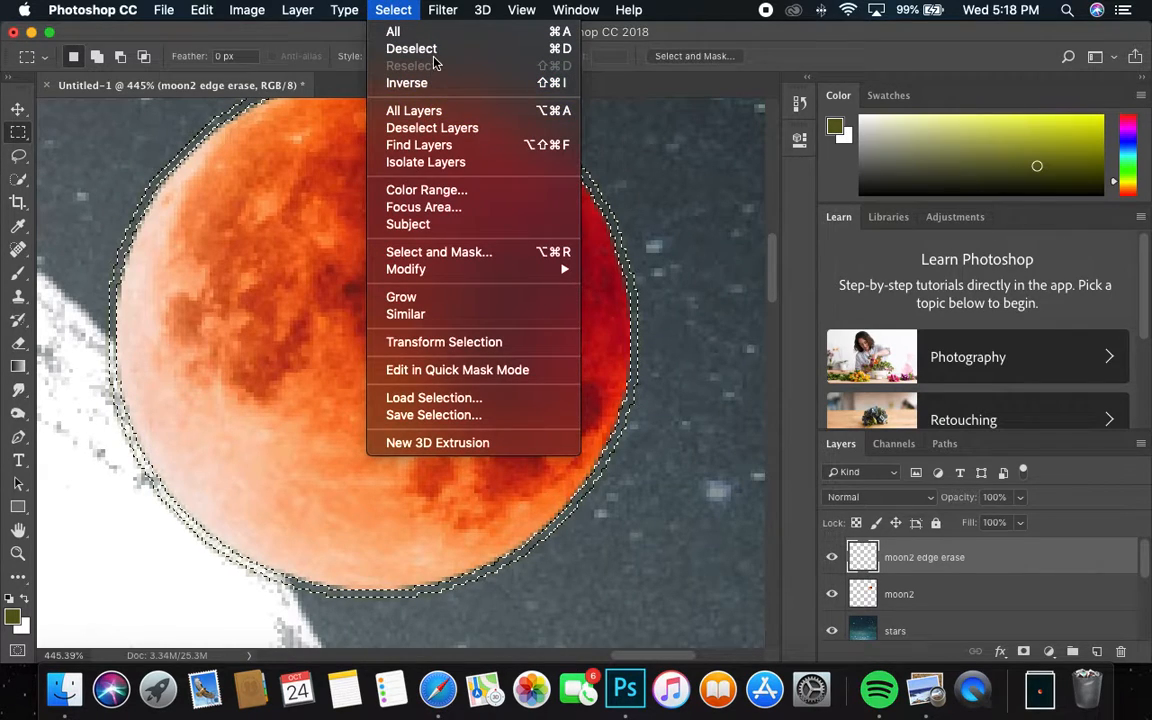
pyautogui.click(432, 49)
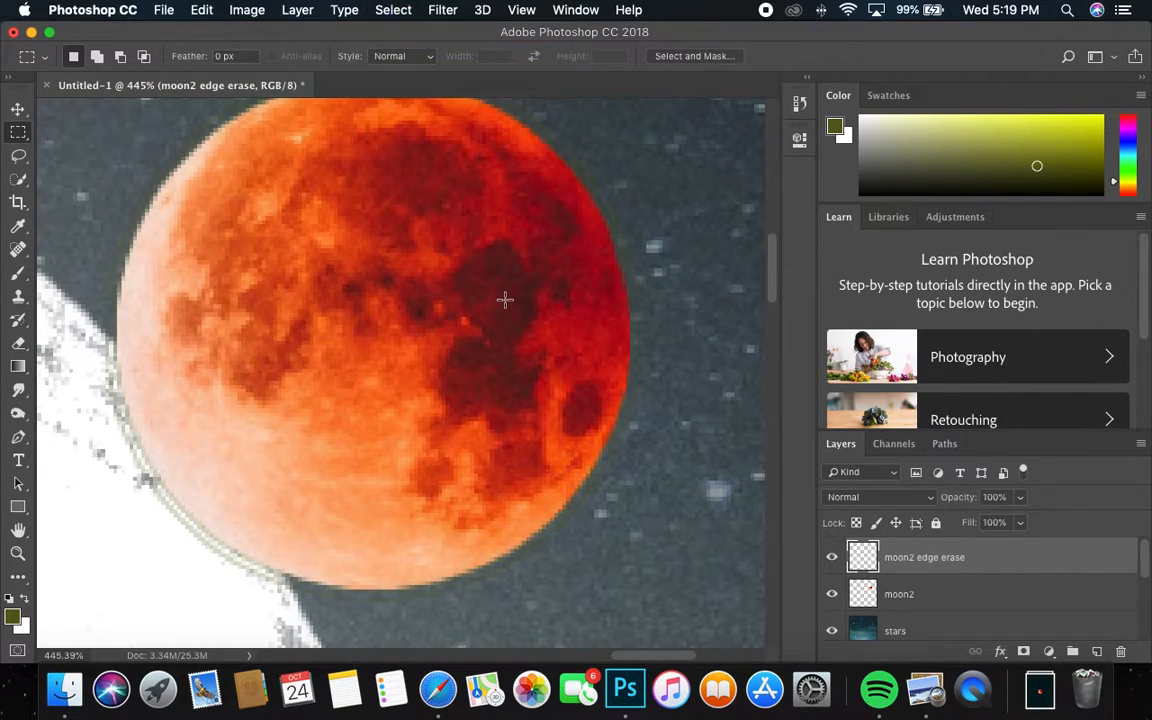
pyautogui.press('z')
pyautogui.moveTo(490, 302); pyautogui.dragTo(427, 313)
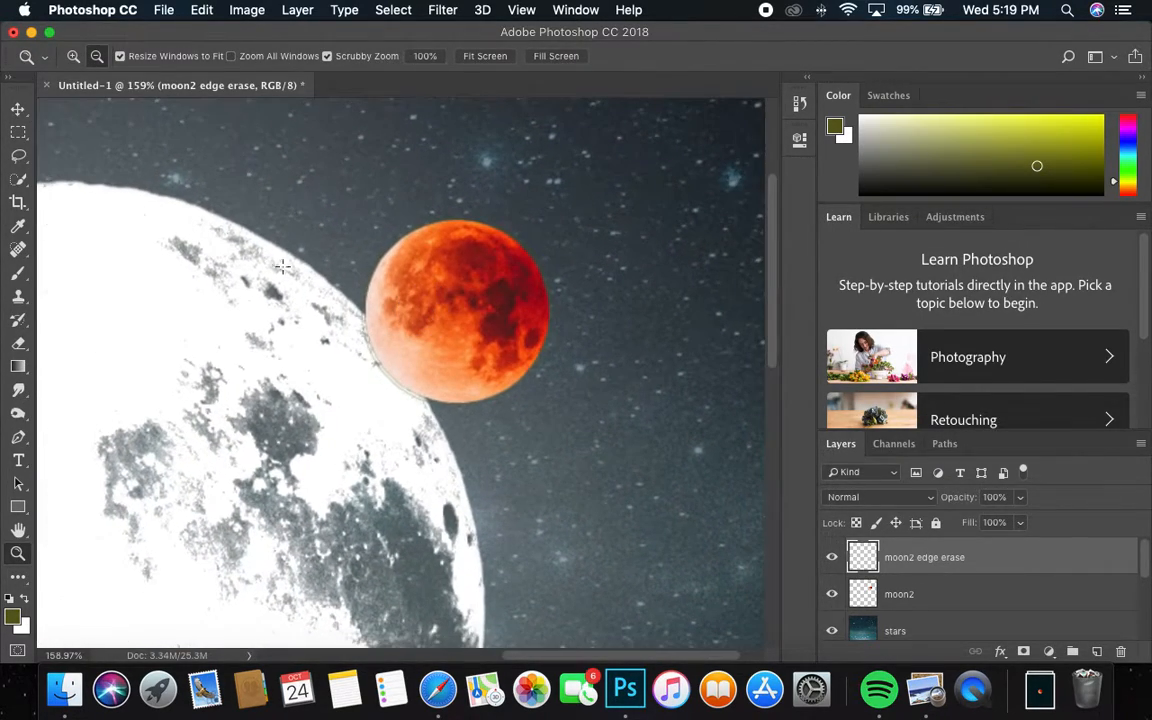
# Step: Move the red moon down-left and delete the moon2 edge erase layer
pyautogui.press('m')
pyautogui.click(24, 116)
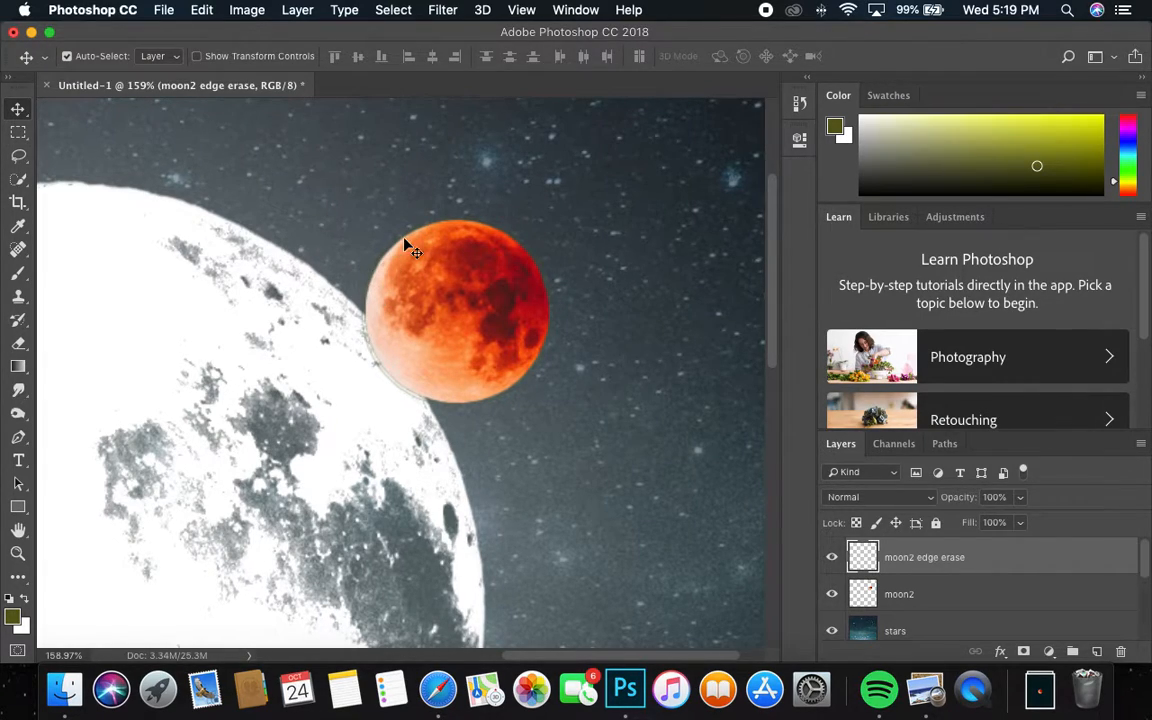
pyautogui.moveTo(460, 318); pyautogui.dragTo(323, 380)
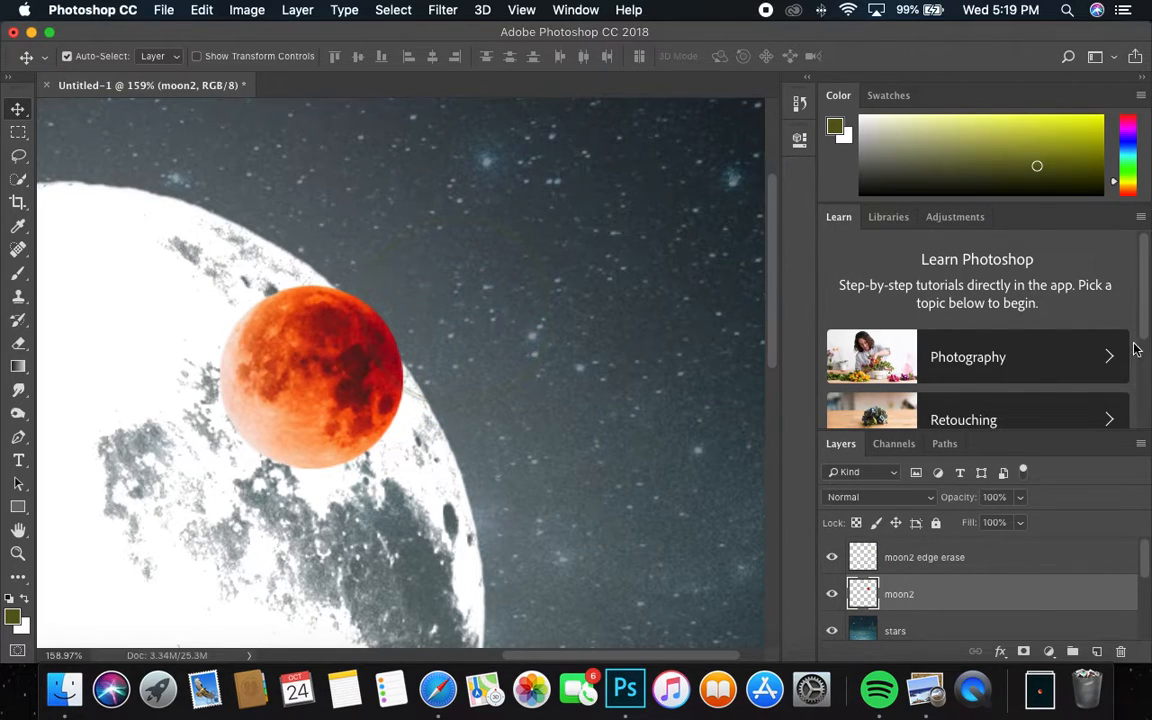
pyautogui.click(930, 569)
pyautogui.press('Delete')
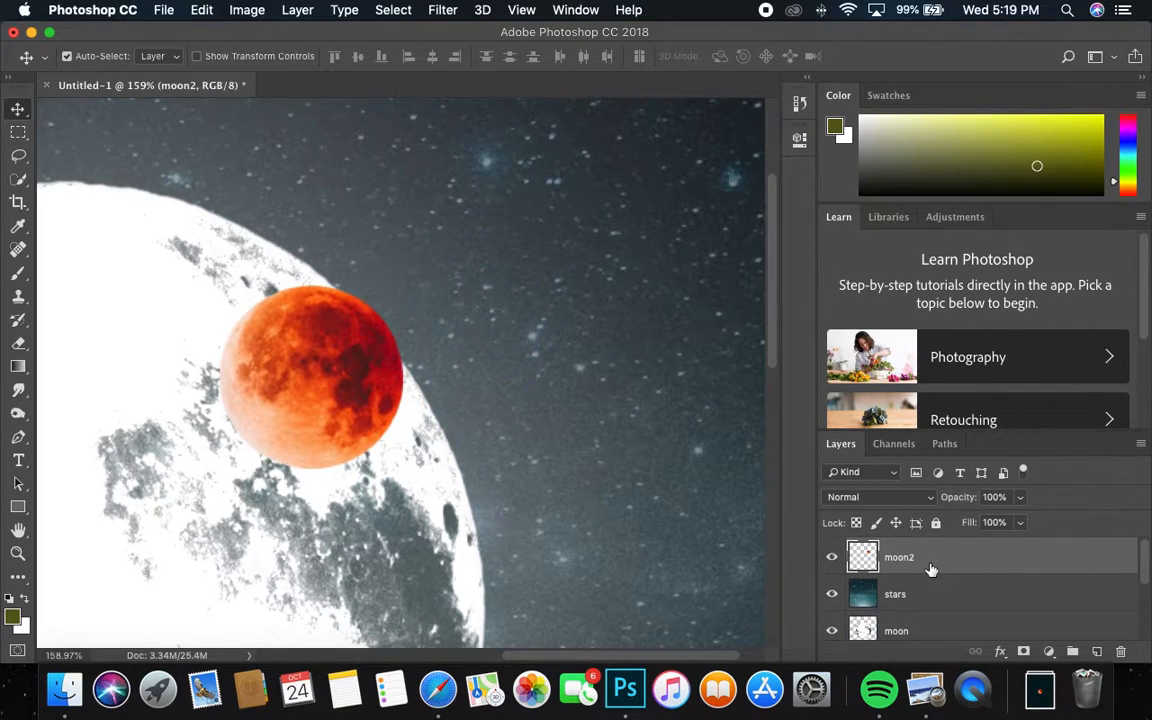
# Step: Nudge the red moon beside the big moon's upper-right edge and zoom out
pyautogui.moveTo(390, 385)
pyautogui.mouseDown()
pyautogui.moveTo(404, 360)
pyautogui.moveTo(520, 366)
pyautogui.moveTo(401, 391)
pyautogui.mouseUp()
pyautogui.moveTo(484, 341); pyautogui.dragTo(567, 320)
pyautogui.press('v')
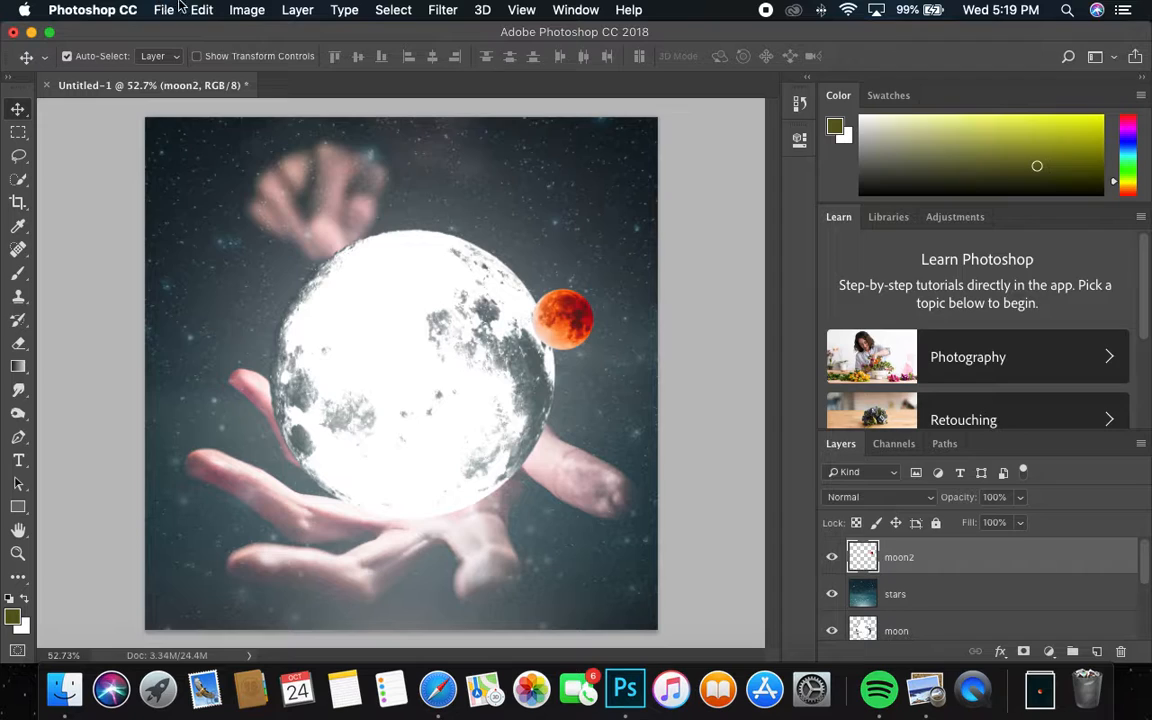
# Step: Lower the red moon's saturation to -54 with Hue/Saturation, slightly tweaking lightness
pyautogui.click(246, 10)
pyautogui.moveTo(262, 59)
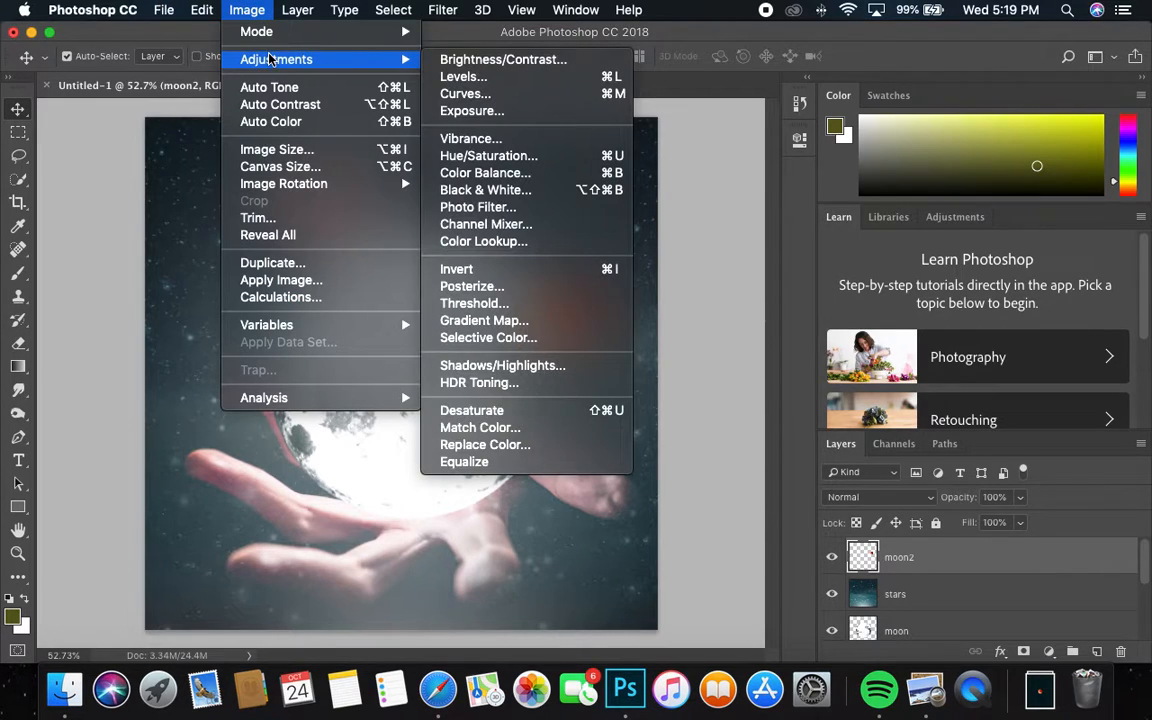
pyautogui.click(498, 157)
pyautogui.moveTo(868, 282); pyautogui.dragTo(826, 281)
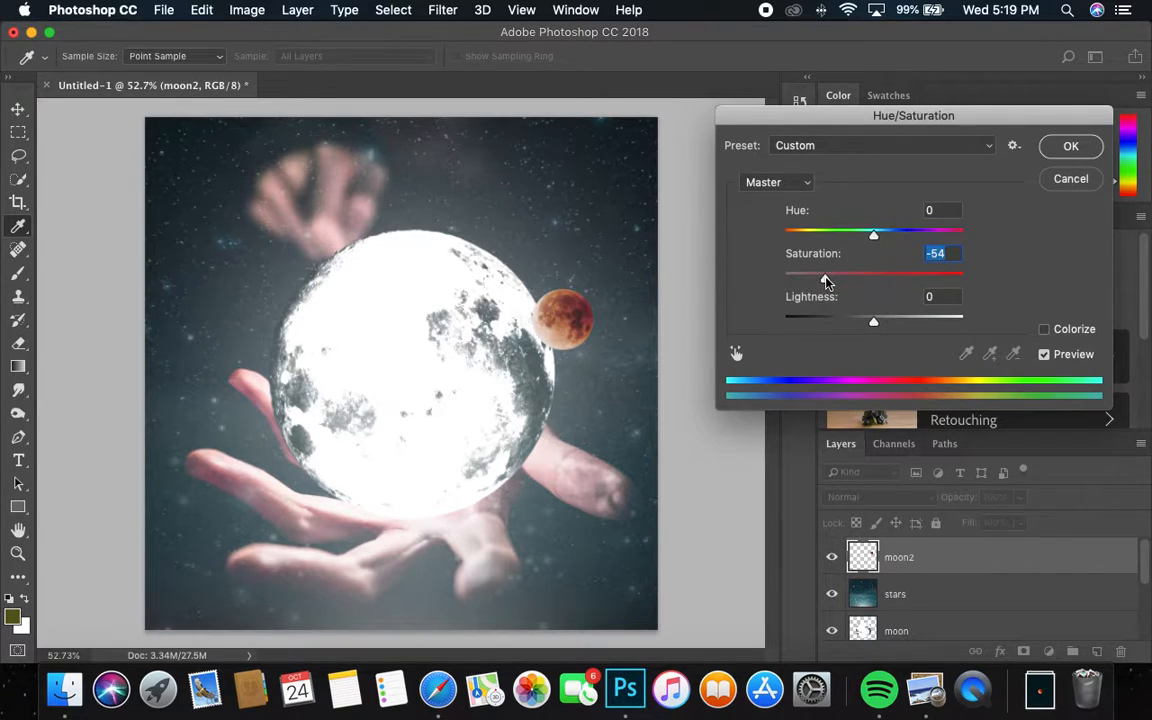
pyautogui.moveTo(877, 331)
pyautogui.mouseDown()
pyautogui.moveTo(895, 321)
pyautogui.moveTo(836, 321)
pyautogui.moveTo(873, 325)
pyautogui.mouseUp()
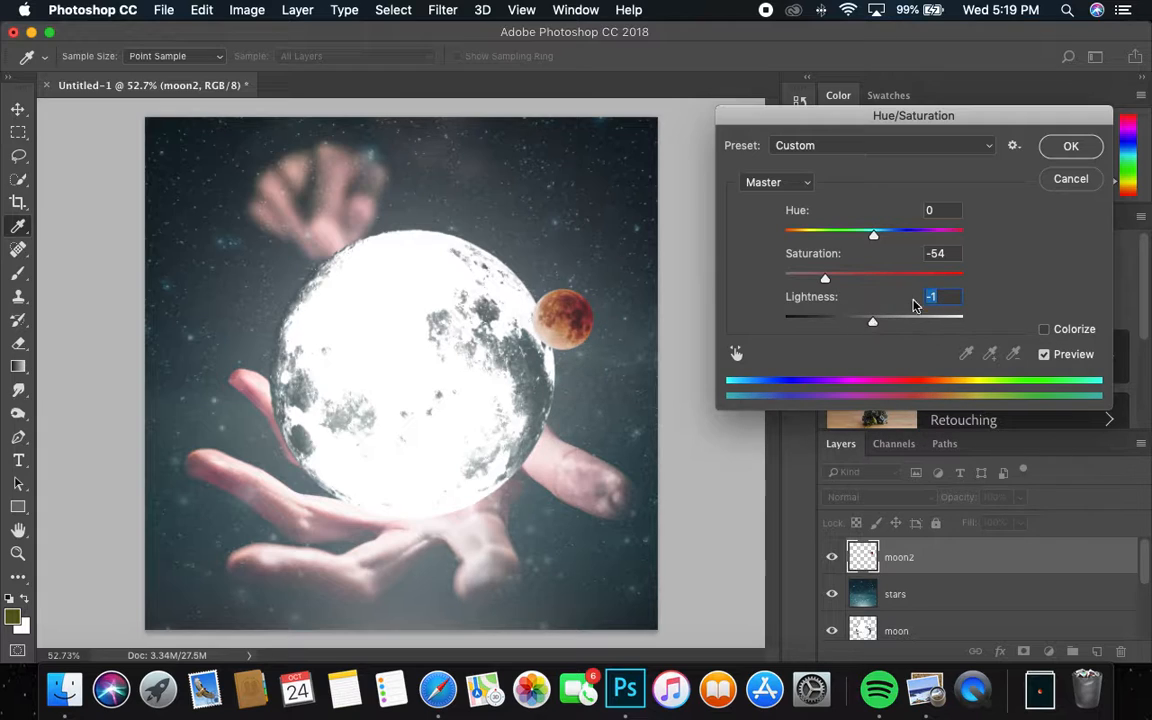
pyautogui.click(1071, 148)
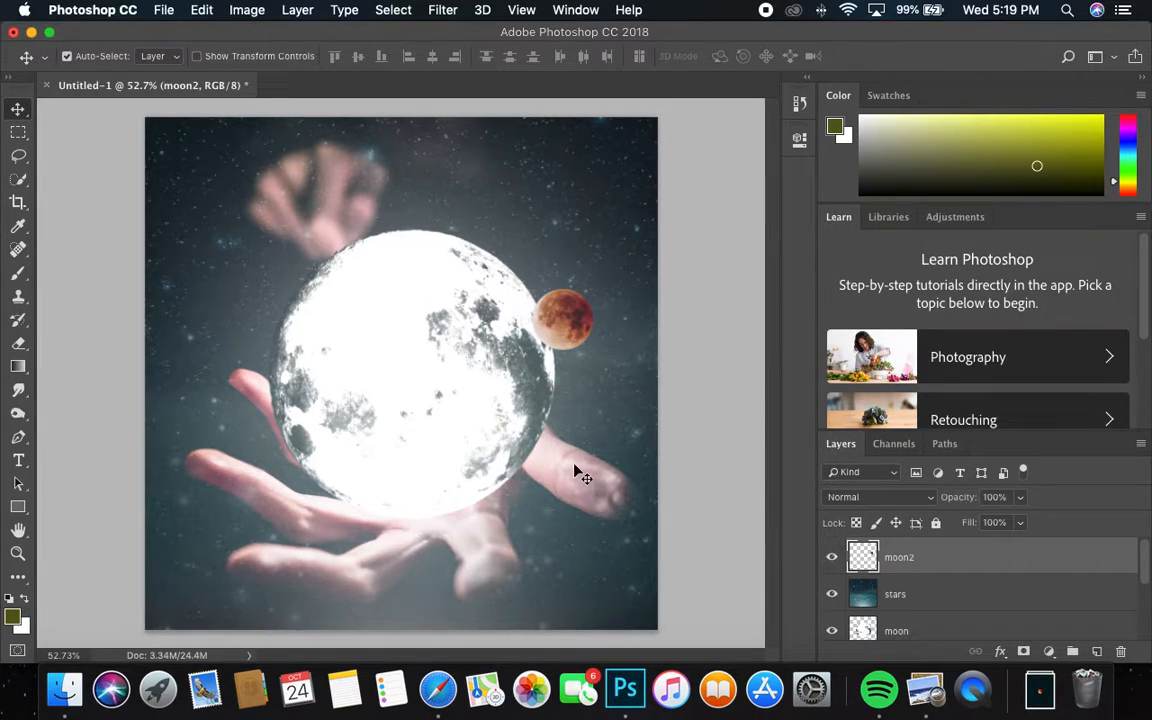
pyautogui.click(447, 703)
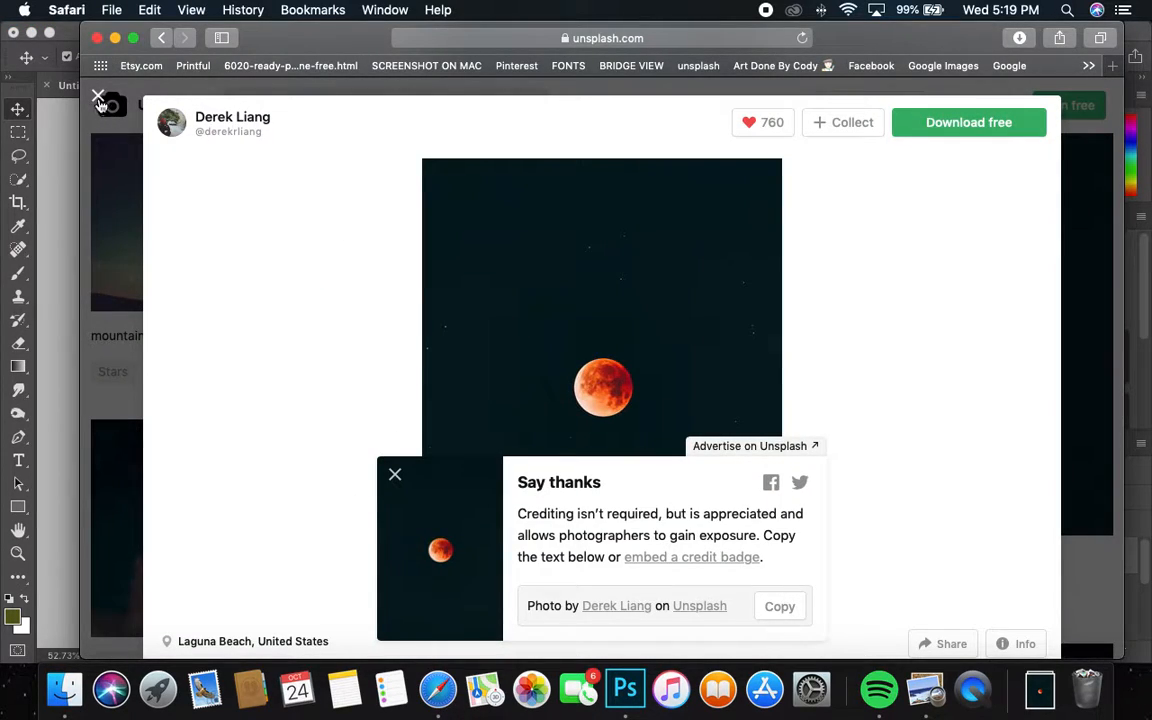
# Step: Close the red moon photo and search Unsplash for 'cloud'
pyautogui.click(99, 100)
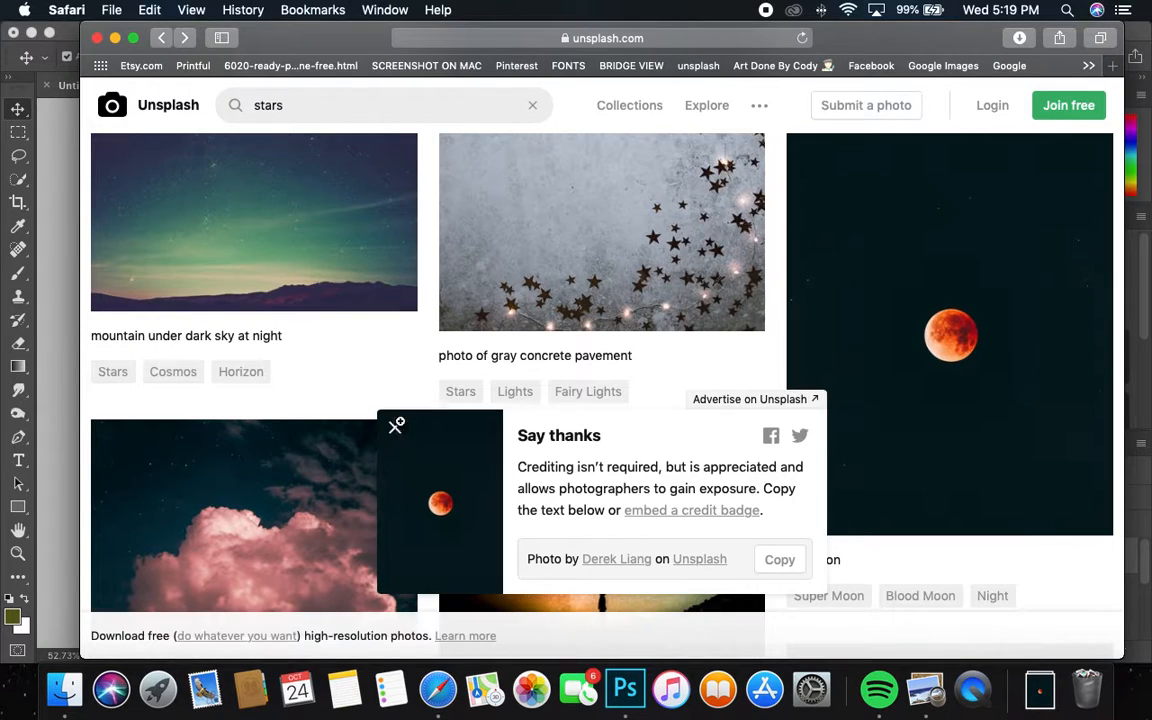
pyautogui.click(398, 428)
pyautogui.scroll(10, 408, 425)
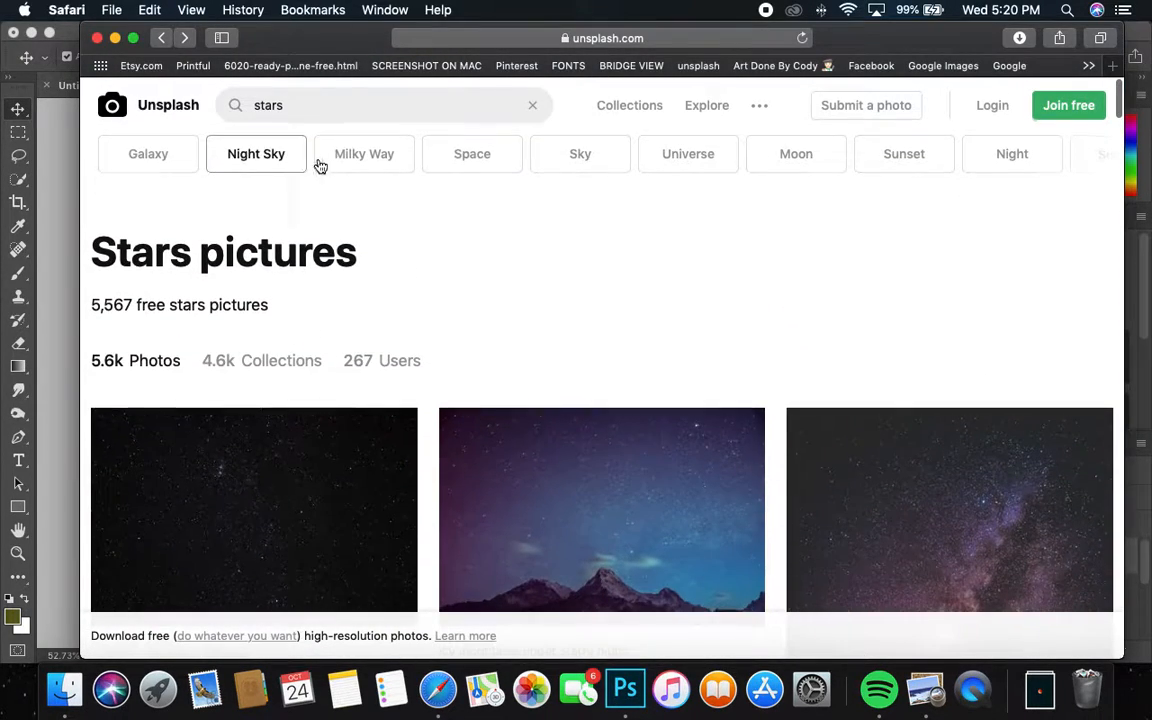
pyautogui.doubleClick(268, 105)
pyautogui.write('clou')
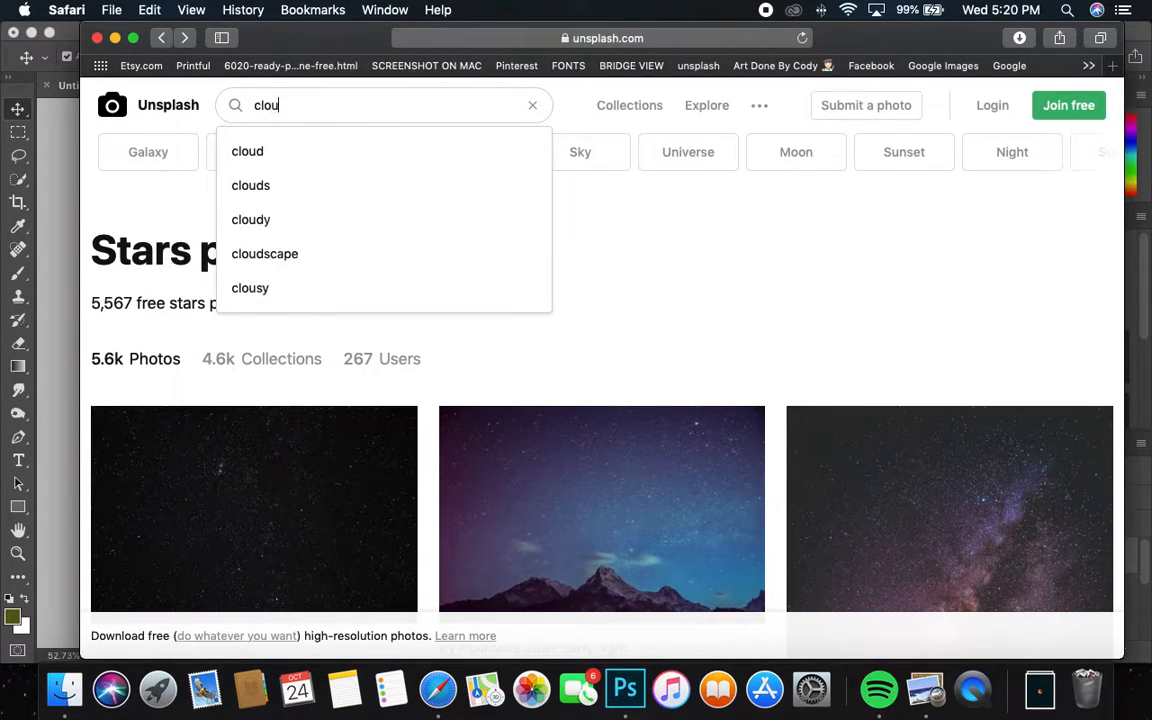
pyautogui.write('d')
pyautogui.press('Return')
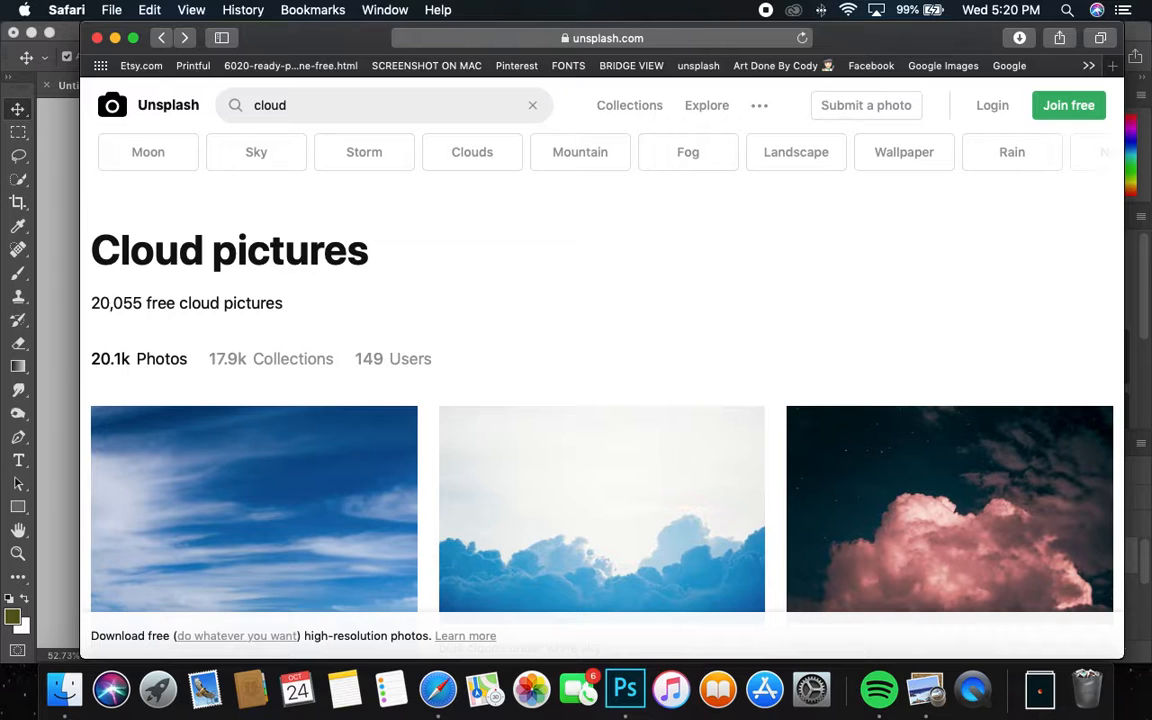
# Step: View the pink cloud photo at full size, then close it
pyautogui.scroll(-5, 488, 172)
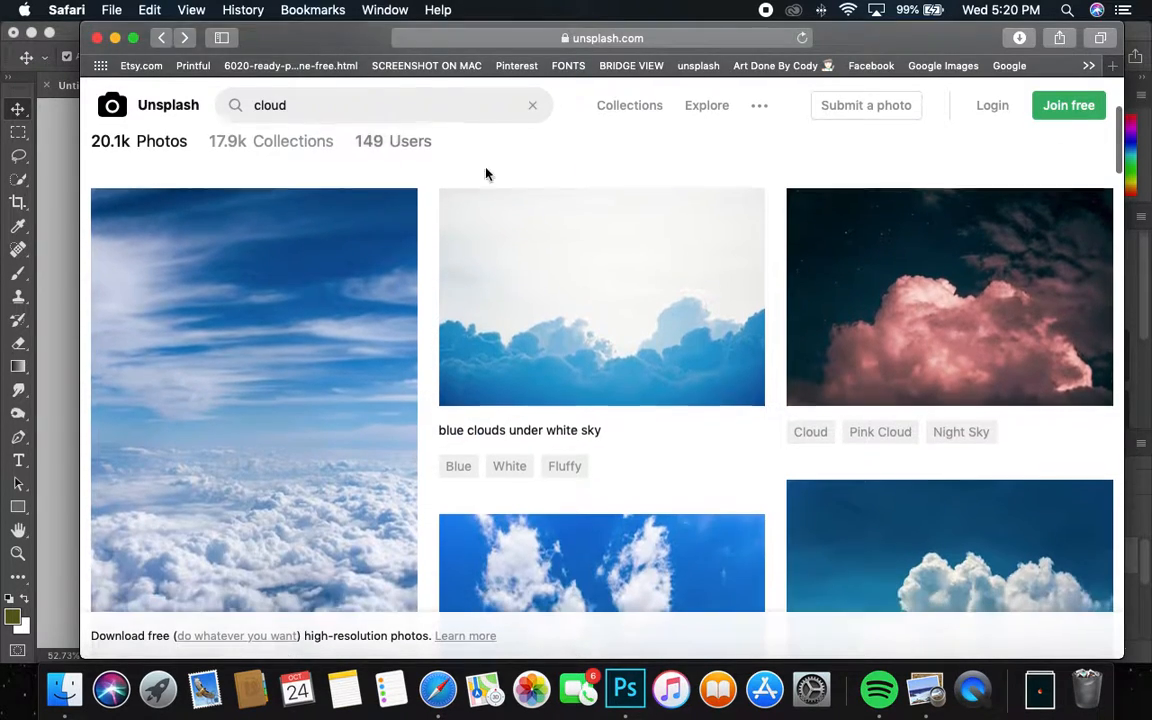
pyautogui.click(902, 254)
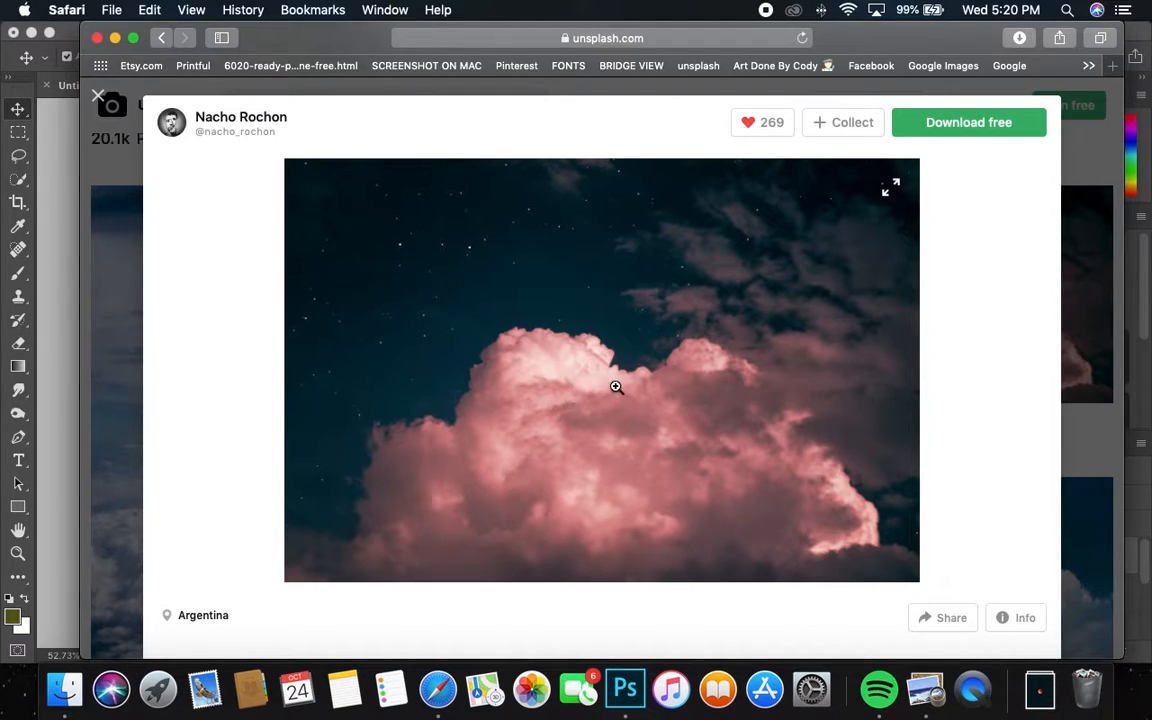
pyautogui.scroll(-15, 613, 389)
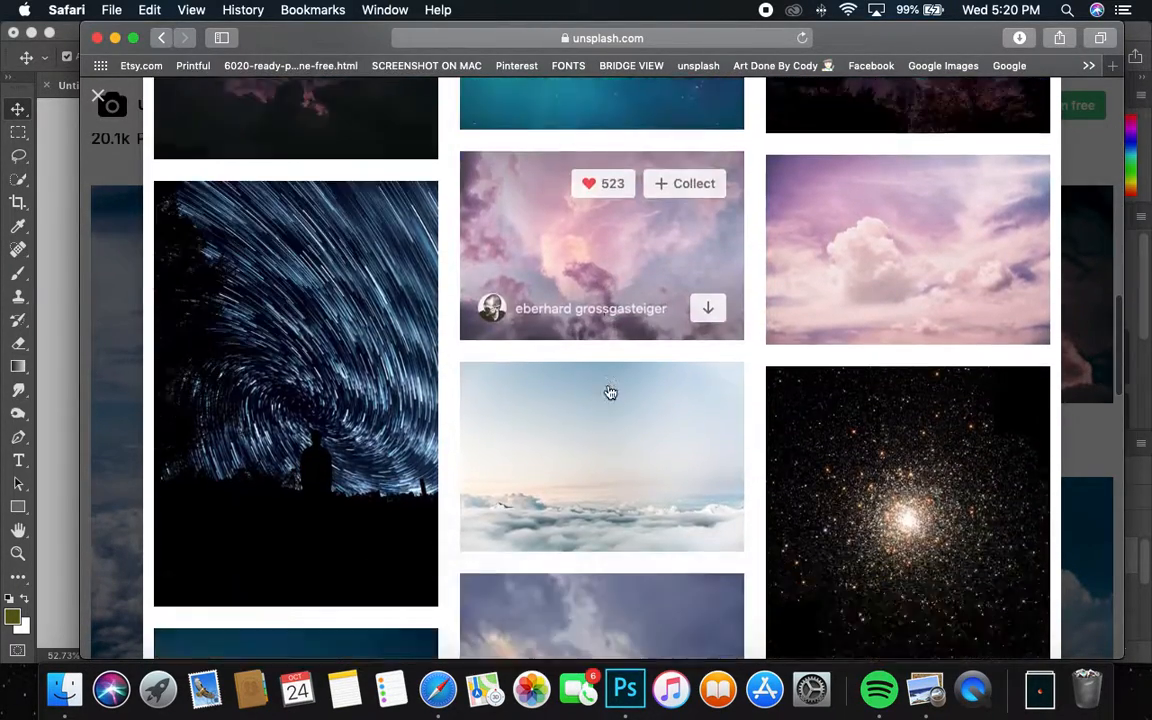
pyautogui.scroll(-15, 610, 392)
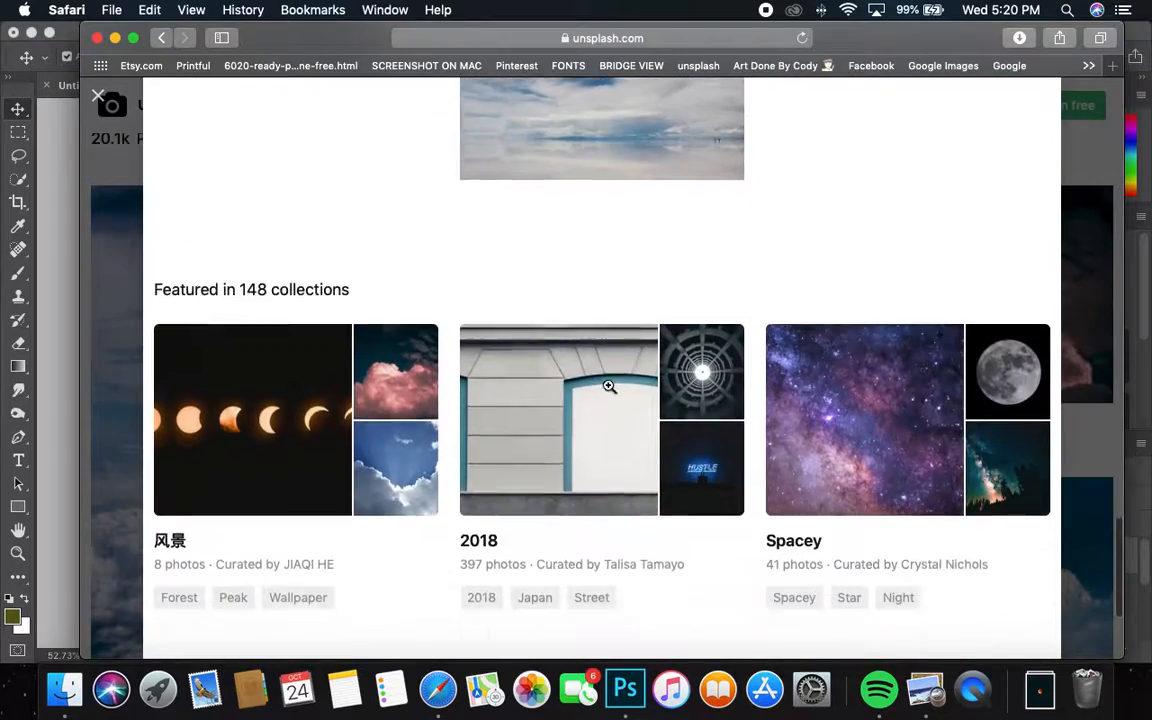
pyautogui.scroll(10, 609, 386)
pyautogui.click(141, 303)
# Step: Download the white cloud on blue sky photo for free
pyautogui.scroll(-10, 521, 347)
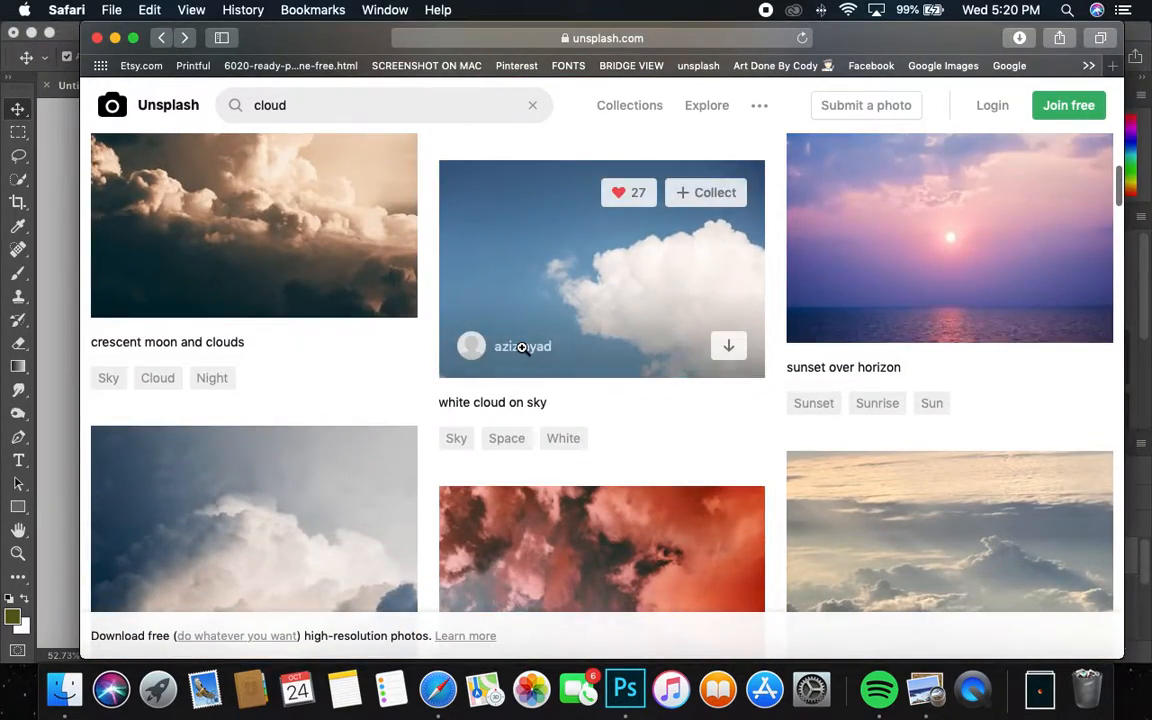
pyautogui.scroll(-2, 521, 347)
pyautogui.click(676, 195)
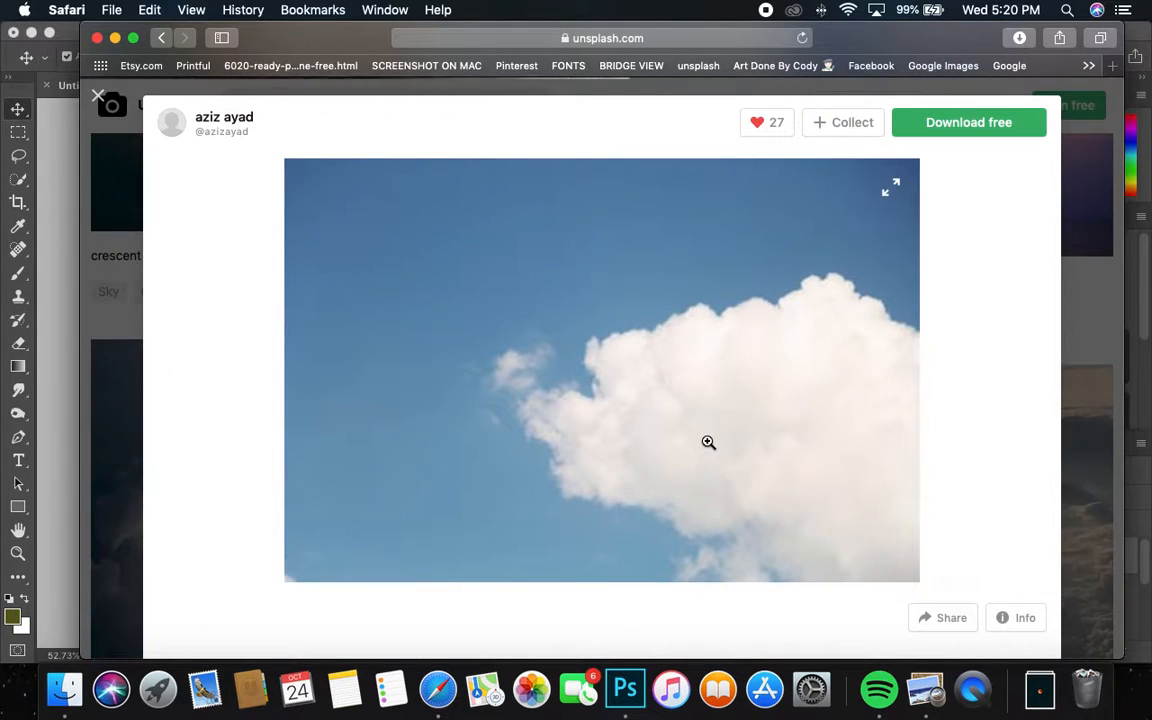
pyautogui.click(943, 132)
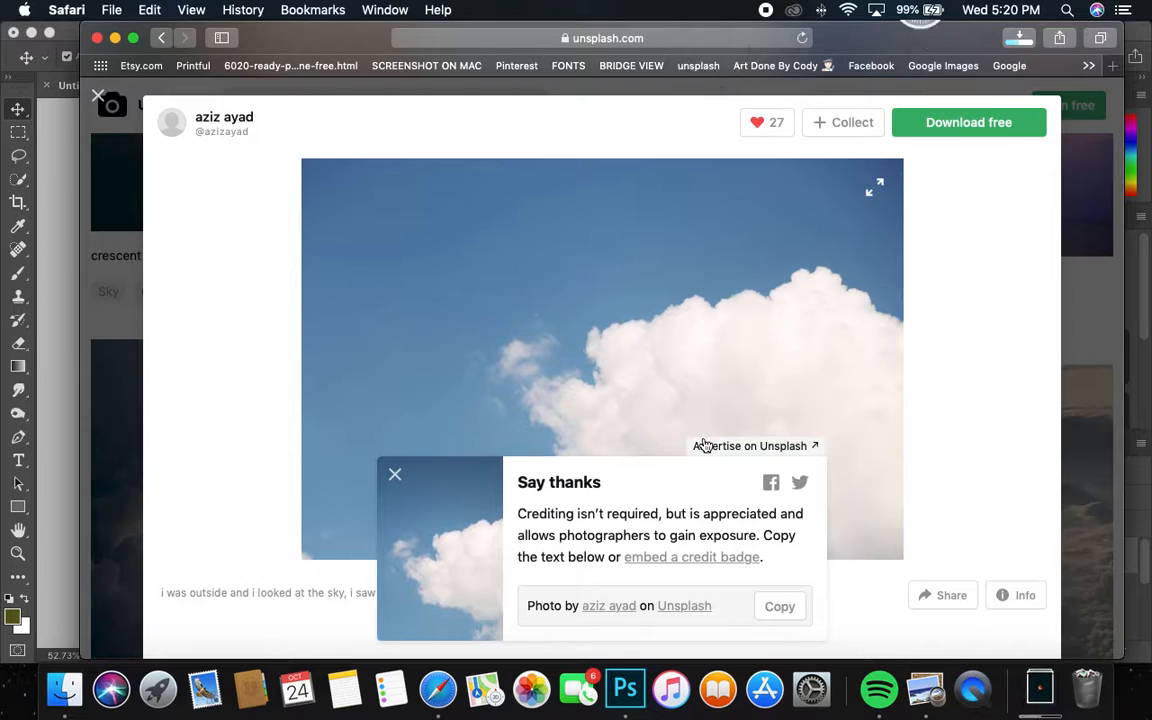
pyautogui.click(397, 475)
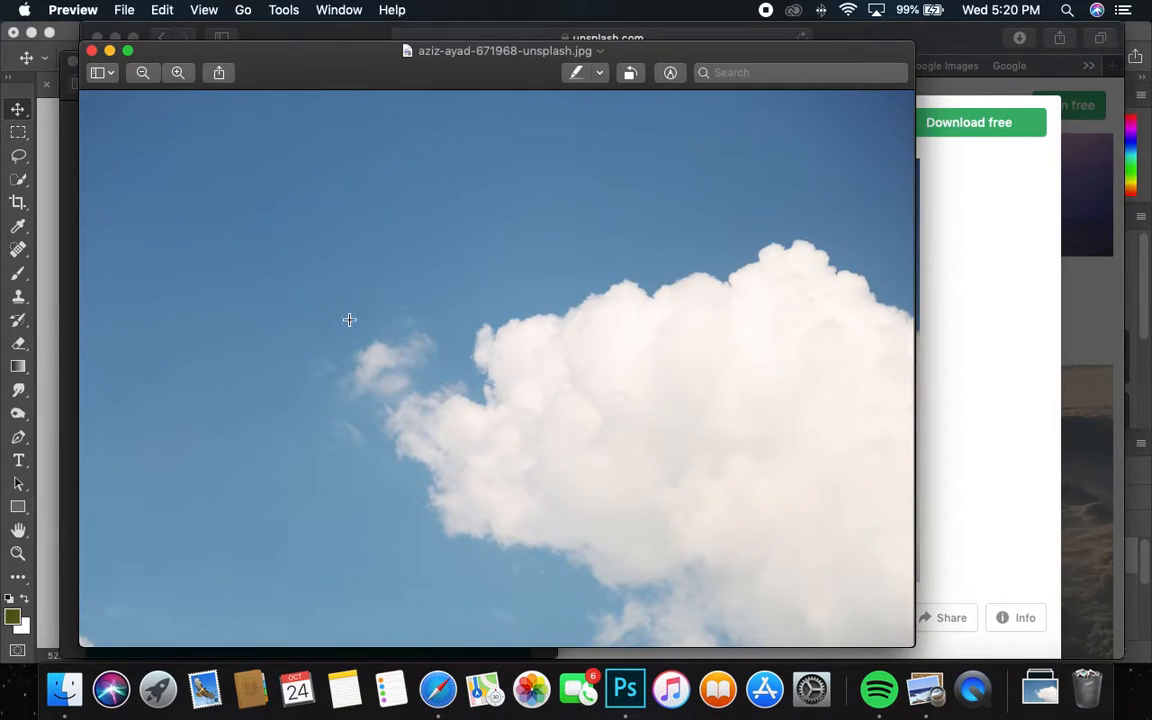
# Step: Copy the downloaded cloud image in Preview and return to Unsplash in Safari
pyautogui.click(160, 10)
pyautogui.click(177, 93)
pyautogui.press('super+Tab')
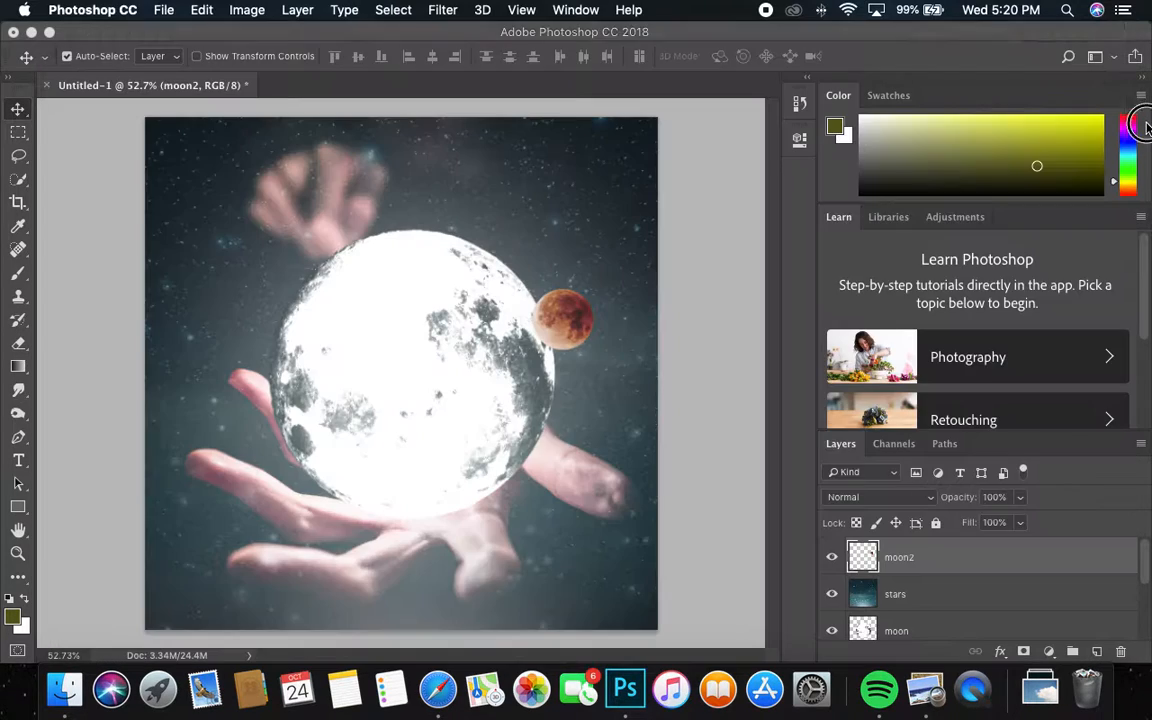
pyautogui.click(438, 690)
# Step: Open the lone white cloud on deep blue sky photo and browse its related photos
pyautogui.scroll(-15, 575, 495)
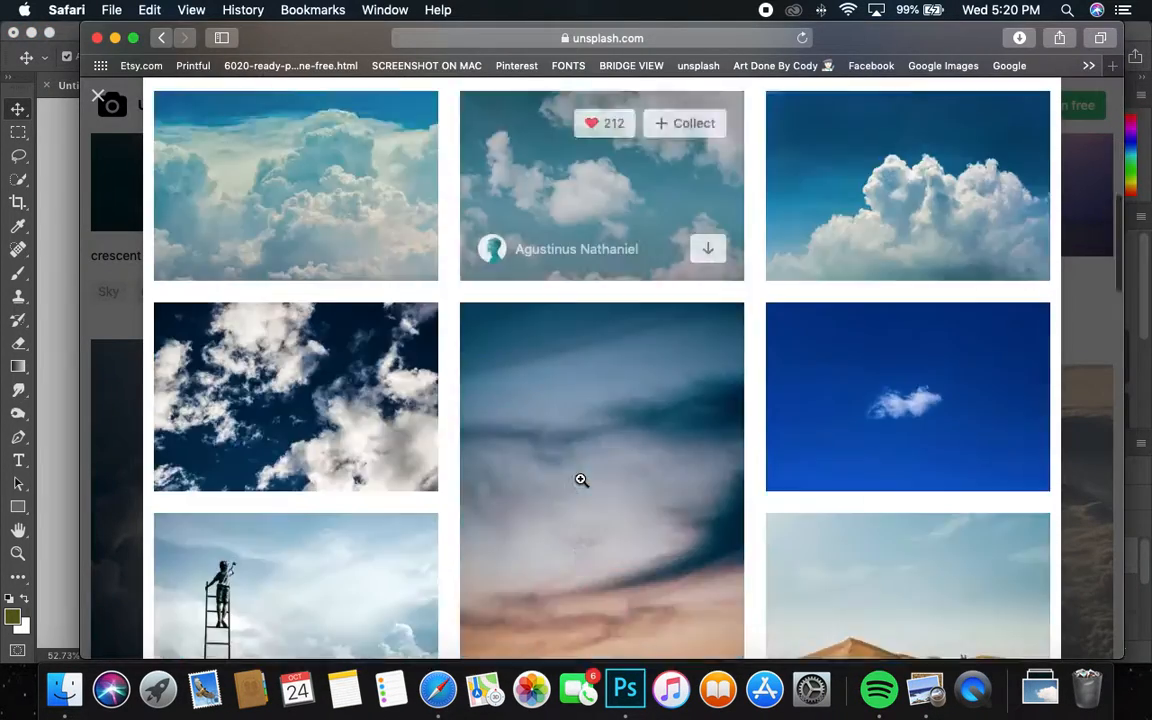
pyautogui.scroll(5, 580, 480)
pyautogui.scroll(-8, 581, 481)
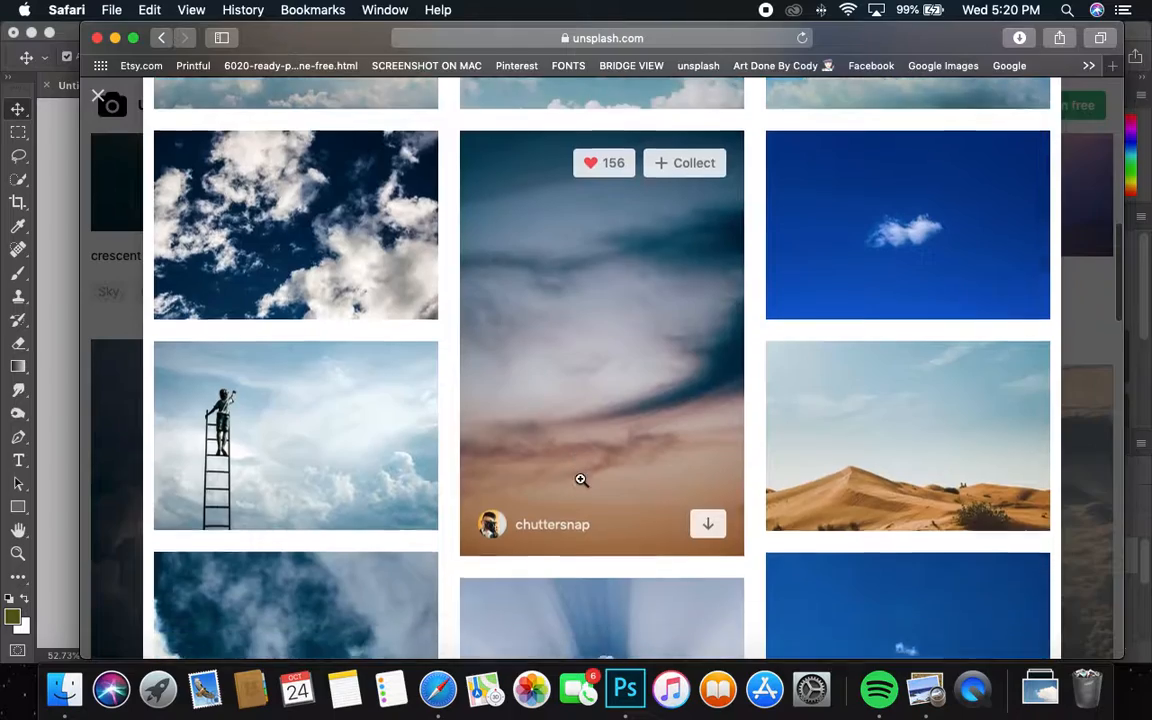
pyautogui.scroll(5, 581, 481)
pyautogui.scroll(-10, 581, 483)
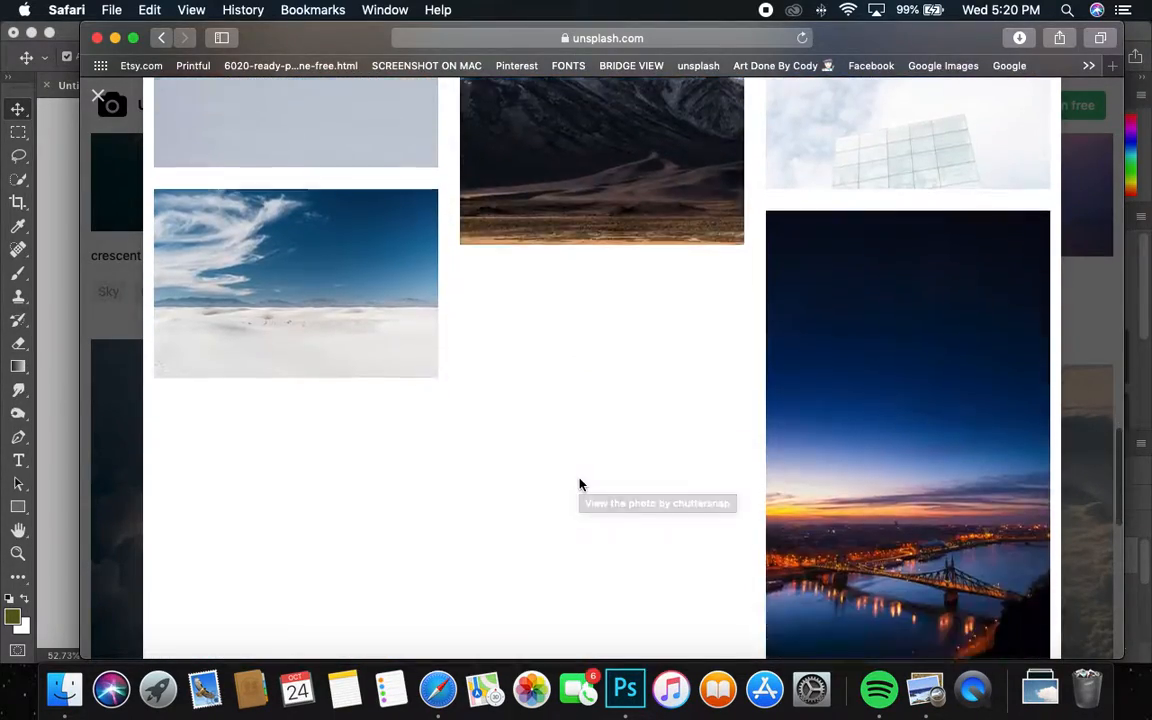
pyautogui.scroll(4, 580, 480)
pyautogui.scroll(-10, 581, 483)
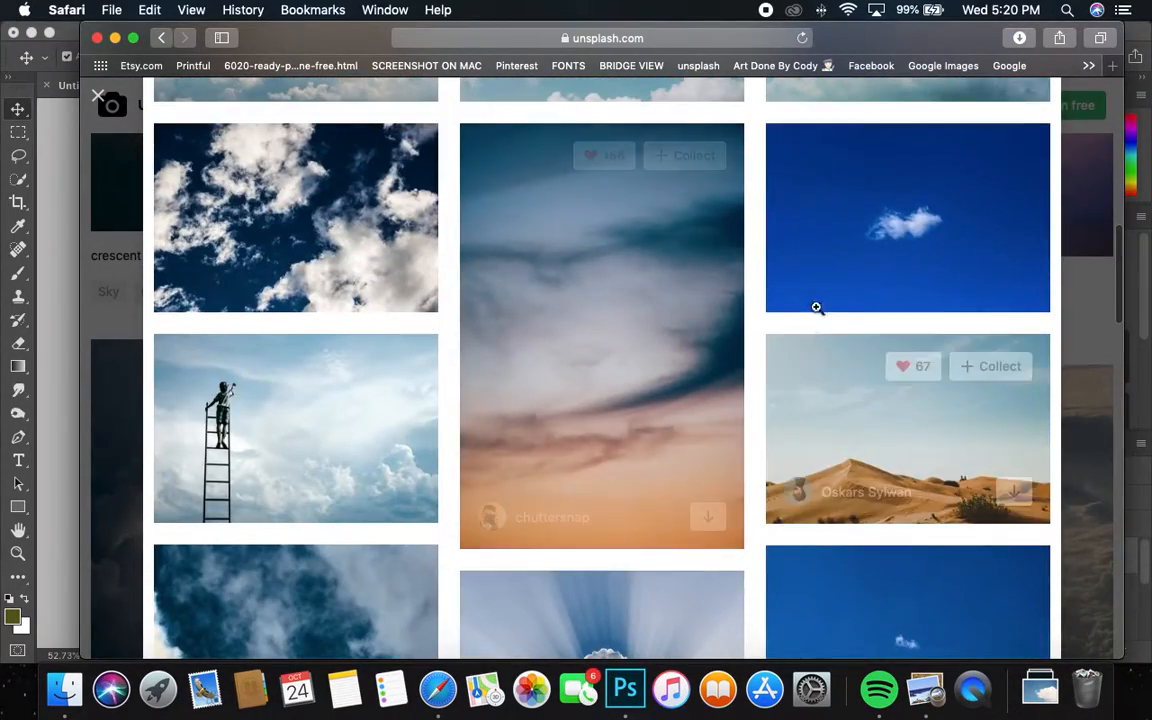
pyautogui.click(820, 260)
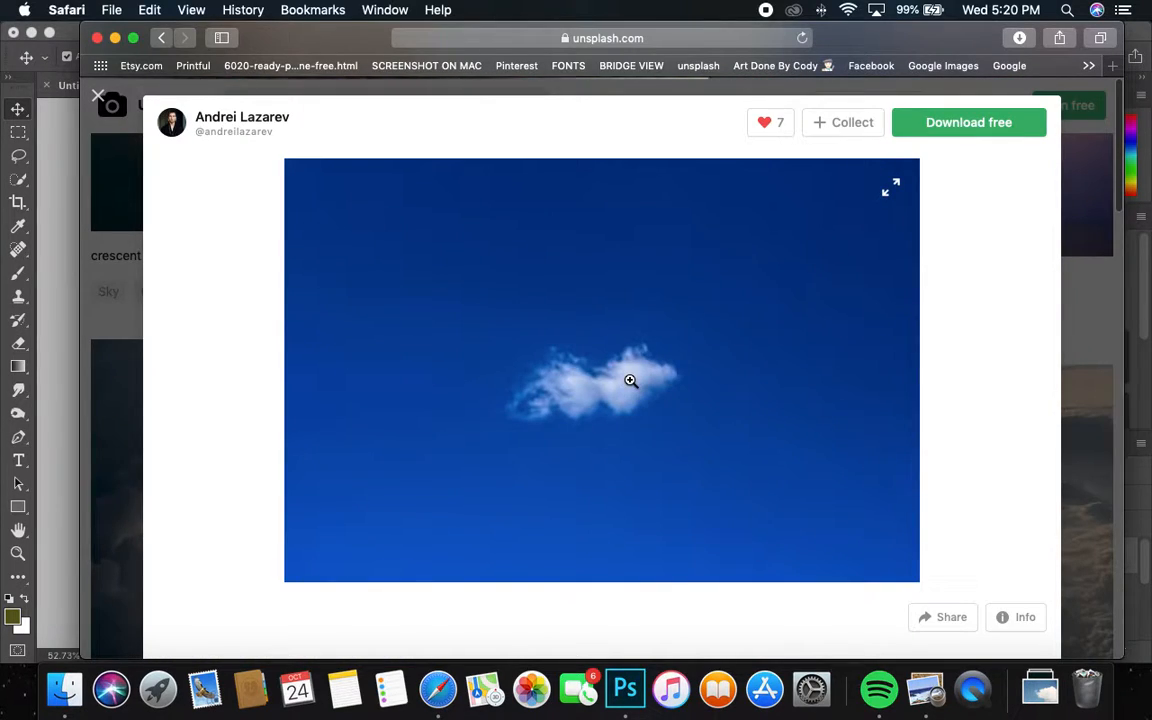
pyautogui.scroll(-10, 630, 380)
pyautogui.scroll(-3, 630, 380)
pyautogui.scroll(5, 626, 385)
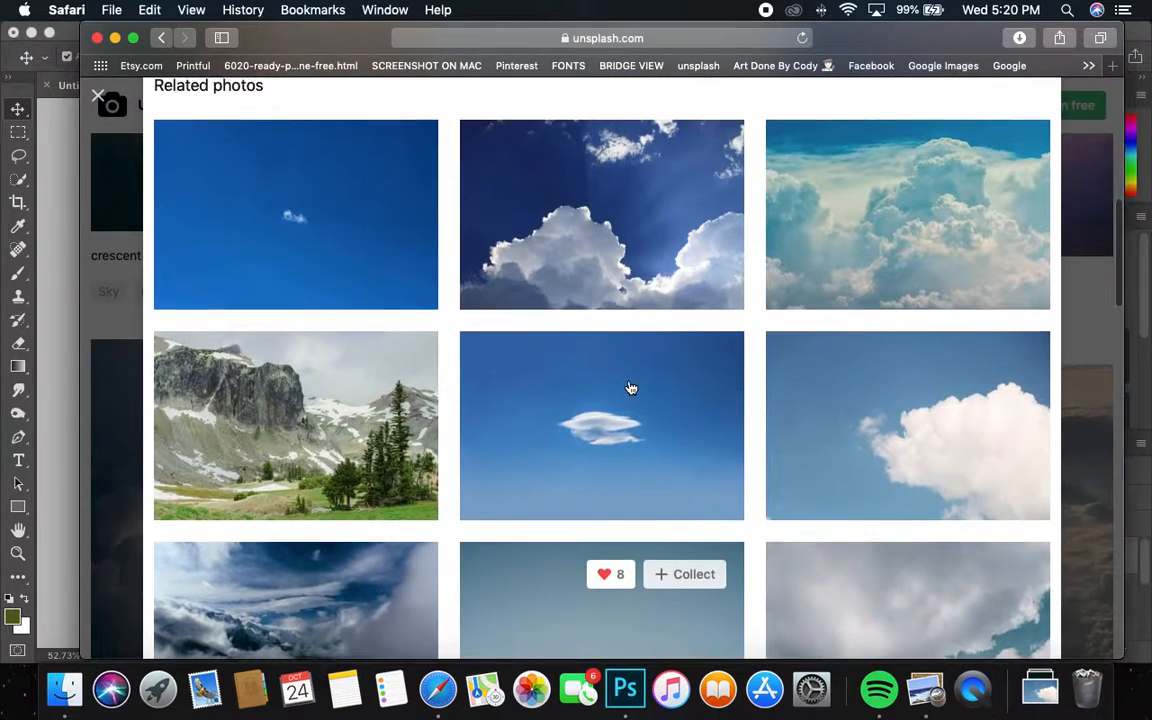
pyautogui.scroll(-15, 690, 400)
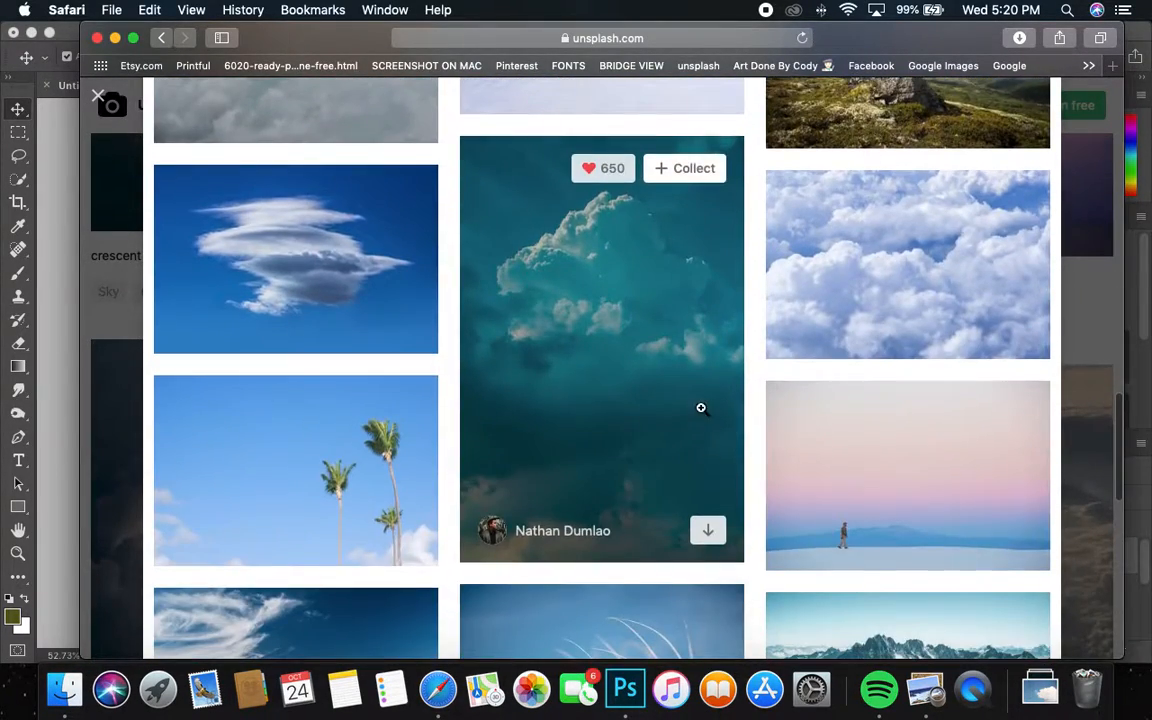
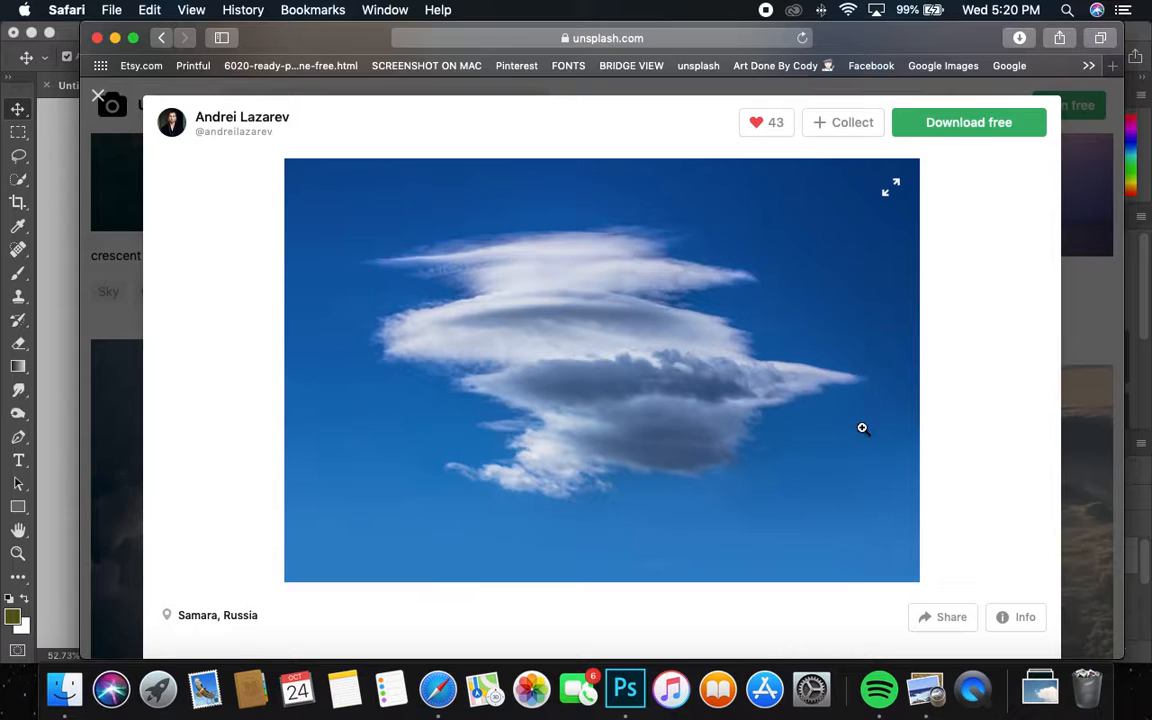
# Step: Keep the Quick Selection tool active in the moon composition
pyautogui.click(24, 183)
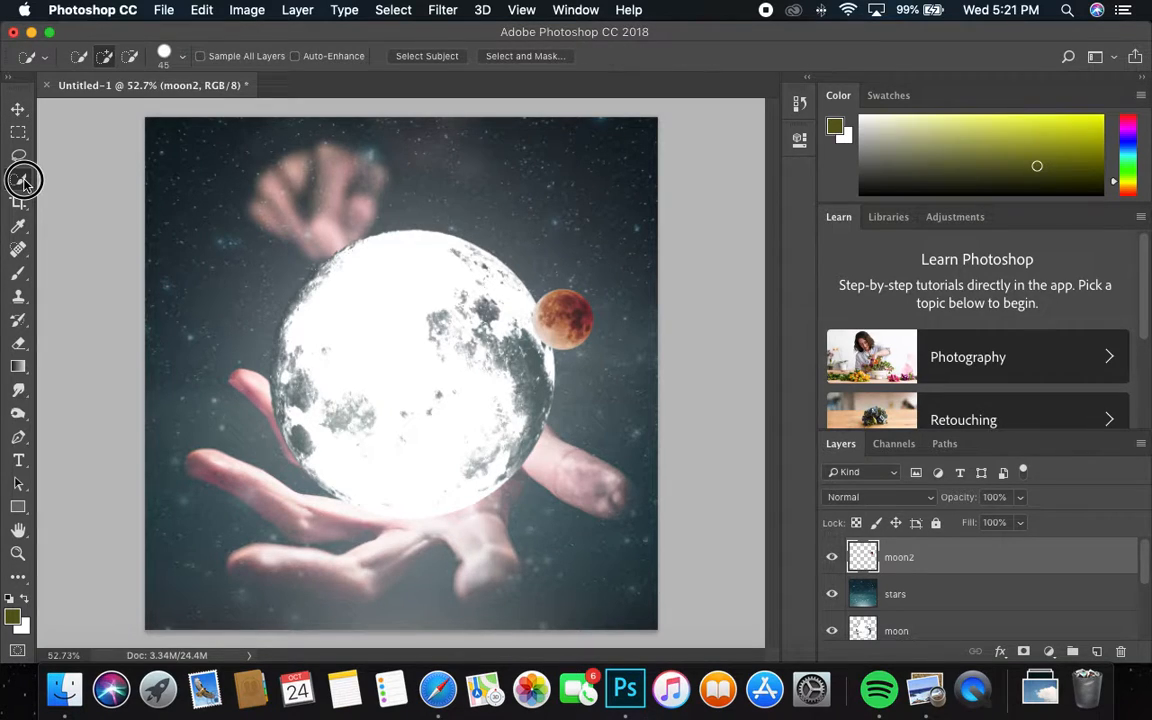
pyautogui.rightClick(24, 182)
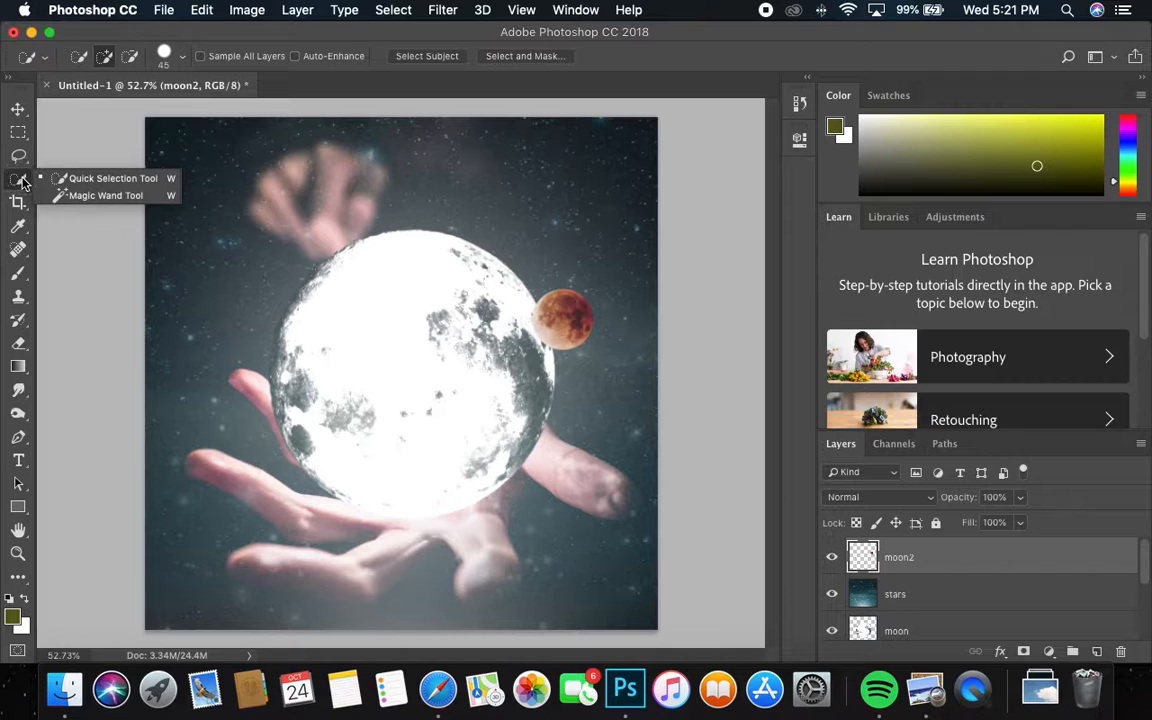
pyautogui.click(21, 184)
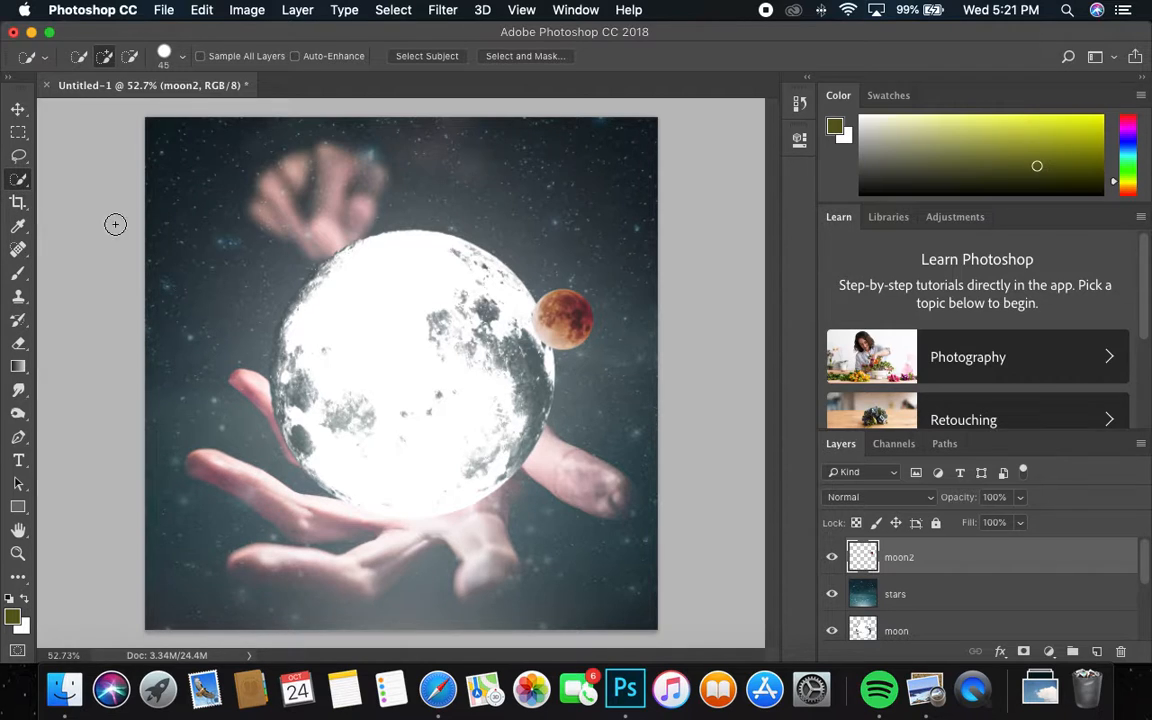
# Step: Download the blue-sky cloud photo from Unsplash and copy it in Preview
pyautogui.click(437, 689)
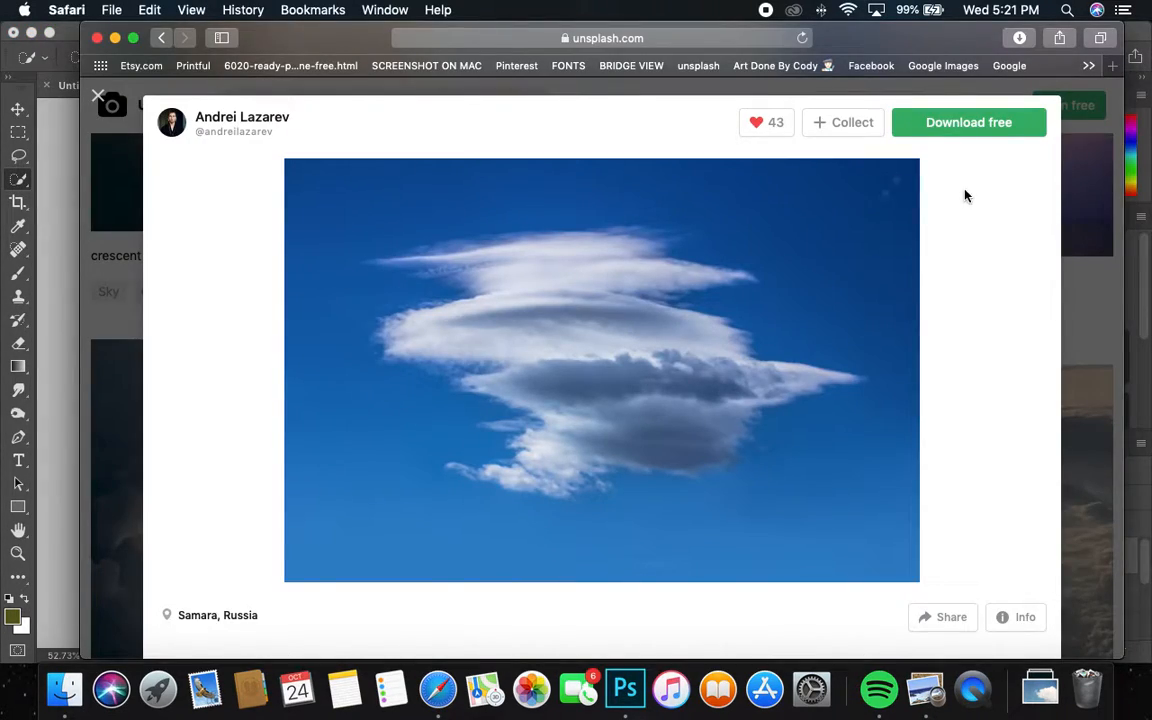
pyautogui.click(959, 124)
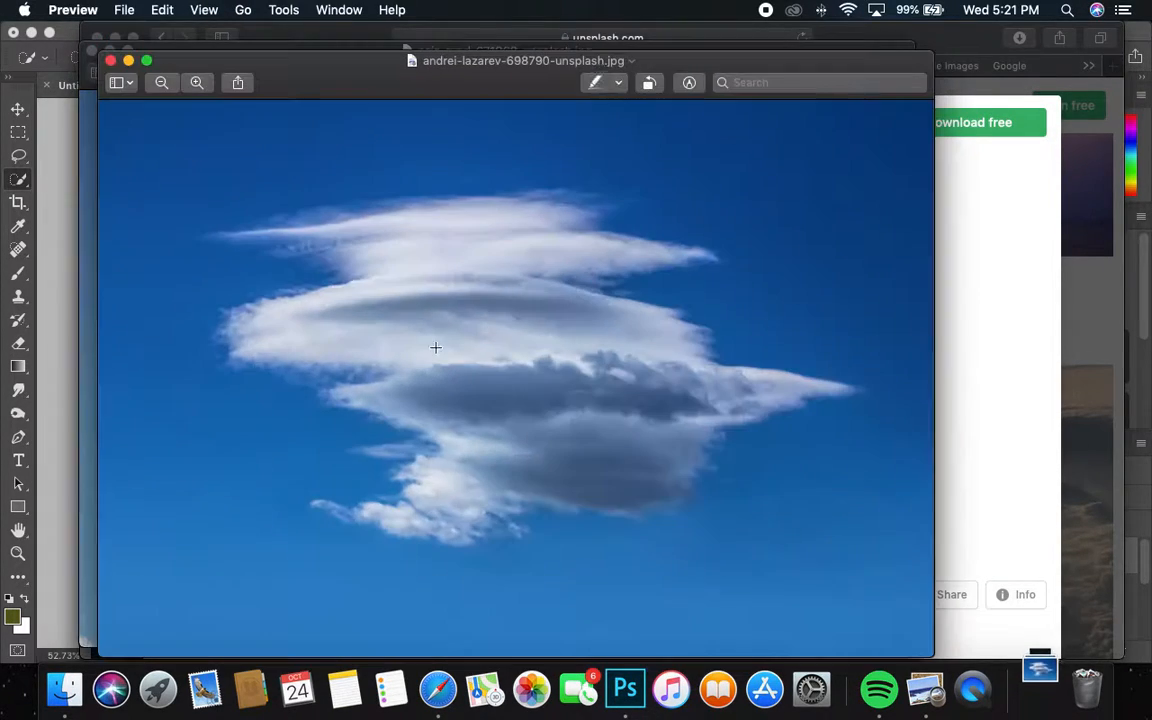
pyautogui.click(163, 9)
pyautogui.click(185, 93)
# Step: Back in Photoshop, target the moon2 layer ready for pasting
pyautogui.press('super+Tab')
pyautogui.click(954, 562)
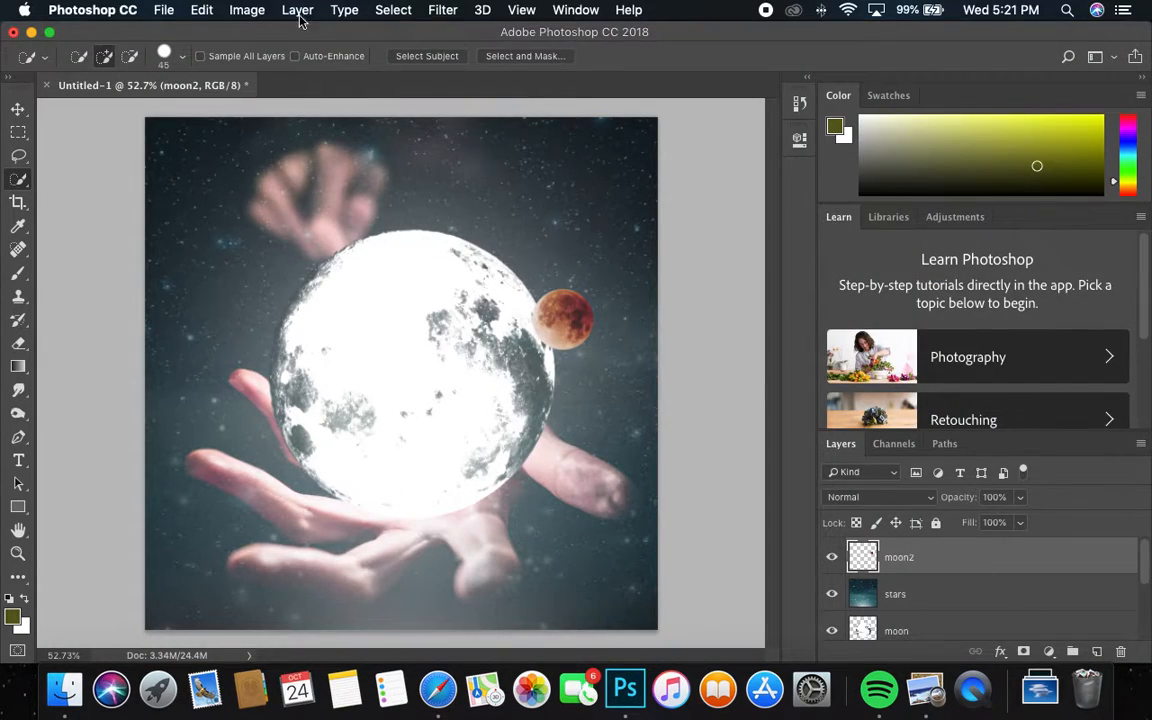
pyautogui.click(247, 10)
# Step: Paste the cloud photo, scale it to about 22%, and place it over the lower left
pyautogui.click(263, 172)
pyautogui.press('super+t')
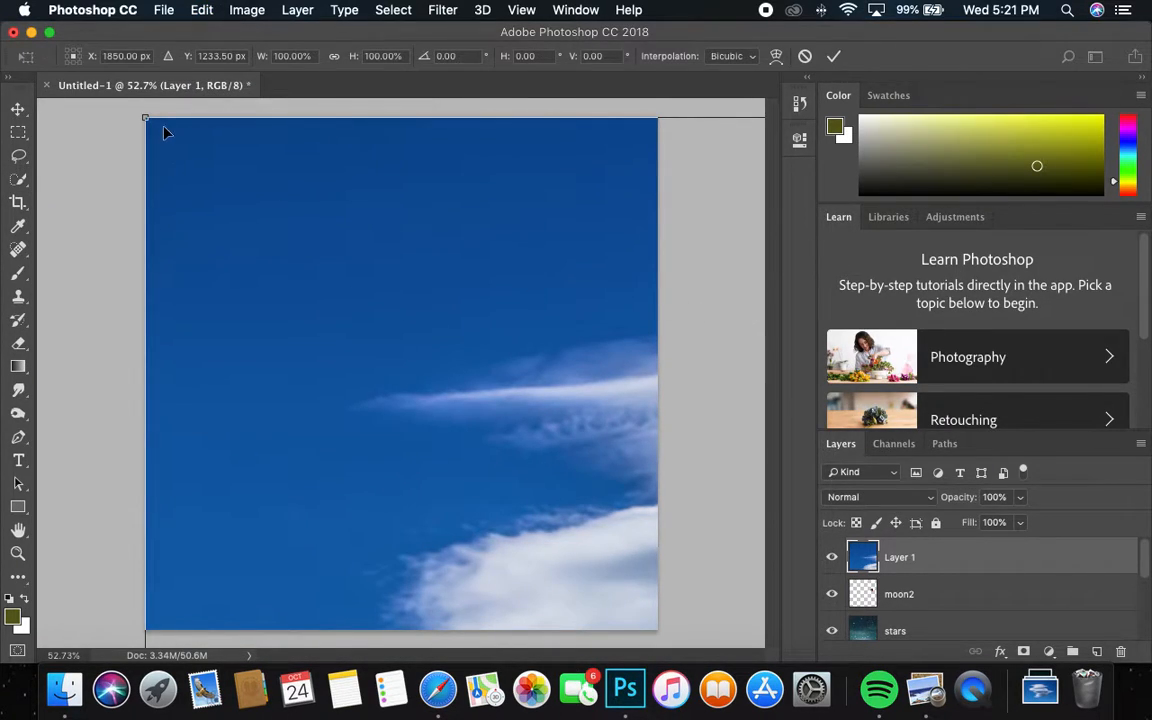
pyautogui.moveTo(147, 117); pyautogui.dragTo(442, 386)
pyautogui.moveTo(442, 474); pyautogui.dragTo(411, 474)
pyautogui.moveTo(413, 387); pyautogui.dragTo(318, 320)
pyautogui.moveTo(584, 390)
pyautogui.mouseDown()
pyautogui.moveTo(378, 483)
pyautogui.moveTo(545, 432)
pyautogui.moveTo(432, 453)
pyautogui.mouseUp()
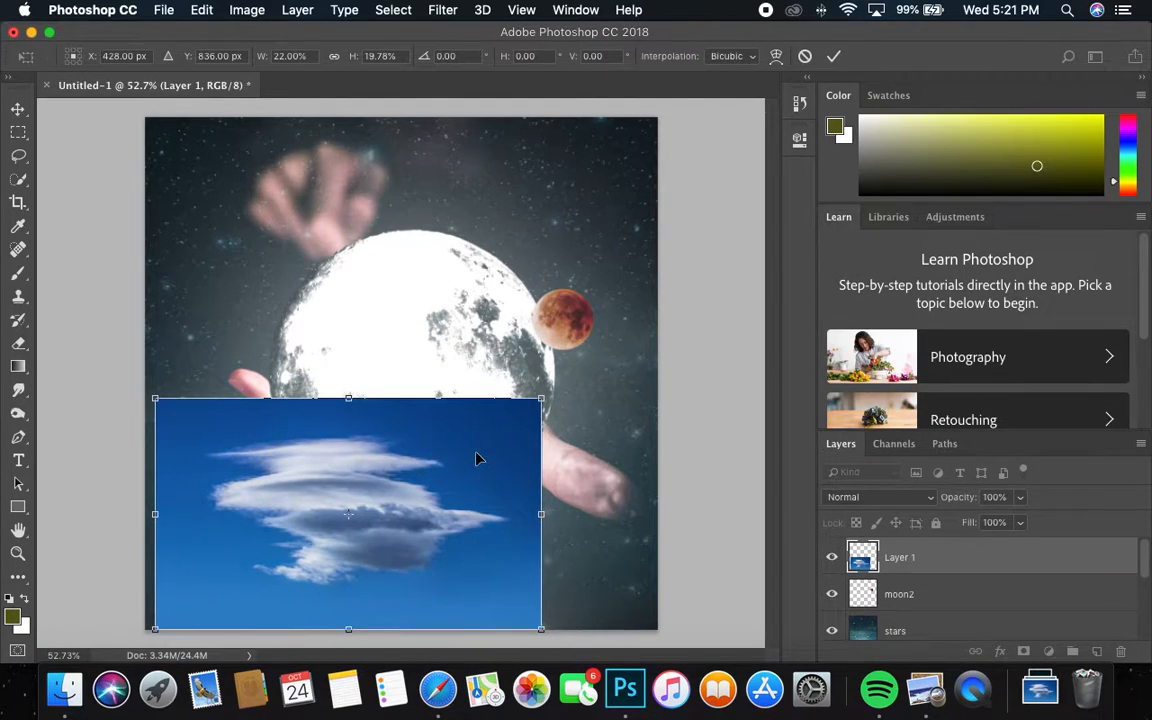
pyautogui.press('Return')
pyautogui.press('w')
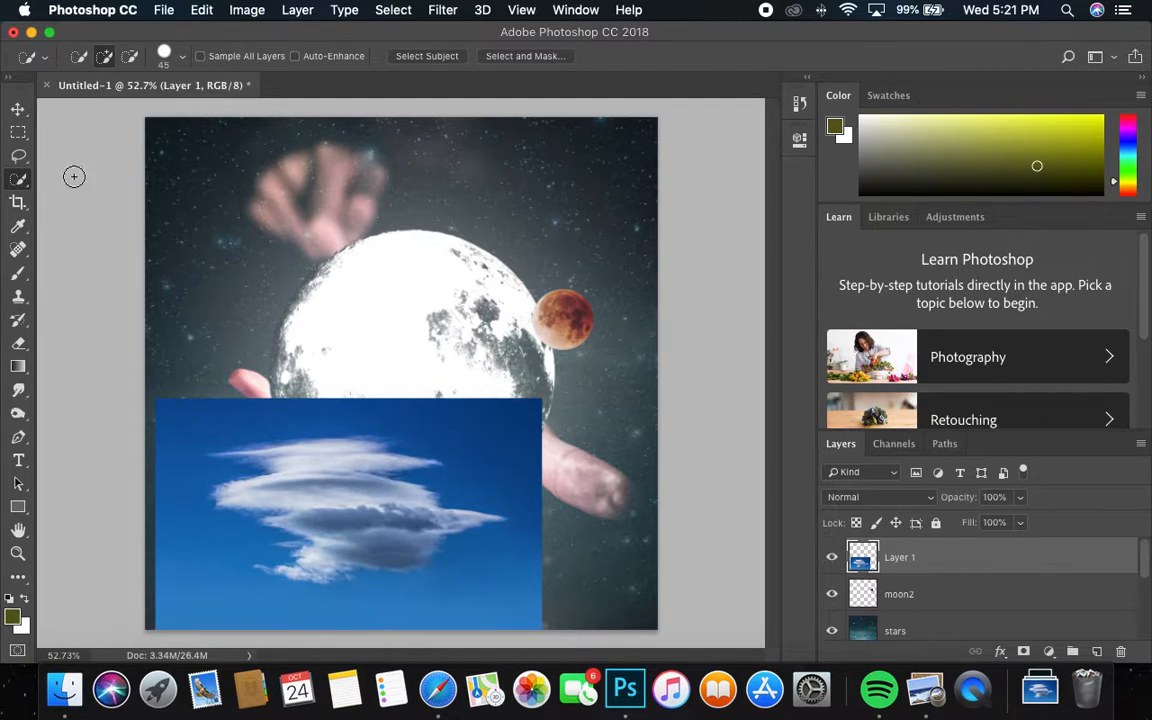
# Step: Isolate the cloud with Select Subject and copy-paste it onto a new layer
pyautogui.click(18, 178)
pyautogui.click(92, 177)
pyautogui.click(419, 56)
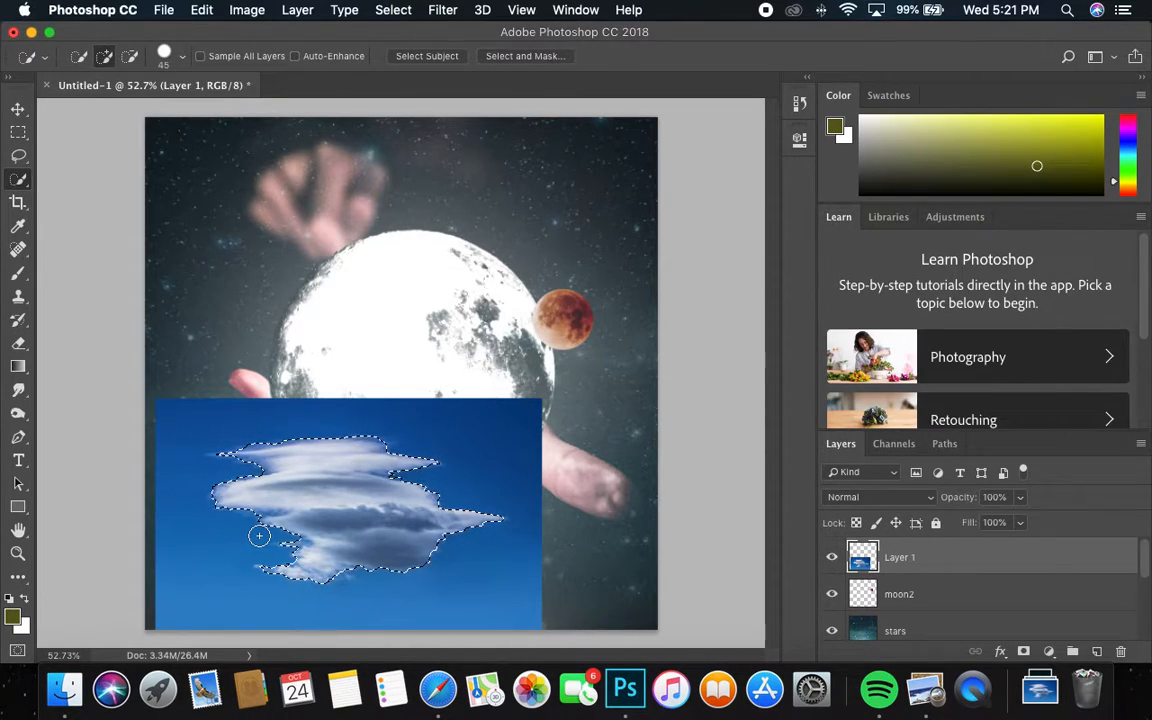
pyautogui.click(201, 9)
pyautogui.click(216, 139)
pyautogui.click(201, 9)
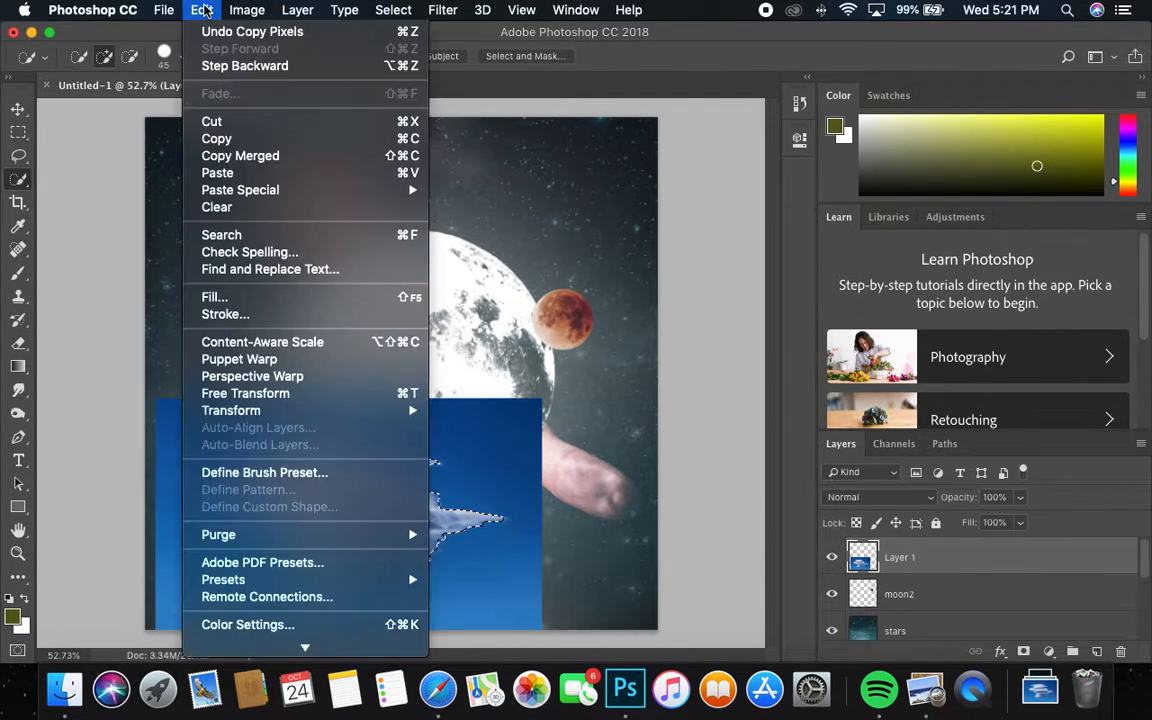
pyautogui.click(217, 172)
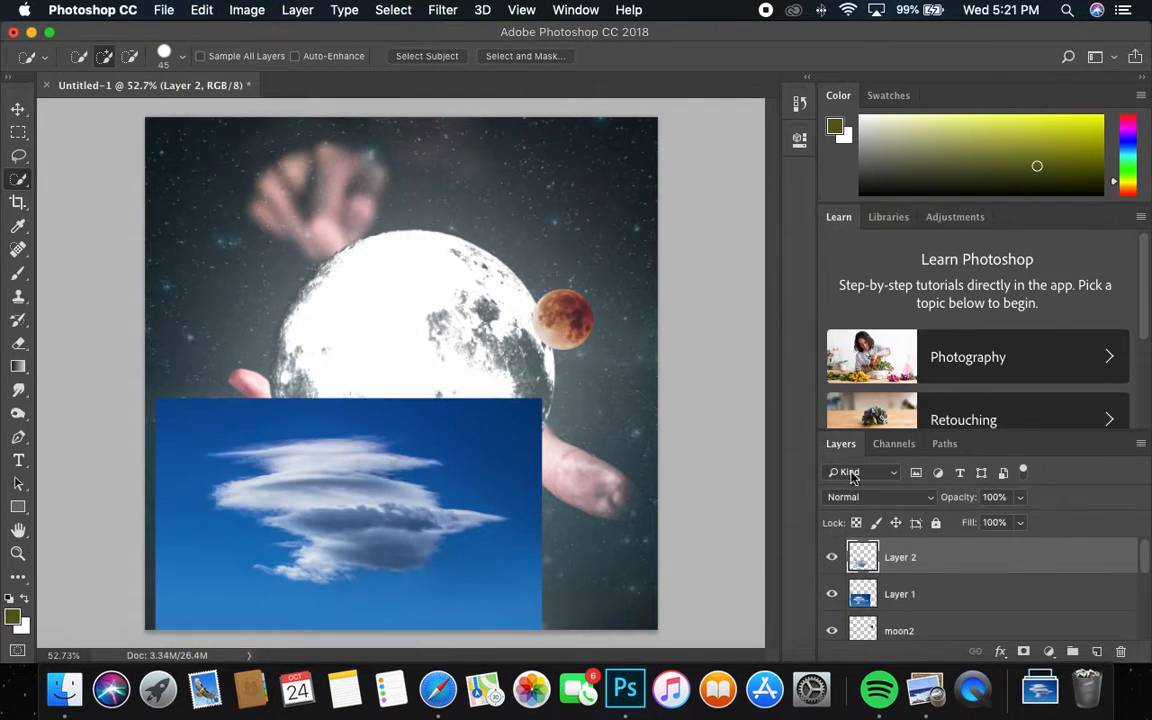
# Step: Delete the original sky photo layer and rename the new cloud layer 'clouds'
pyautogui.click(927, 596)
pyautogui.press('BackSpace')
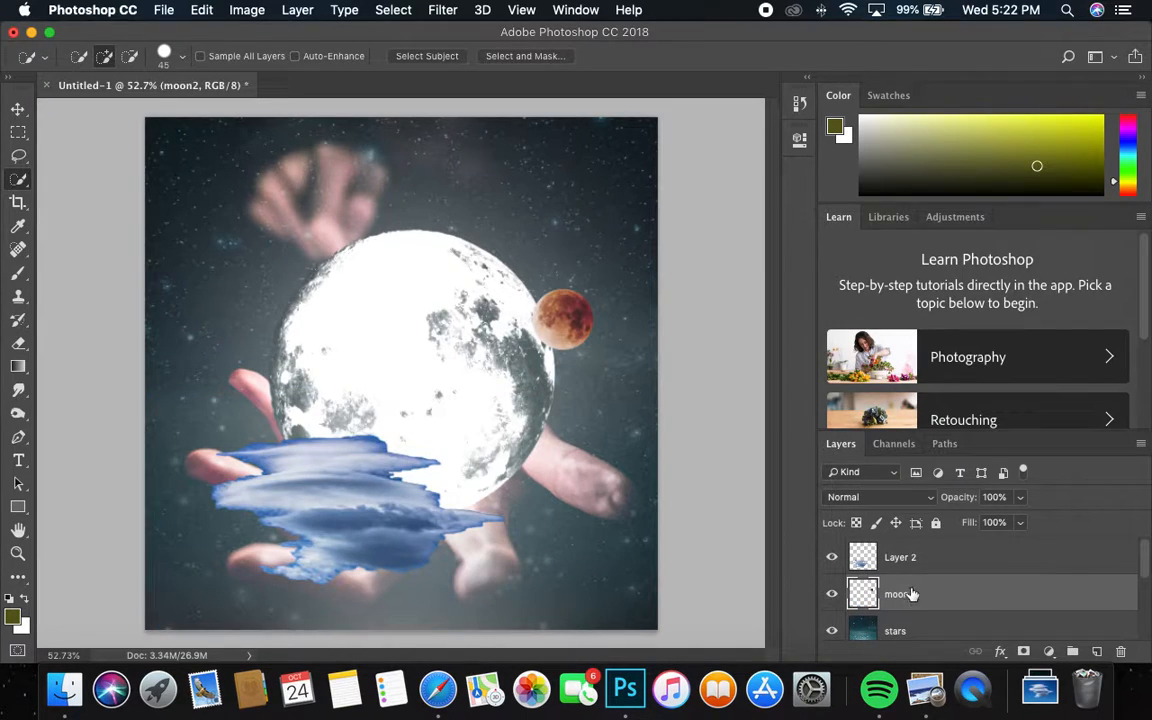
pyautogui.click(906, 563)
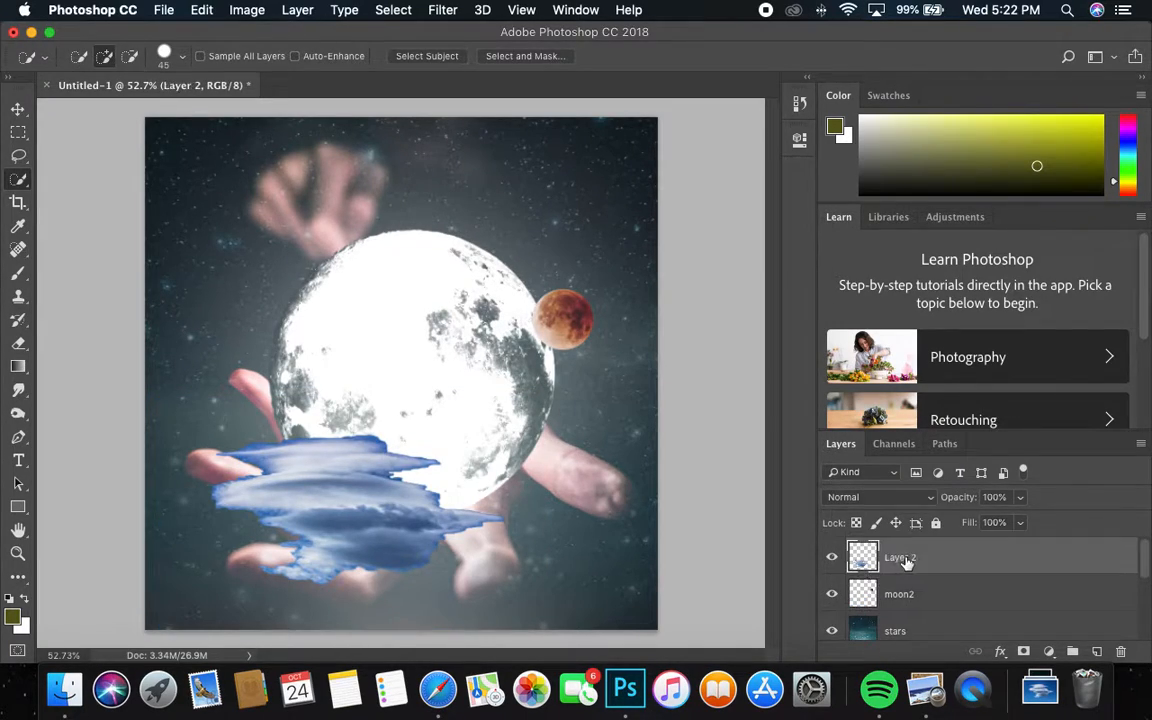
pyautogui.write('clouds')
pyautogui.press('Return')
# Step: Zoom in on the clouds, add an empty layer, and load the clouds layer's pixels as a selection
pyautogui.press('z')
pyautogui.click(401, 442)
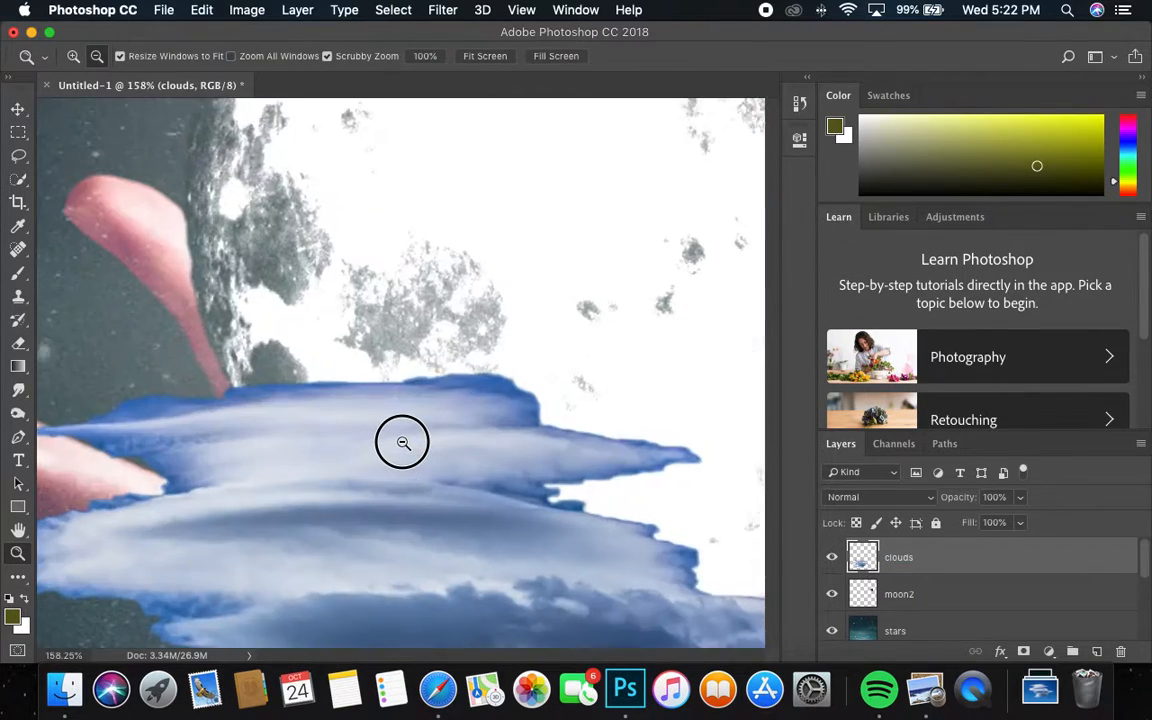
pyautogui.keyDown('alt'); pyautogui.click(370, 447); pyautogui.keyUp('alt')
pyautogui.moveTo(370, 447)
pyautogui.mouseDown()
pyautogui.moveTo(352, 450)
pyautogui.moveTo(367, 443)
pyautogui.mouseUp()
pyautogui.press('w')
pyautogui.scroll(-5, 367, 443)
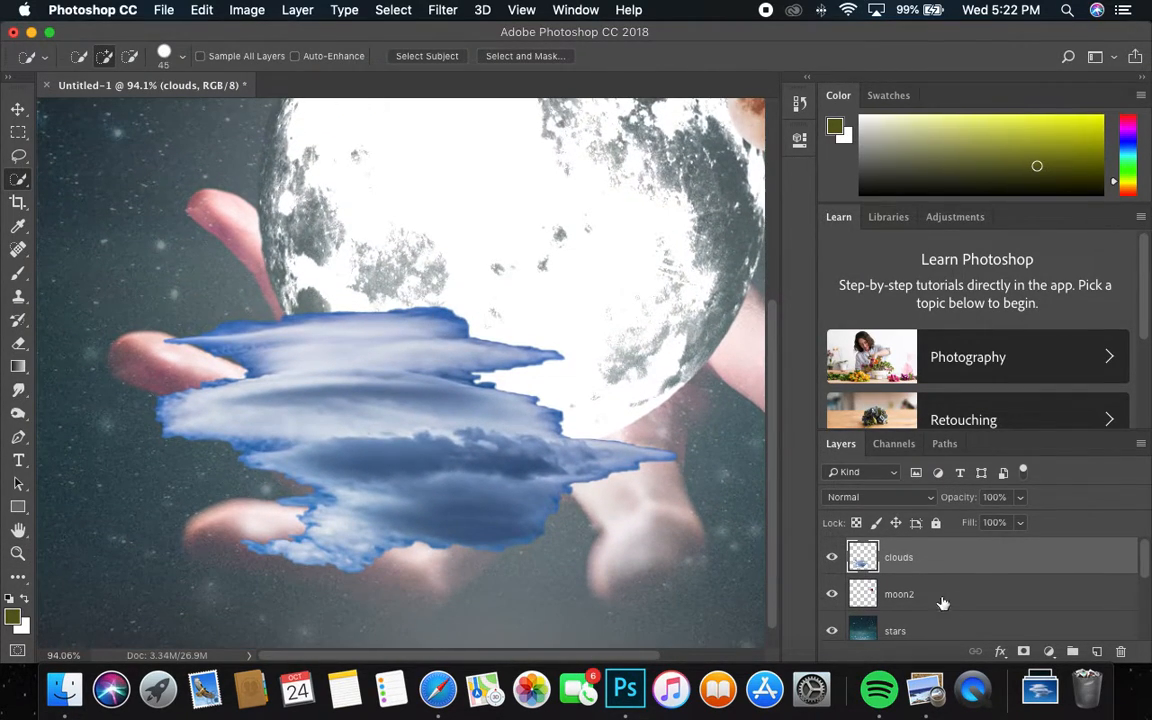
pyautogui.click(1099, 651)
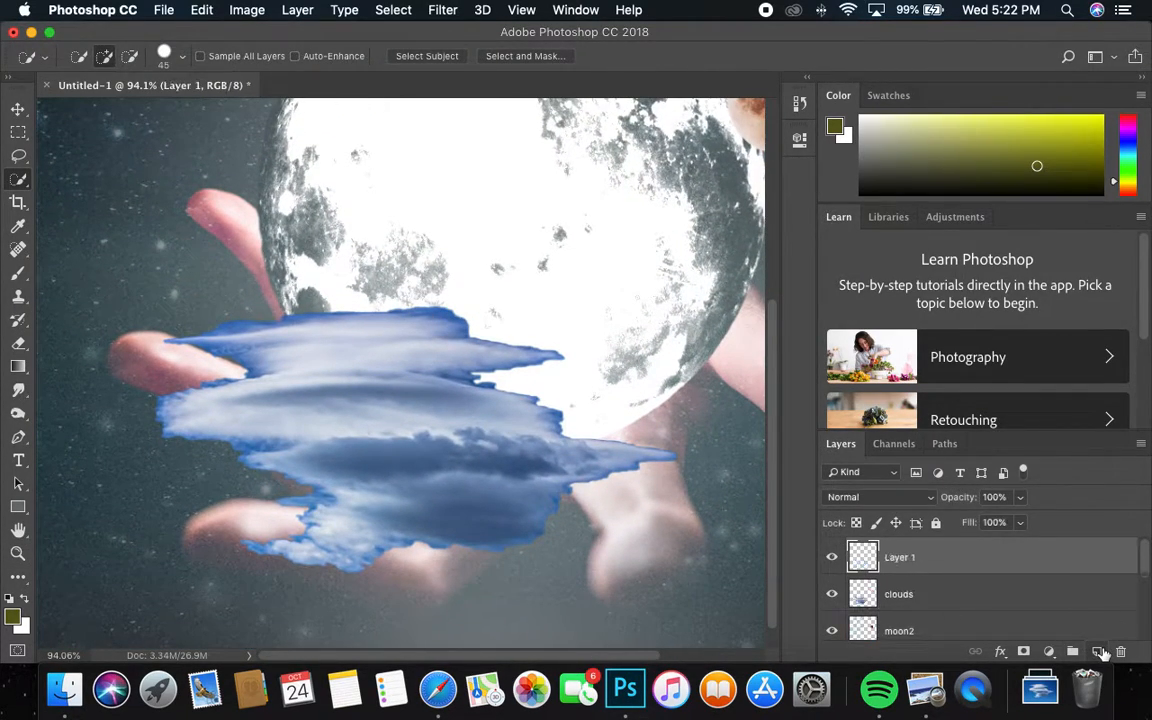
pyautogui.click(867, 595)
pyautogui.rightClick(867, 595)
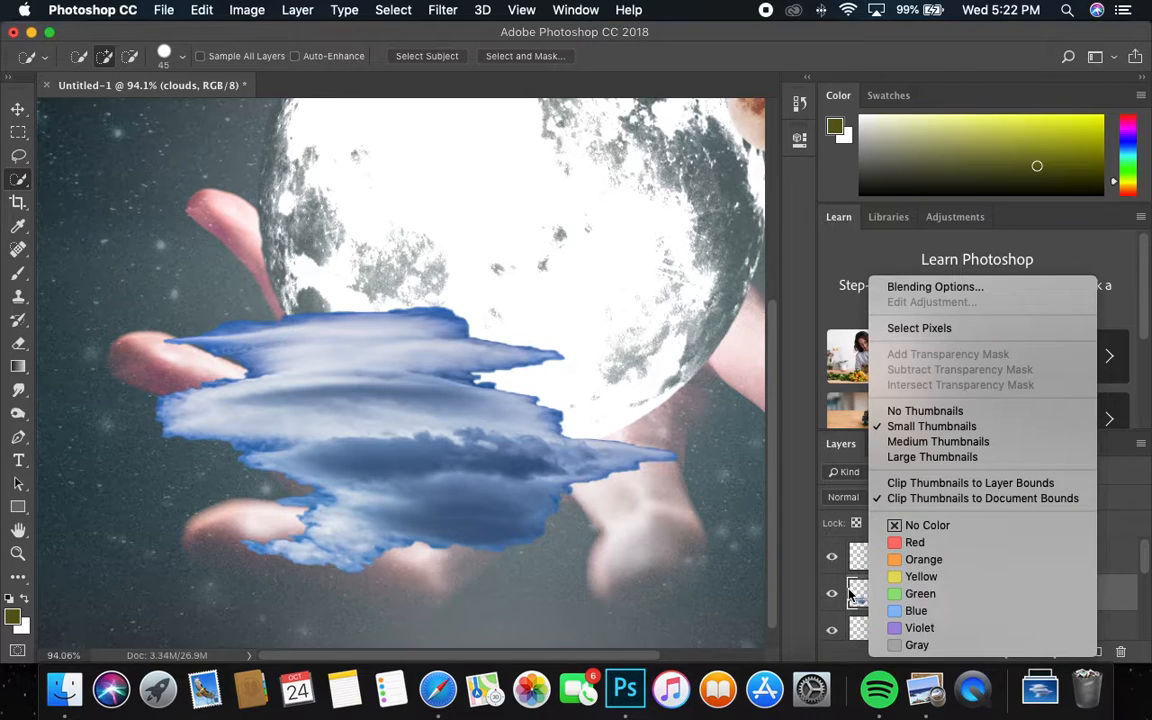
pyautogui.click(906, 330)
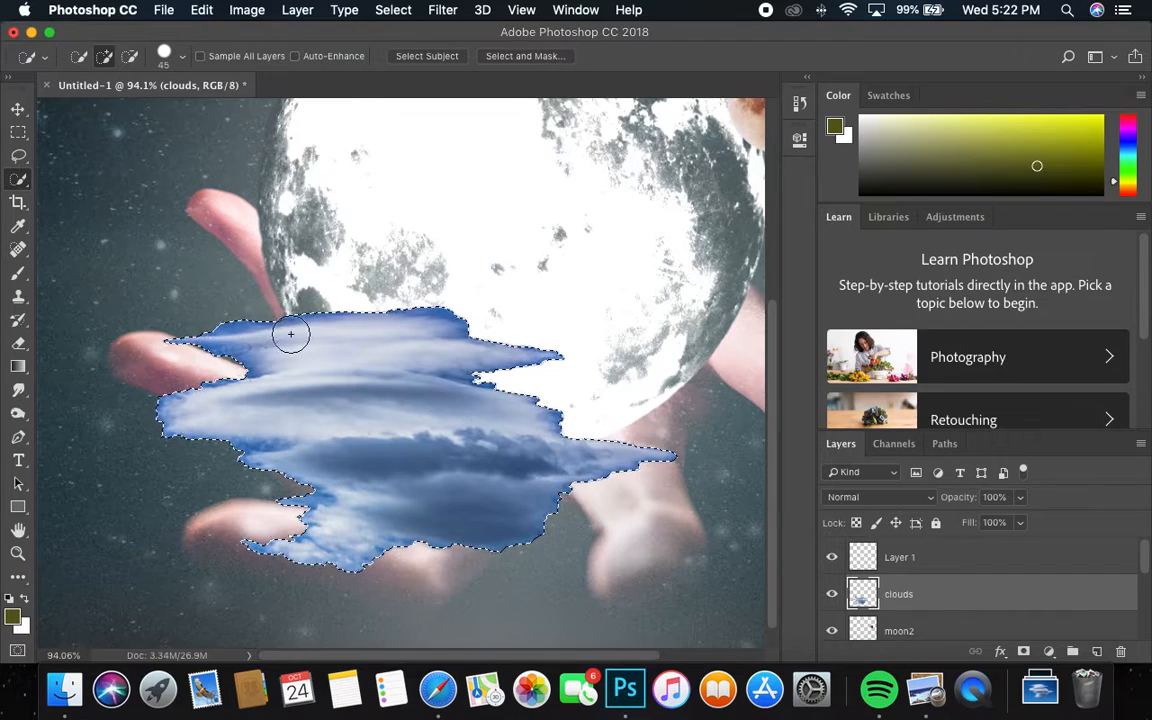
pyautogui.click(11, 141)
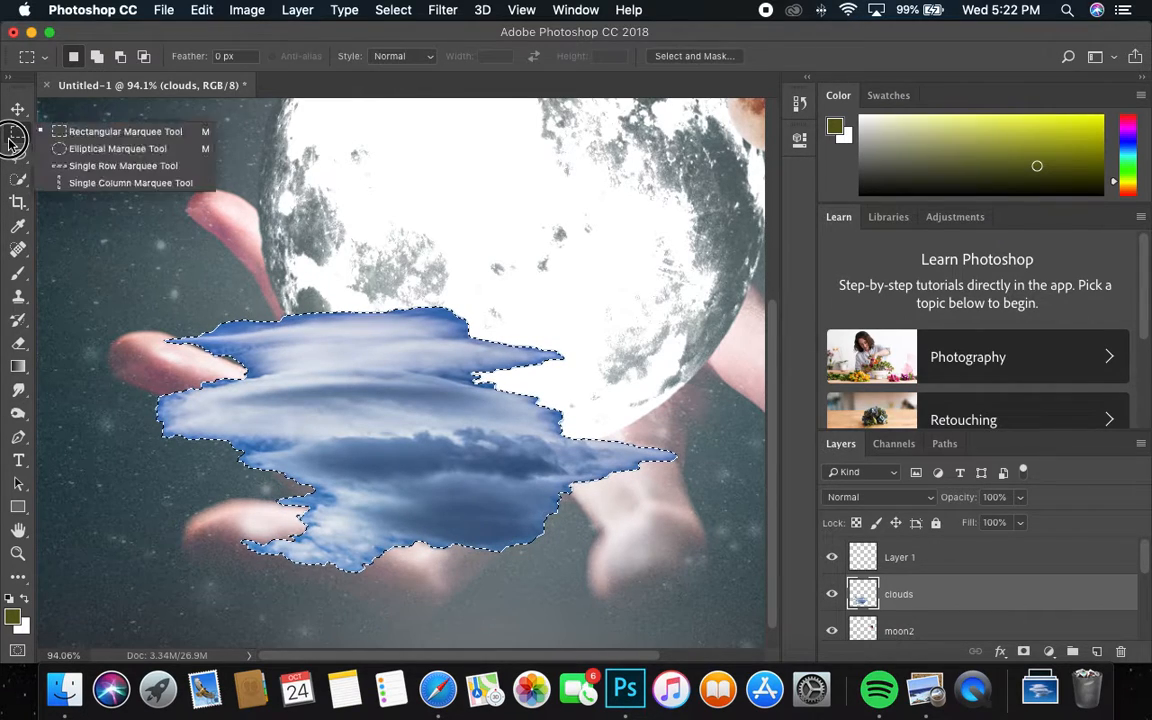
pyautogui.click(95, 131)
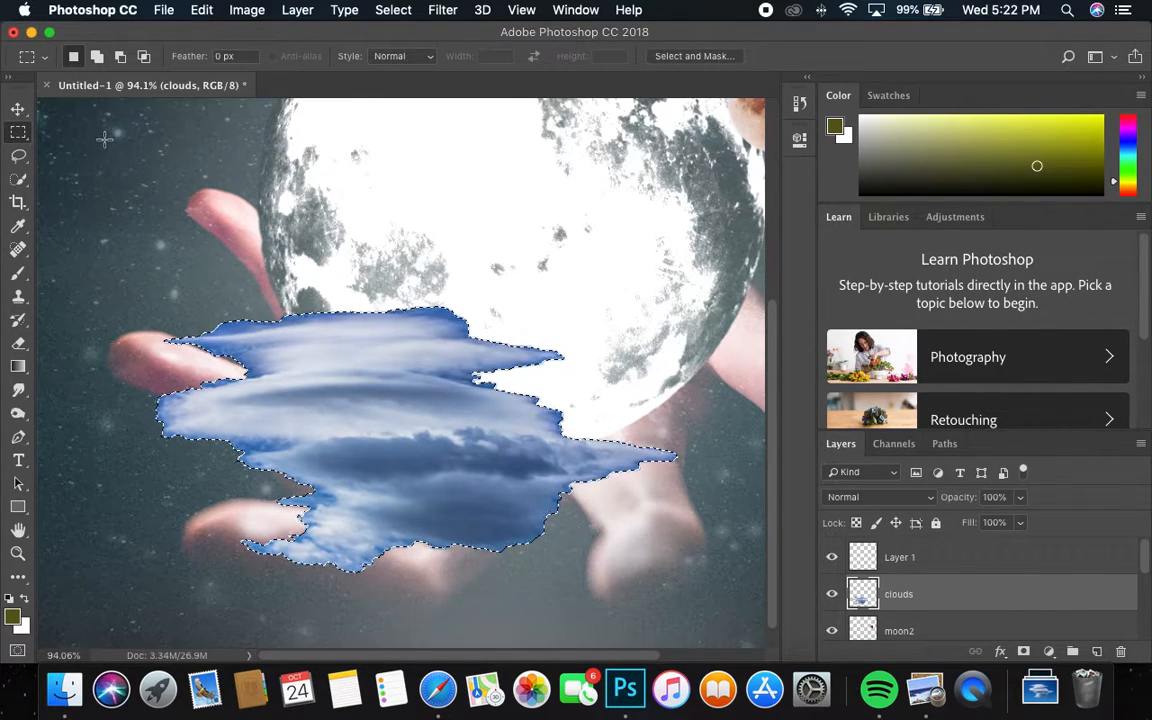
# Step: Name the new empty layer 'edge of cloud'
pyautogui.click(912, 563)
pyautogui.doubleClick(908, 557)
pyautogui.write('ed')
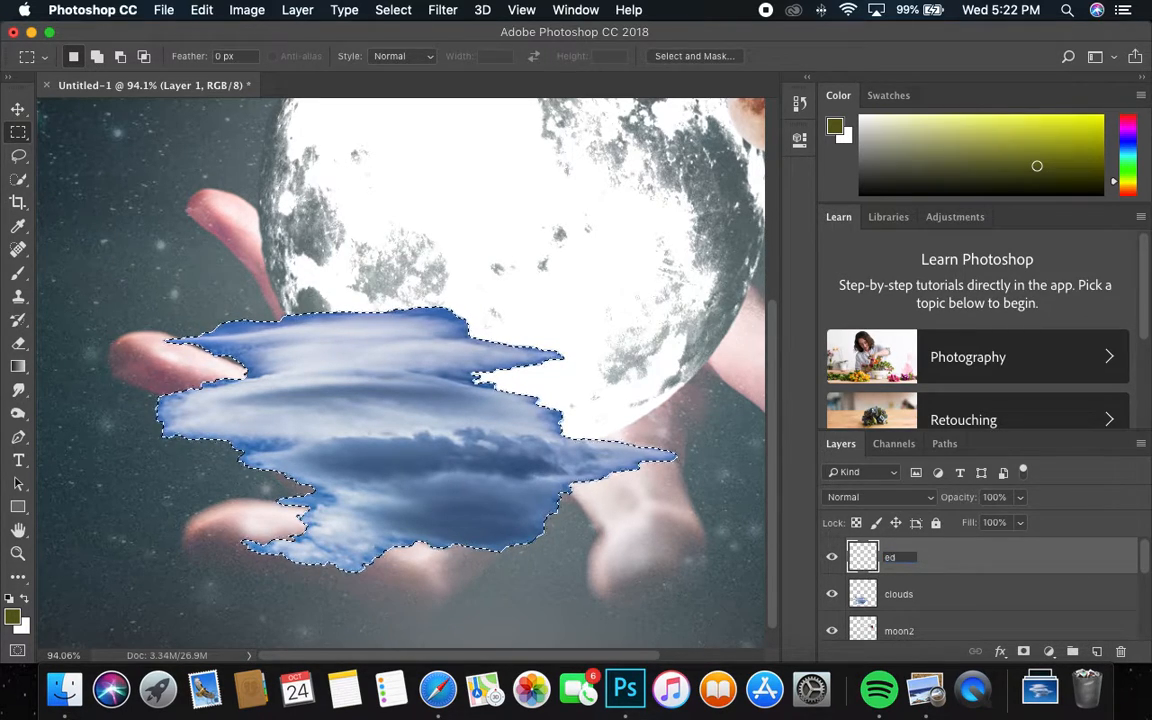
pyautogui.write('ge of cloud')
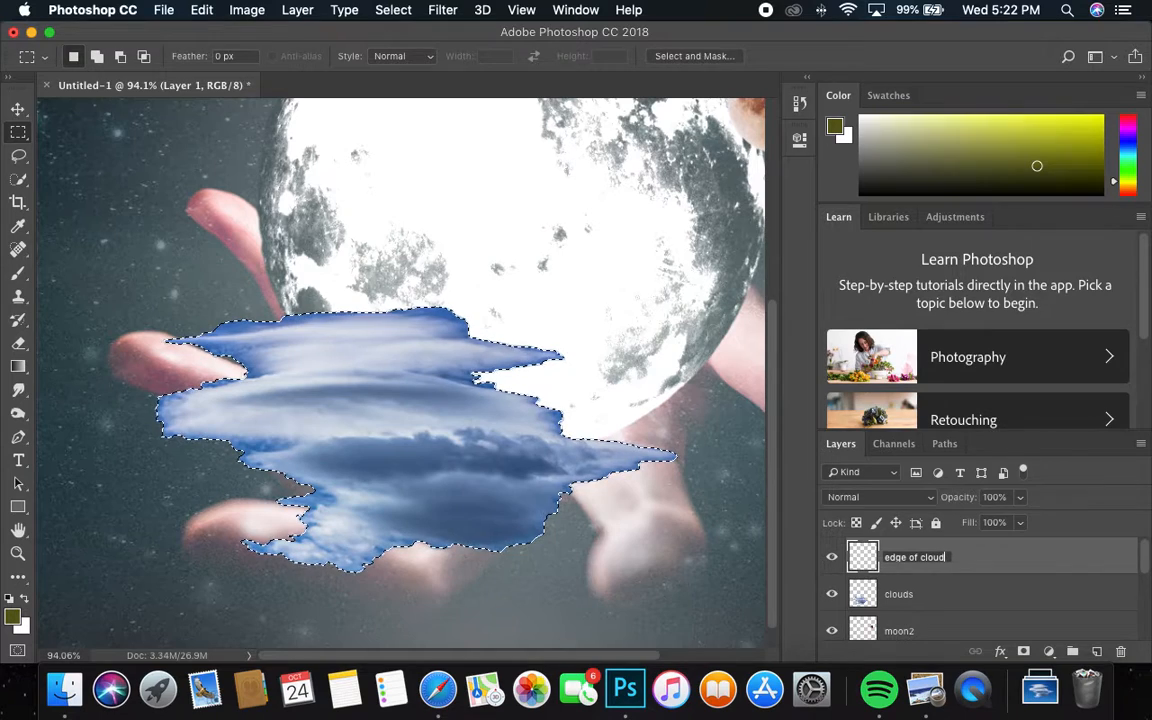
pyautogui.press('Return')
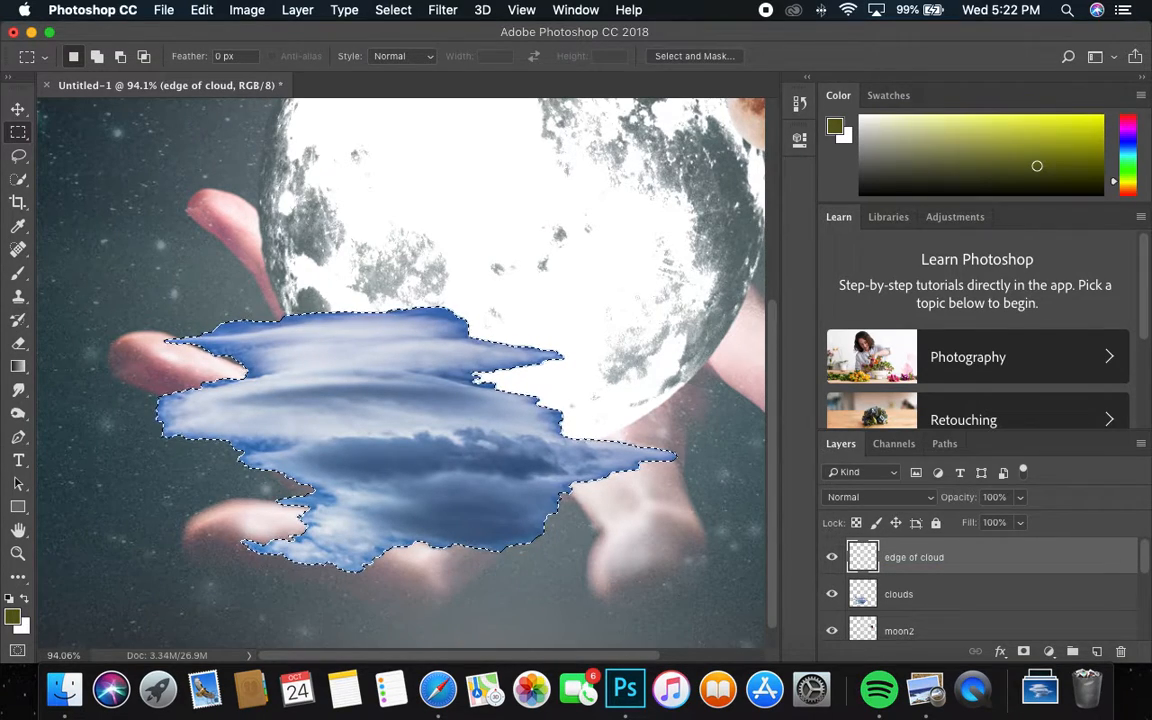
# Step: Stroke the cloud selection with a 6 px outline and zoom in on its right edge
pyautogui.rightClick(400, 416)
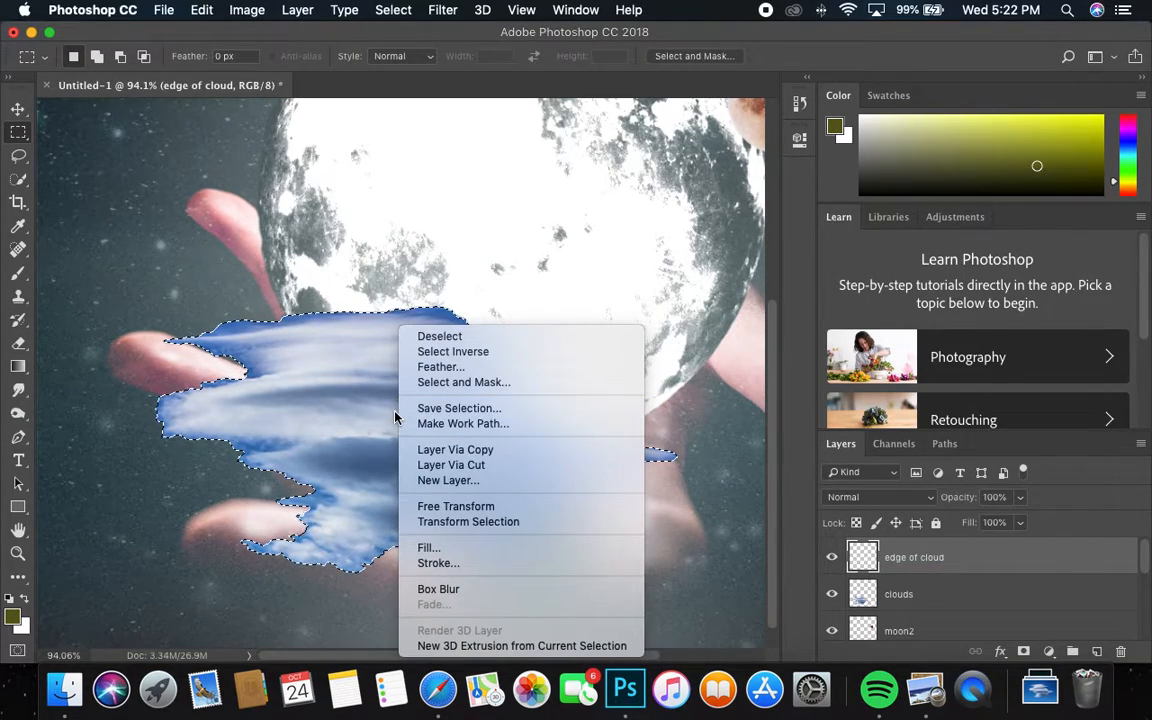
pyautogui.click(498, 568)
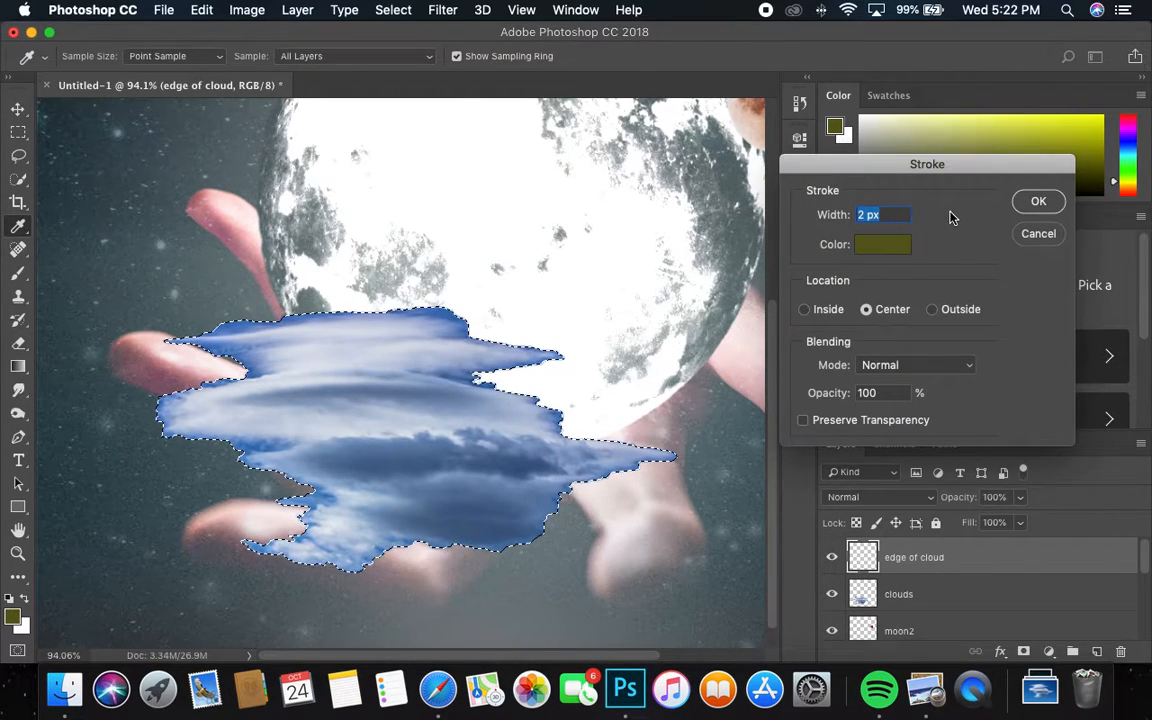
pyautogui.write('6')
pyautogui.click(1037, 201)
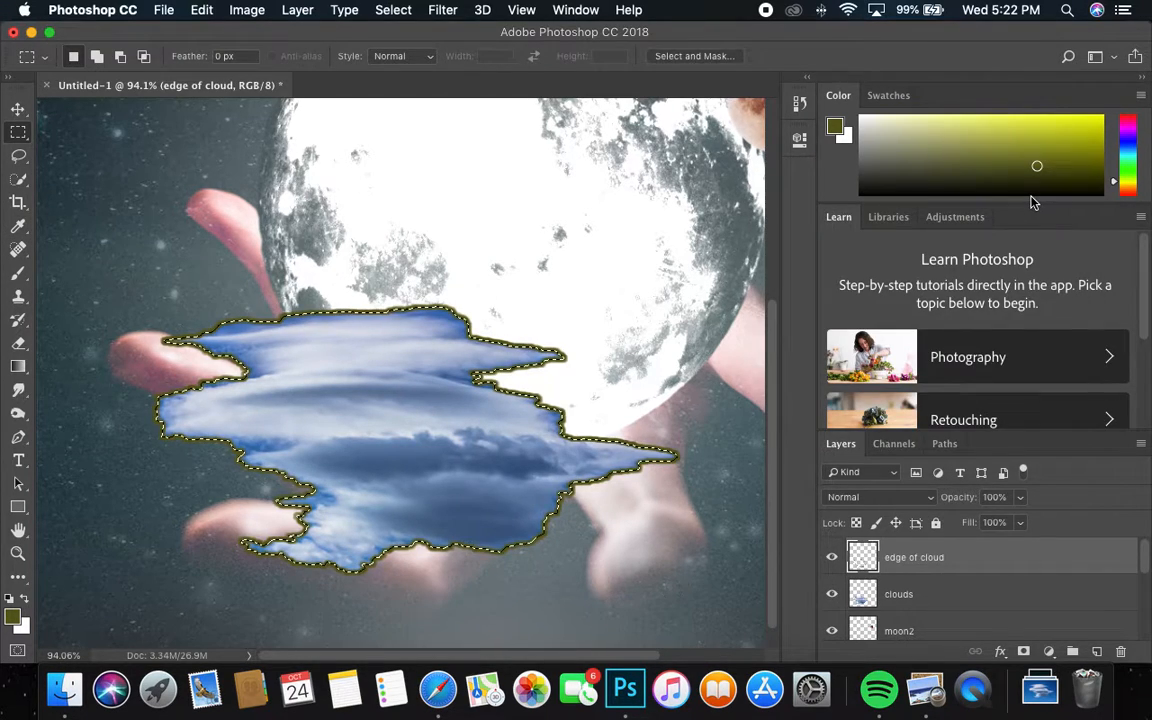
pyautogui.press('super+space')
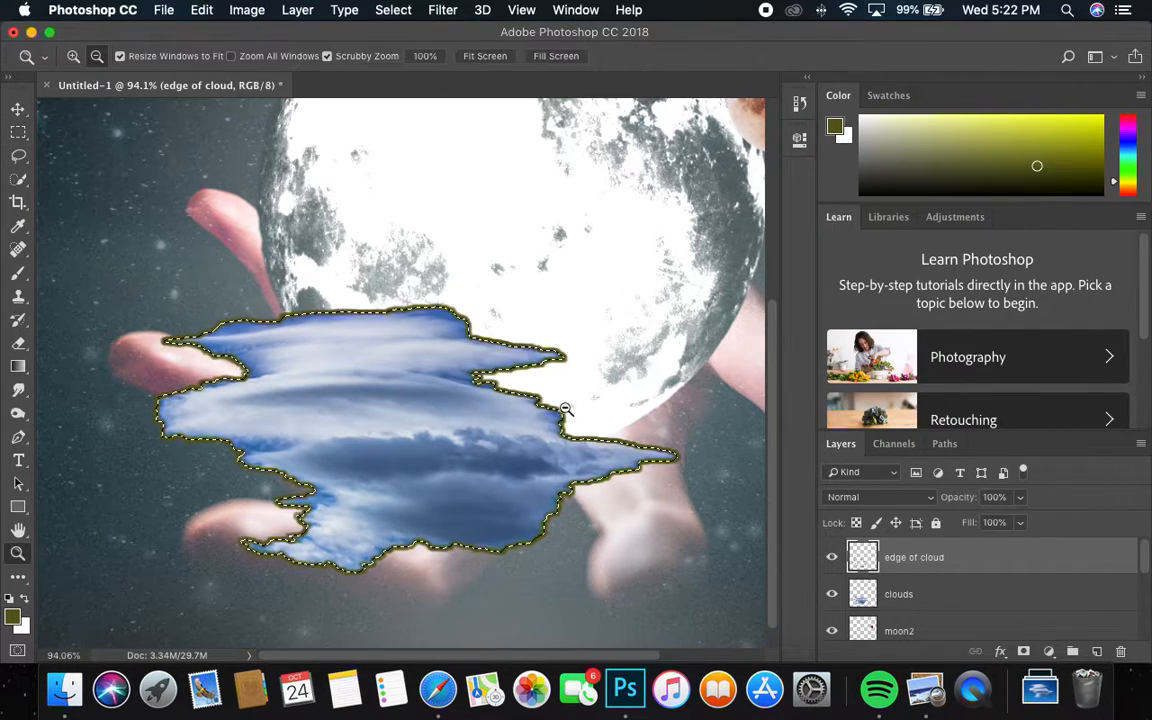
pyautogui.moveTo(564, 404); pyautogui.dragTo(608, 369)
# Step: Deselect, then select the edge of cloud layer's pixels, leaving that layer active
pyautogui.click(393, 10)
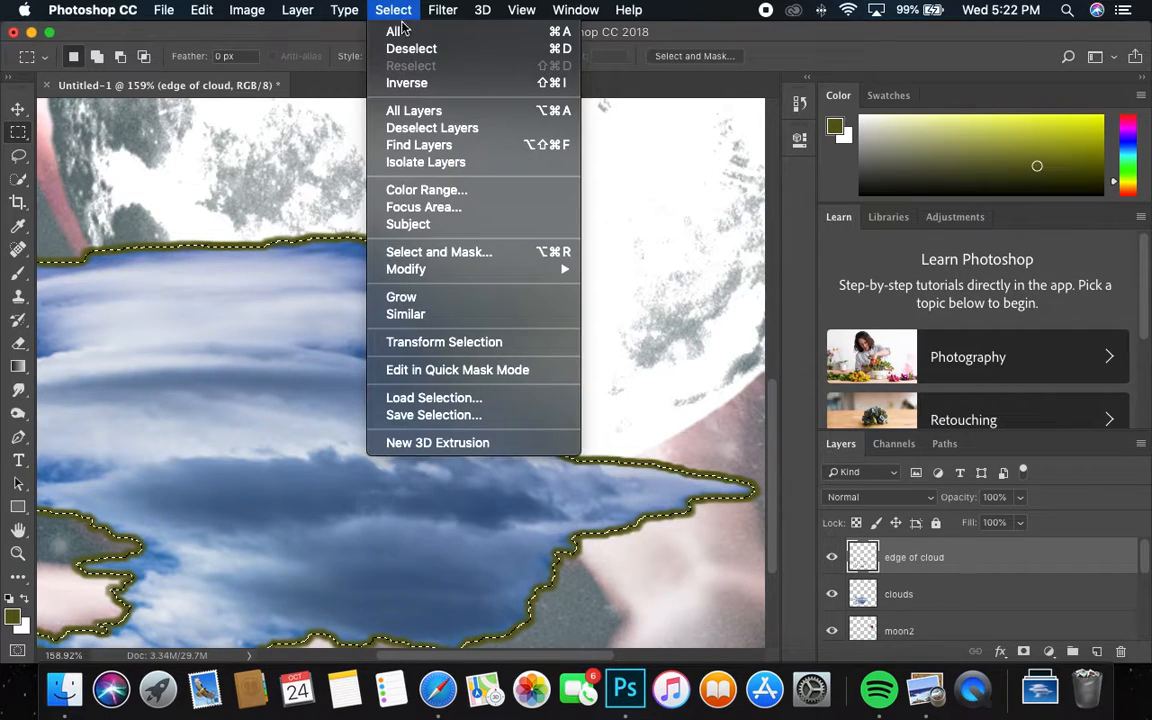
pyautogui.click(418, 50)
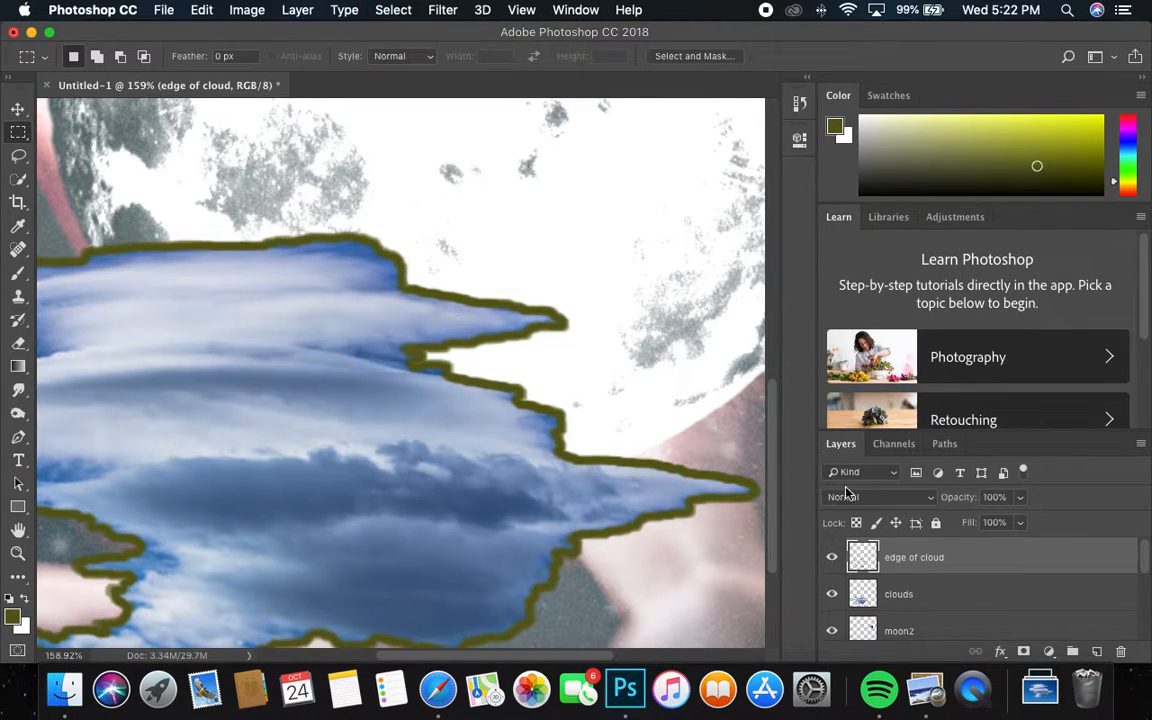
pyautogui.rightClick(873, 560)
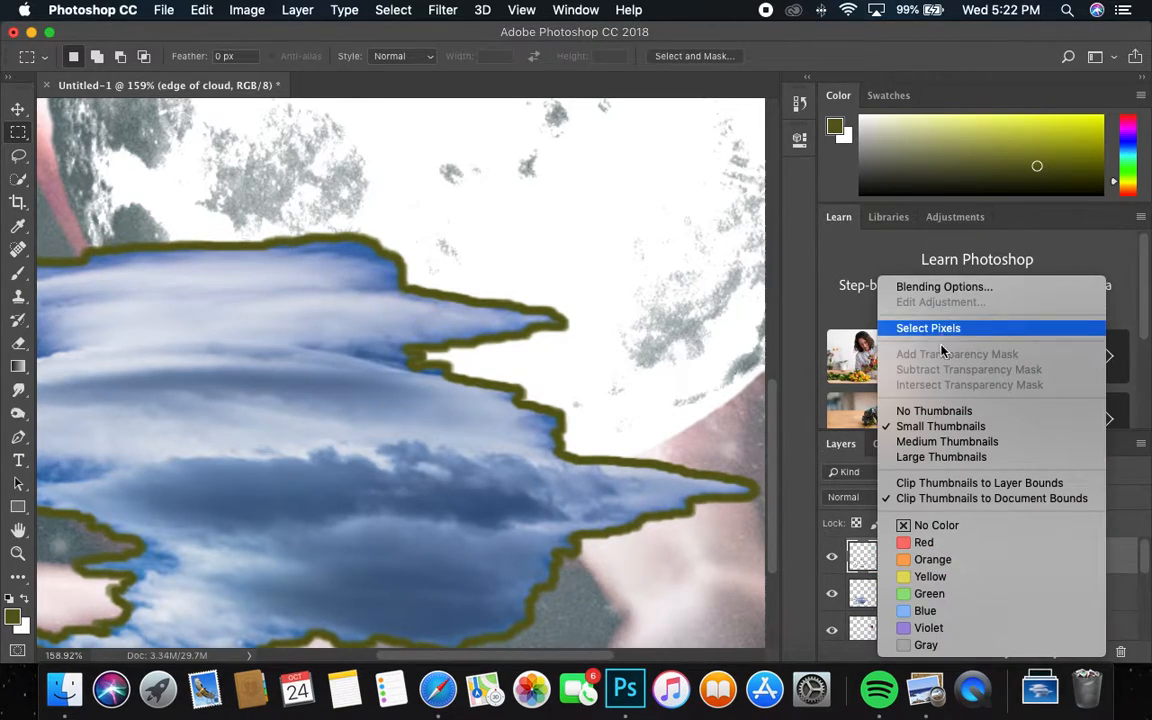
pyautogui.click(941, 331)
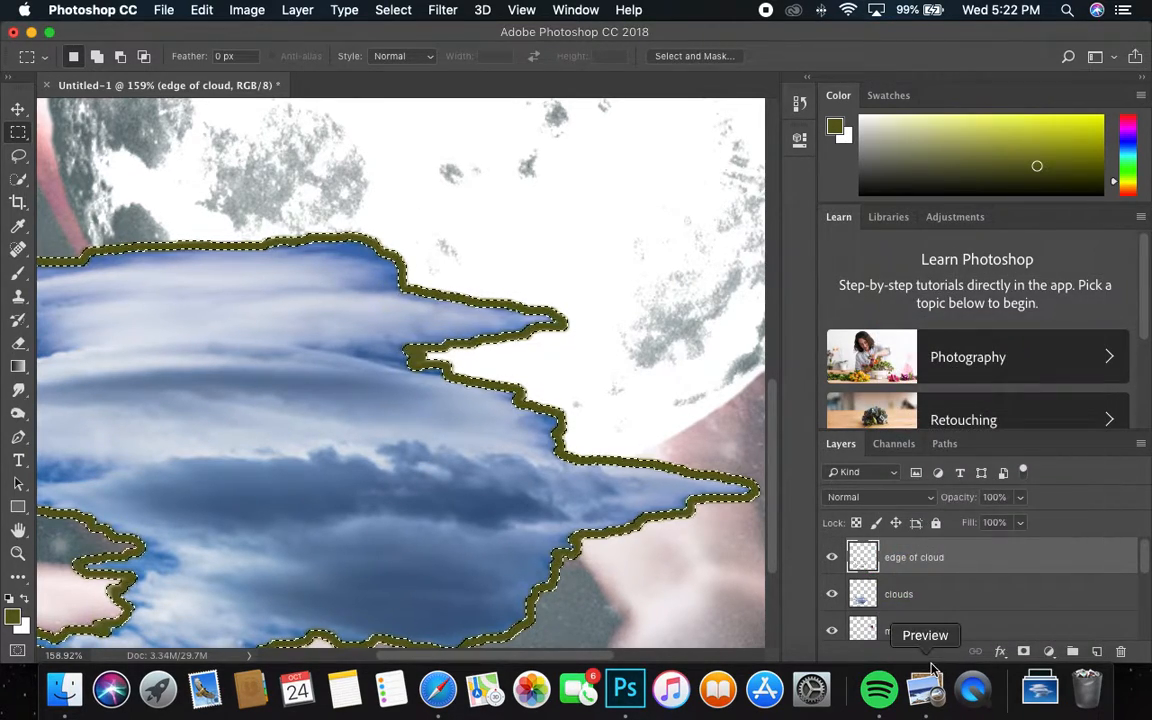
pyautogui.rightClick(913, 566)
pyautogui.press('Escape')
pyautogui.click(895, 595)
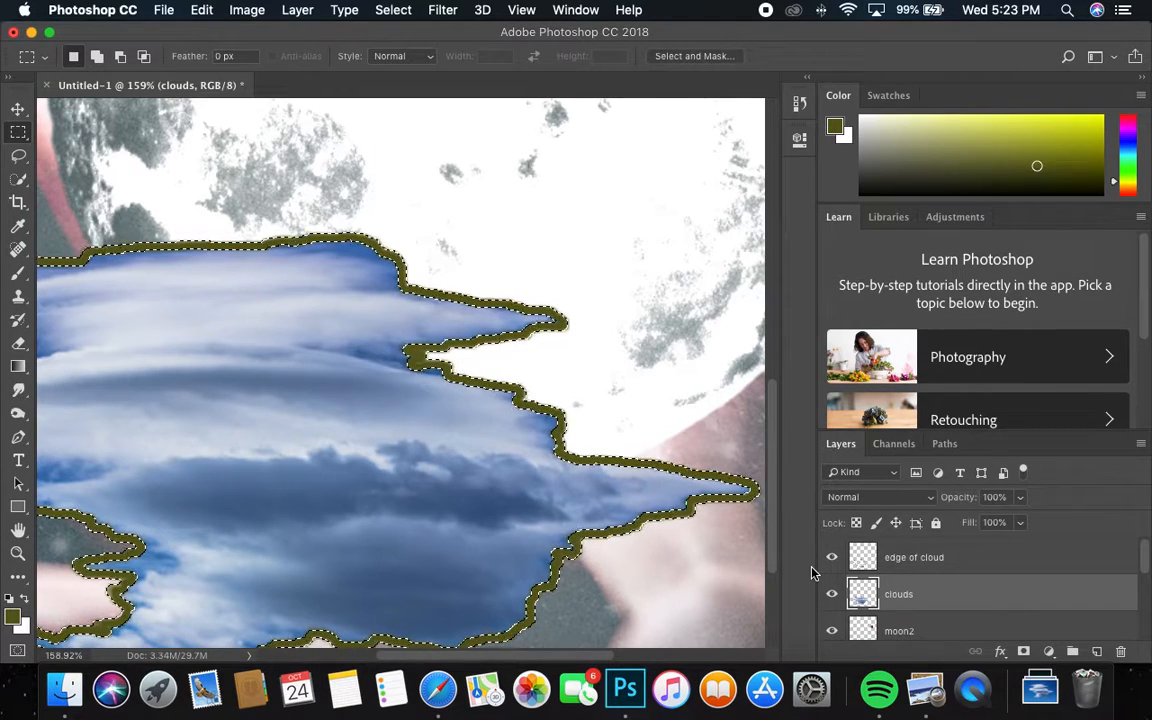
pyautogui.click(908, 567)
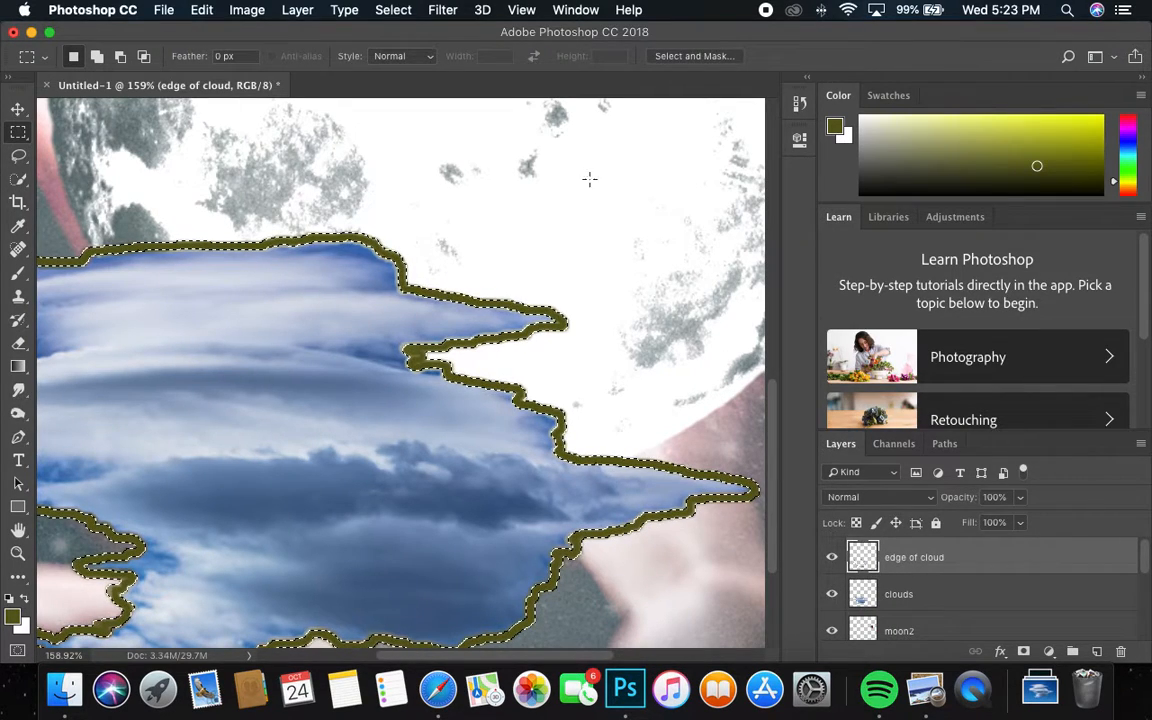
# Step: Deselect, delete the edge of cloud layer, and zoom out to show the moon and hand
pyautogui.click(385, 12)
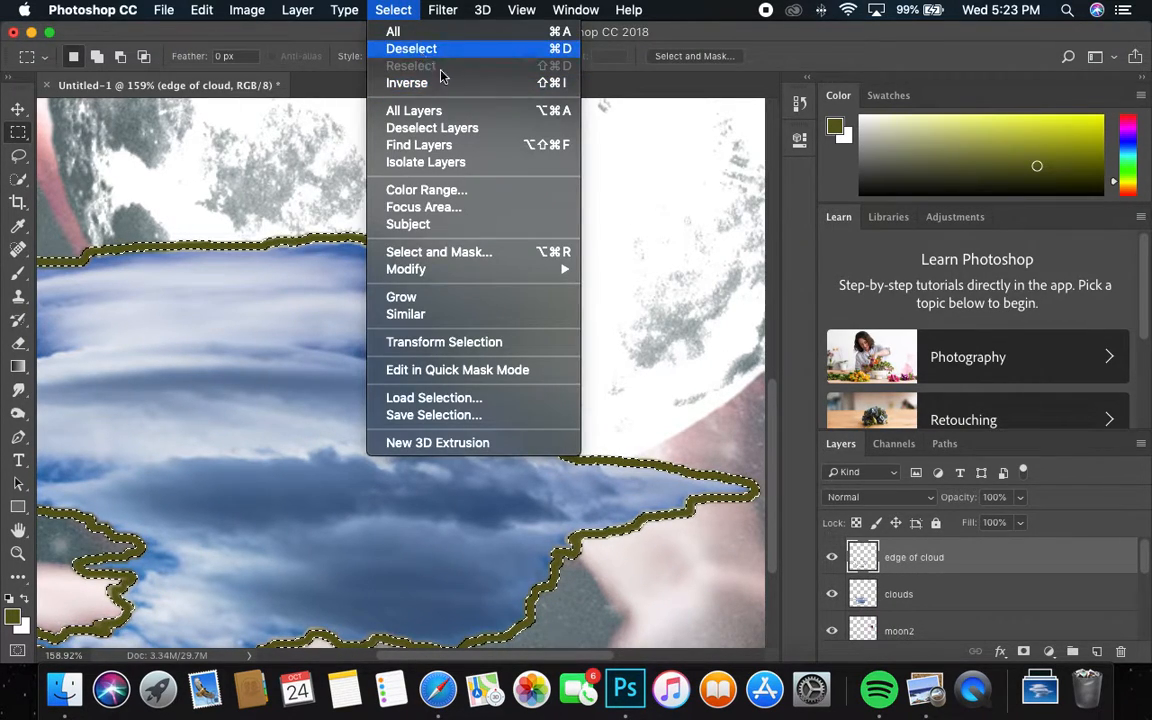
pyautogui.click(427, 52)
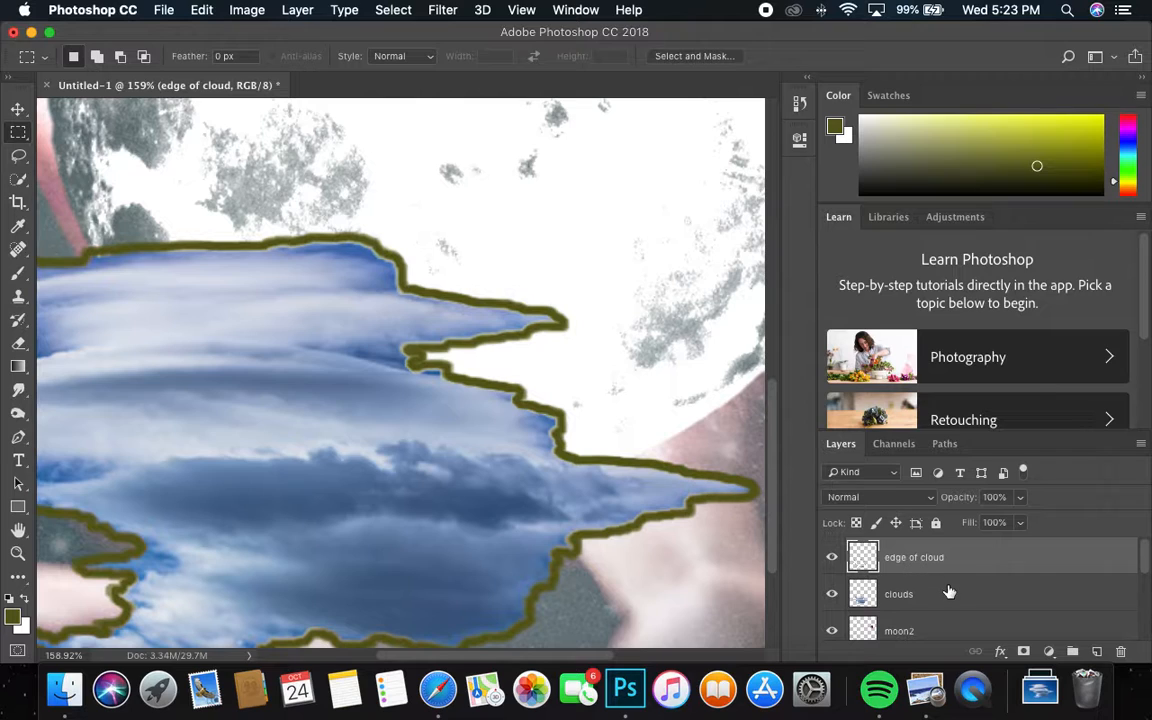
pyautogui.press('Delete')
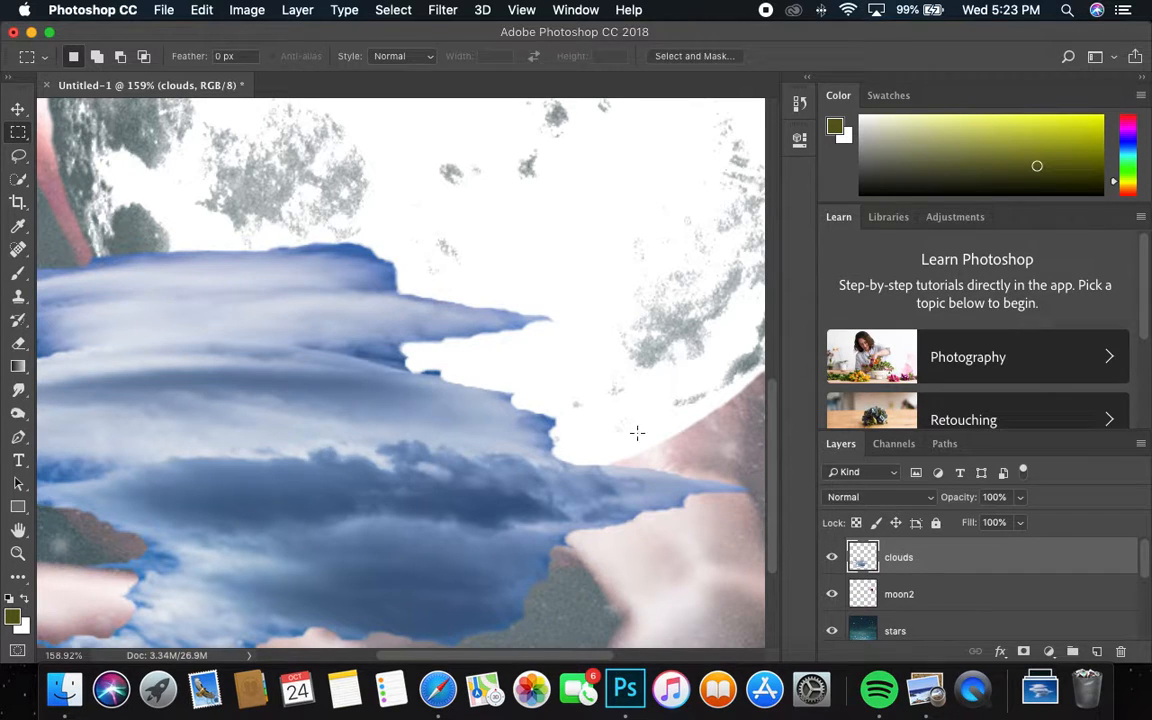
pyautogui.moveTo(444, 311); pyautogui.dragTo(360, 313)
pyautogui.moveTo(374, 424); pyautogui.dragTo(416, 416)
# Step: Try stretching and rotating the clouds layer with Free Transform, then commit it
pyautogui.press('super+t')
pyautogui.moveTo(521, 417); pyautogui.dragTo(291, 545)
pyautogui.press('super+z')
pyautogui.moveTo(551, 417); pyautogui.dragTo(216, 583)
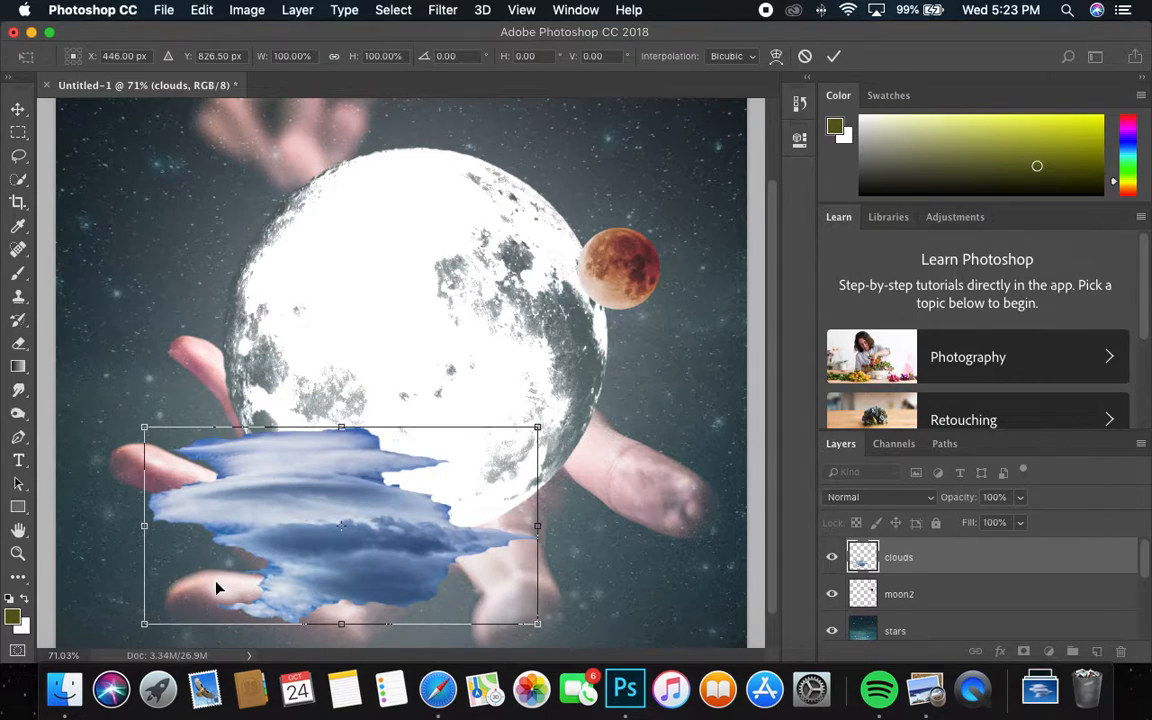
pyautogui.press('Return')
pyautogui.press('m')
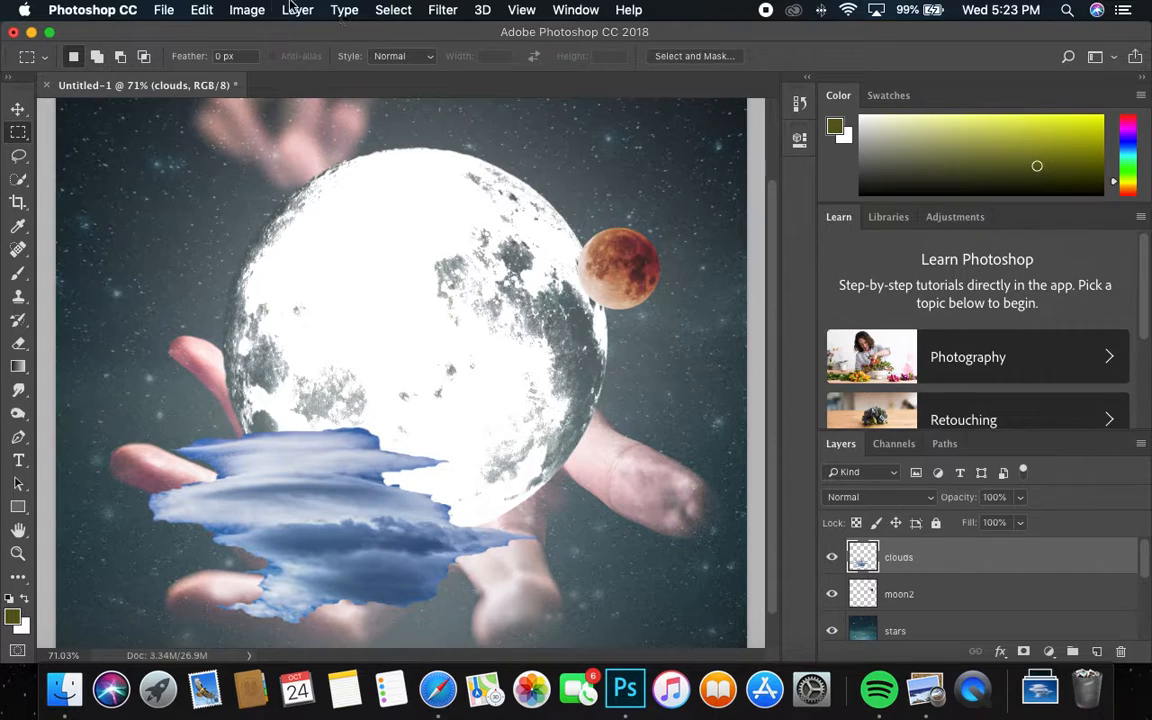
# Step: Apply Brightness/Contrast to the clouds layer with brightness 58 and contrast 47
pyautogui.click(247, 10)
pyautogui.moveTo(294, 59)
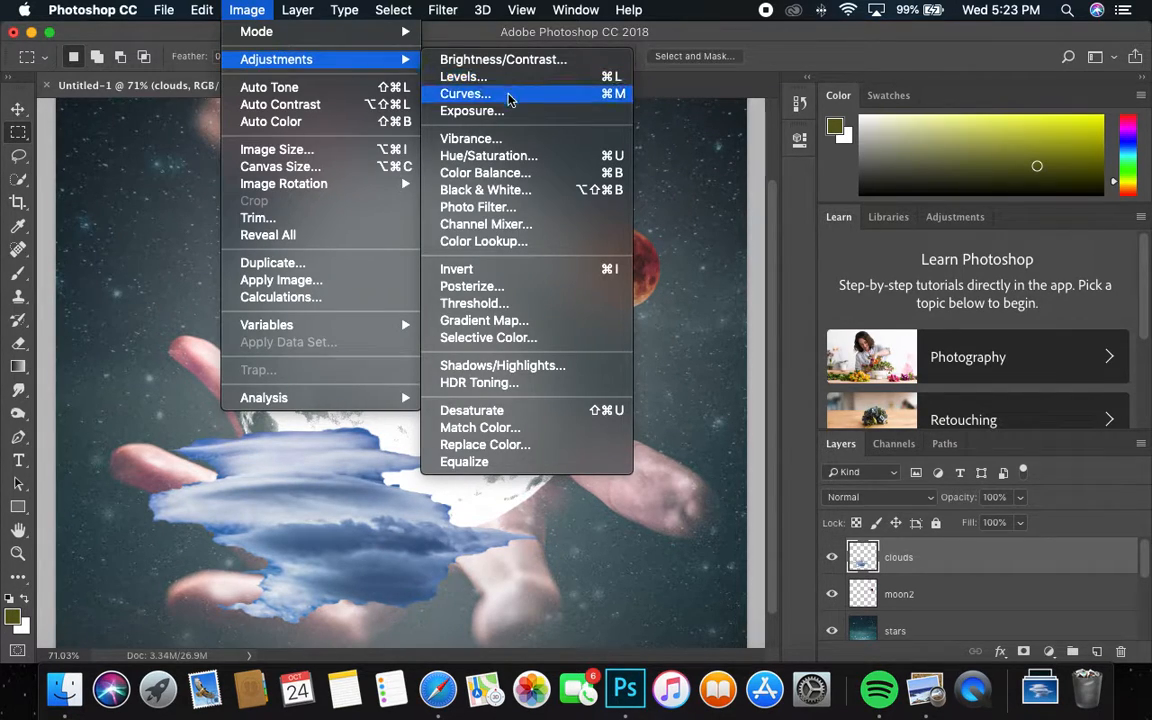
pyautogui.click(503, 60)
pyautogui.moveTo(889, 229); pyautogui.dragTo(935, 236)
pyautogui.moveTo(893, 199); pyautogui.dragTo(929, 206)
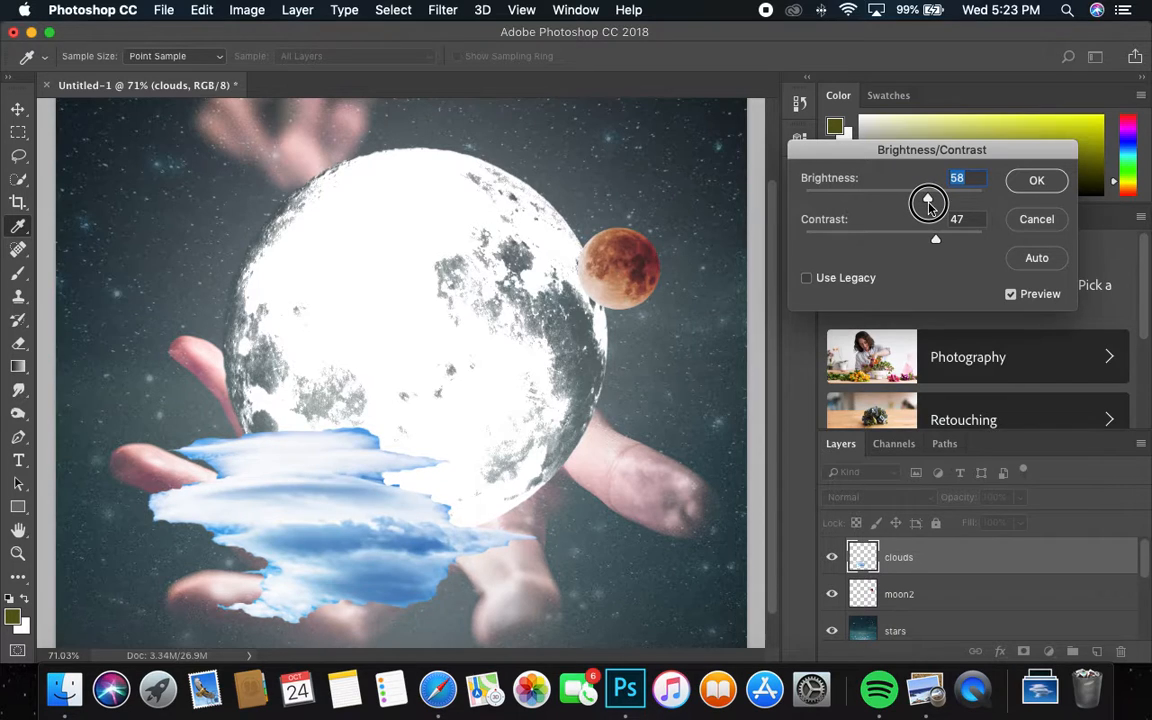
pyautogui.click(1040, 180)
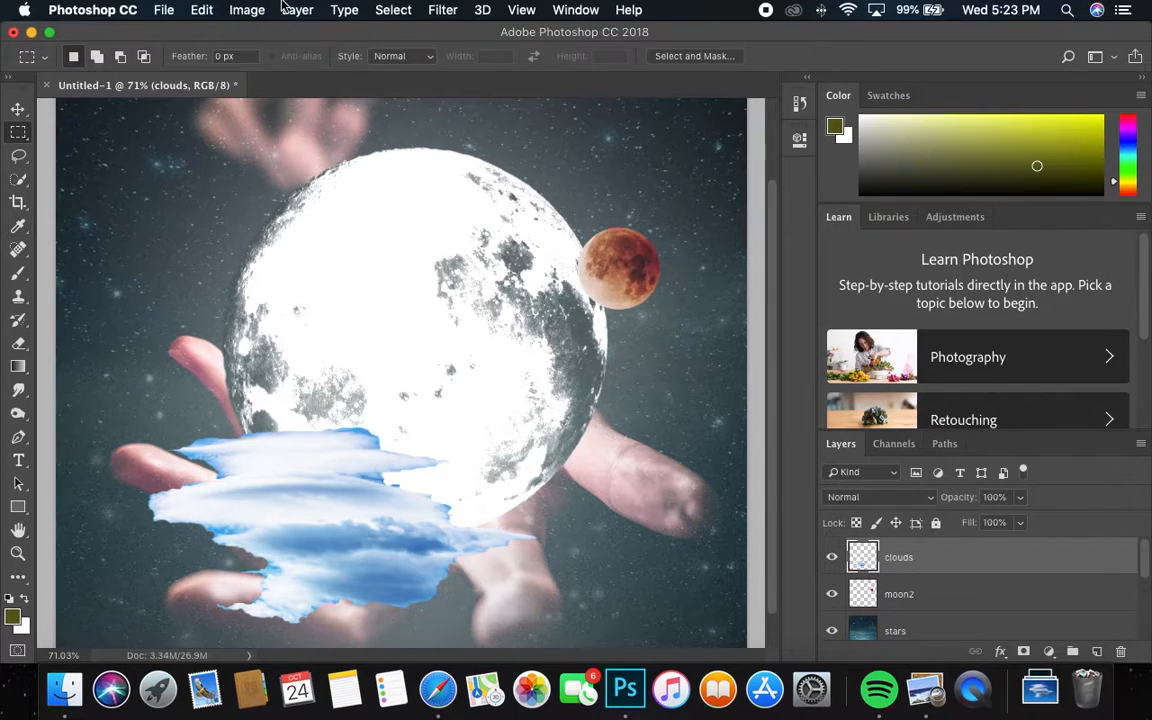
pyautogui.click(249, 9)
# Step: Apply Hue/Saturation to the clouds with saturation -100 and lightness +14
pyautogui.moveTo(300, 59)
pyautogui.click(512, 155)
pyautogui.moveTo(873, 273); pyautogui.dragTo(775, 278)
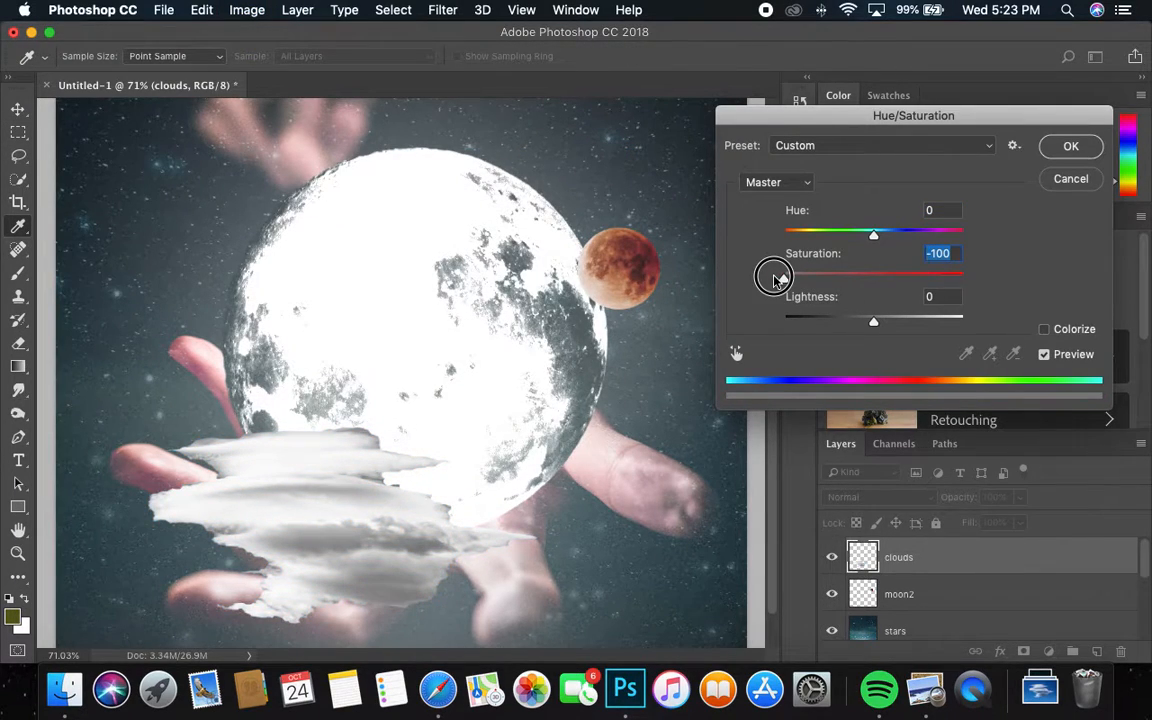
pyautogui.moveTo(873, 320); pyautogui.dragTo(947, 321)
pyautogui.moveTo(975, 320); pyautogui.dragTo(886, 314)
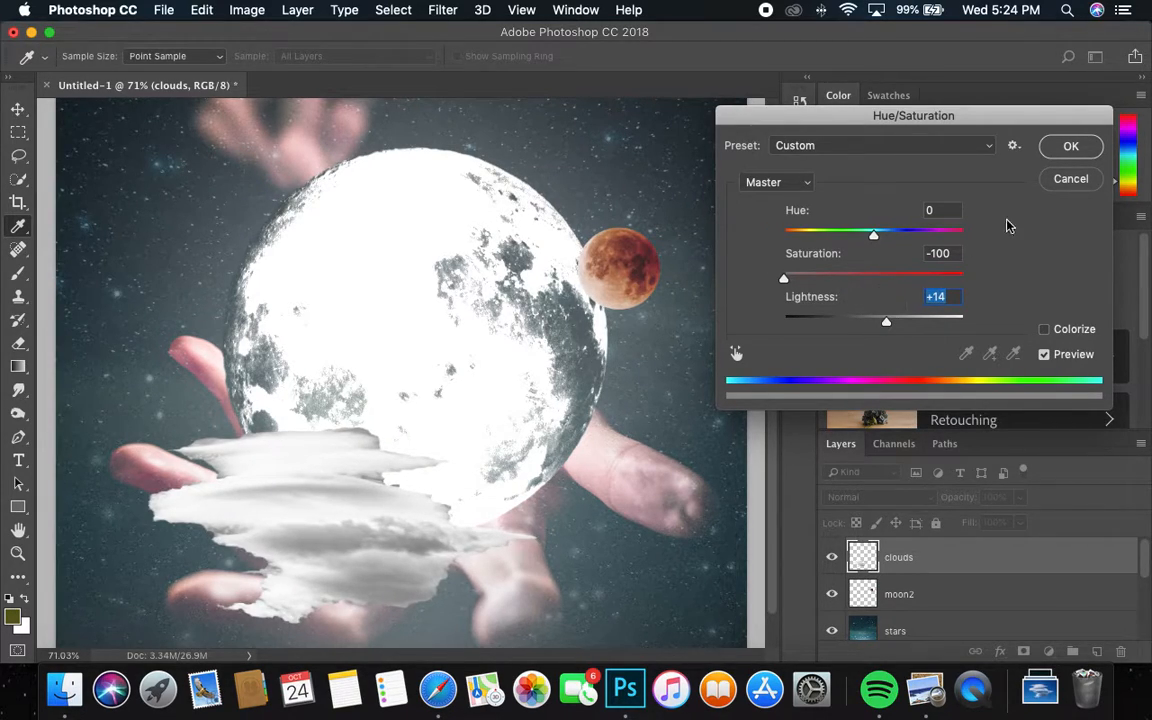
pyautogui.click(1070, 147)
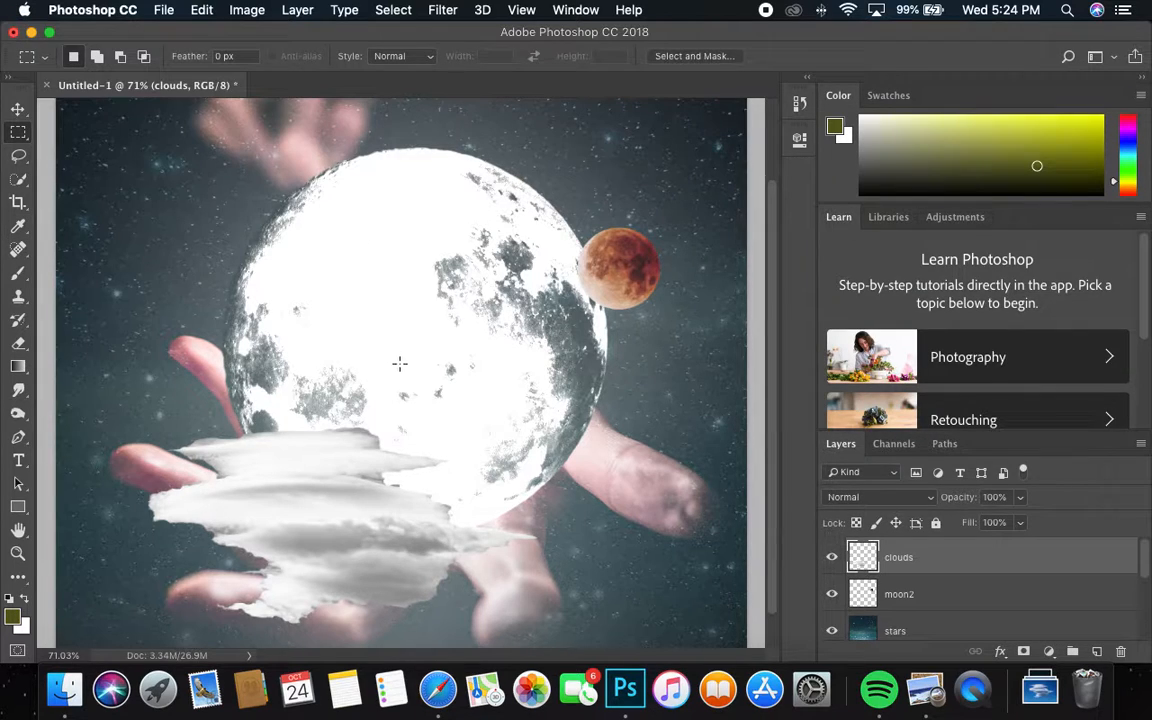
# Step: Apply Levels to the clouds with input black point 112 and white point 213
pyautogui.click(243, 12)
pyautogui.moveTo(278, 58)
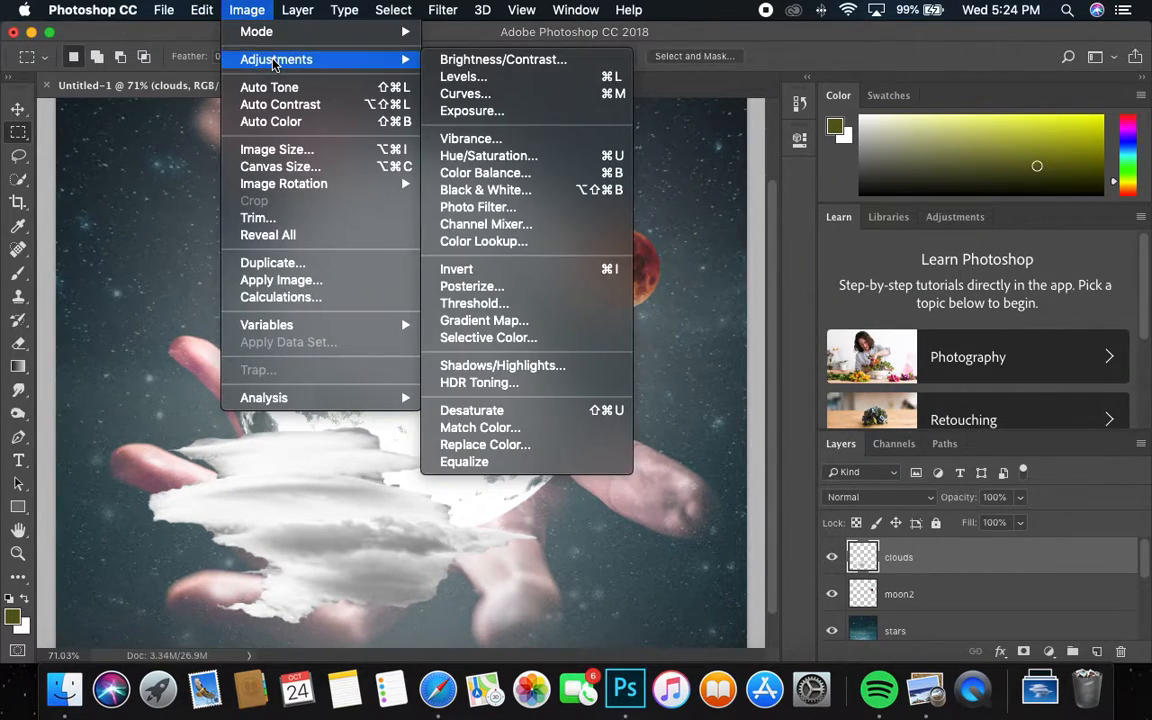
pyautogui.click(513, 78)
pyautogui.moveTo(986, 268); pyautogui.dragTo(946, 268)
pyautogui.moveTo(752, 268); pyautogui.dragTo(871, 268)
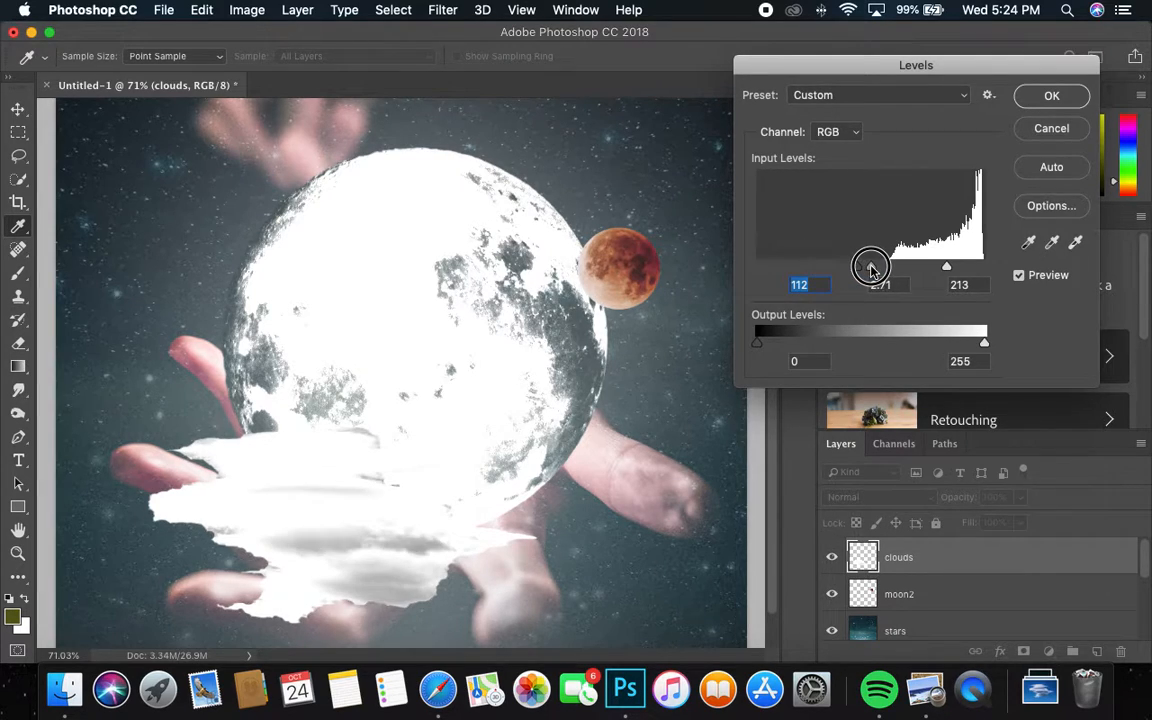
pyautogui.click(1052, 95)
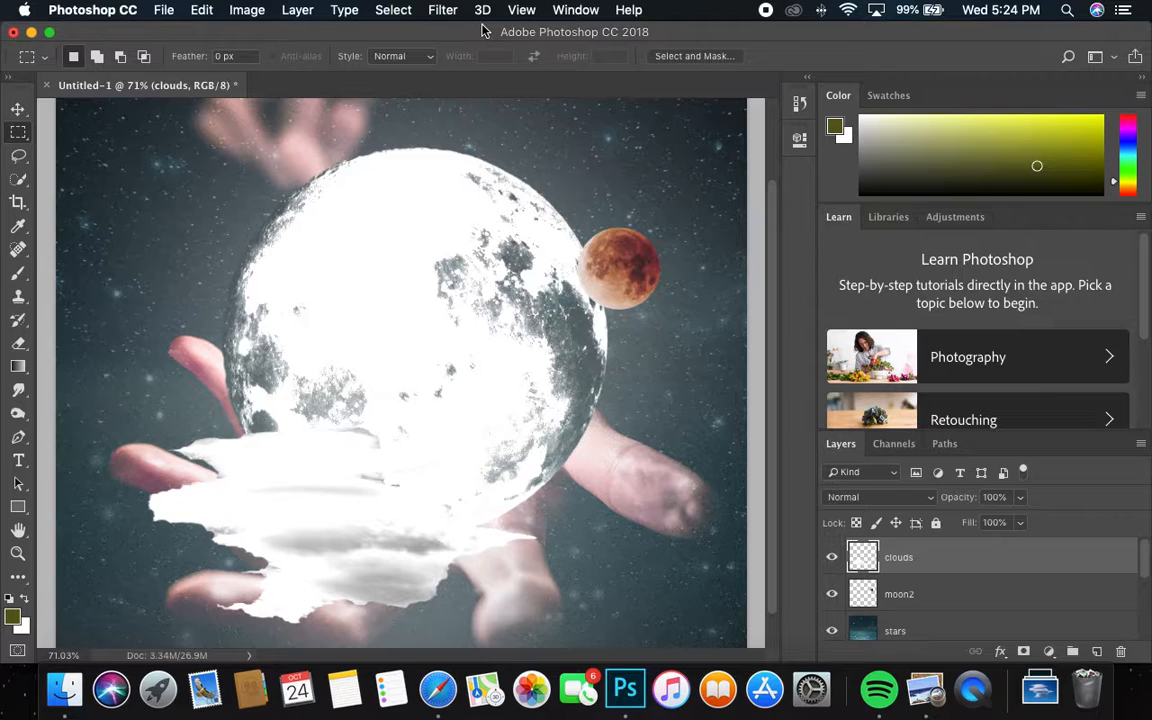
# Step: Apply a 10-pixel Box Blur to the clouds layer, then zoom out to about 55%
pyautogui.click(440, 10)
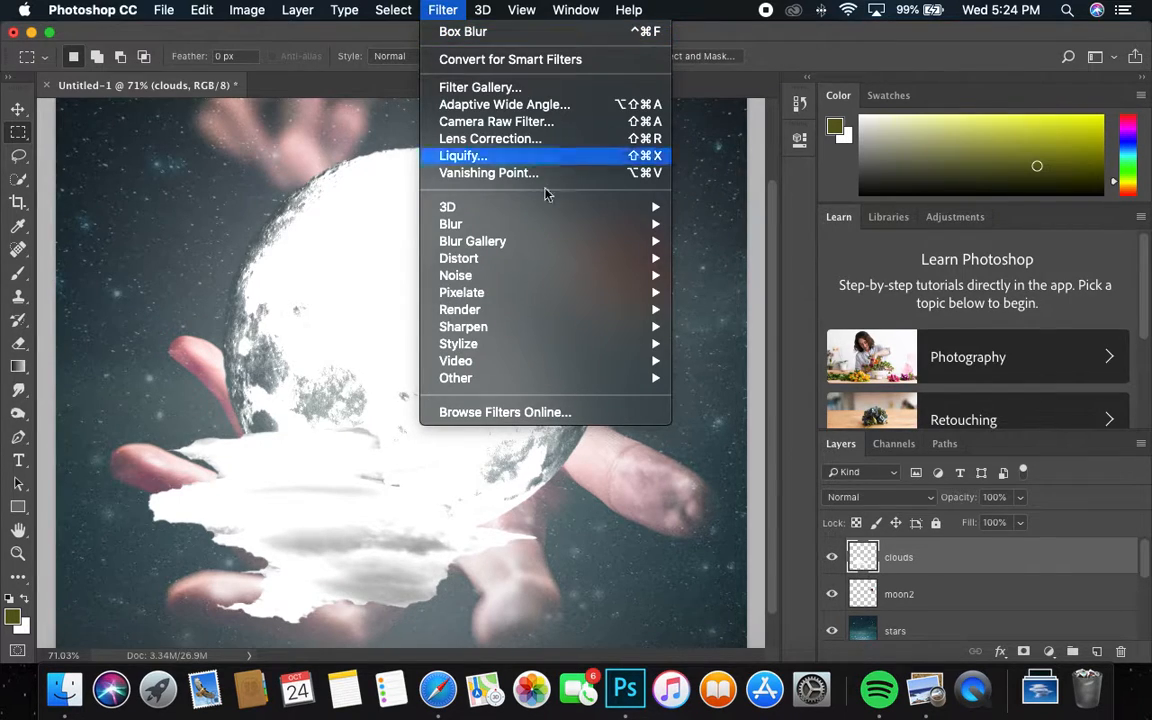
pyautogui.moveTo(615, 246)
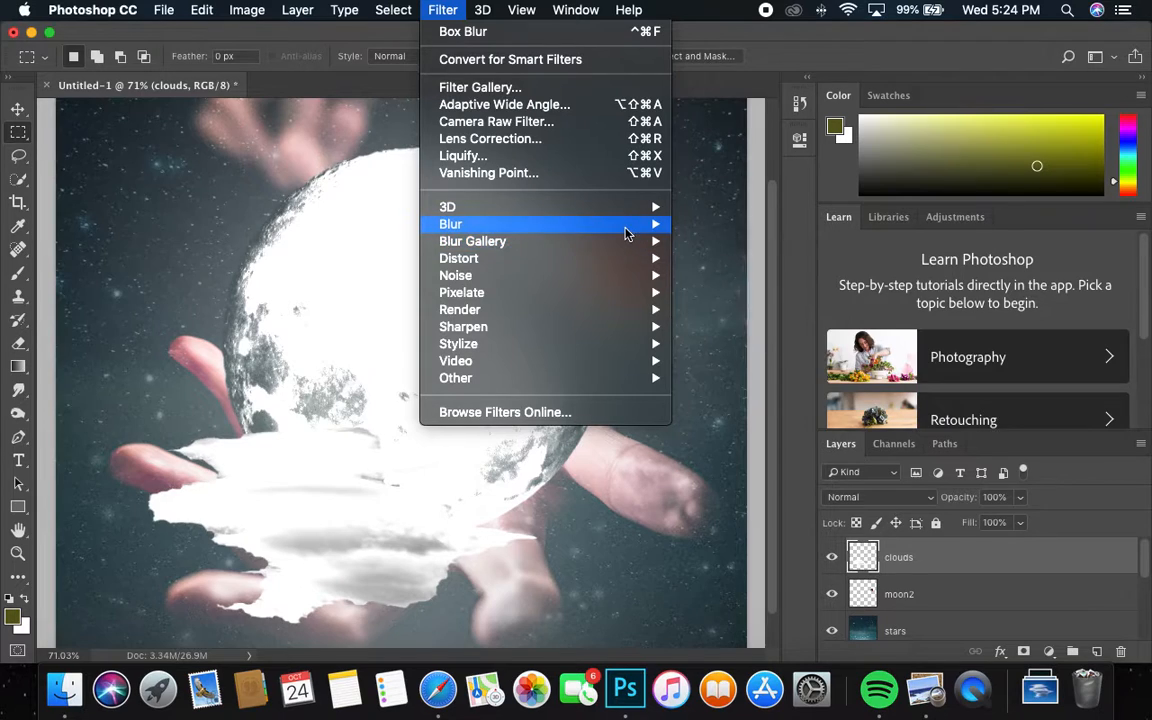
pyautogui.moveTo(620, 224)
pyautogui.click(714, 275)
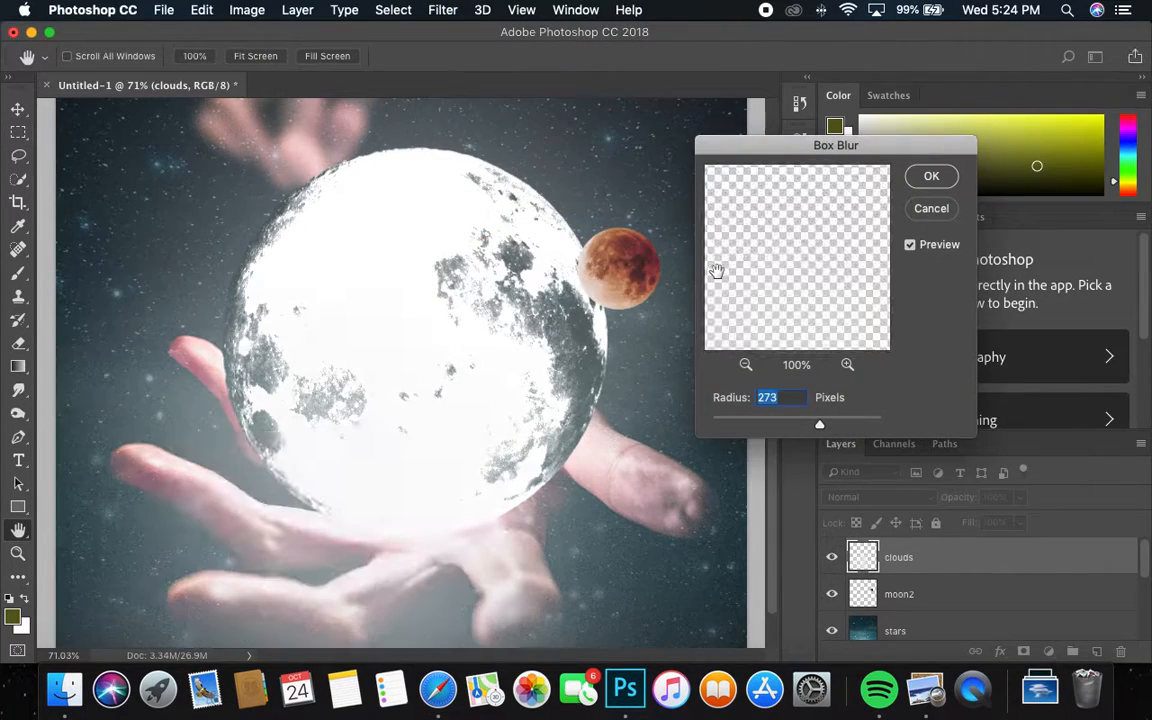
pyautogui.click(714, 427)
pyautogui.moveTo(714, 427); pyautogui.dragTo(721, 426)
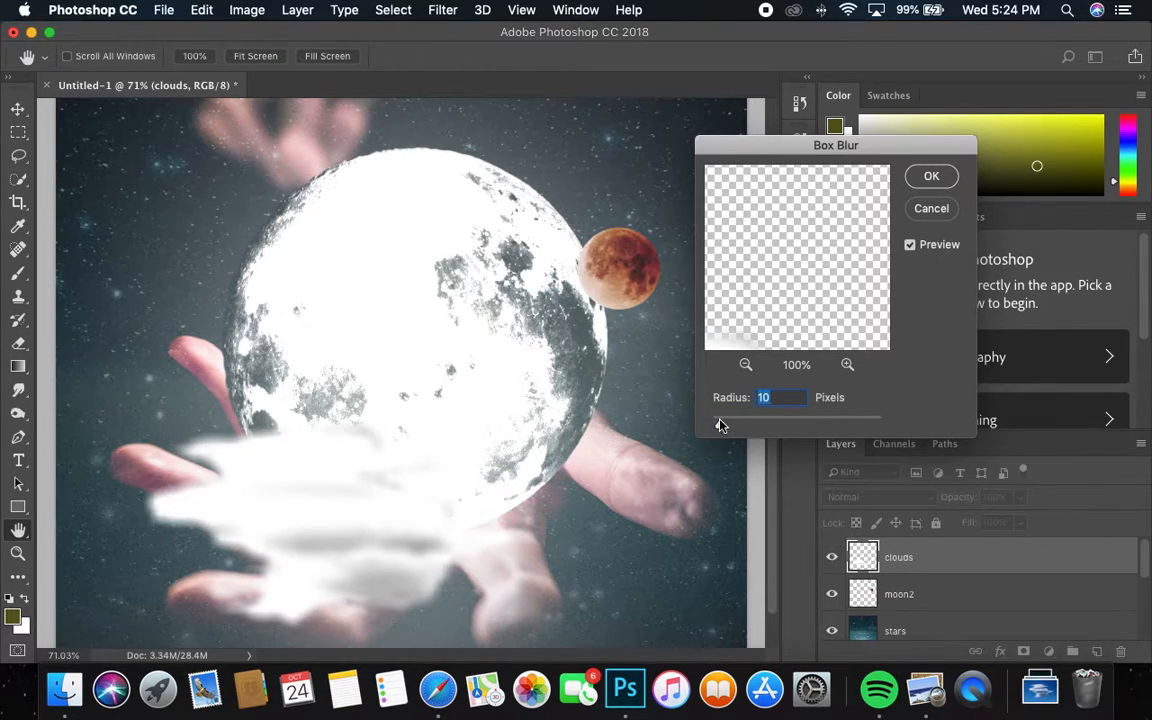
pyautogui.click(930, 183)
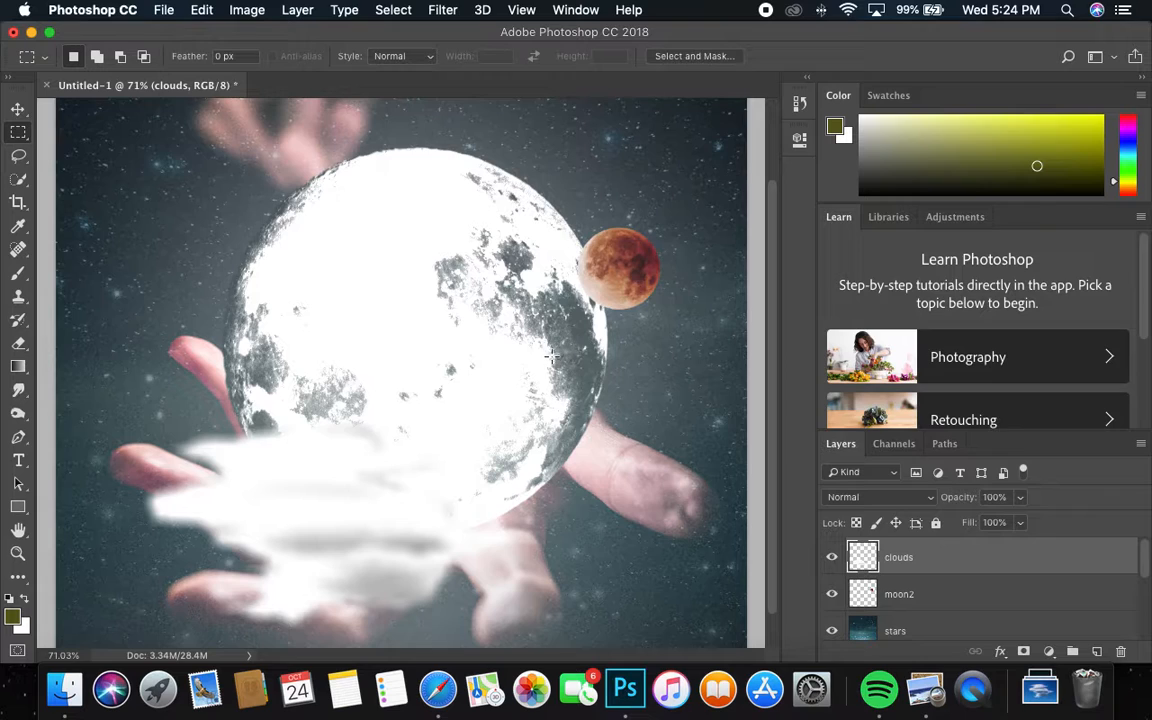
pyautogui.press('z')
pyautogui.keyDown('alt'); pyautogui.click(496, 370); pyautogui.keyUp('alt')
pyautogui.scroll(3, 416, 432)
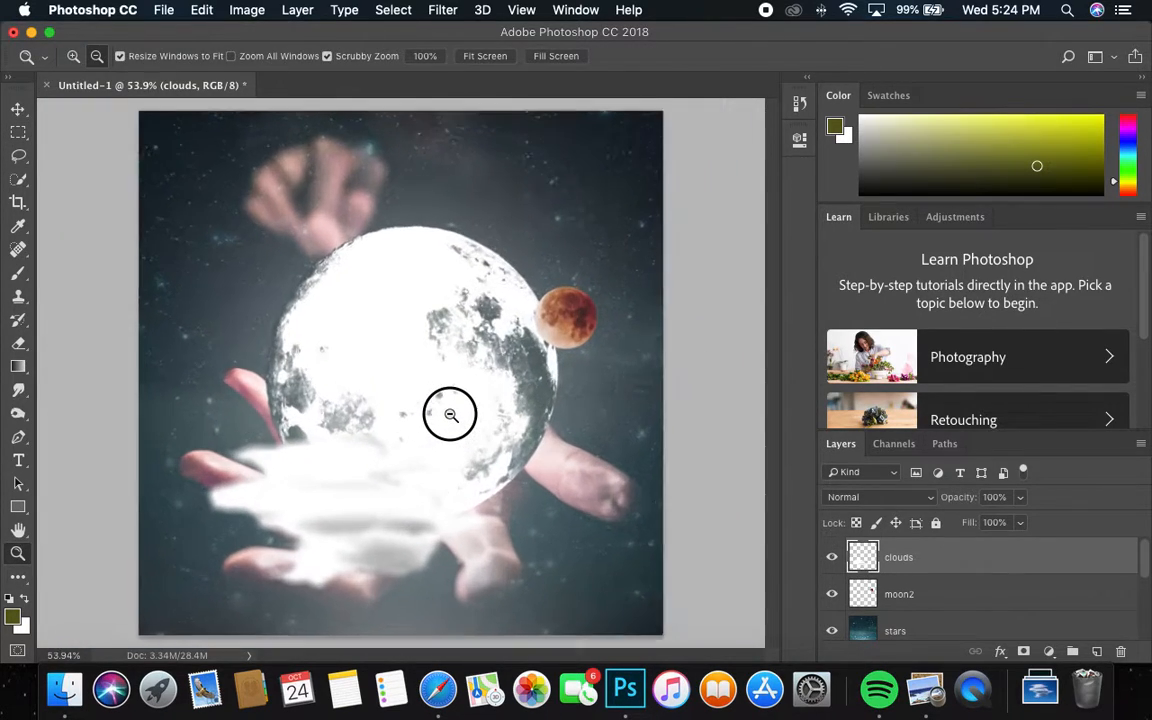
# Step: Try a Levels adjustment on the clouds, testing midtones and black point, then cancel it
pyautogui.press('m')
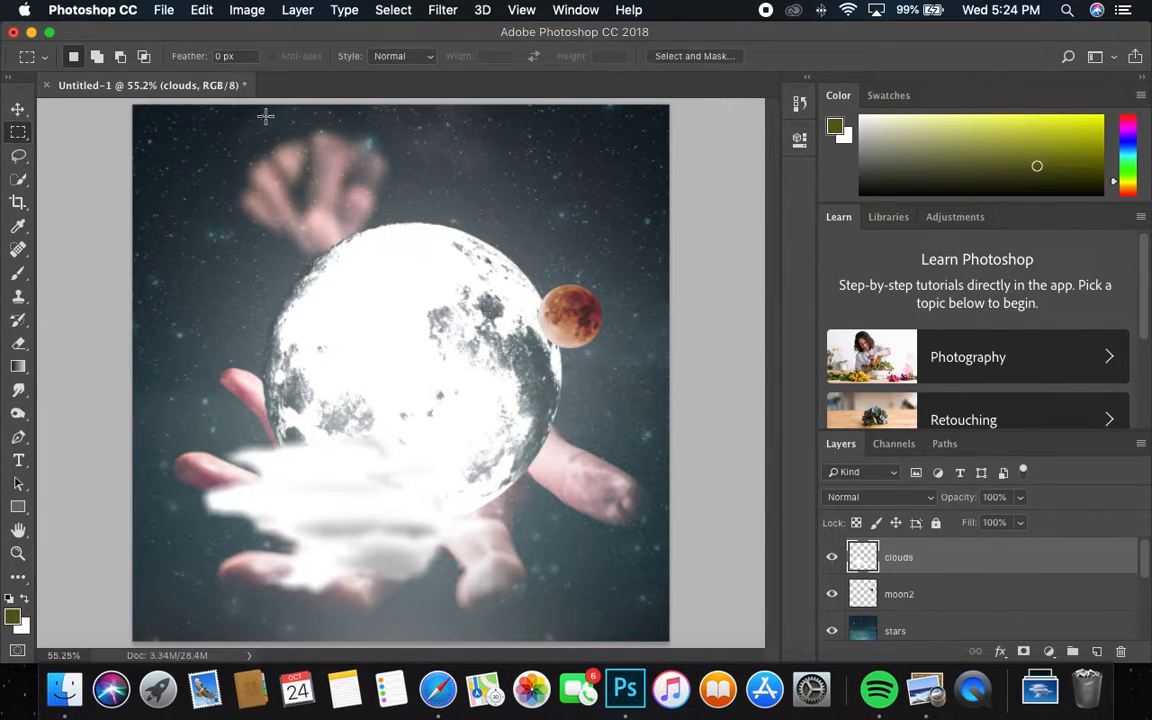
pyautogui.click(246, 9)
pyautogui.moveTo(278, 58)
pyautogui.click(458, 76)
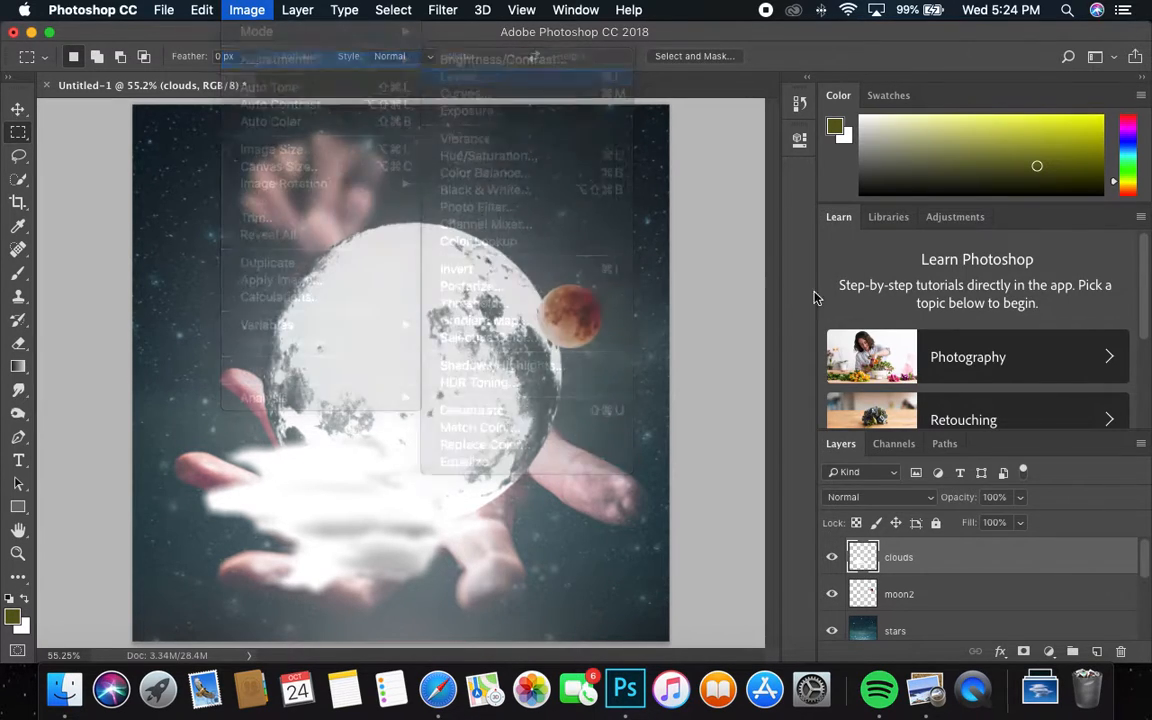
pyautogui.moveTo(870, 268); pyautogui.dragTo(1038, 273)
pyautogui.moveTo(762, 268); pyautogui.dragTo(993, 268)
pyautogui.click(1049, 131)
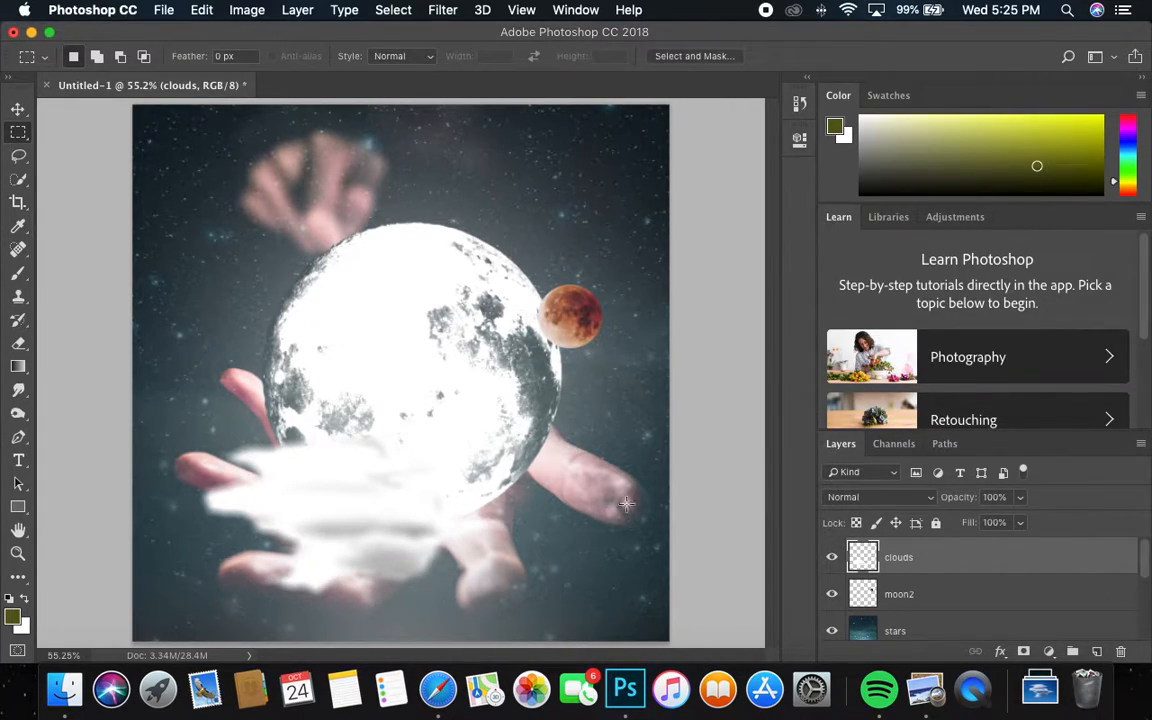
# Step: Free-transform the clouds, rotating them about -165° and moving them down over the hand
pyautogui.press('super+t')
pyautogui.moveTo(309, 489); pyautogui.dragTo(310, 278)
pyautogui.moveTo(539, 205); pyautogui.dragTo(235, 332)
pyautogui.moveTo(404, 283); pyautogui.dragTo(339, 482)
pyautogui.press('Return')
pyautogui.press('m')
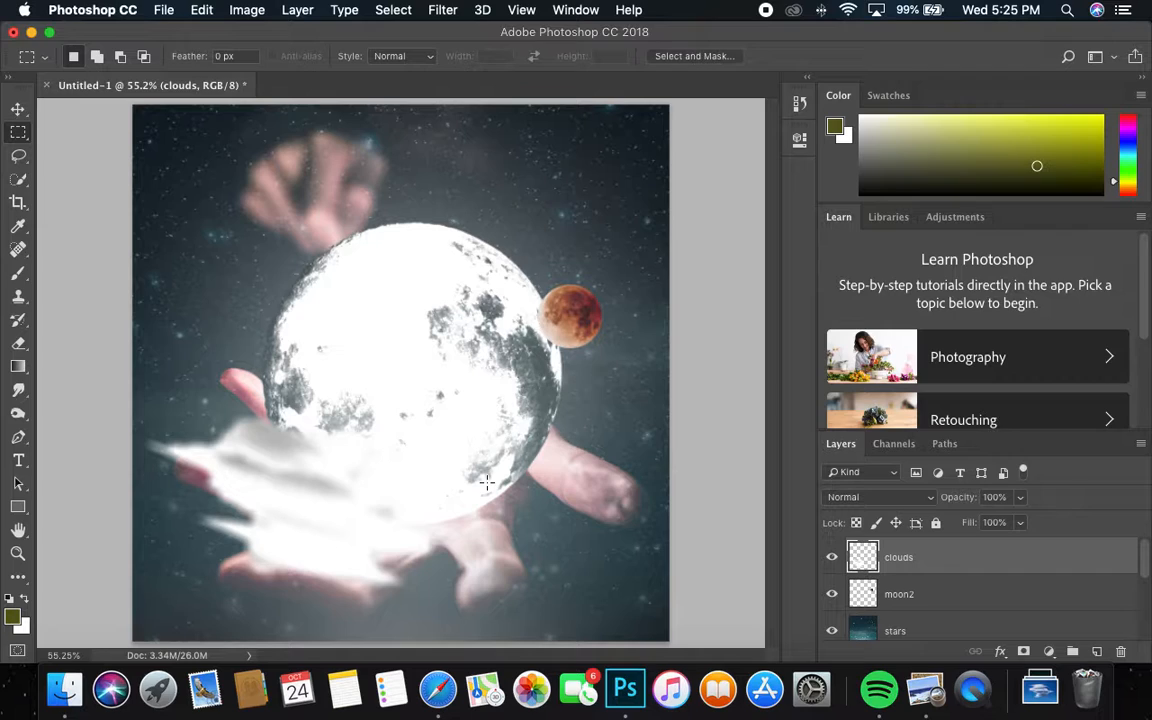
# Step: Set up the Eraser with 0% hardness and a 250 brush size
pyautogui.click(19, 341)
pyautogui.click(310, 310)
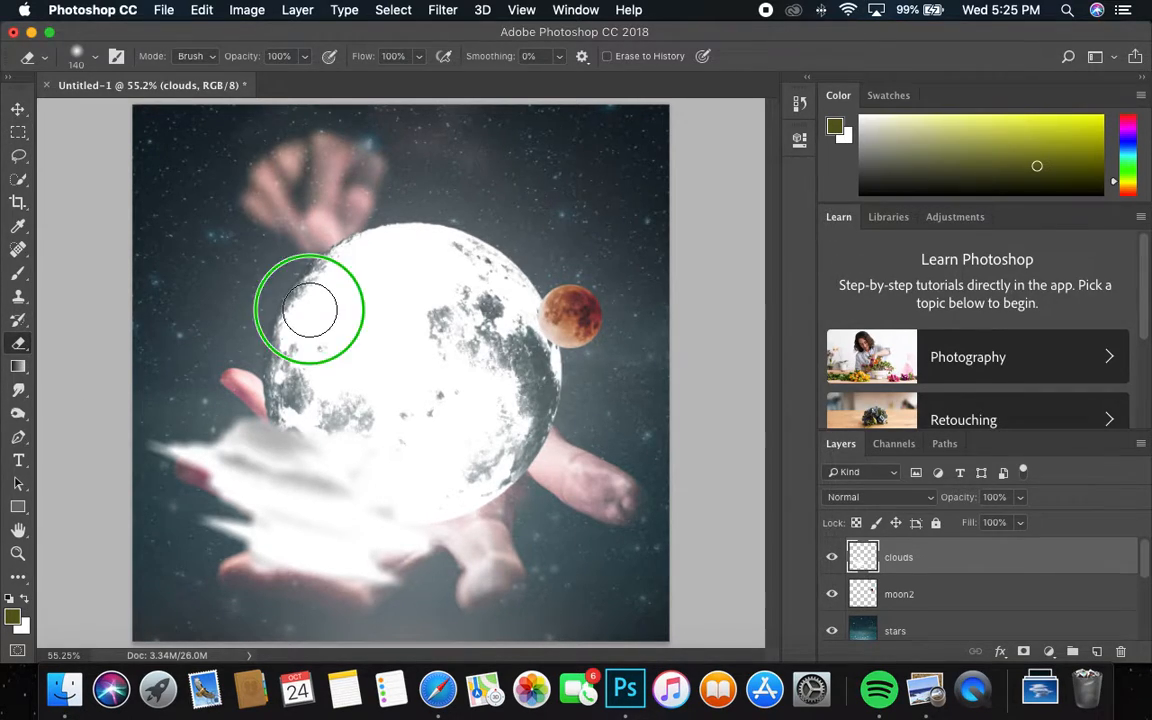
pyautogui.rightClick(310, 310)
pyautogui.moveTo(409, 393)
pyautogui.mouseDown()
pyautogui.moveTo(453, 391)
pyautogui.moveTo(383, 392)
pyautogui.mouseUp()
pyautogui.click(143, 267)
pyautogui.press(']')
pyautogui.press(']')
pyautogui.press(']')
pyautogui.press(']')
pyautogui.press(']')
pyautogui.press(']')
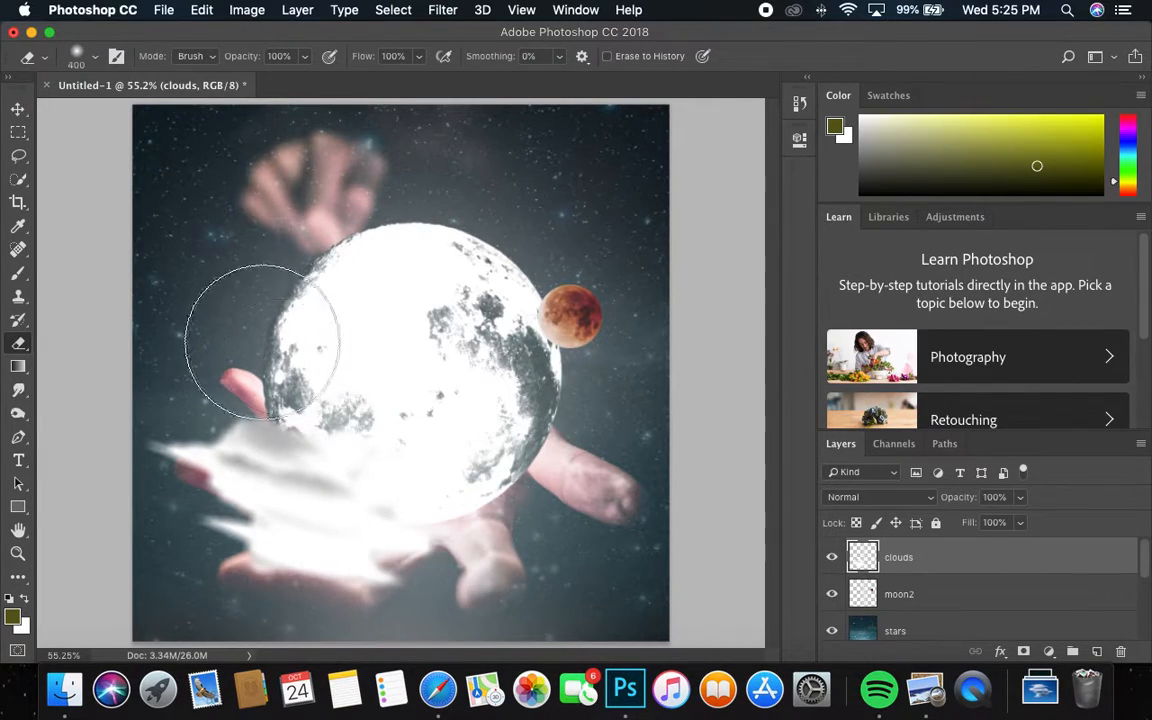
pyautogui.press(']')
pyautogui.press(']')
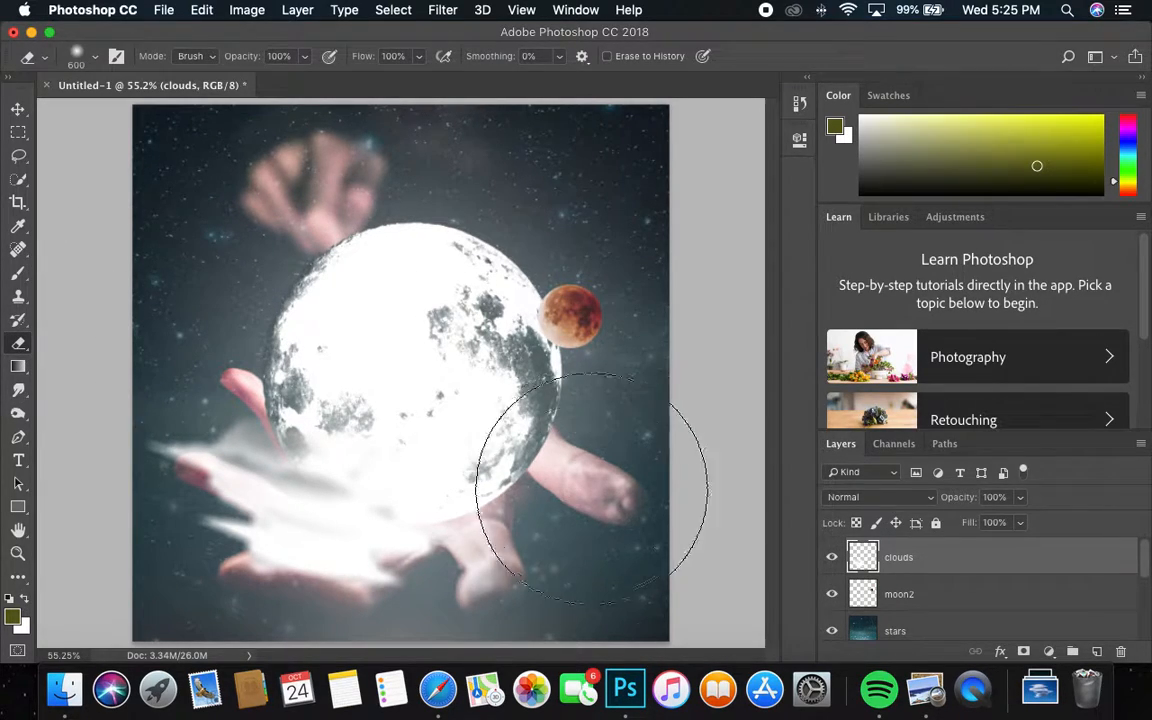
pyautogui.press('[')
pyautogui.press('[')
pyautogui.press('[')
pyautogui.press('[')
pyautogui.press('[')
pyautogui.press('[')
pyautogui.press('[')
pyautogui.press('[')
# Step: Erase the cloud haze around the lower fingers and left tip, then move the wisps up over the moon
pyautogui.moveTo(504, 574)
pyautogui.mouseDown()
pyautogui.moveTo(413, 611)
pyautogui.moveTo(398, 602)
pyautogui.moveTo(413, 604)
pyautogui.moveTo(296, 618)
pyautogui.moveTo(229, 613)
pyautogui.moveTo(198, 539)
pyautogui.mouseUp()
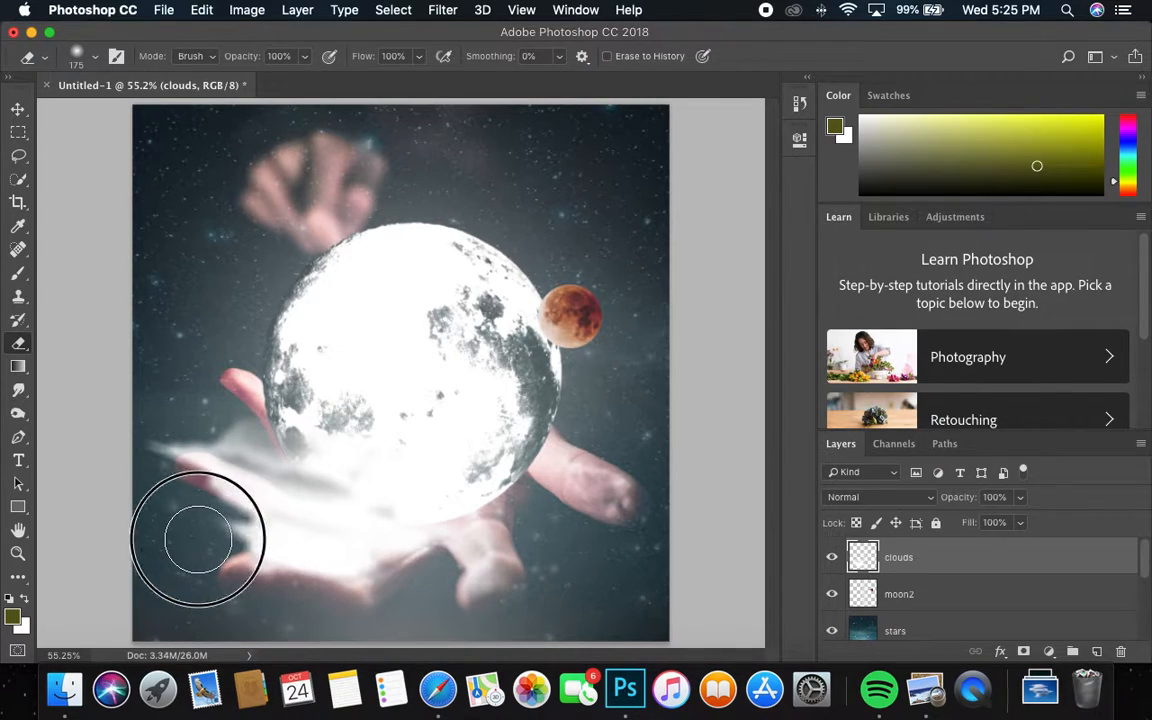
pyautogui.click(198, 540)
pyautogui.moveTo(113, 466)
pyautogui.mouseDown()
pyautogui.moveTo(241, 387)
pyautogui.moveTo(275, 411)
pyautogui.mouseUp()
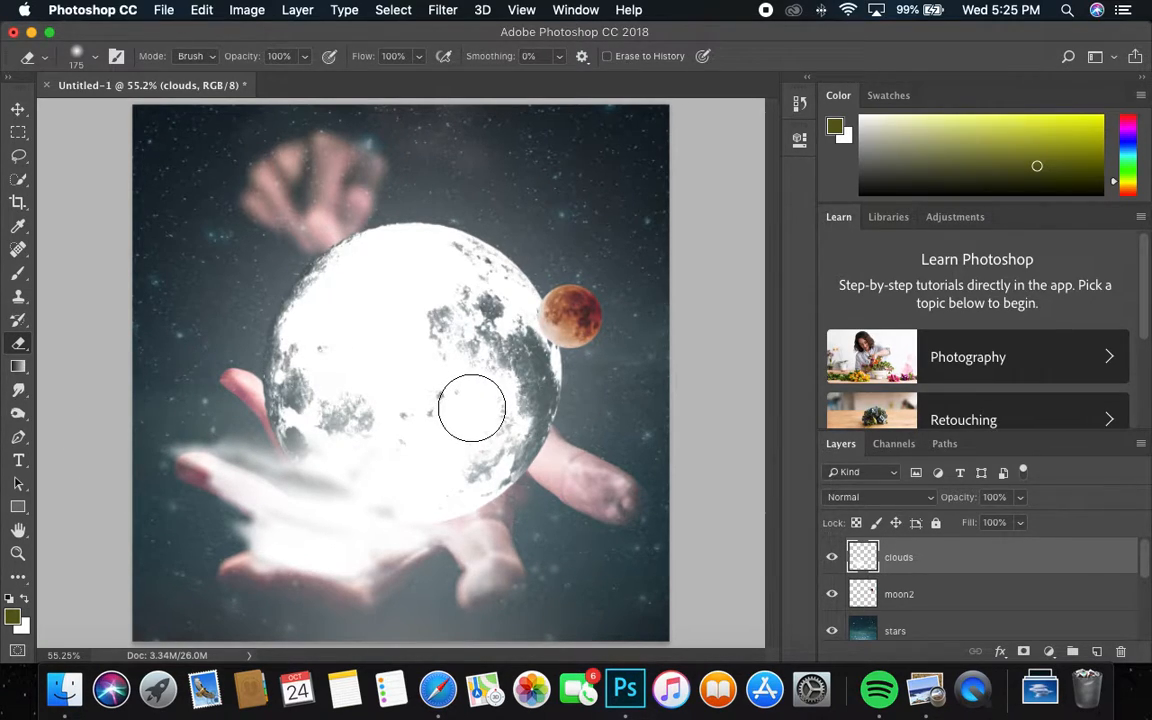
pyautogui.click(18, 108)
pyautogui.moveTo(272, 503); pyautogui.dragTo(428, 250)
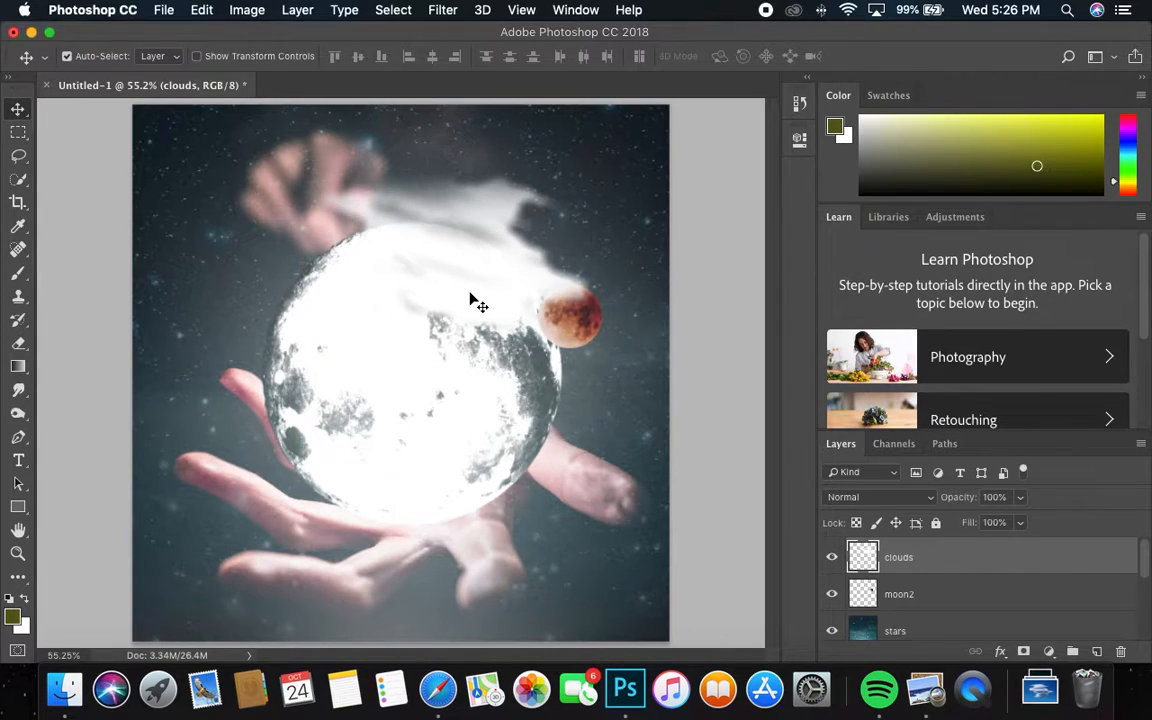
# Step: Zoom out, toggle the clouds layer to compare, and nudge the wisps lower and right toward the red moon
pyautogui.press('z')
pyautogui.moveTo(496, 338)
pyautogui.mouseDown()
pyautogui.moveTo(448, 340)
pyautogui.moveTo(502, 321)
pyautogui.mouseUp()
pyautogui.press('v')
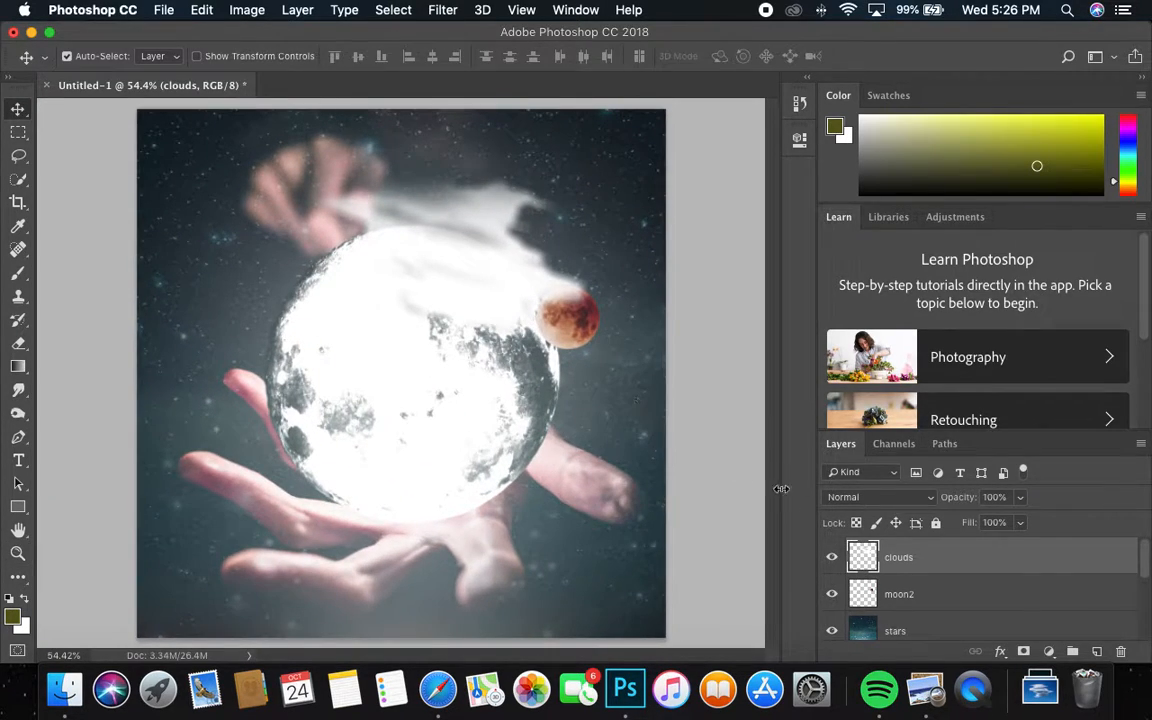
pyautogui.click(831, 559)
pyautogui.click(831, 558)
pyautogui.moveTo(470, 275); pyautogui.dragTo(500, 333)
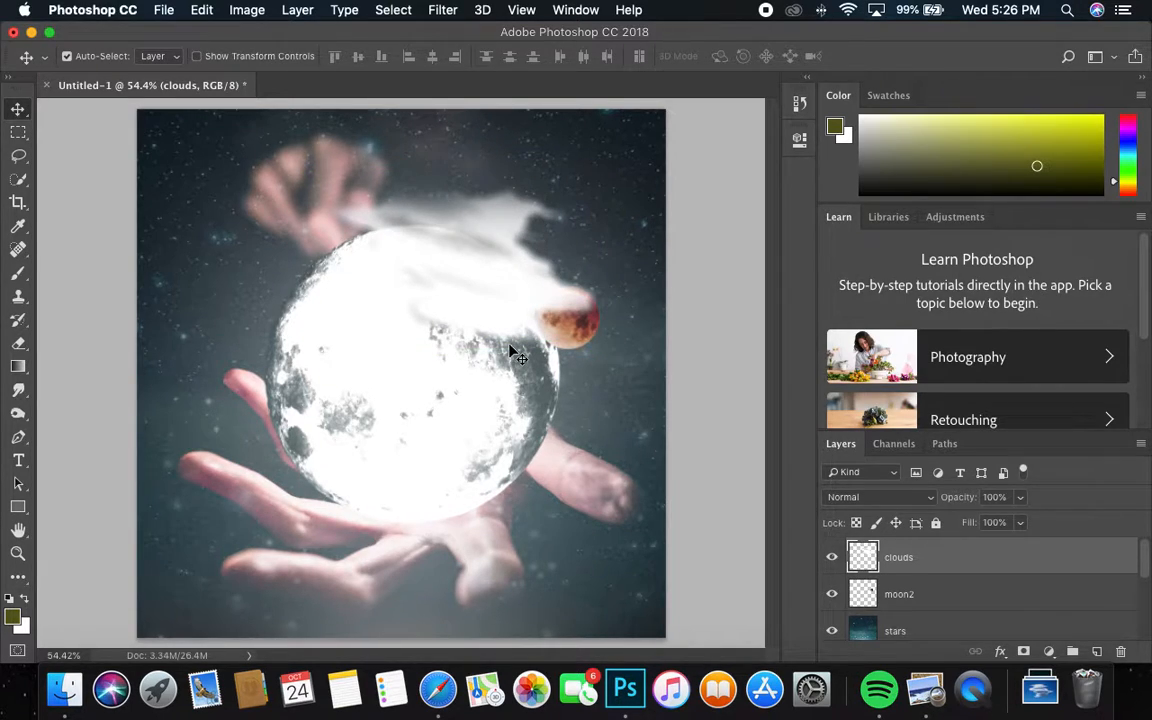